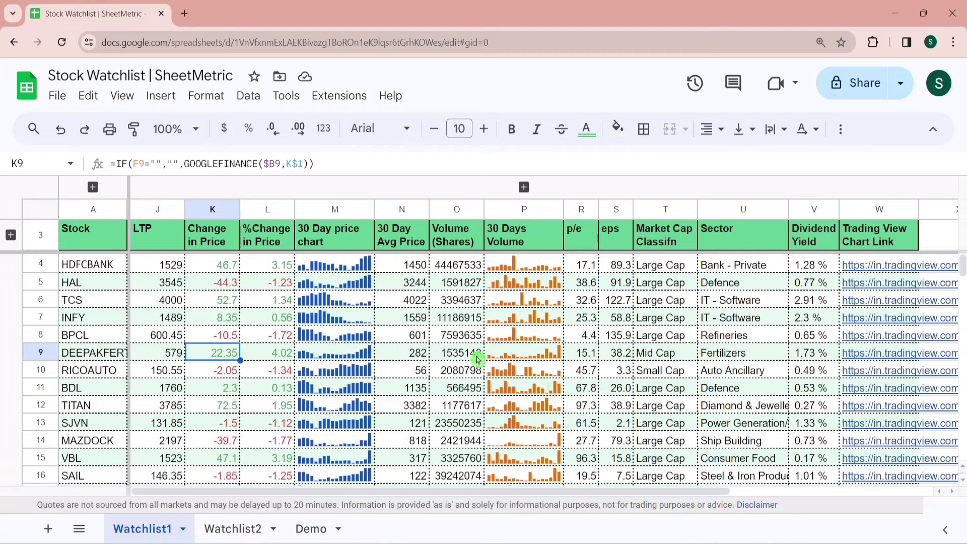
Examine the stock symbols listed in column A of the Watchlist1 sheet, selecting A4:A15
click(443, 324)
key(Left)
key(Left)
key(Left)
key(Left)
key(Left)
key(Left)
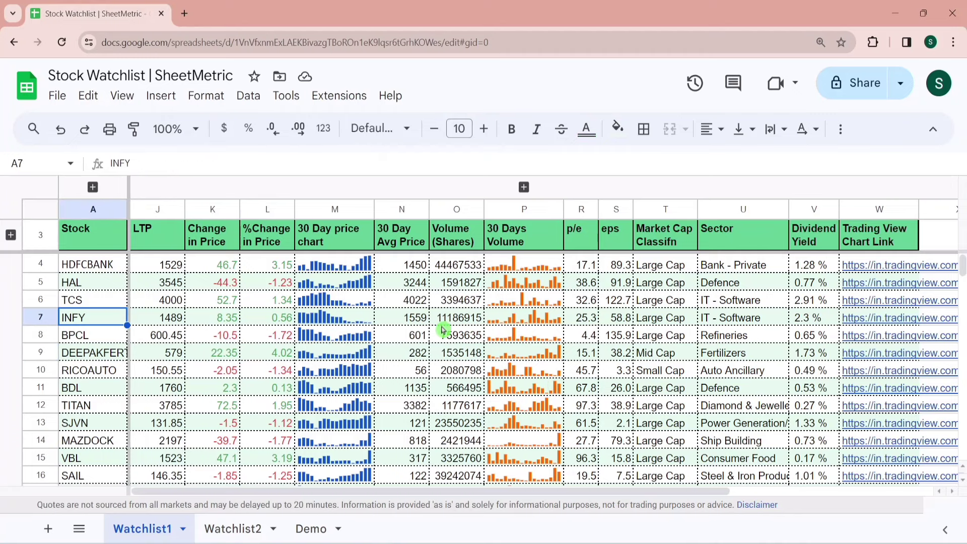
key(Up)
key(Up)
key(Up)
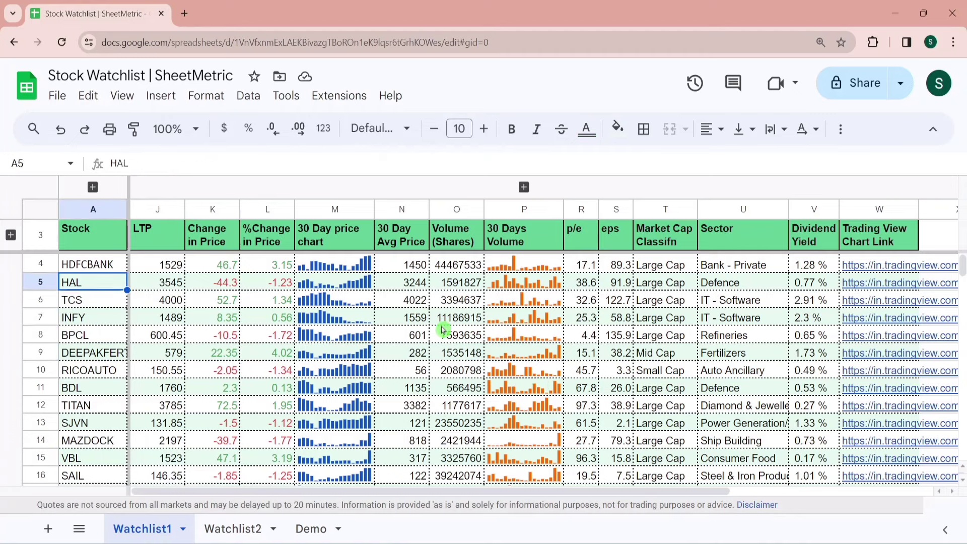
key(shift+Down)
key(shift+Down)
key(shift+Down)
key(shift+Down)
key(shift+Down)
key(shift+Down)
key(shift+Down)
key(shift+Down)
key(shift+Down)
key(shift+Down)
key(shift+Down)
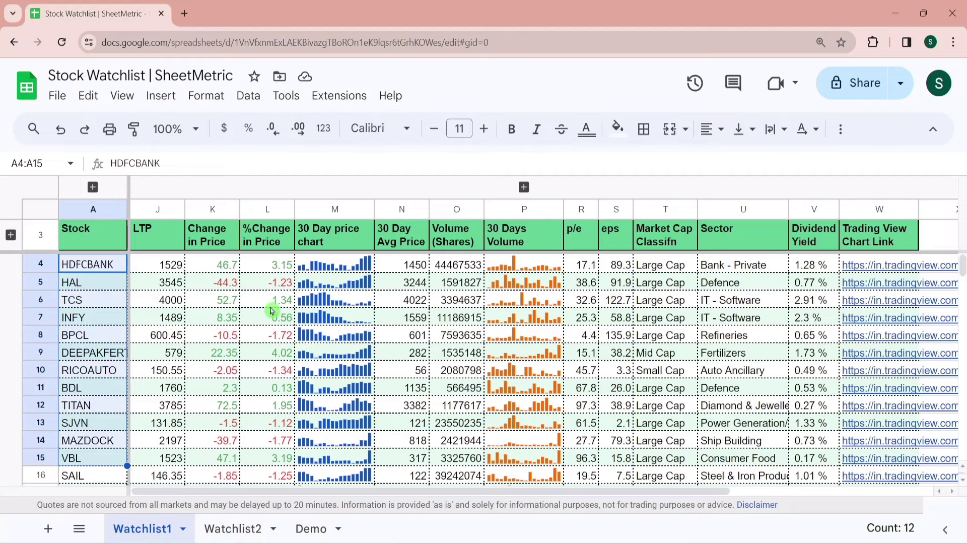
Reload the spreadsheet page to refresh the live stock data
click(225, 316)
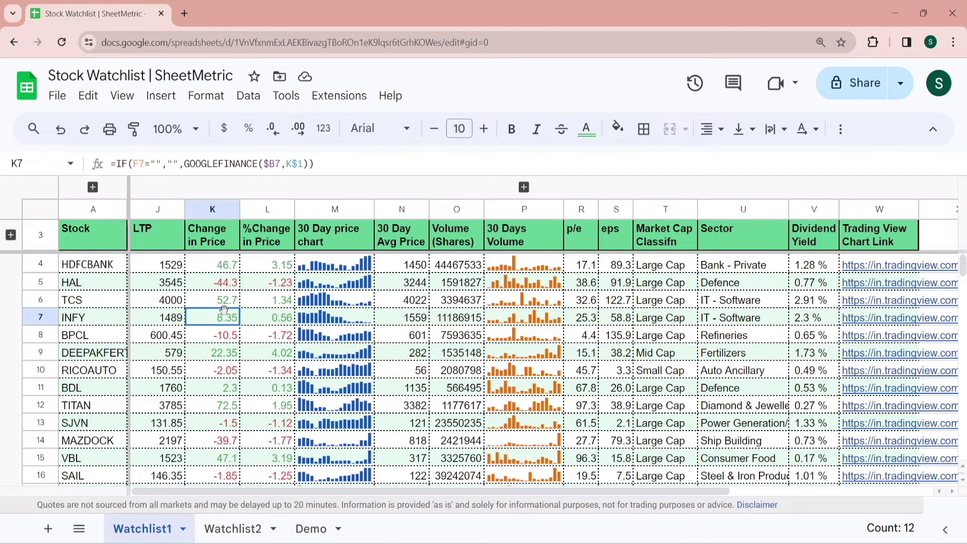
click(63, 43)
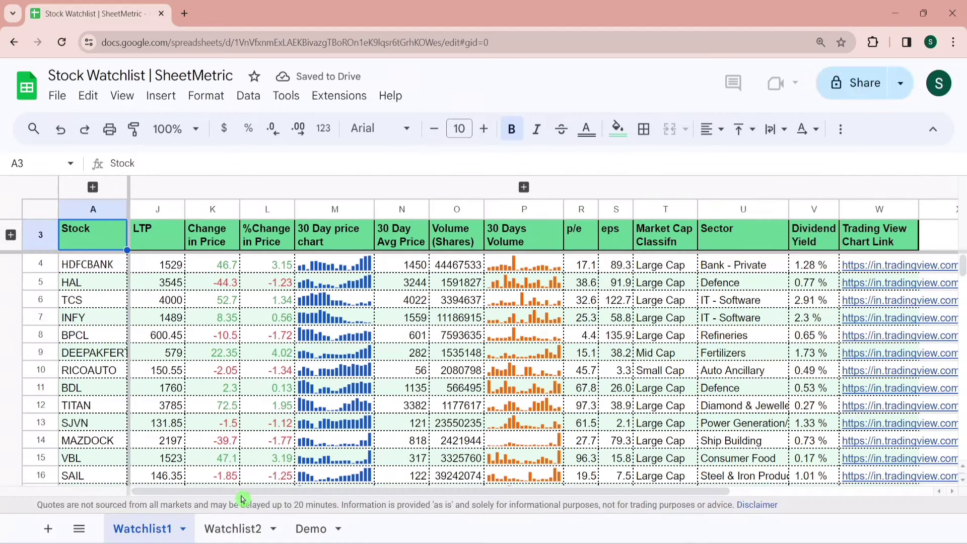
Add the stock symbol TCS in cell A5 of the Watchlist2 sheet
click(238, 529)
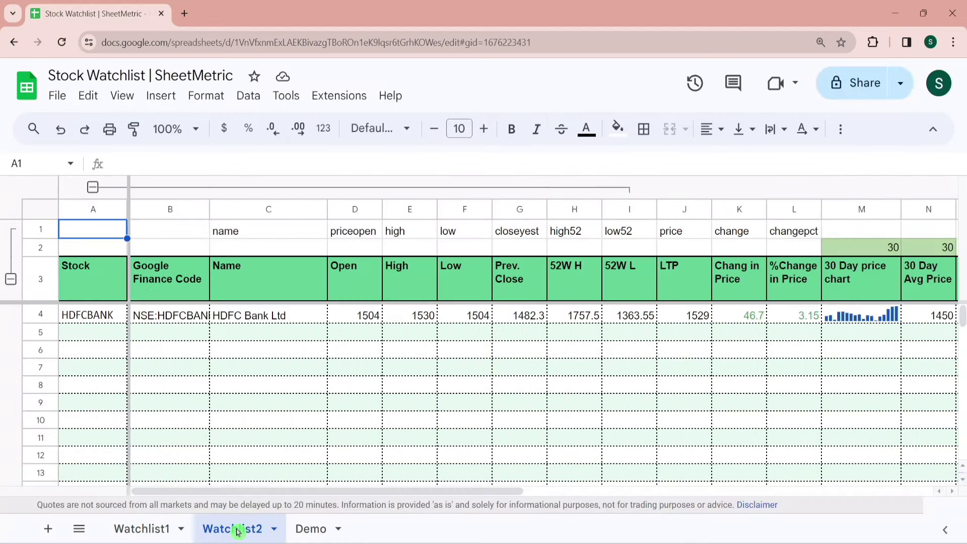
click(113, 335)
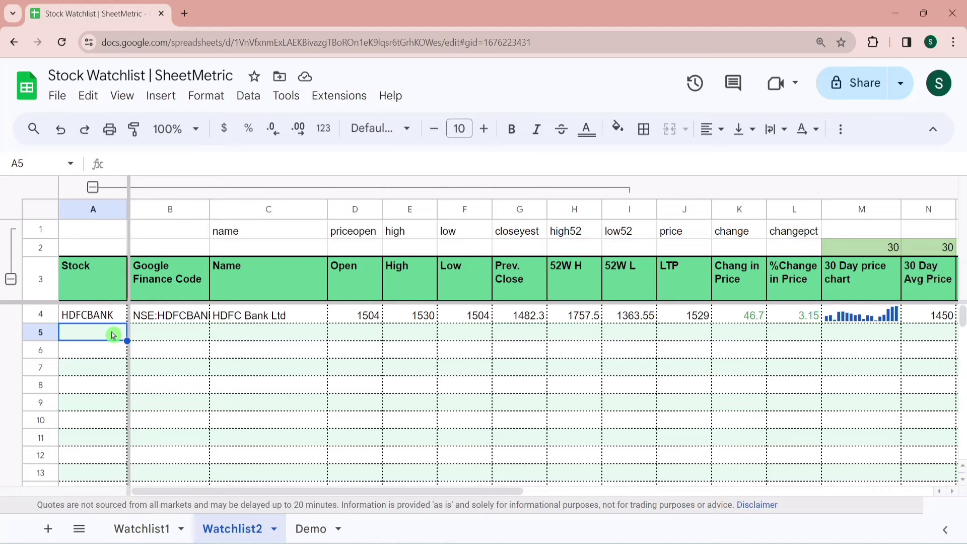
text(T)
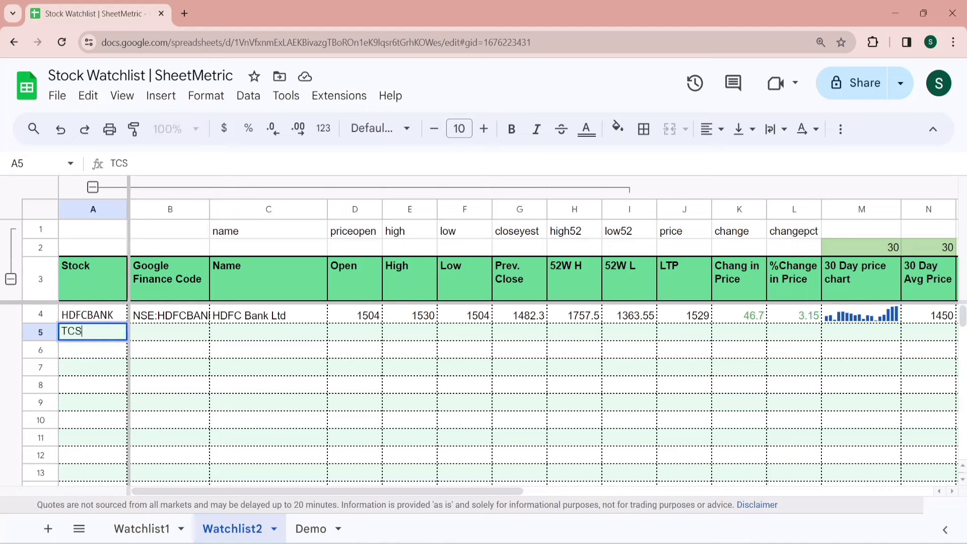
text(CS)
key(Return)
Examine the row 3 column headers of Watchlist2 from Name through Trading View Chart Link
click(214, 334)
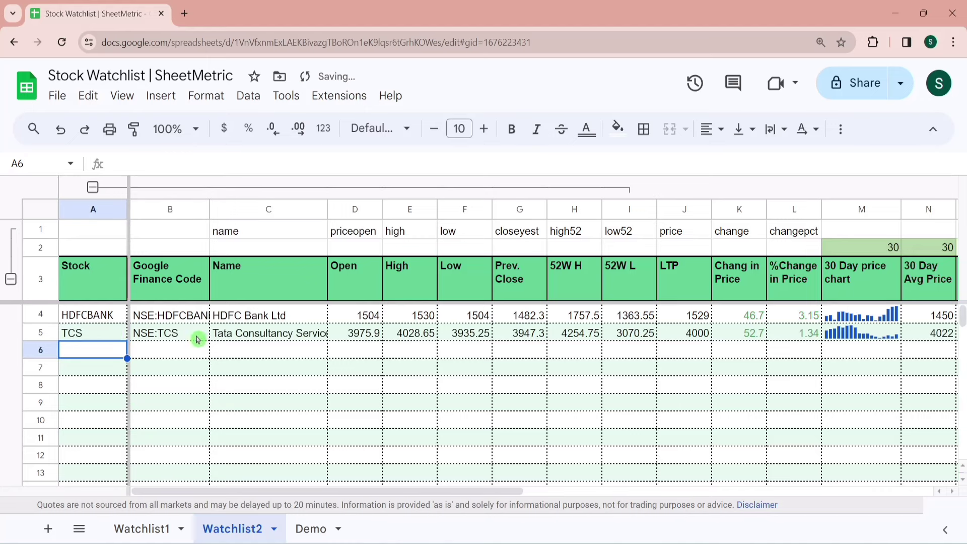
click(274, 284)
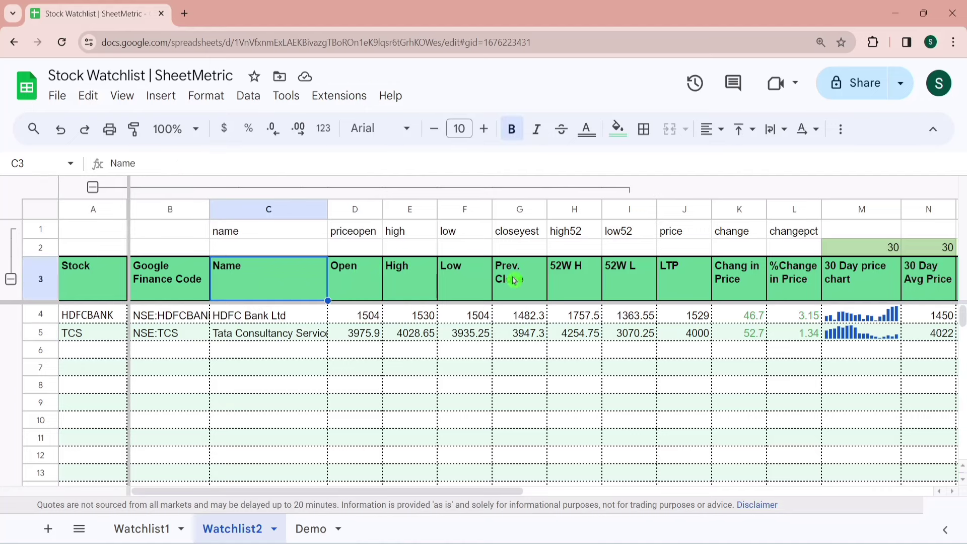
click(612, 288)
key(Right)
key(Right)
key(Right)
key(Right)
key(Right)
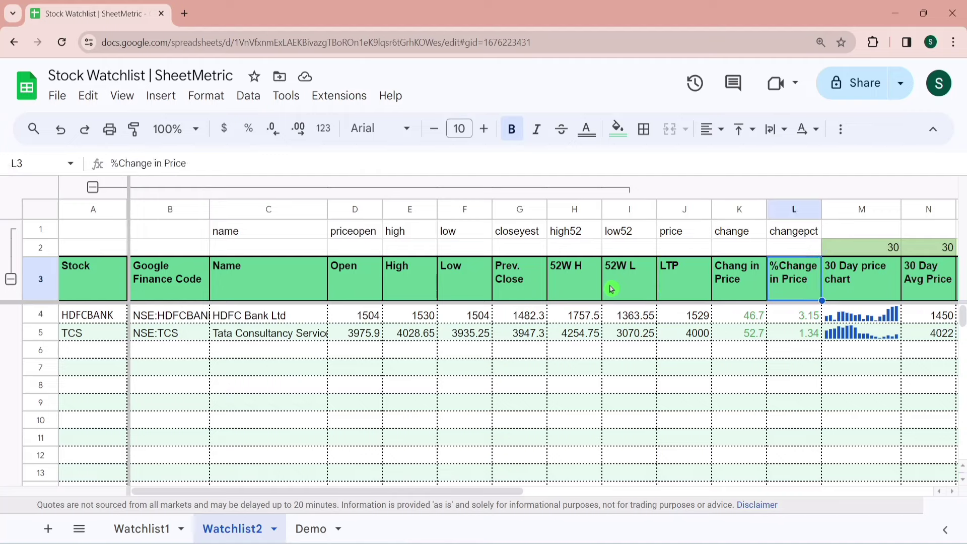
key(Right)
key(Right)
key(Right)
key(Right)
key(Right)
key(Right)
key(Right)
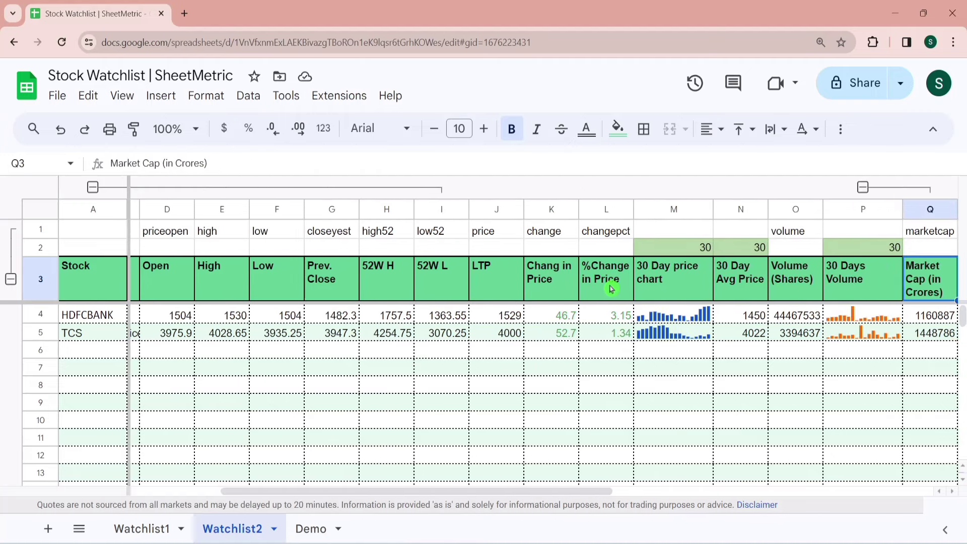
key(Right)
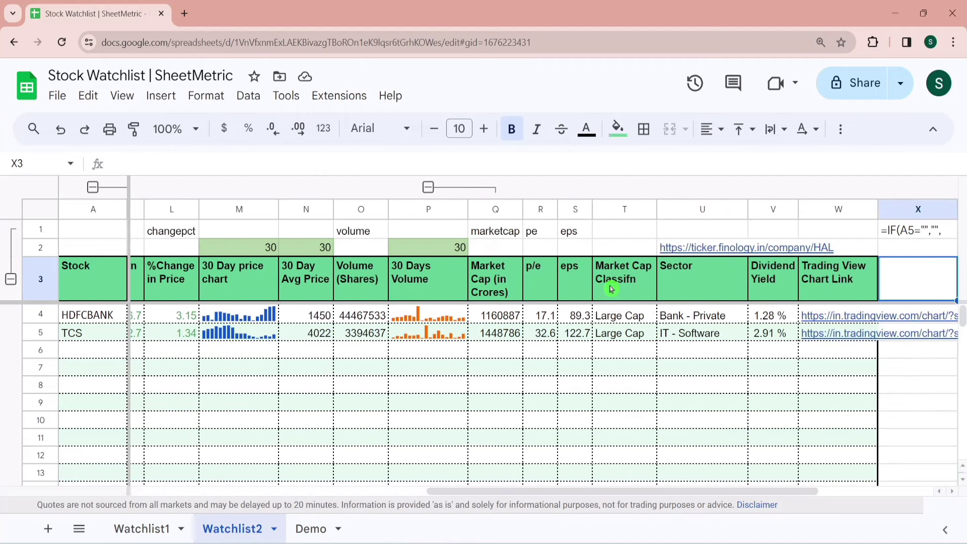
Examine the formulas in the TCS row of Watchlist2 from the chart link back to the price chart in M5
key(Left)
key(Down)
key(Down)
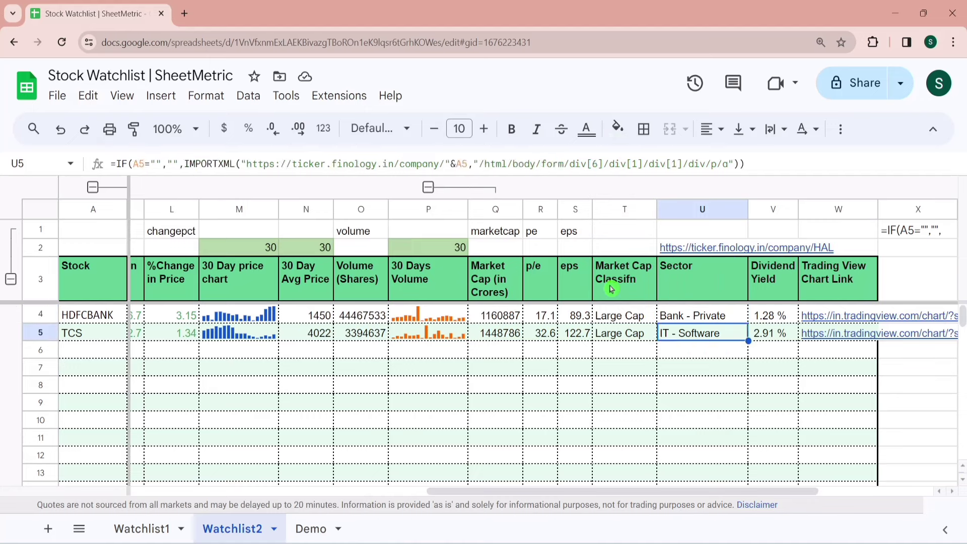
key(Left)
key(Left)
key(Left)
key(Left)
key(Left)
key(Left)
key(Left)
key(Left)
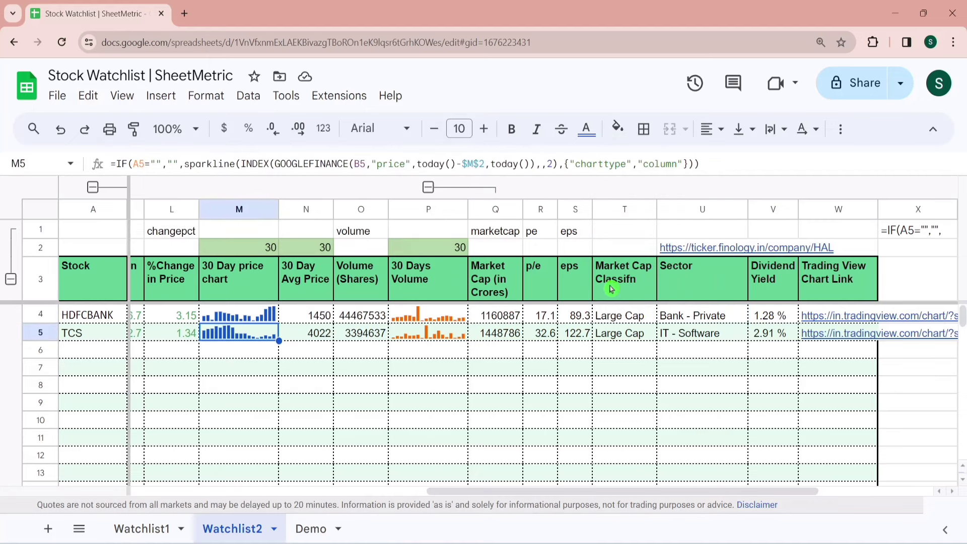
Set the price chart period in cell M2 of Watchlist2 to 40 days
click(257, 253)
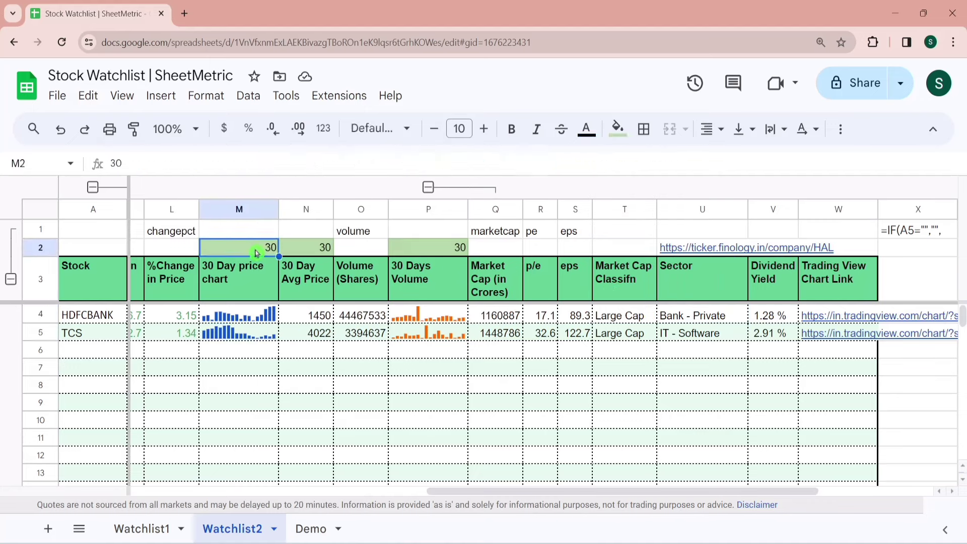
text(40)
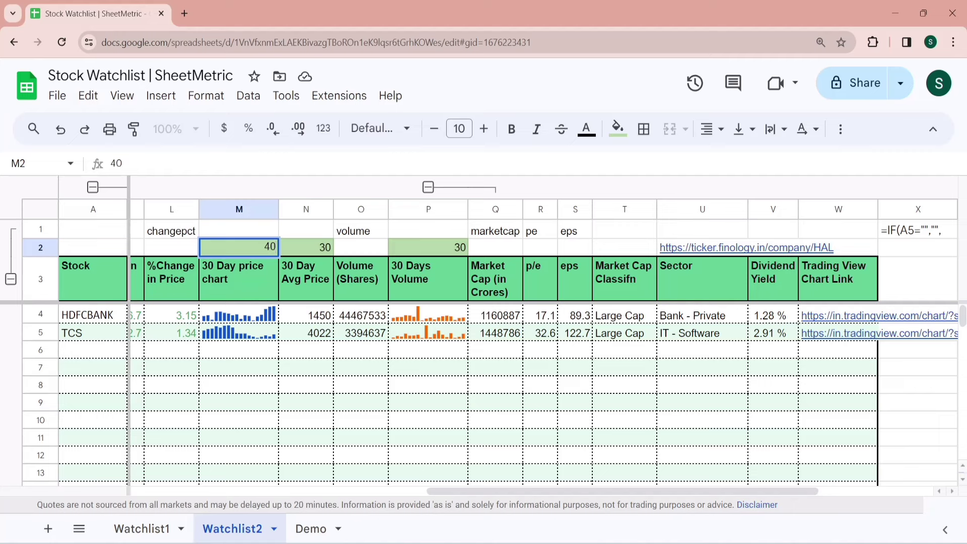
key(Return)
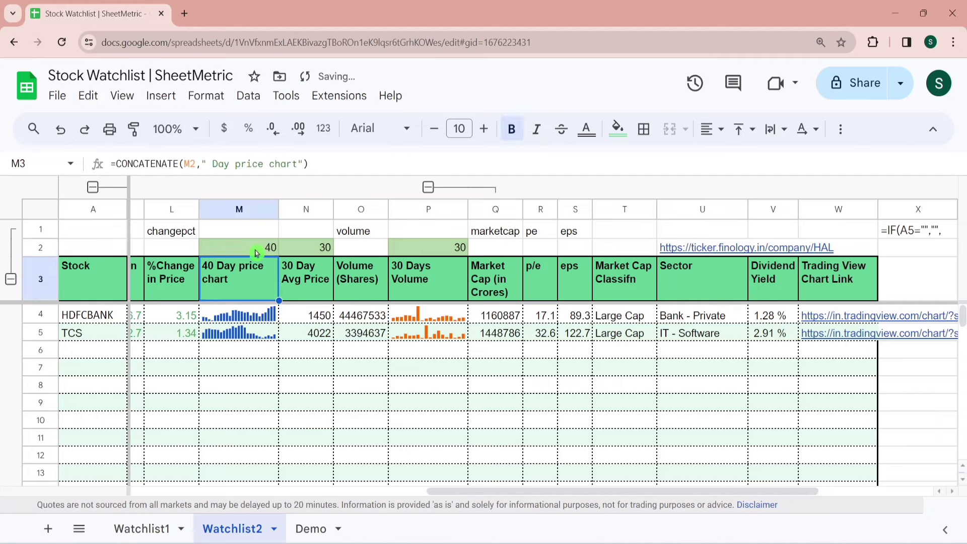
Set the average price period in N2 to 10 days and the volume chart period in P2 to 20 days
key(Up)
key(Right)
text(1)
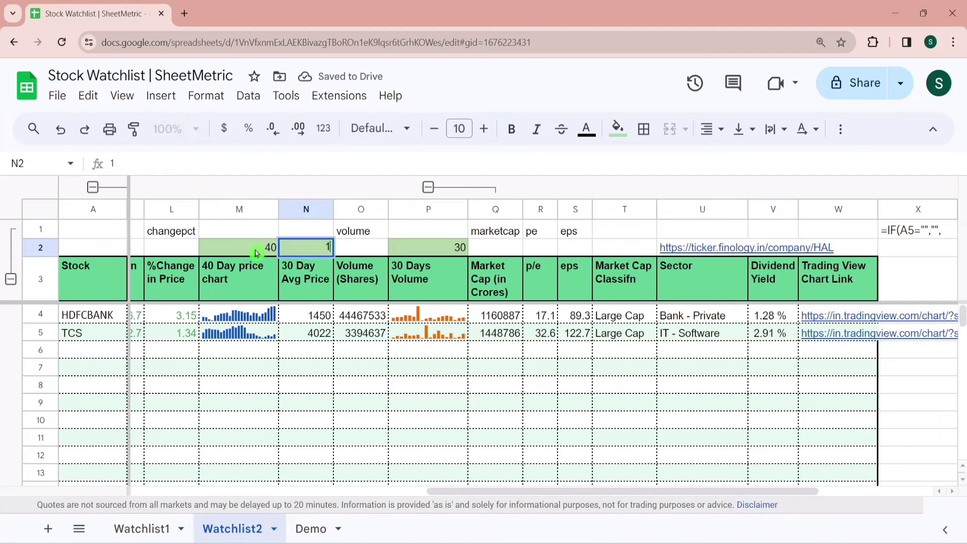
text(0)
key(Tab)
key(Tab)
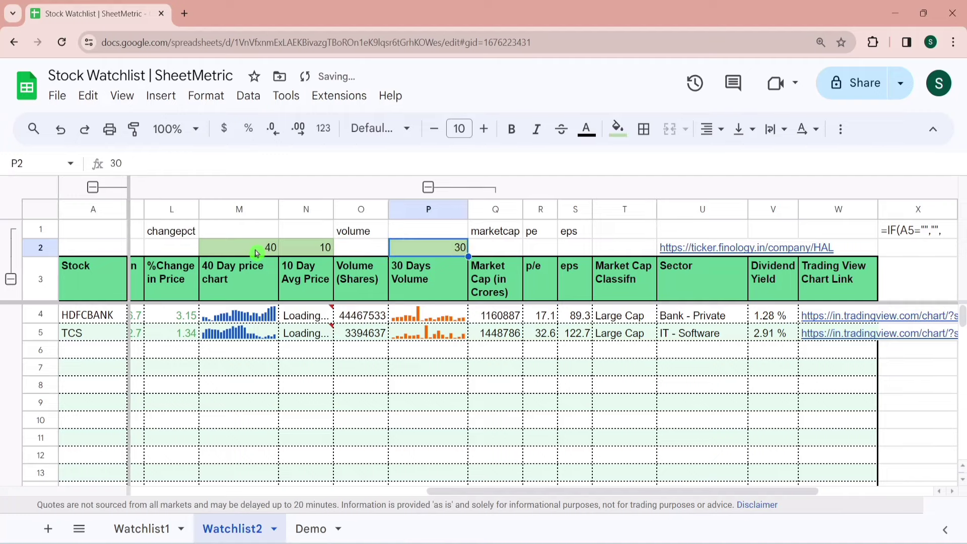
text(20)
key(Return)
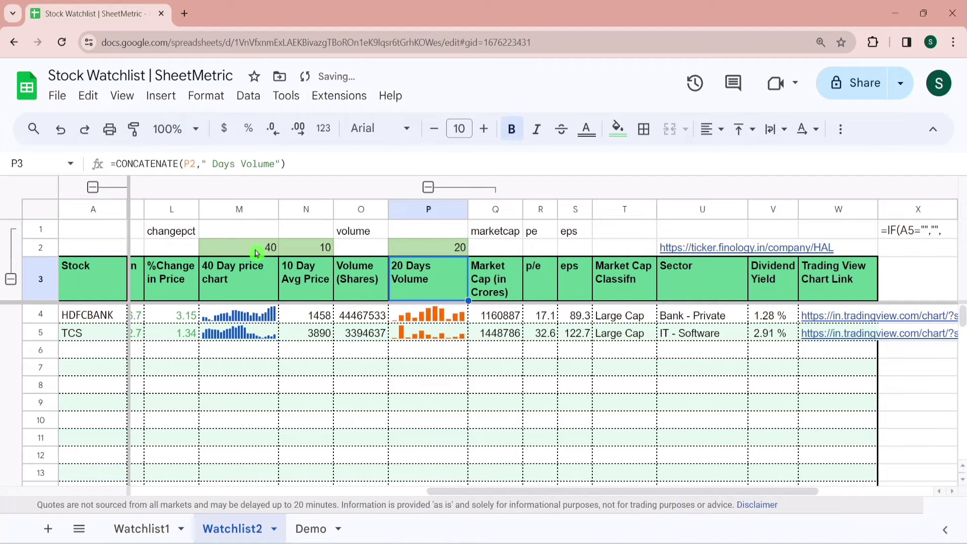
Review the HDFCBANK row in Watchlist2 from the volume chart back to the stock symbol in A4
key(Down)
key(Left)
key(Left)
key(Left)
key(Left)
key(Left)
key(Left)
key(Left)
key(Left)
key(Left)
key(Left)
key(Left)
key(Left)
key(Left)
key(Left)
key(Left)
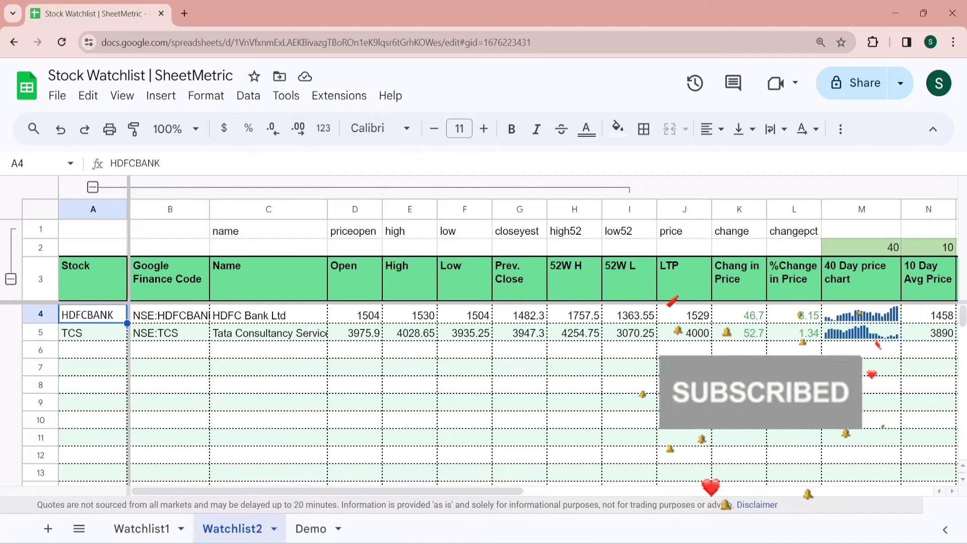
Examine the sparkline formula of the price chart and the market cap classification formula in the Watchlist1 sheet
click(144, 530)
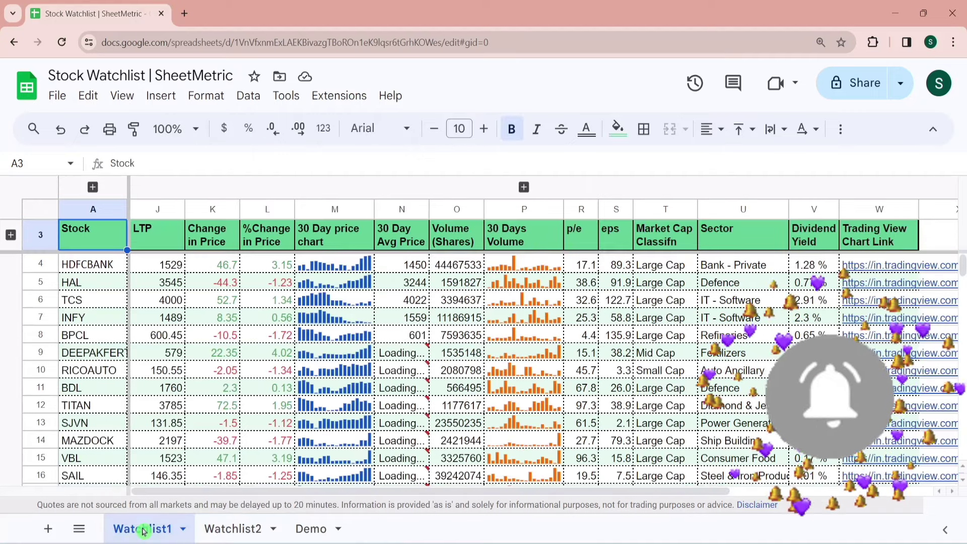
click(308, 333)
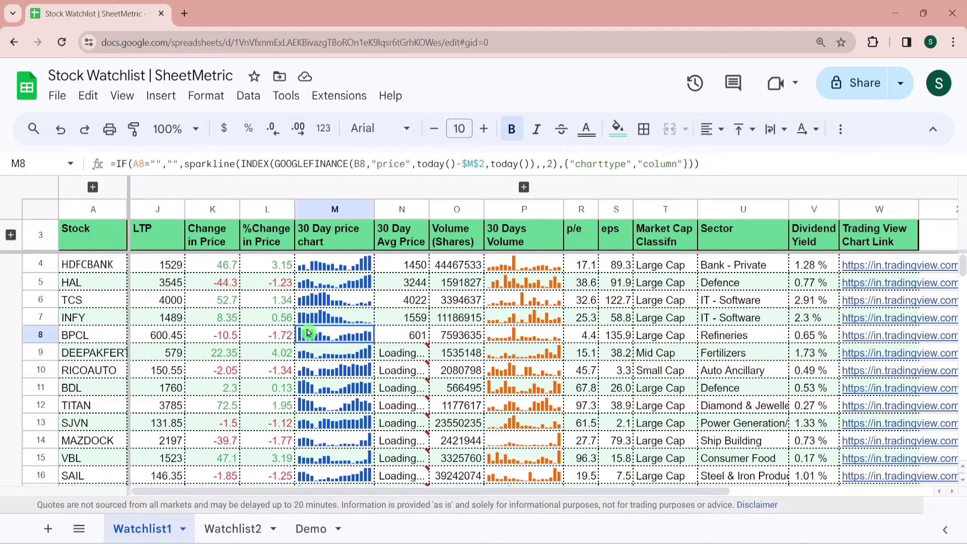
key(Up)
key(Up)
key(Right)
key(Right)
key(Right)
key(Right)
key(Right)
key(Right)
key(Right)
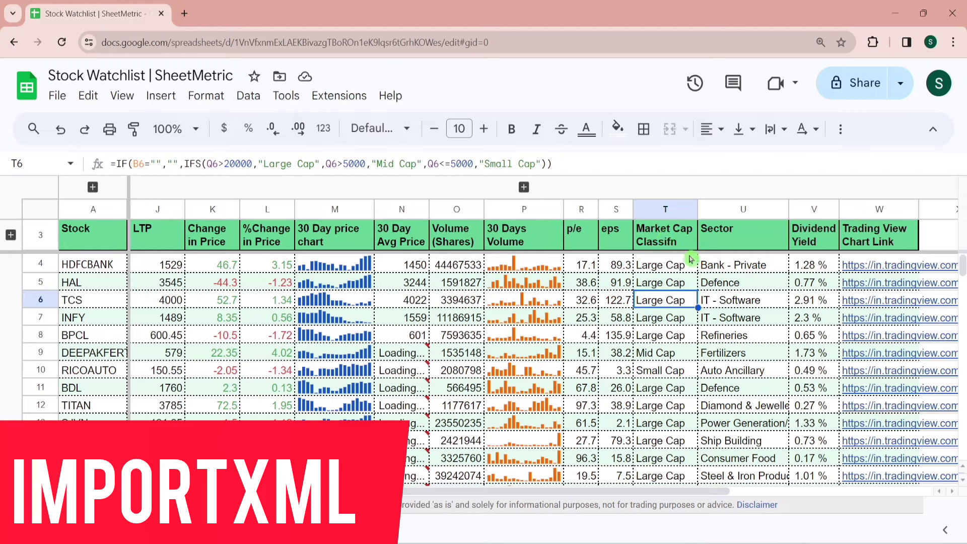
Examine the IMPORTXML sector formula in U4 and the GOOGLEFINANCE price formulas in row 5 of Watchlist1
click(758, 267)
key(Right)
key(Left)
key(Left)
key(Left)
key(Left)
key(Left)
key(Left)
key(Left)
key(Left)
key(Left)
key(Left)
key(Left)
key(Left)
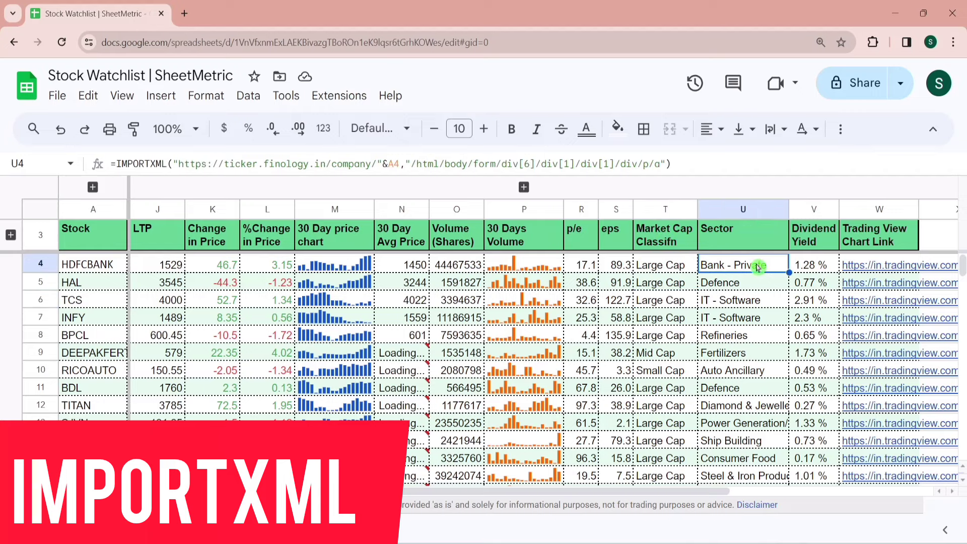
key(Down)
key(Right)
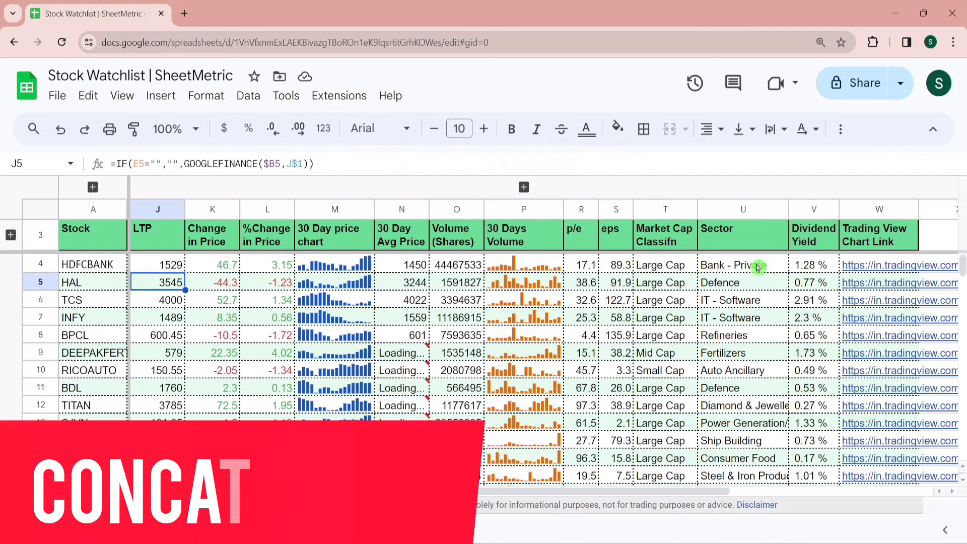
key(Right)
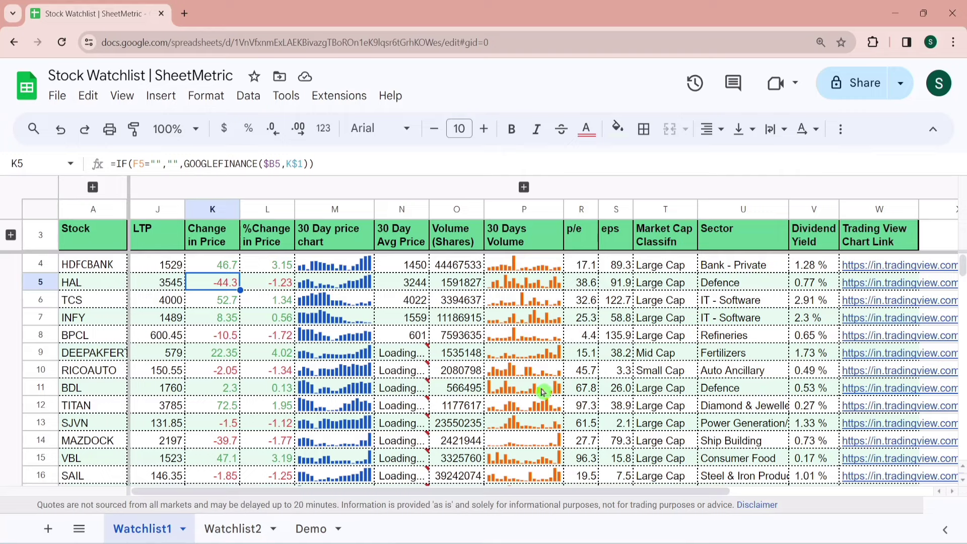
Open the Demo sheet and examine its row 3 headers from Stock to LTP
click(317, 531)
click(208, 261)
key(Left)
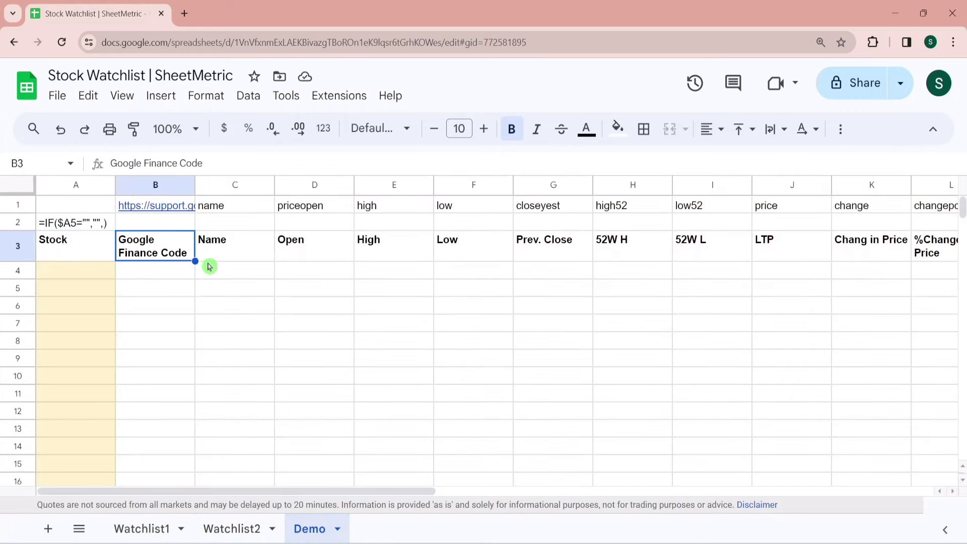
key(Left)
key(Right)
key(Right)
key(Right)
key(Right)
key(Right)
key(Right)
key(Right)
key(Right)
key(Right)
key(Left)
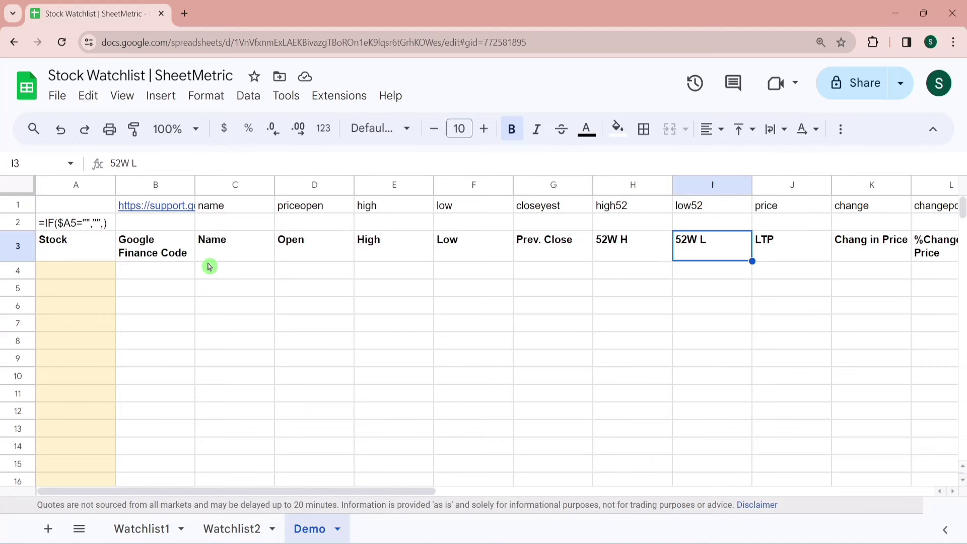
key(Left)
key(Left)
key(Left)
key(Left)
key(Left)
key(Left)
key(Left)
key(Left)
Examine the remaining Demo headers through eps and the price chart's day-count cell N2
key(Right)
key(Right)
key(Right)
key(Right)
key(Right)
key(Right)
key(Right)
key(Right)
key(Right)
key(Right)
key(Right)
key(Right)
key(Right)
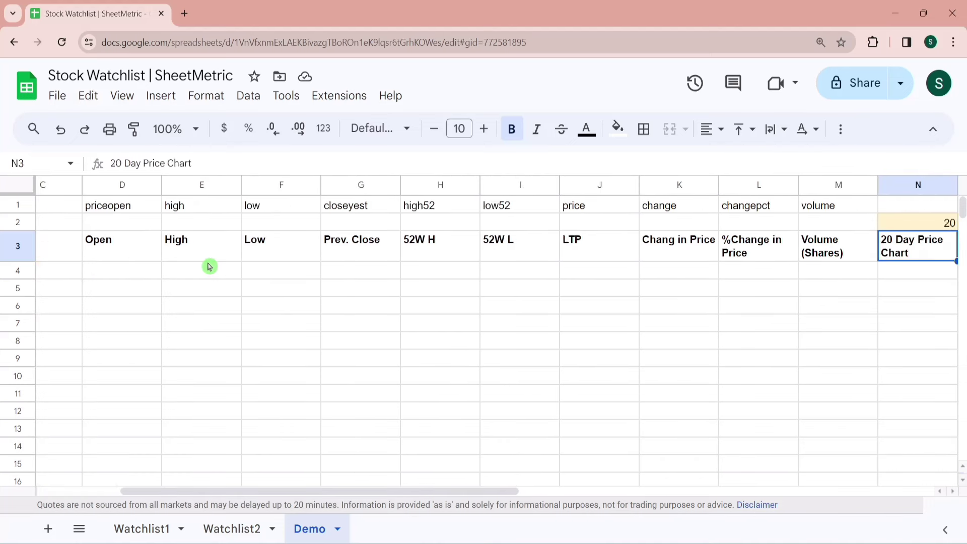
key(Right)
key(Right)
key(Right)
key(Right)
key(Right)
key(Left)
key(Left)
key(Left)
key(Left)
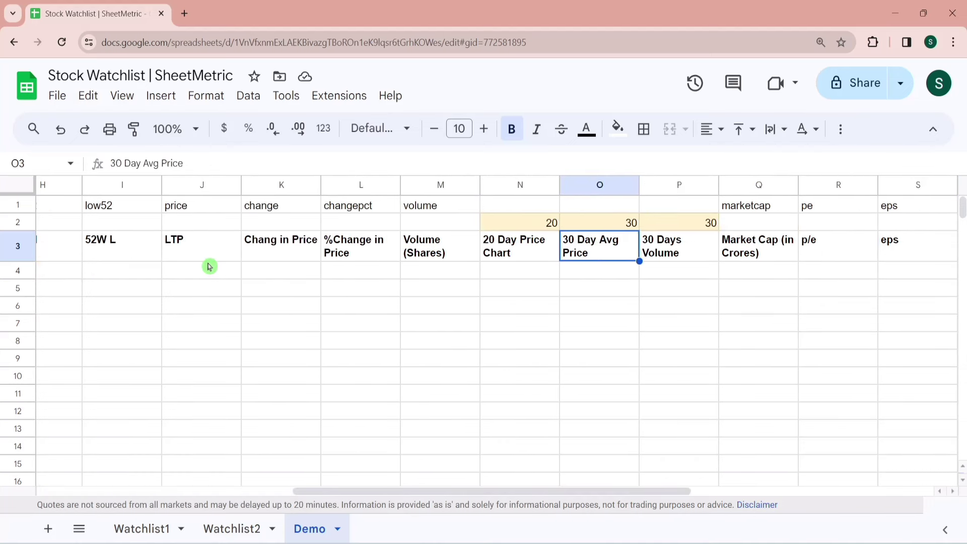
key(Left)
key(Up)
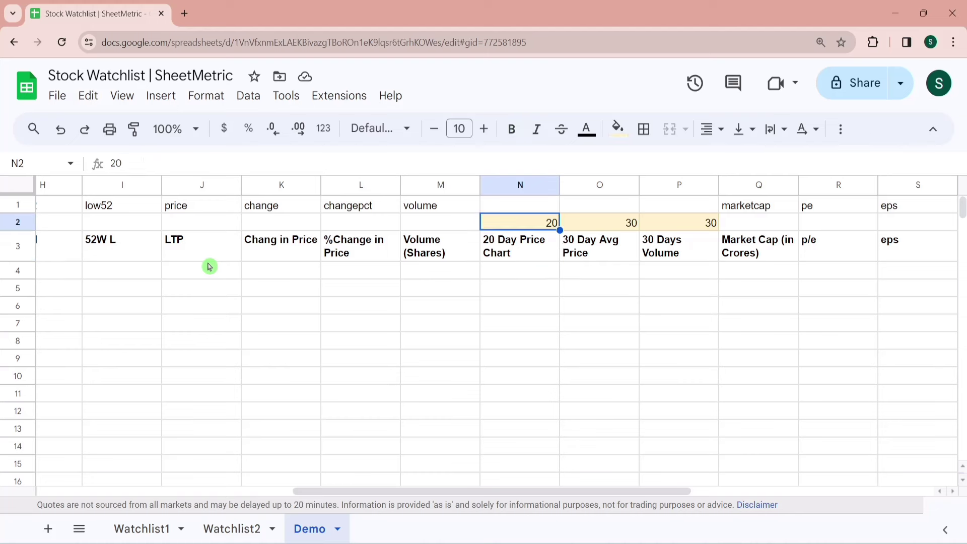
Start a CONCATENATE formula in cell N4 below the price chart header and hide the function help
key(Down)
key(Up)
key(Down)
key(Down)
key(Up)
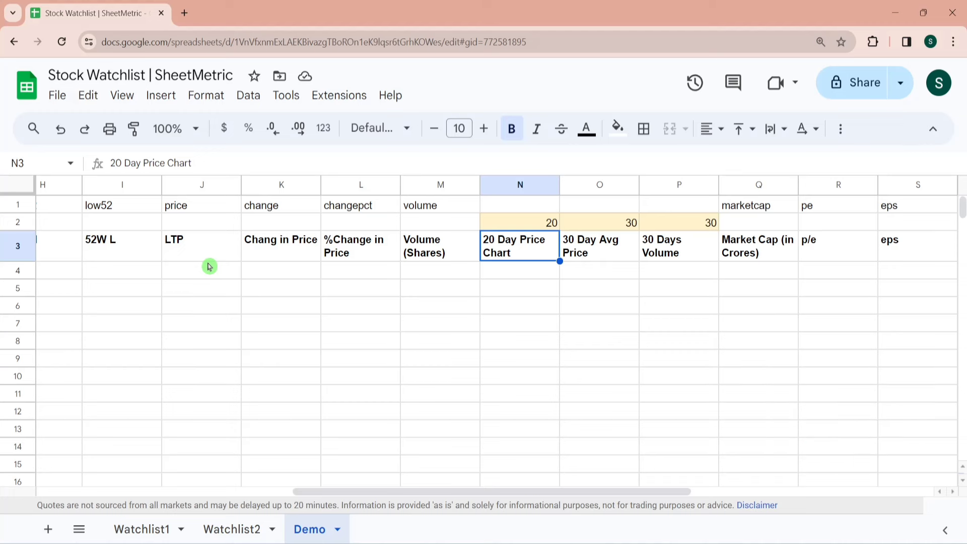
key(Down)
text(=conca)
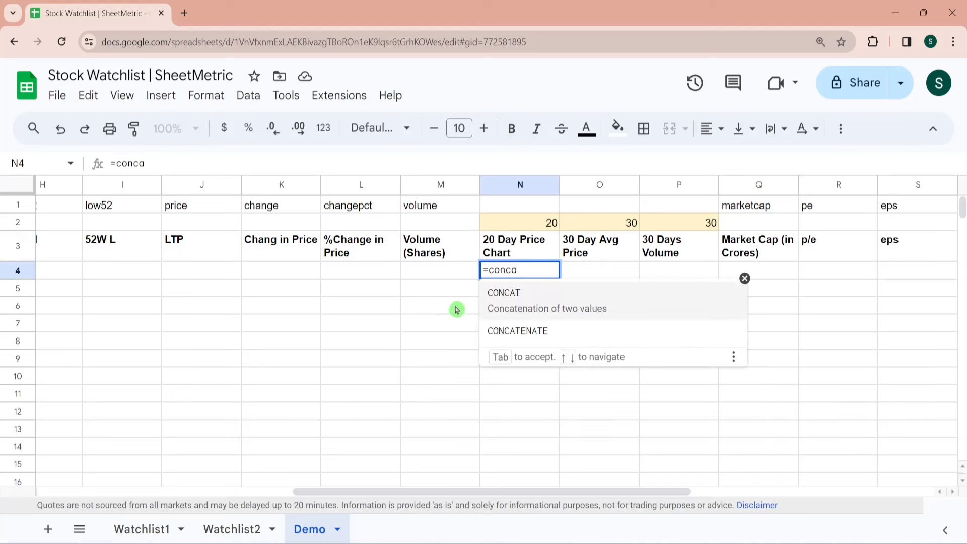
click(567, 342)
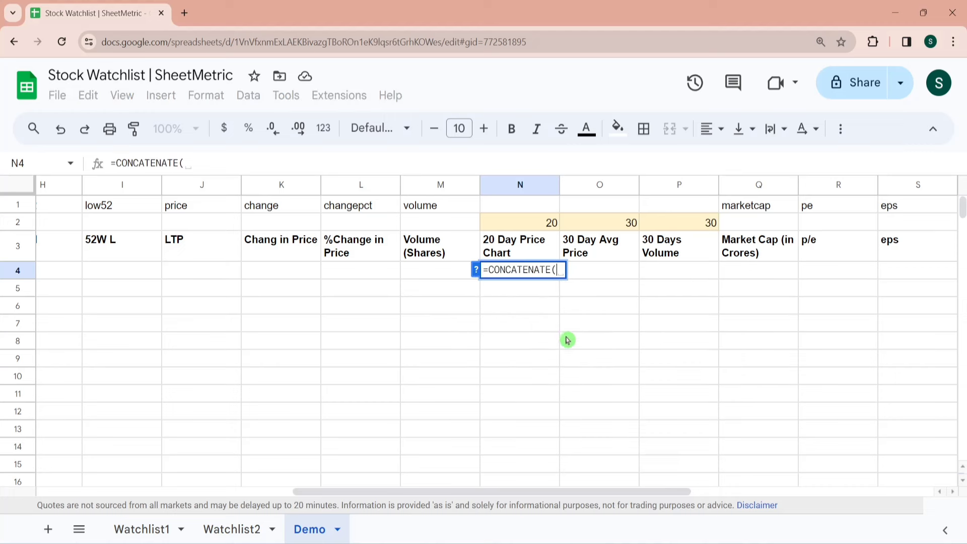
click(477, 271)
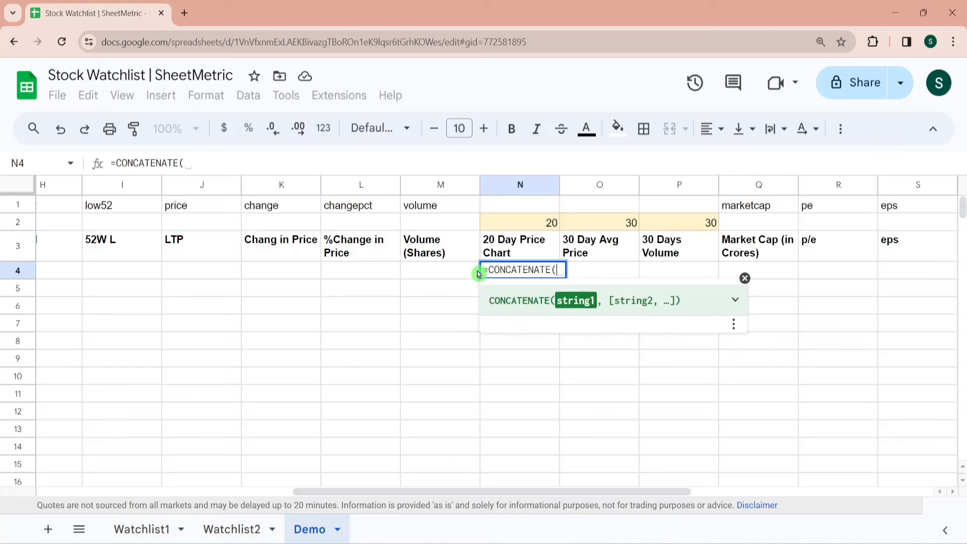
click(745, 278)
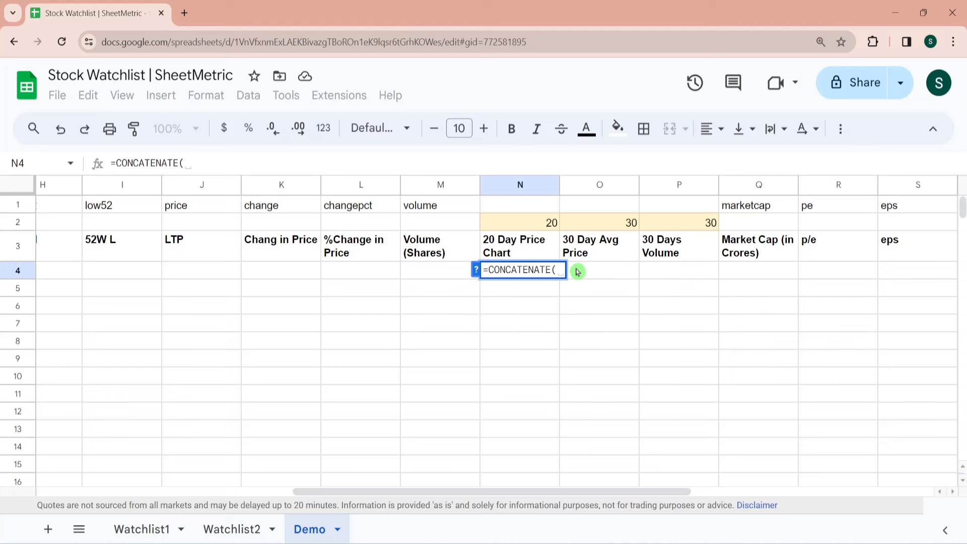
text(")
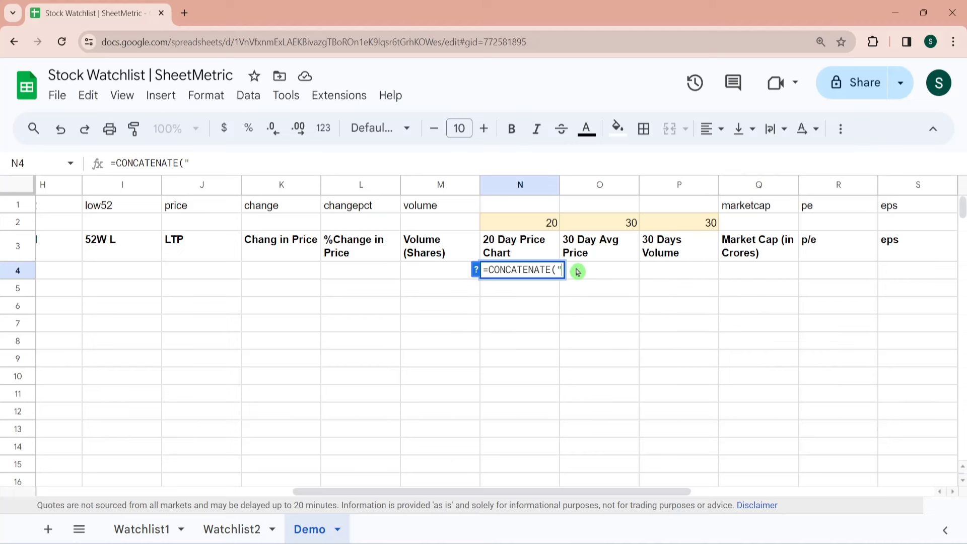
key(BackSpace)
Complete the N4 formula as =CONCATENATE($N$2," Day Price Chart") with an absolute reference to the day count
click(542, 226)
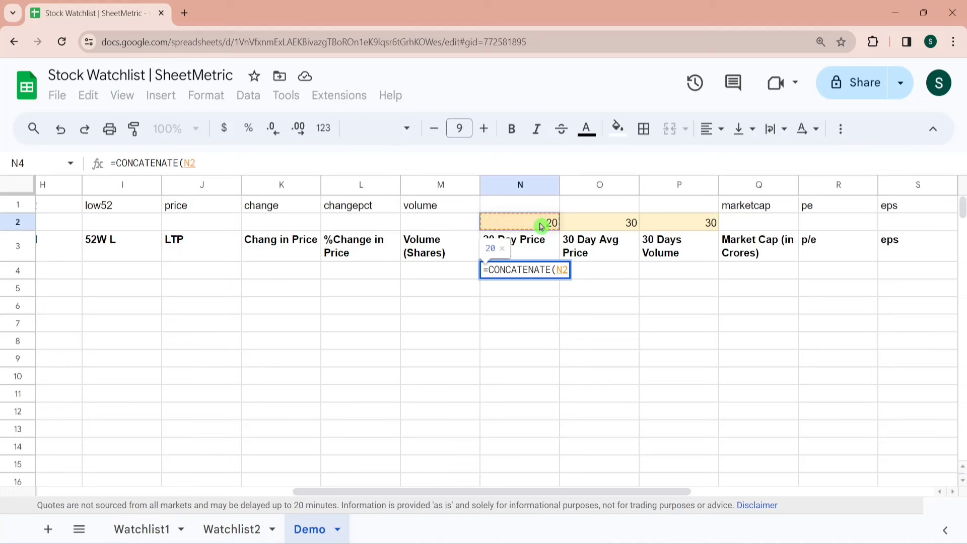
text(,)
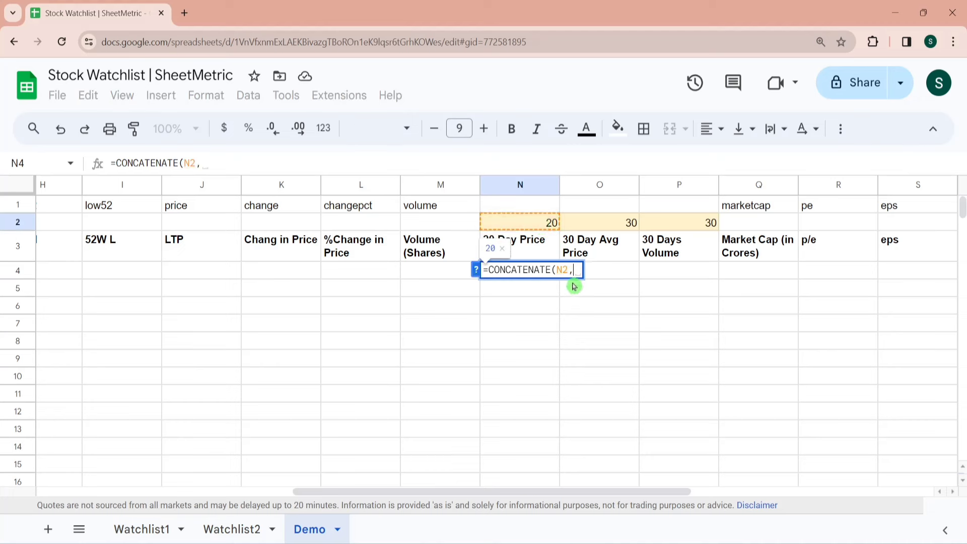
key(Left)
key(Left)
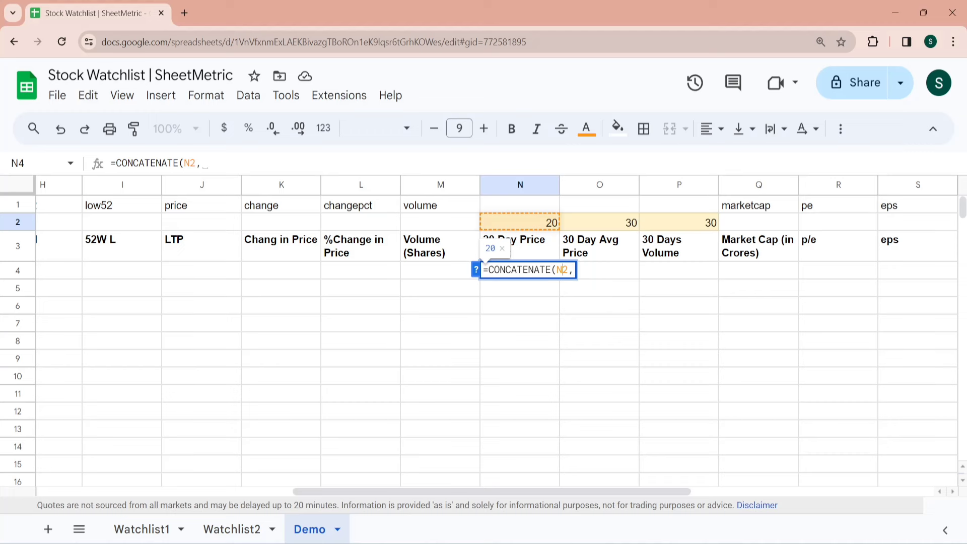
key(F4)
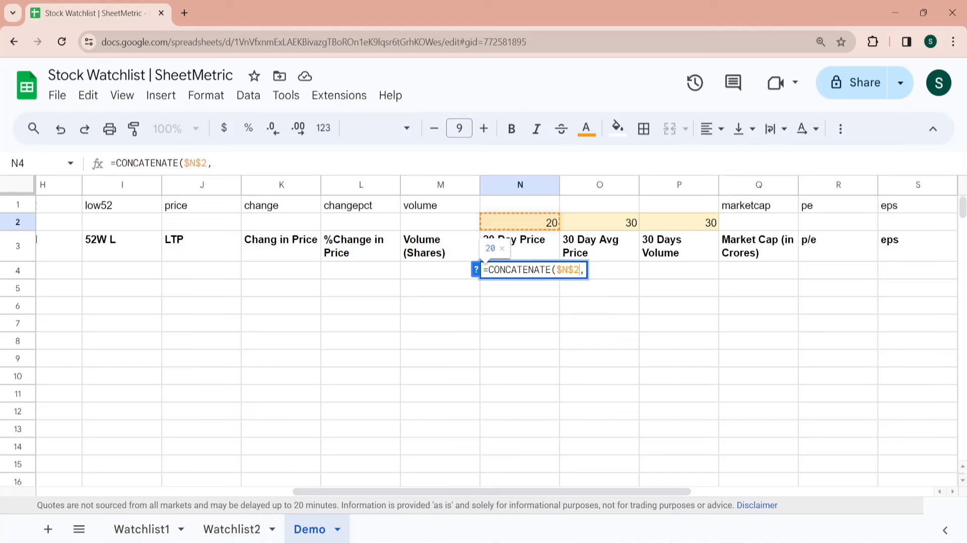
text(")
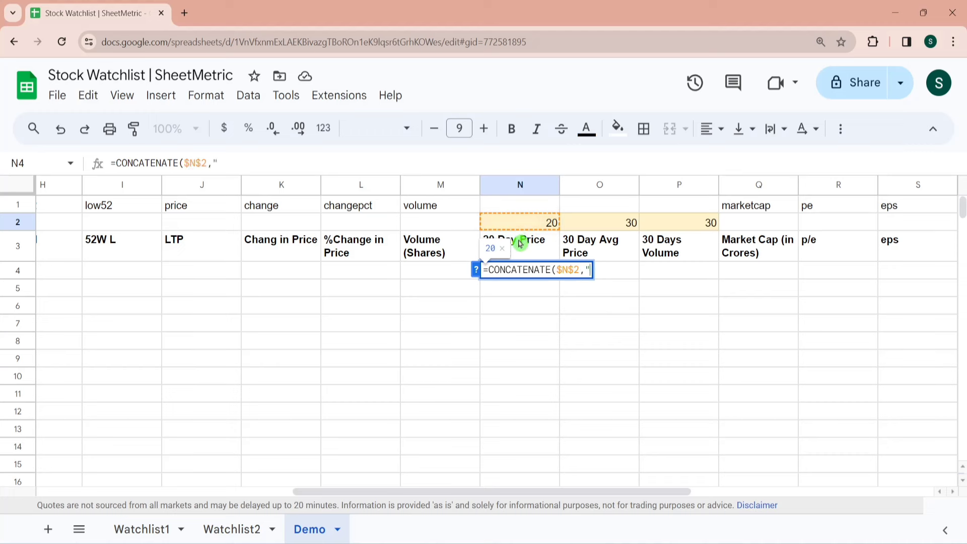
text( Day Price Cha)
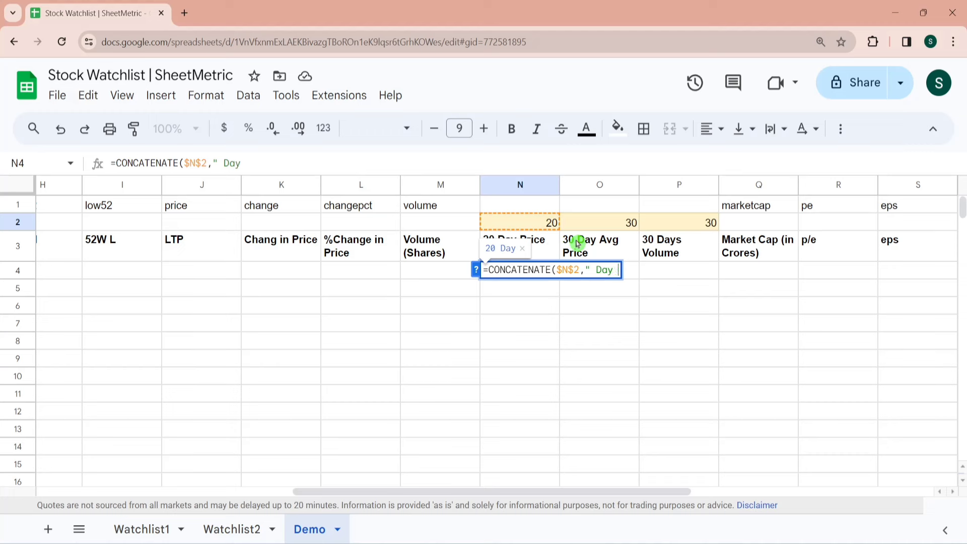
text(rt)
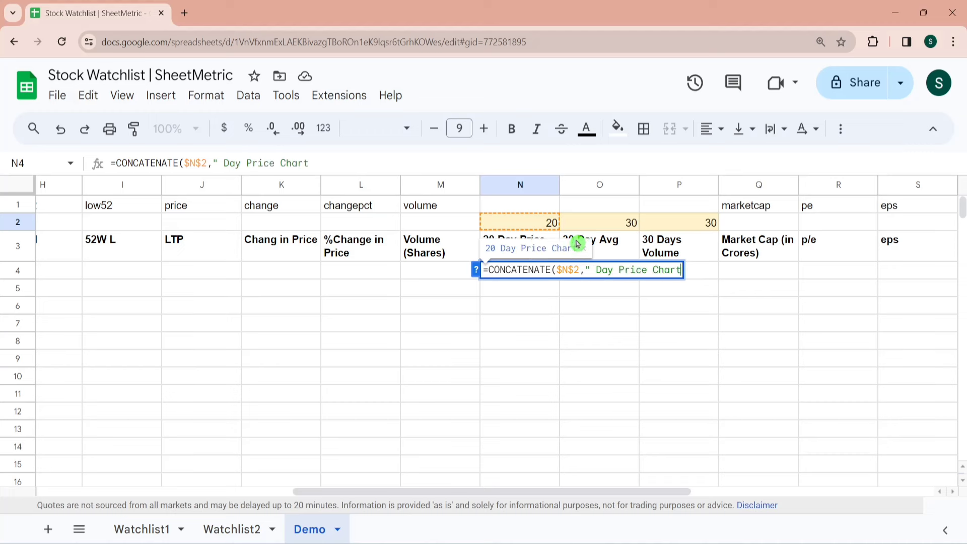
text("))
key(Return)
Copy the N4 formula over the header in N3 and clear N4
key(Up)
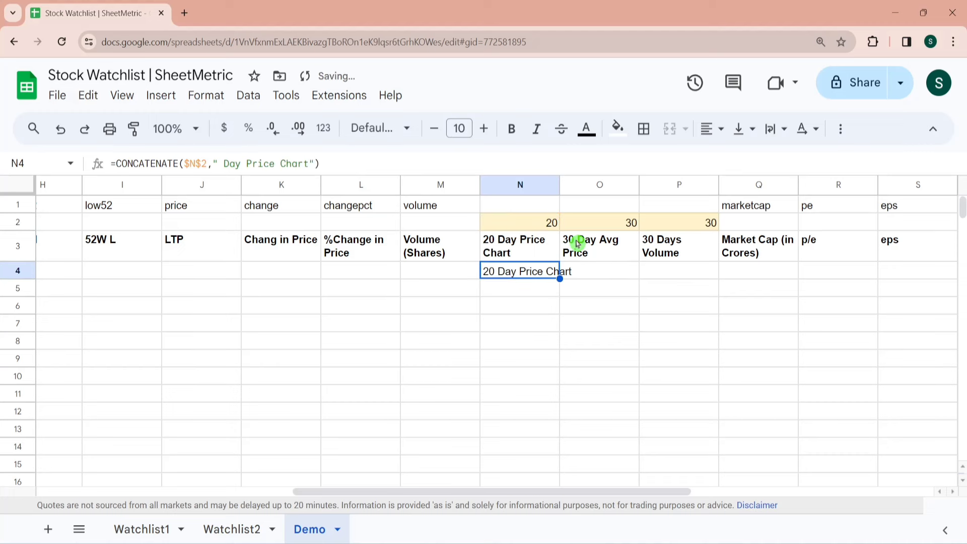
key(ctrl+c)
key(Up)
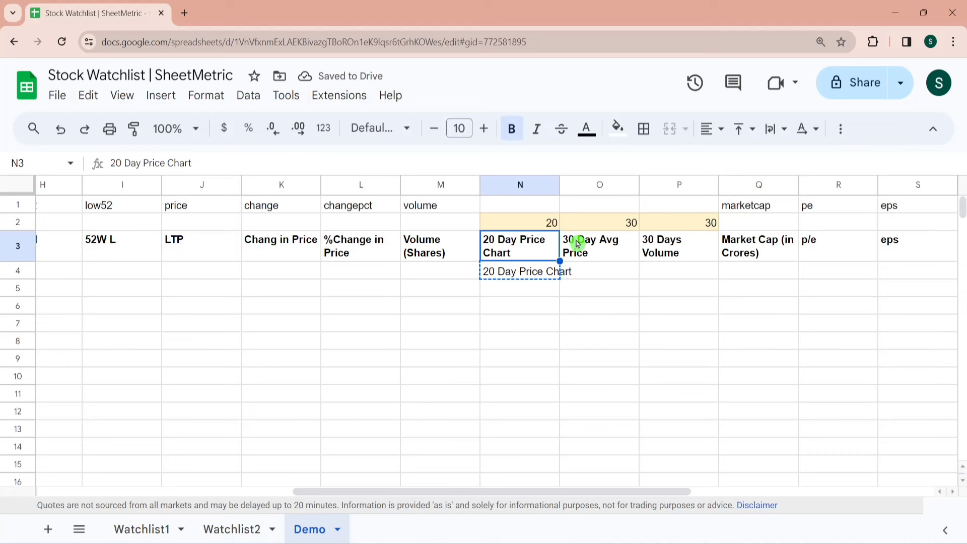
key(ctrl+v)
key(Down)
key(Delete)
Test the dynamic price chart header by setting the day count in N2 to 30 and finally to 10
key(Up)
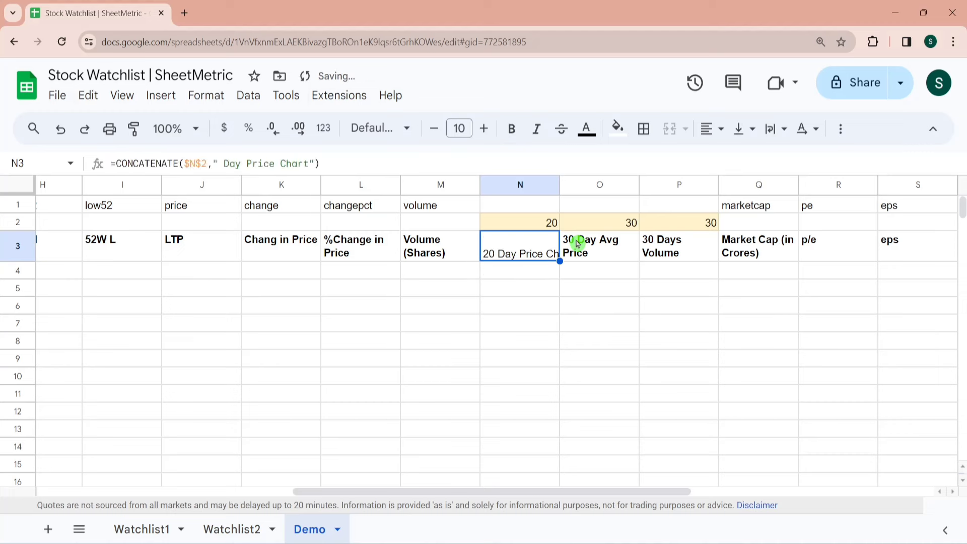
key(Up)
text(30)
key(Return)
key(Up)
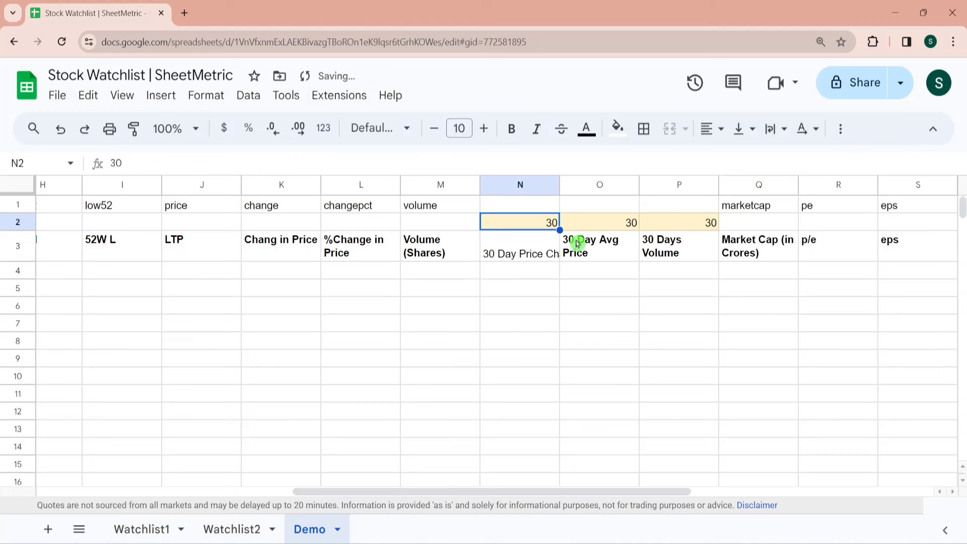
text(10)
key(Return)
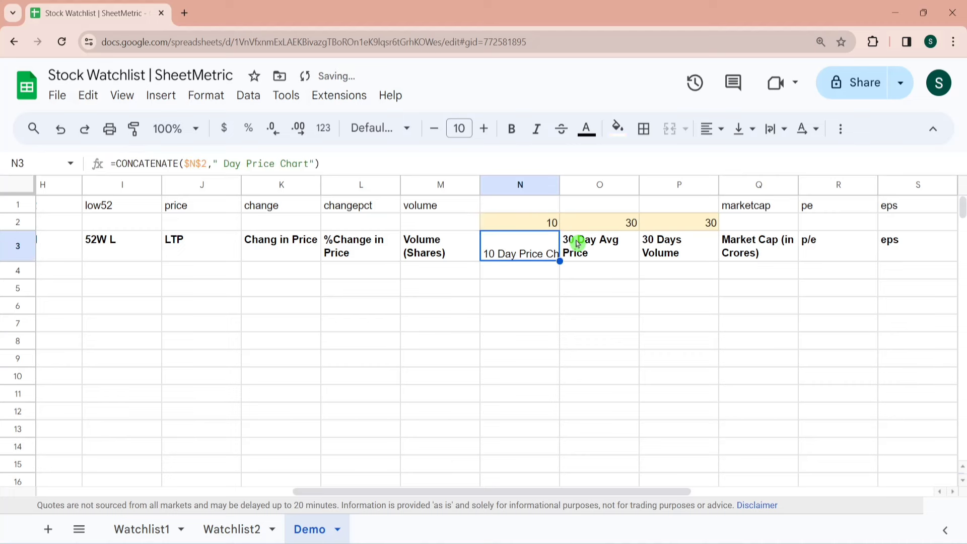
Fill the N3 header formula across into O3 and P3
key(shift+Right)
key(shift+Right)
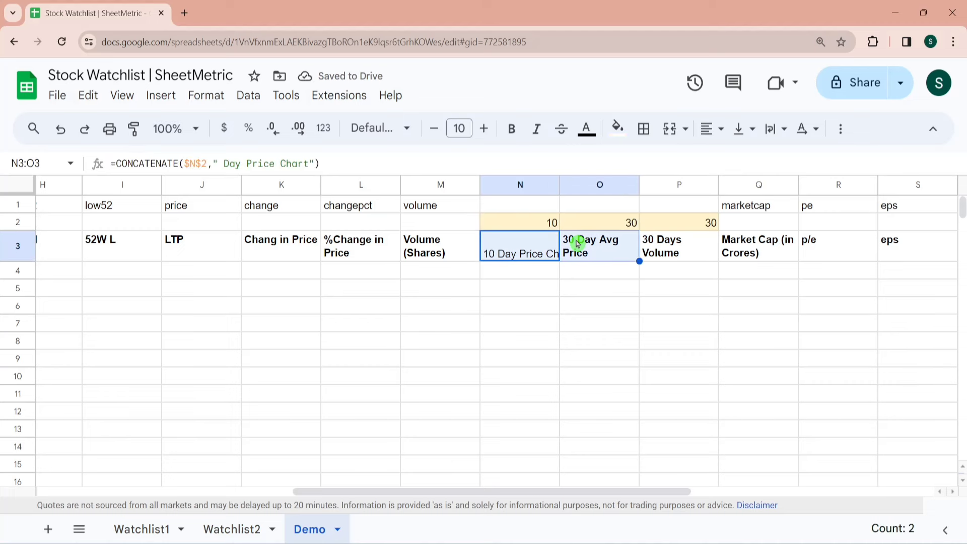
key(ctrl+r)
key(Down)
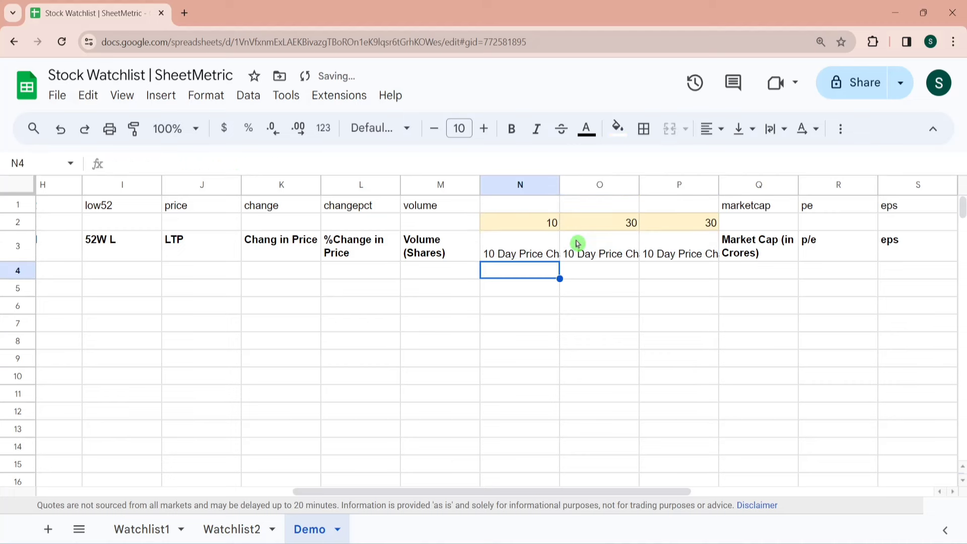
Replace the text in O3's CONCATENATE formula with " Price Average"
click(578, 243)
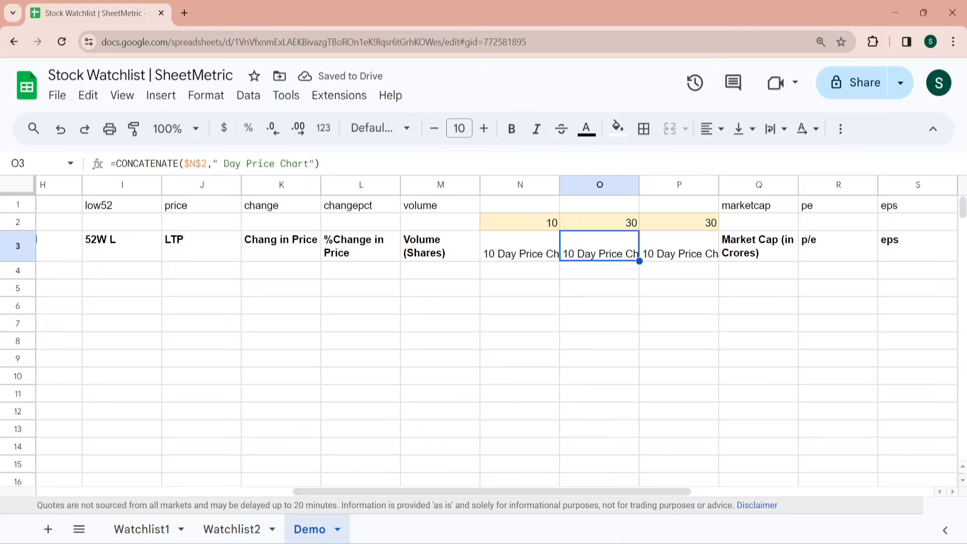
key(F2)
key(Left)
key(Left)
key(BackSpace)
key(BackSpace)
key(BackSpace)
key(BackSpace)
key(BackSpace)
key(BackSpace)
key(BackSpace)
key(BackSpace)
key(BackSpace)
key(BackSpace)
key(BackSpace)
key(BackSpace)
key(BackSpace)
key(BackSpace)
key(BackSpace)
text(Pric)
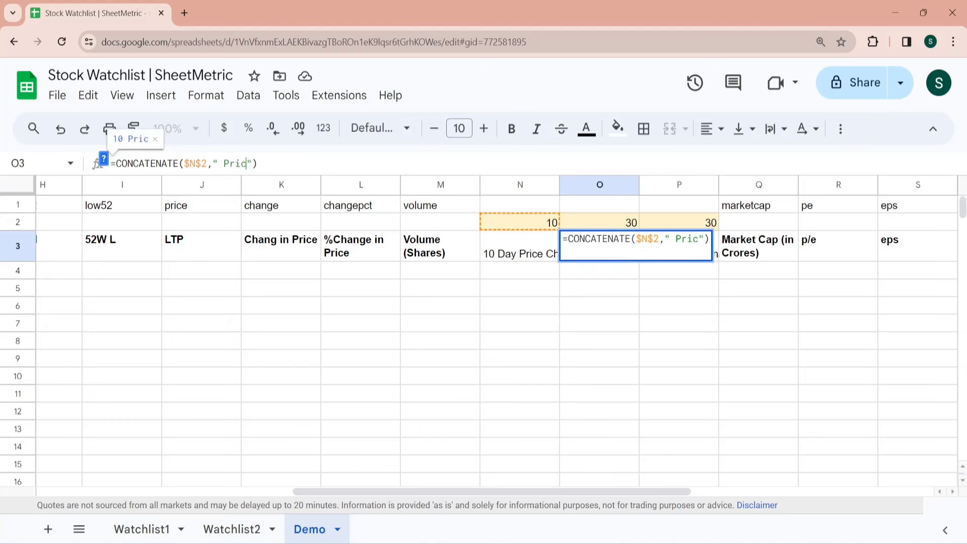
text(e Average)
Put "Day" before "Price Average" in O3's formula and point its reference to $O$2
click(674, 239)
text(Day)
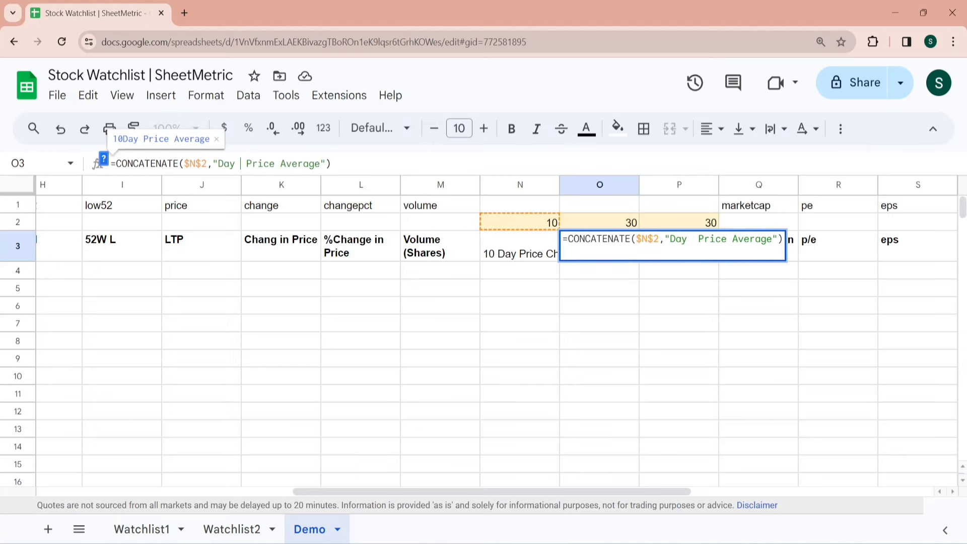
key(BackSpace)
key(BackSpace)
text(y)
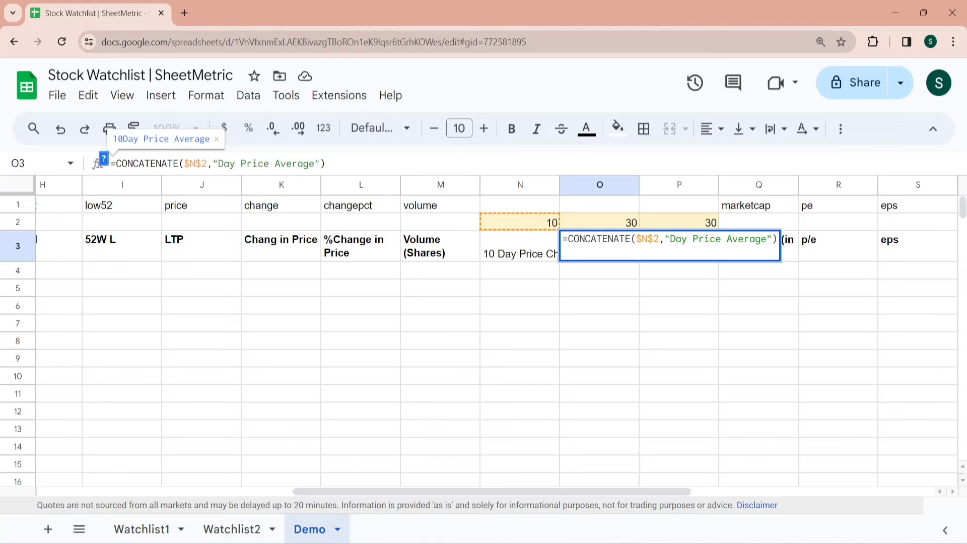
key(Tab)
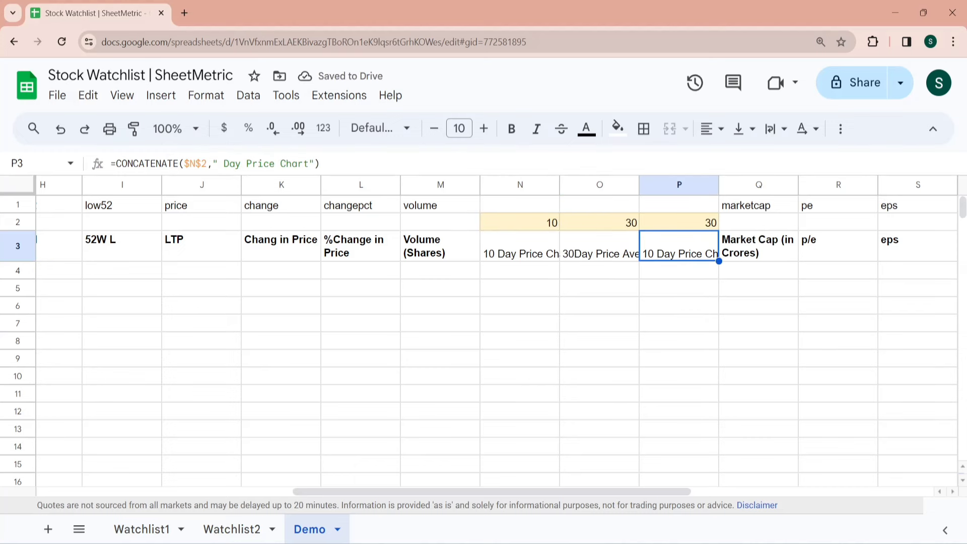
Change P3's formula to reference $P$2 and use the text " Day Volume Chart"
click(195, 164)
key(BackSpace)
text(P)
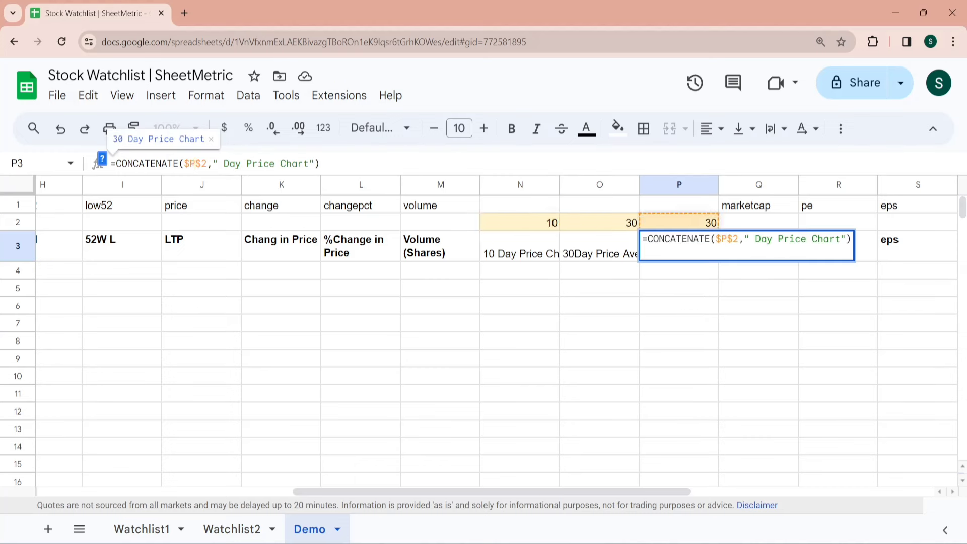
click(275, 163)
key(BackSpace)
key(BackSpace)
key(BackSpace)
key(BackSpace)
key(BackSpace)
text(Volume)
key(Return)
Copy the formatting of header M3 onto the headers N3:P3
click(420, 248)
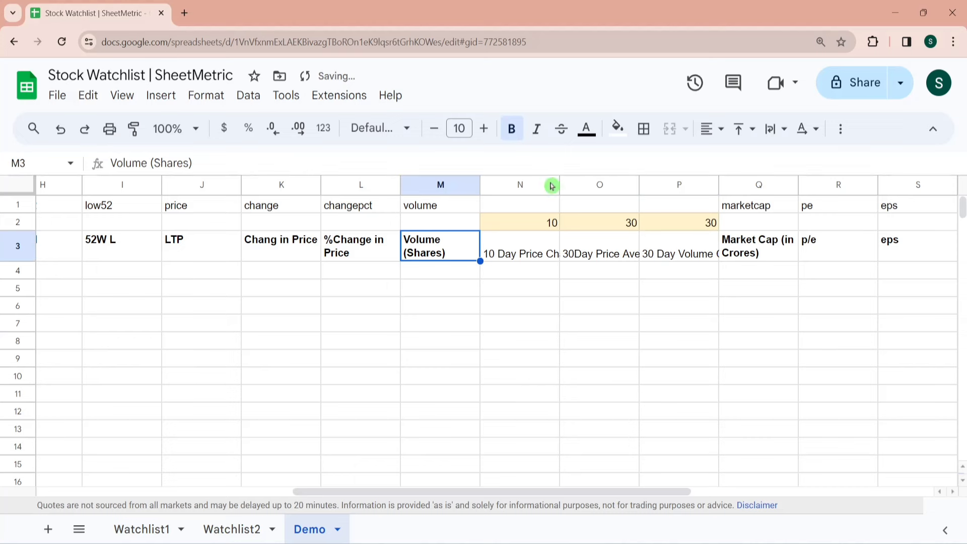
click(134, 130)
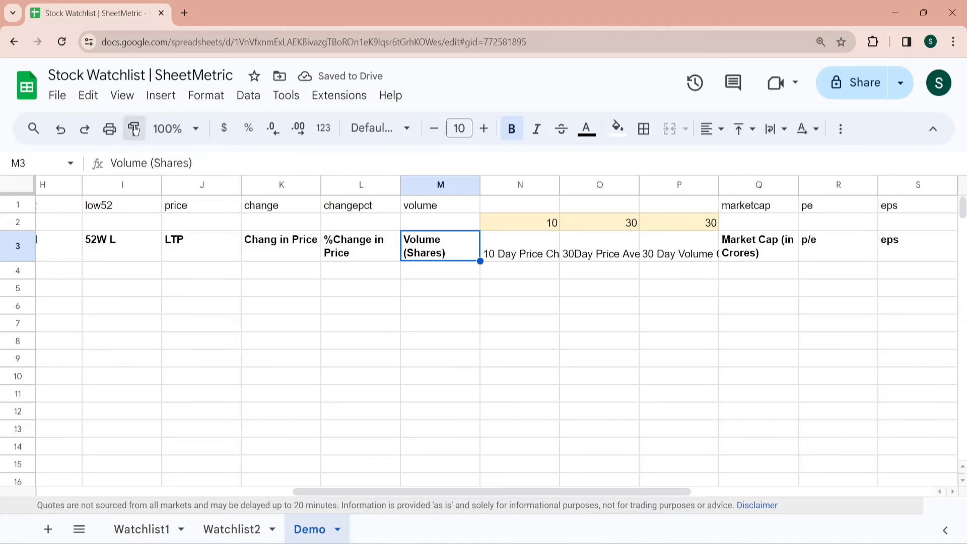
drag(496, 251, 675, 250)
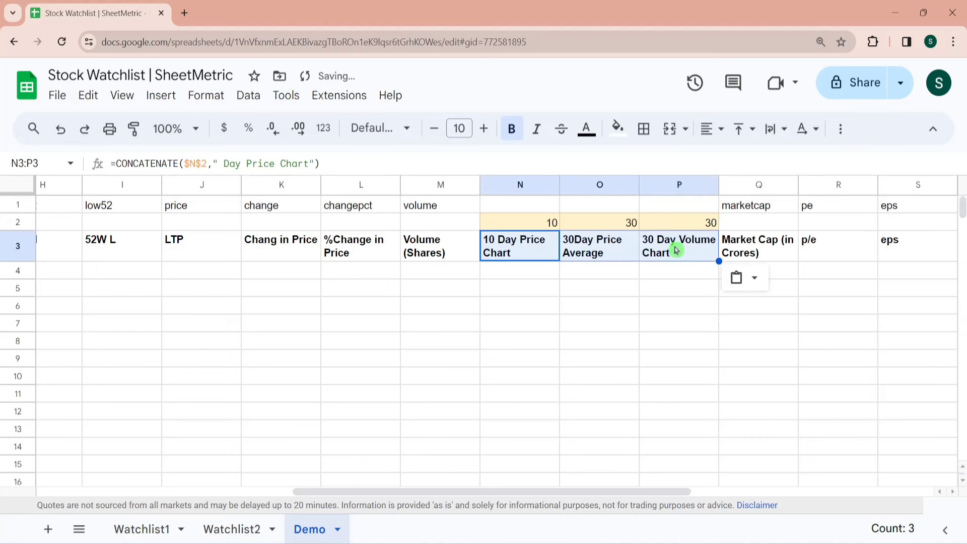
Set the day count in O2 to 40 and insert a space before "Day" in O3's header formula
click(628, 222)
text(40)
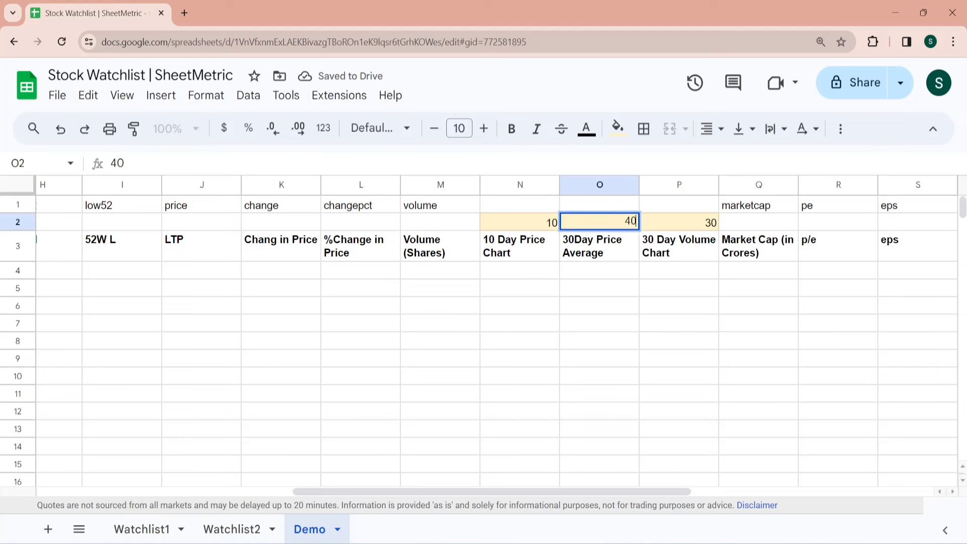
key(Return)
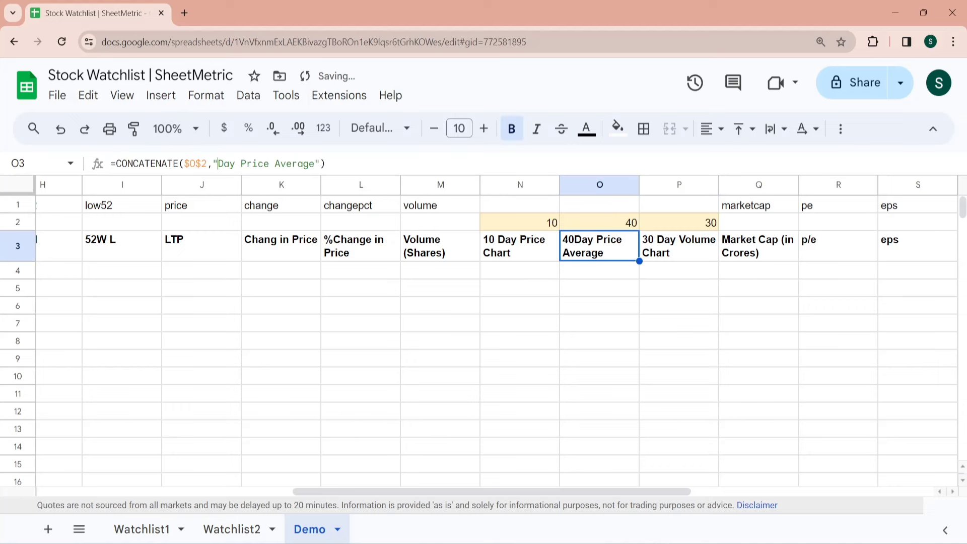
key(Return)
Enter TCS as the first stock in cell A4
key(Up)
key(Home)
key(Down)
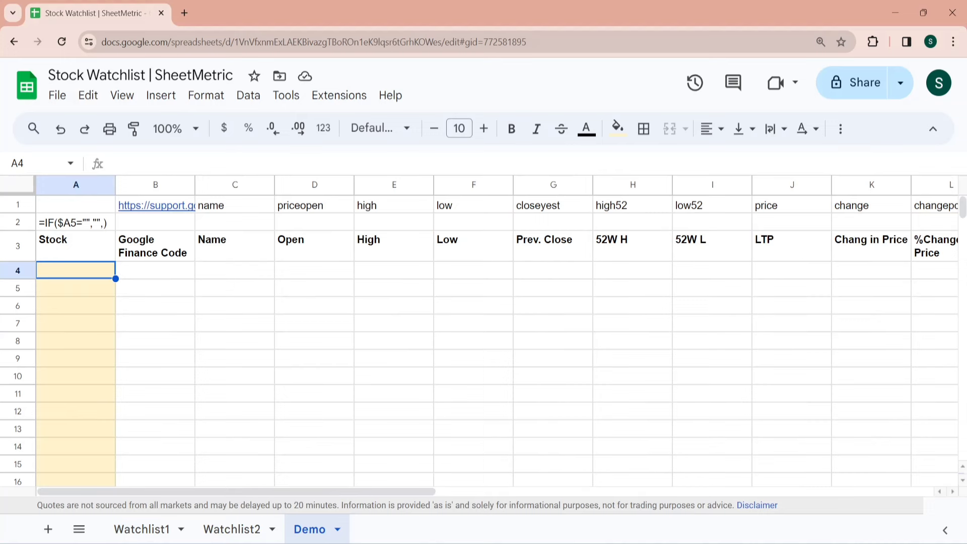
text(TCS)
key(Return)
Examine the row 3 headers from Google Finance Code through Trading View Chart Link
key(Up)
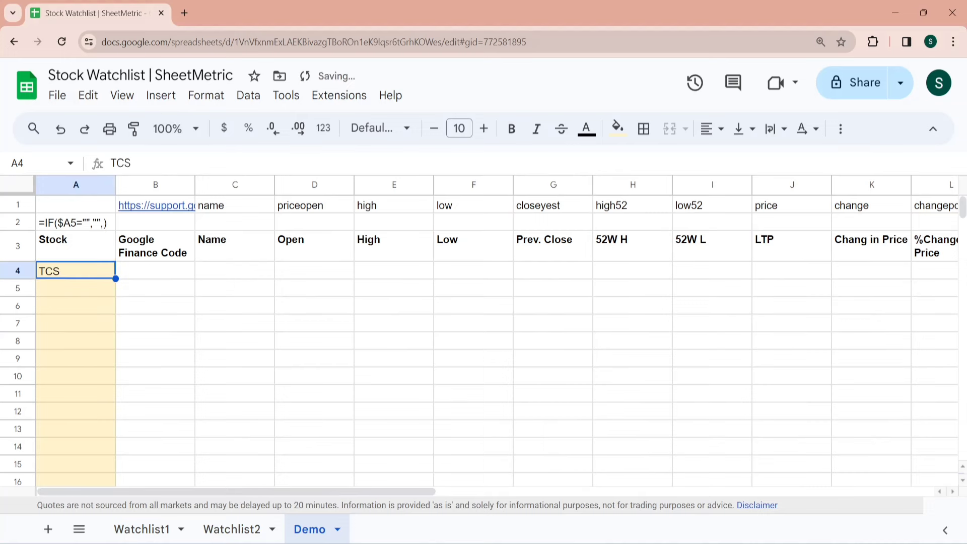
key(Right)
key(Right)
key(Right)
key(Right)
key(Right)
key(Right)
key(Right)
key(Right)
key(Right)
key(Right)
key(Right)
key(Right)
key(Right)
key(Right)
key(Right)
key(Right)
key(Right)
key(Right)
key(Right)
key(Right)
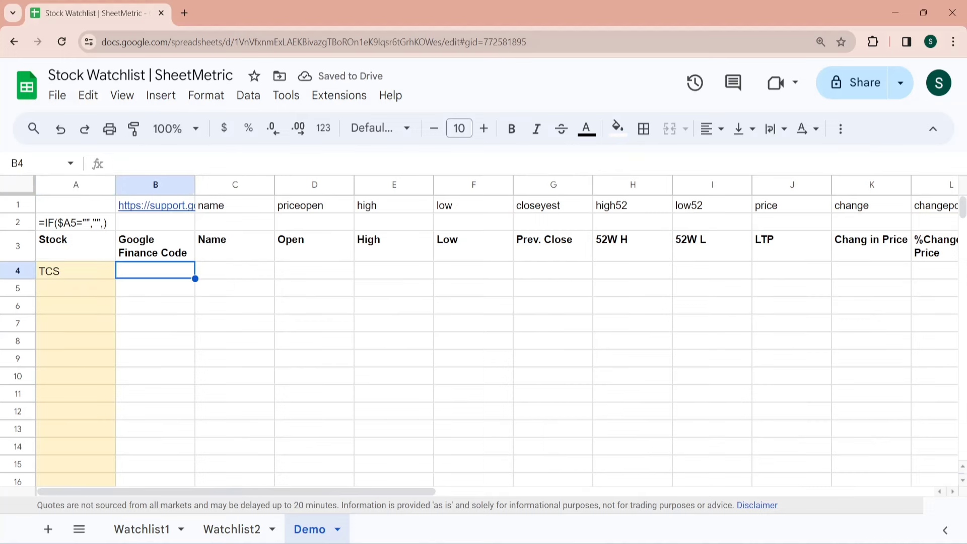
key(Right)
key(Right)
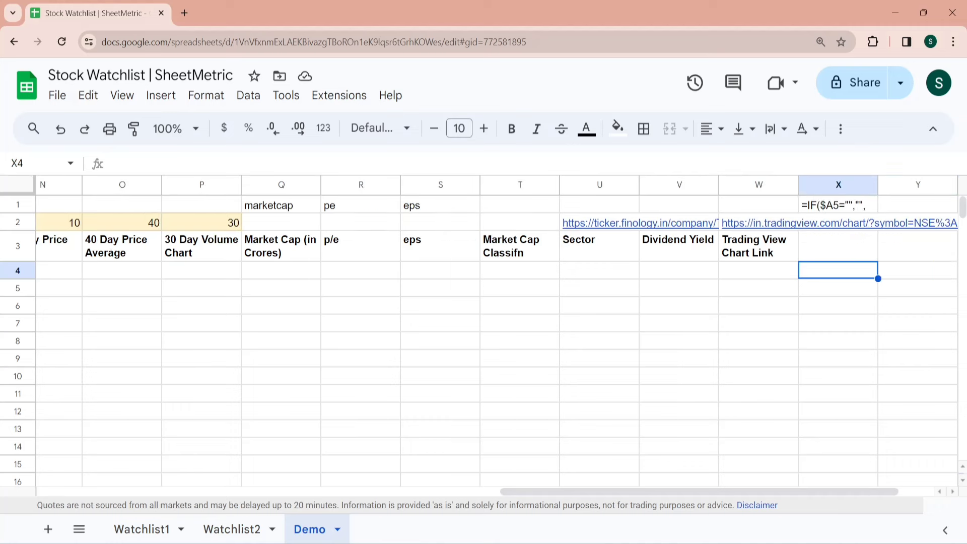
Enter the incomplete formula =GOOGLEFINANCE( in cell C4 under the Name header
key(Left)
key(Left)
key(Left)
key(Left)
key(Left)
key(Left)
key(Left)
key(Left)
key(Left)
key(Left)
key(Left)
key(Left)
key(Left)
key(Left)
key(Left)
key(Left)
key(Left)
key(Left)
key(Left)
key(Left)
key(Right)
key(Right)
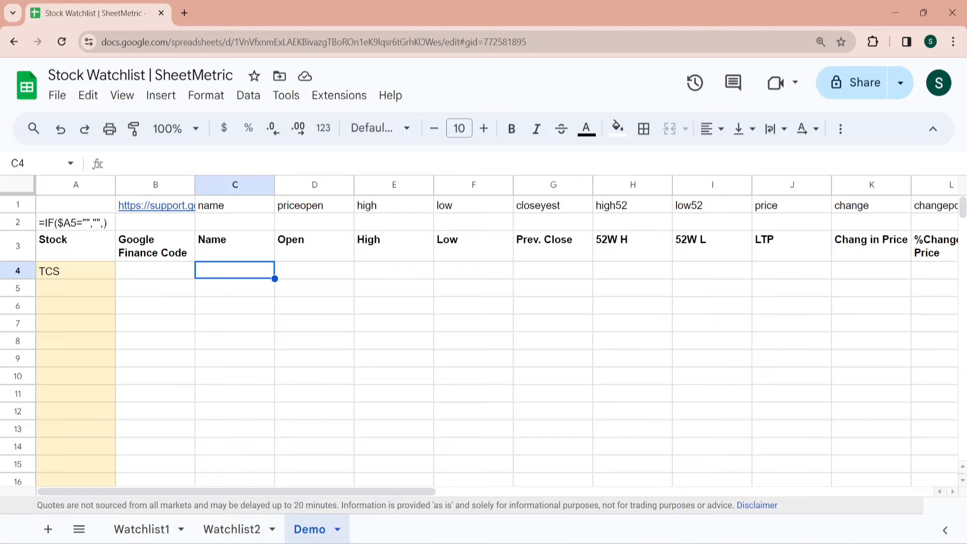
key(Left)
key(Right)
text(=Go)
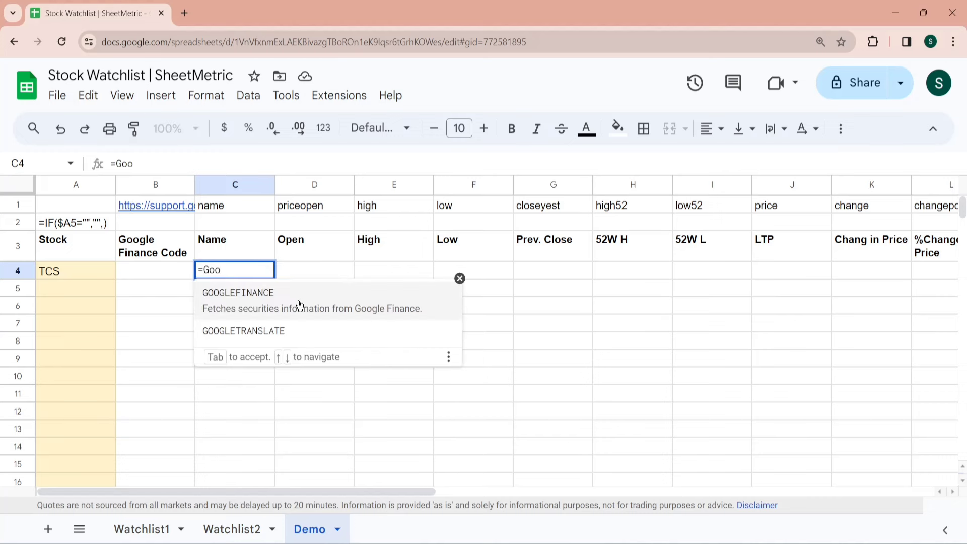
click(299, 305)
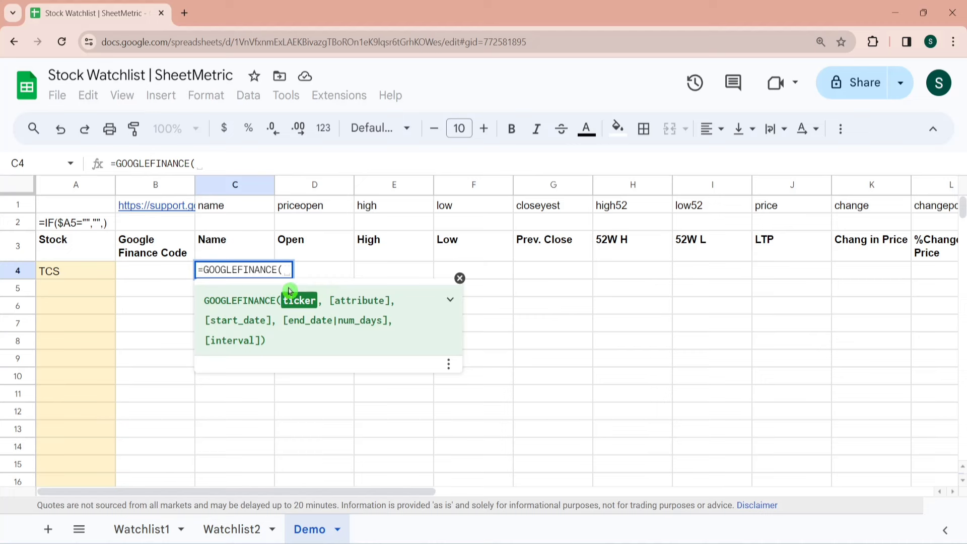
click(460, 279)
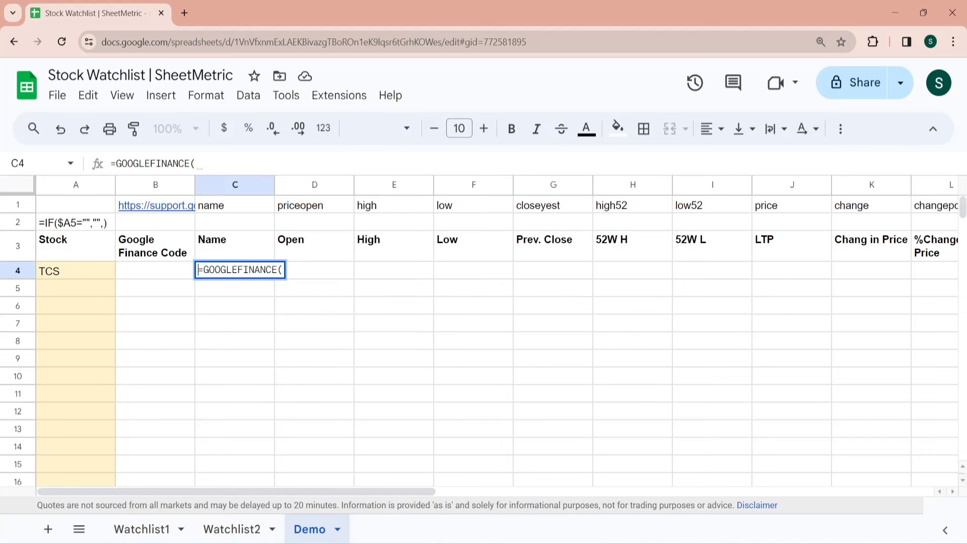
key(Return)
Open the GOOGLEFINANCE help page linked in B1, examine its ticker syntax and real-time attributes, and return to the watchlist
click(177, 208)
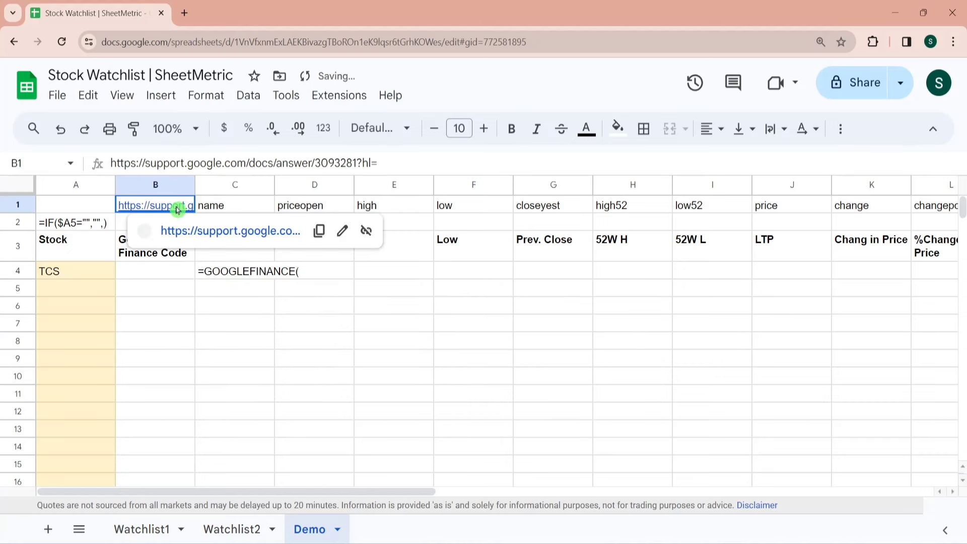
click(207, 230)
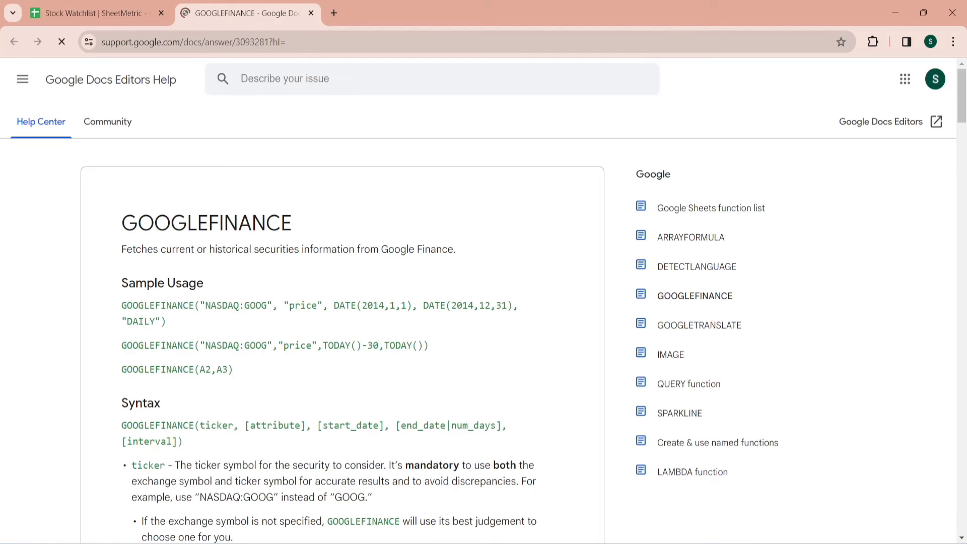
scroll(343, 302, down, 5)
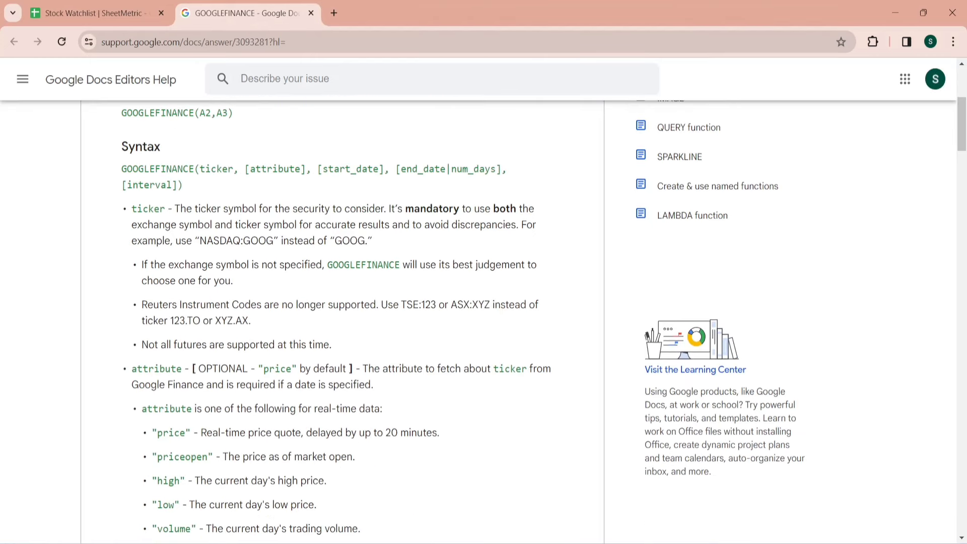
drag(234, 170, 200, 170)
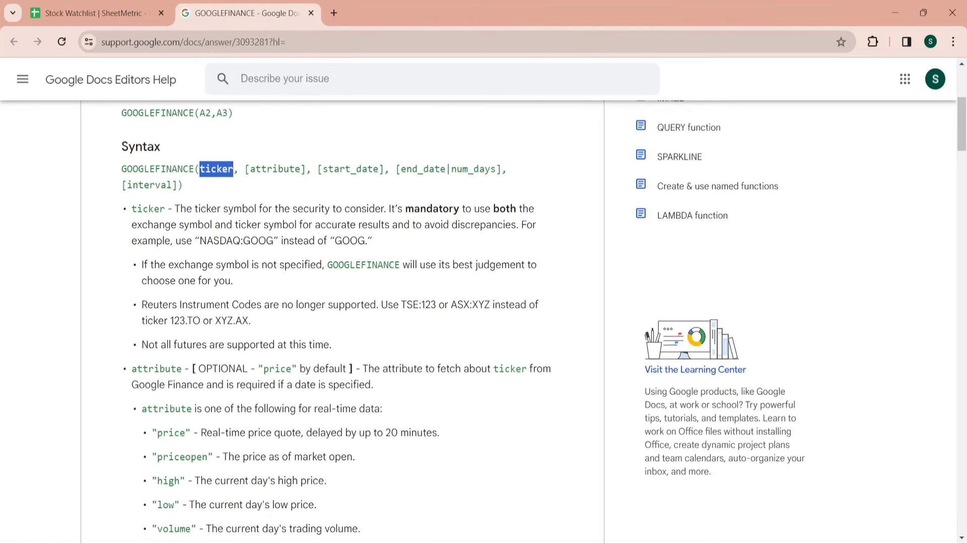
drag(200, 241, 243, 241)
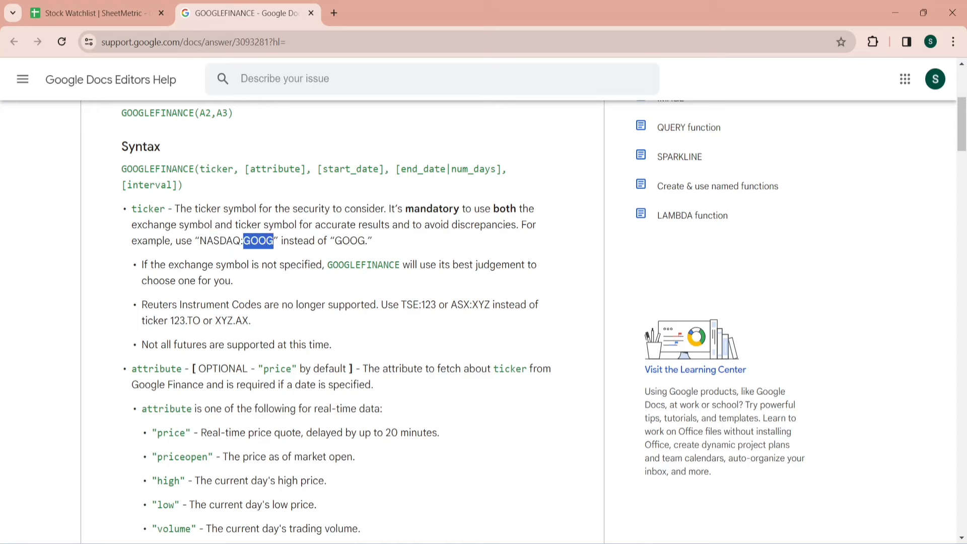
drag(250, 170, 301, 170)
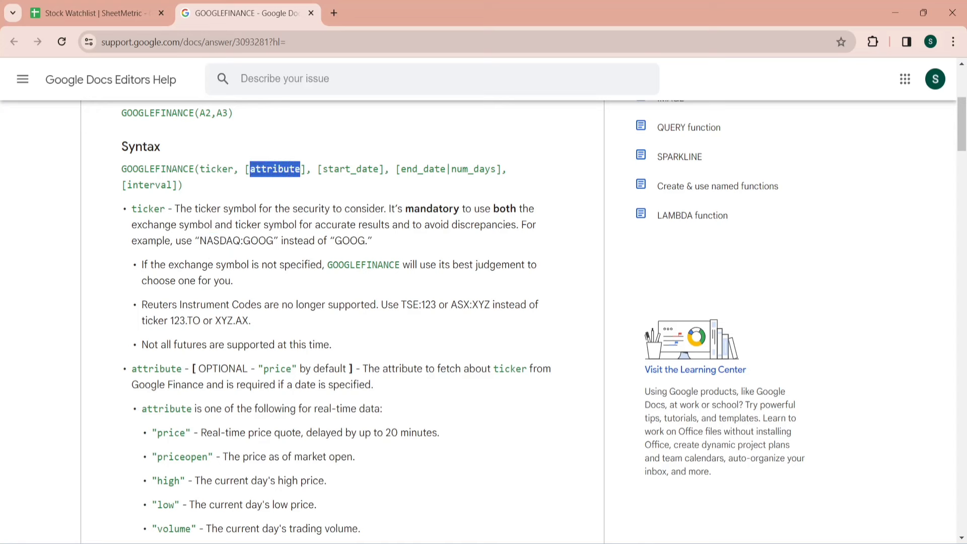
scroll(507, 233, down, 4)
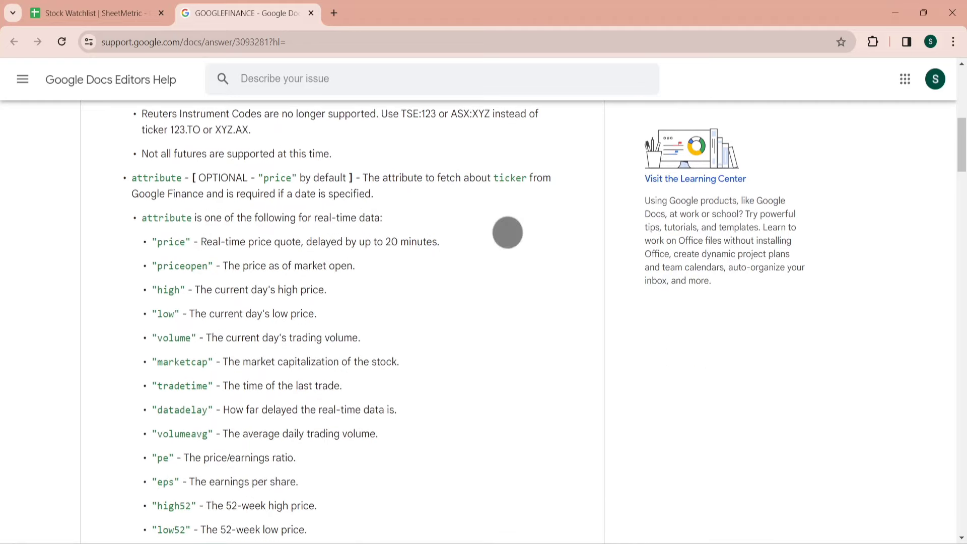
drag(185, 243, 152, 265)
scroll(469, 236, down, 2)
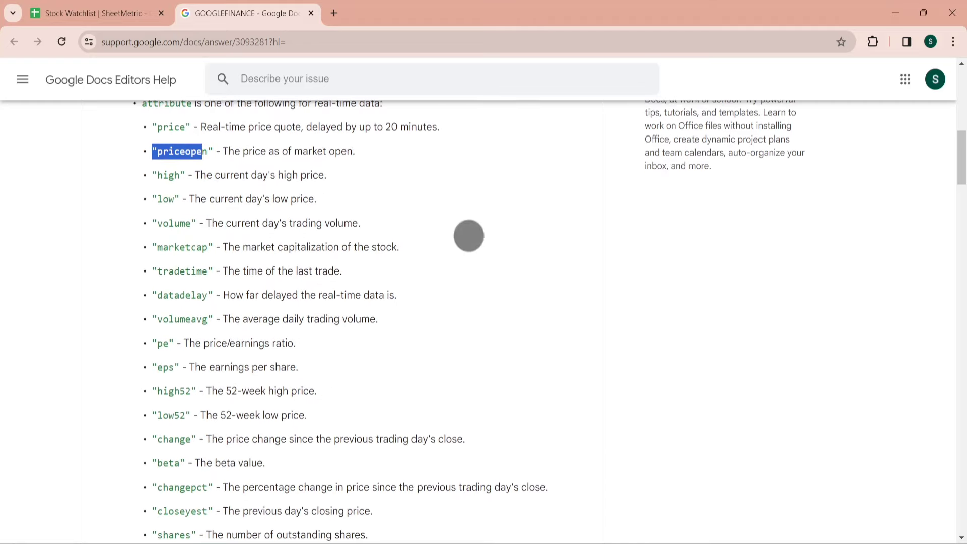
scroll(469, 236, down, 2)
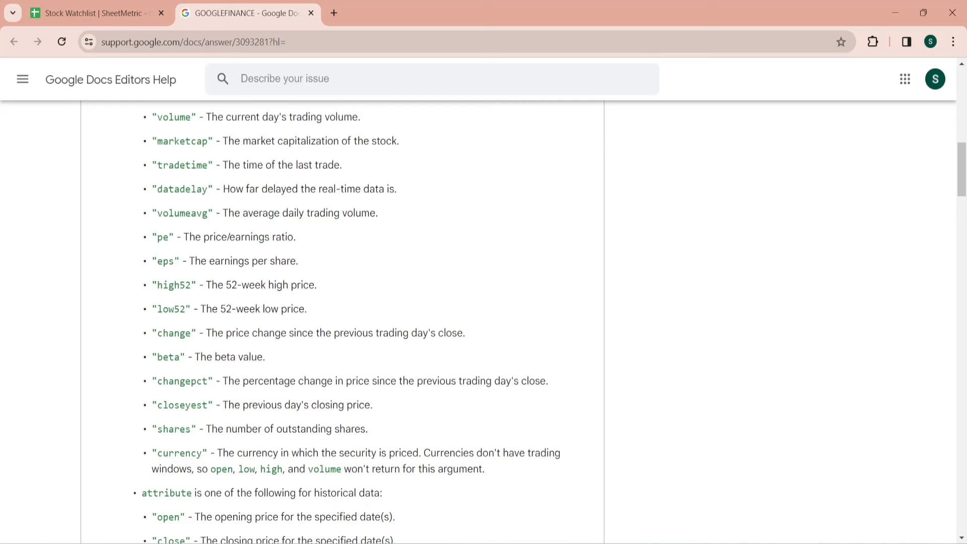
click(116, 4)
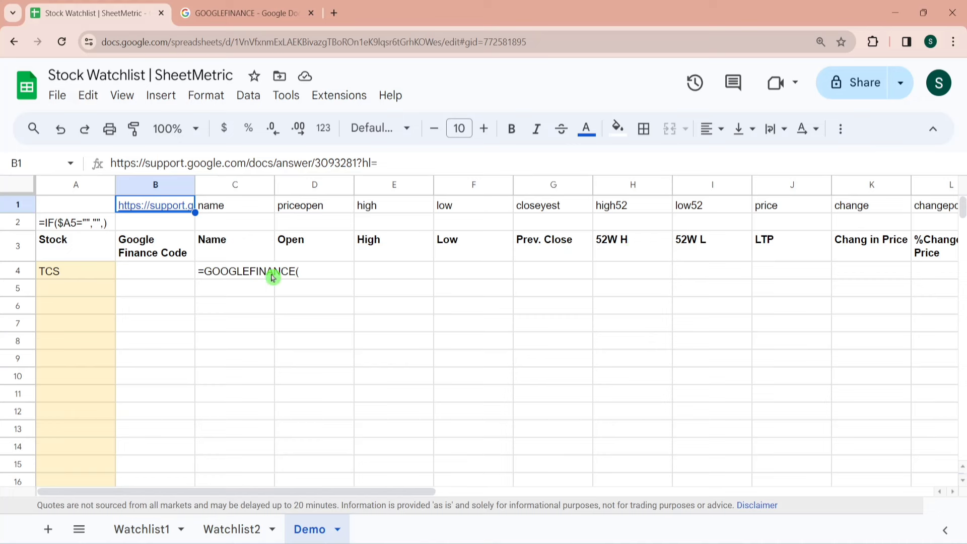
Enter =CONCATENATE("NSE:",A4) in B4 as the Google Finance code and clear the unfinished formula from C4
click(172, 276)
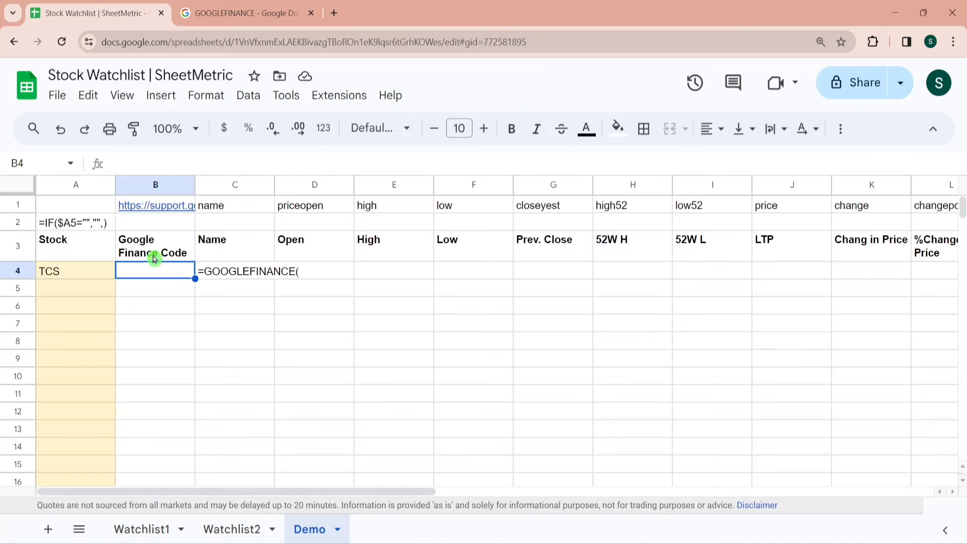
text(=)
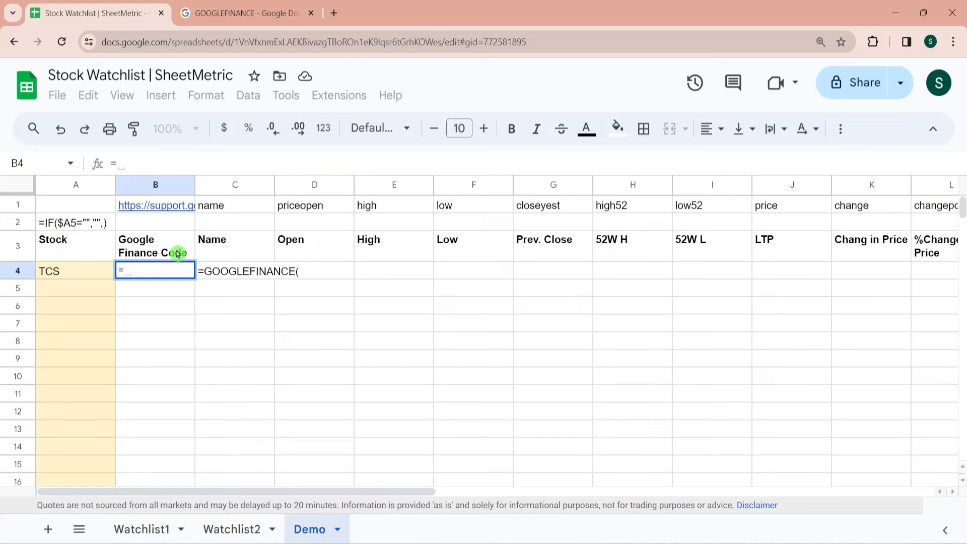
text(Concate)
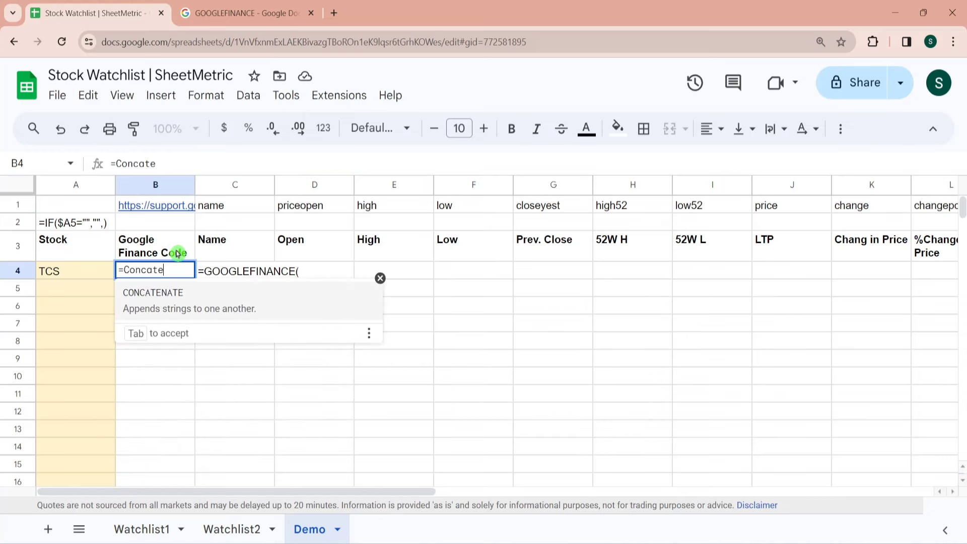
click(198, 310)
text("NSE)
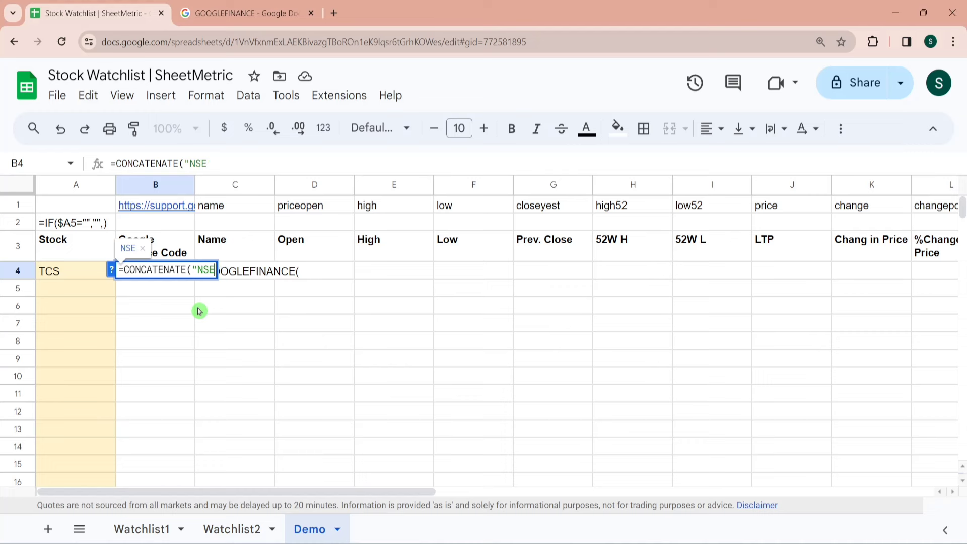
text(":",)
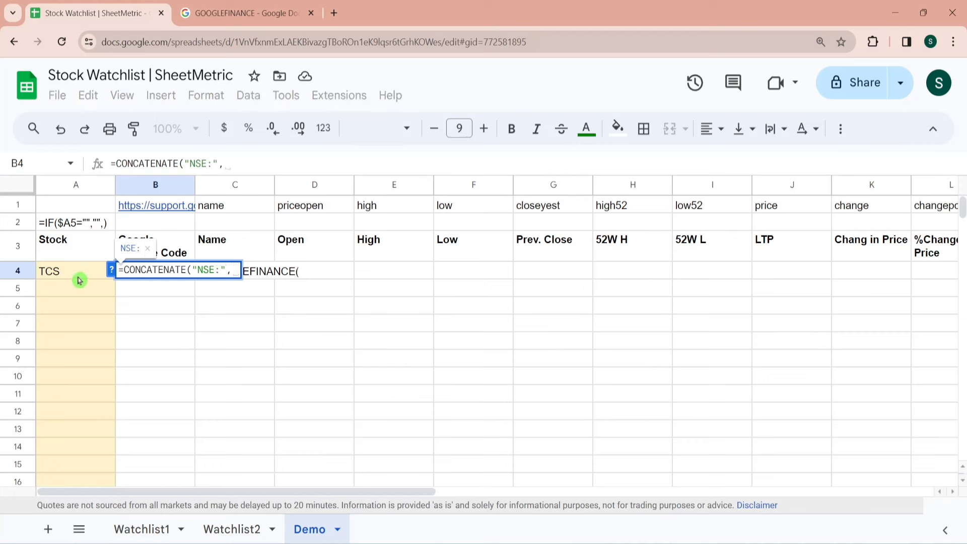
click(76, 275)
text())
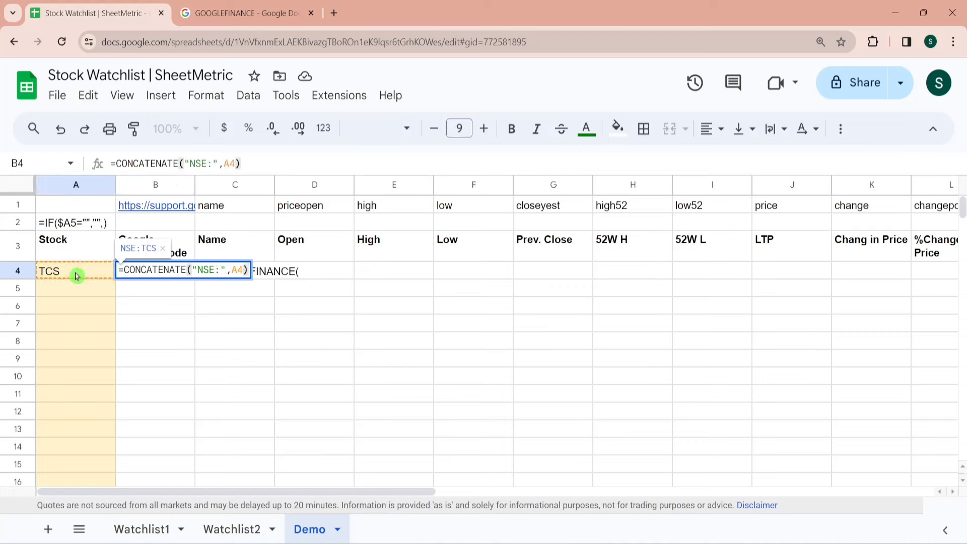
click(236, 274)
key(Delete)
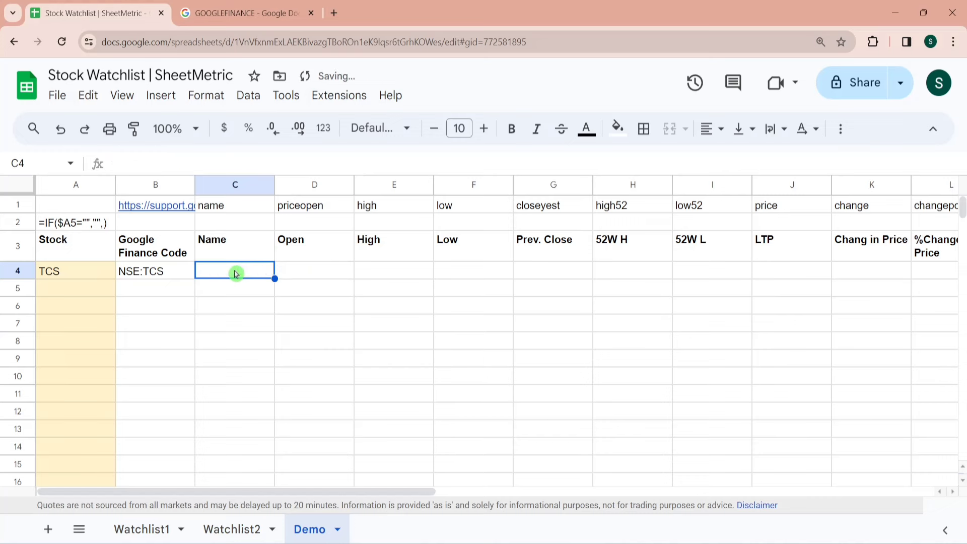
Enter =GOOGLEFINANCE(B4,"priceopen") in cell D4 under the Open header
key(Right)
text(=Goo)
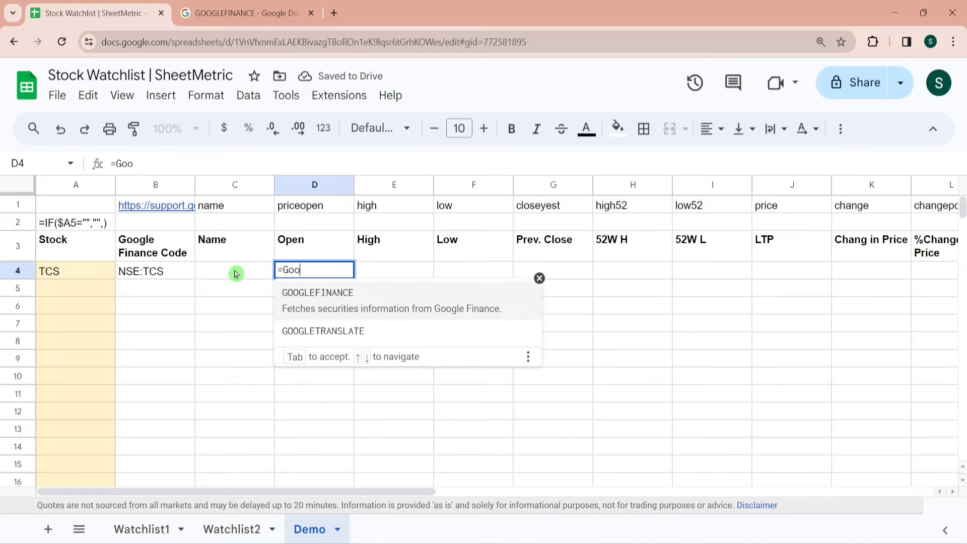
click(360, 299)
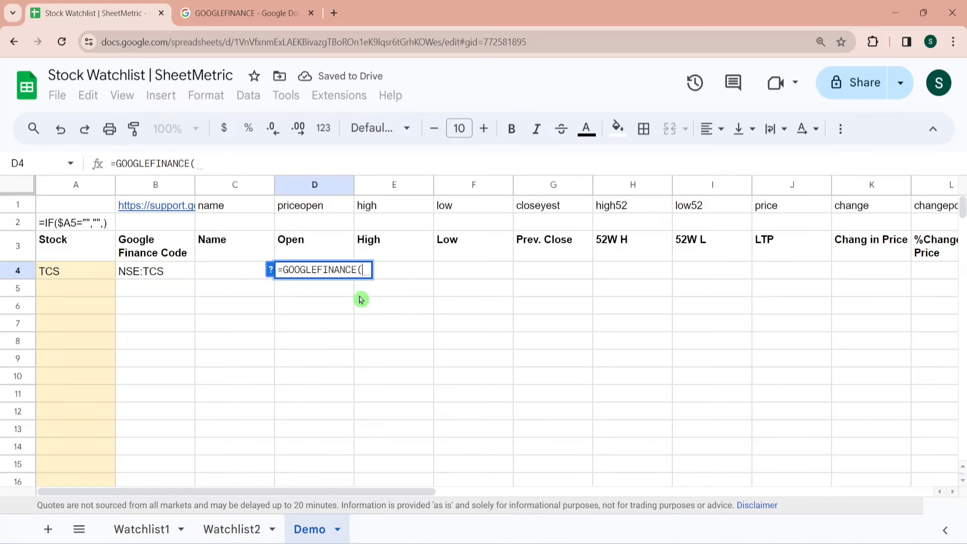
click(166, 273)
text(,)
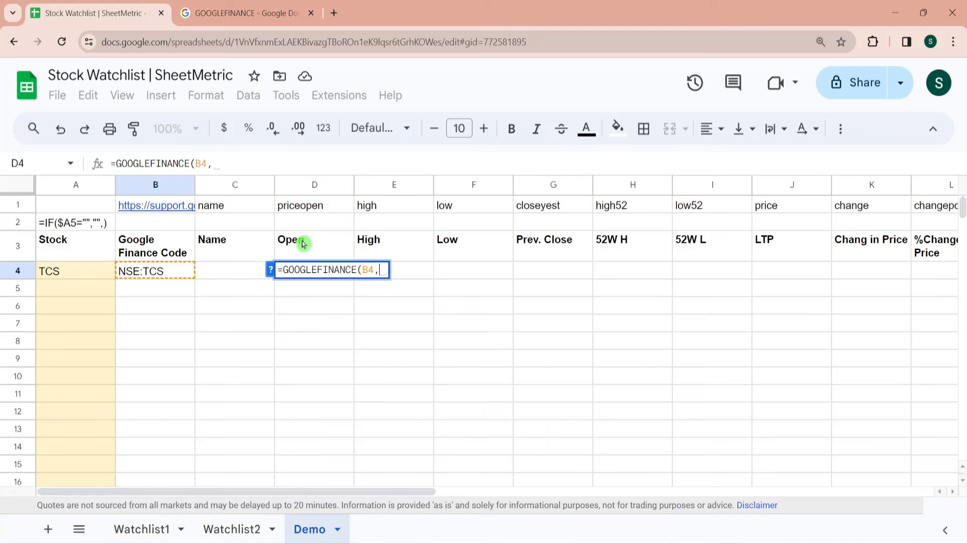
text(")
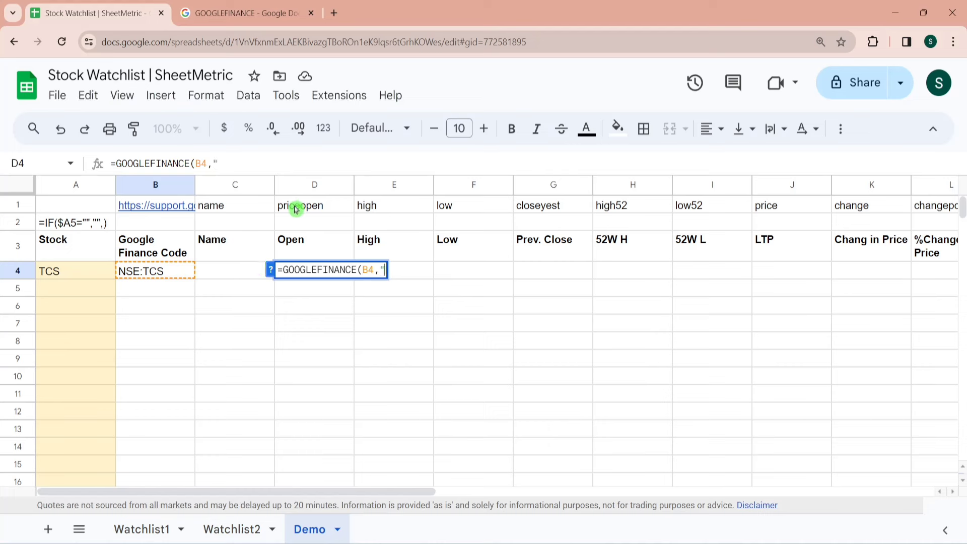
text(priceopen"))
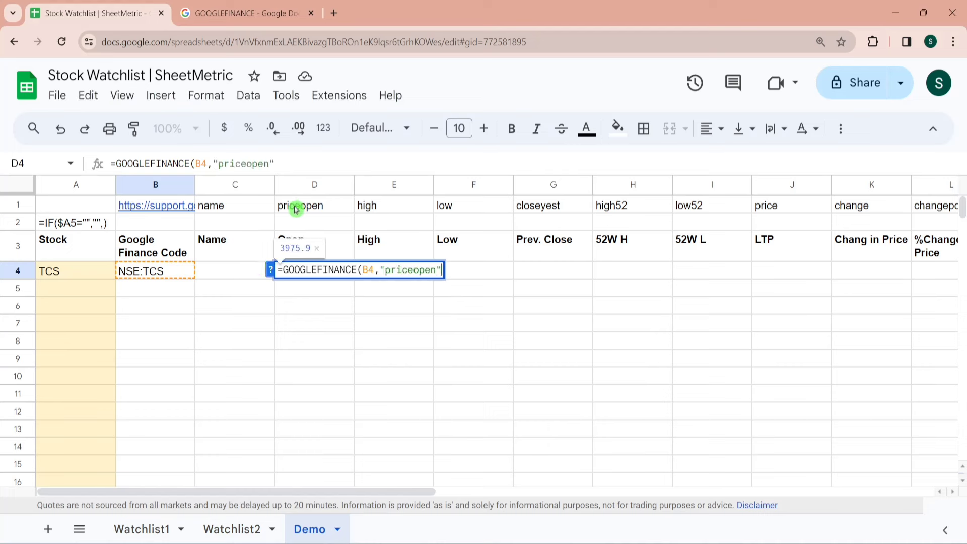
key(Return)
key(Up)
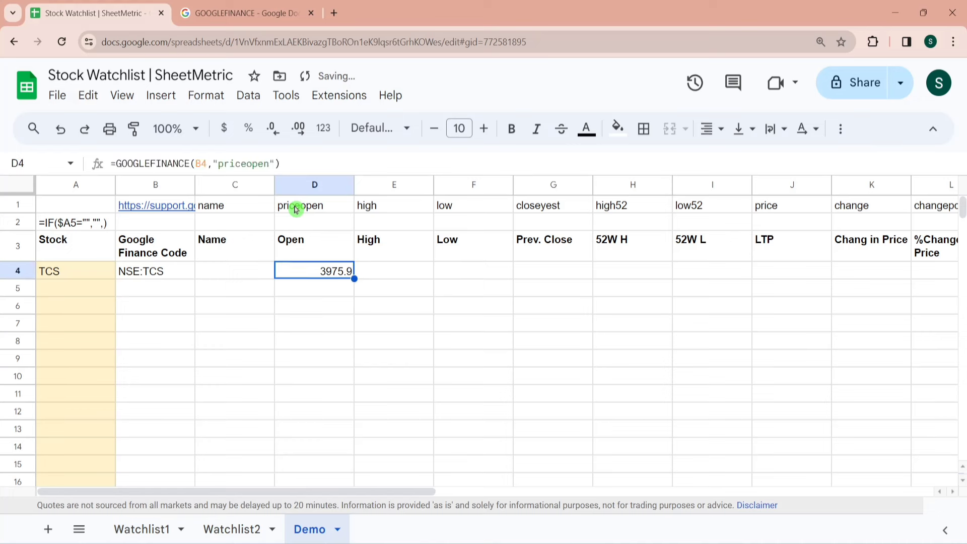
Replace the typed attribute in D4's formula with header cell D1 and lock the references as =GOOGLEFINANCE($B4,D$1)
double_click(241, 164)
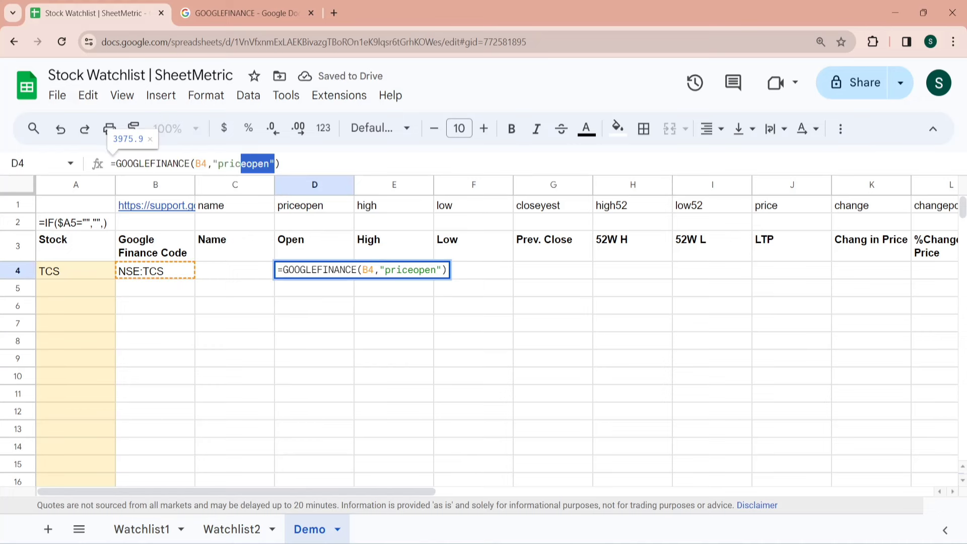
key(BackSpace)
click(326, 209)
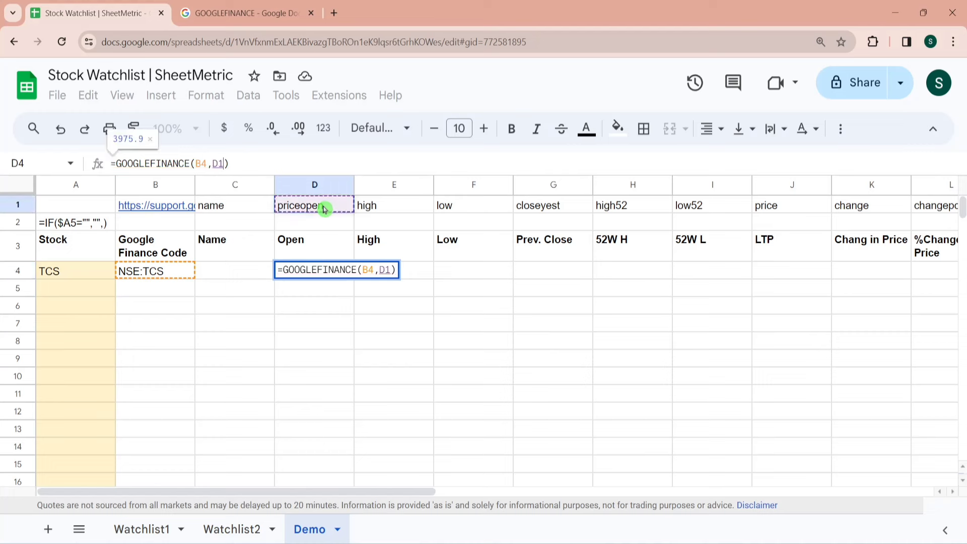
key(Return)
key(Up)
click(196, 163)
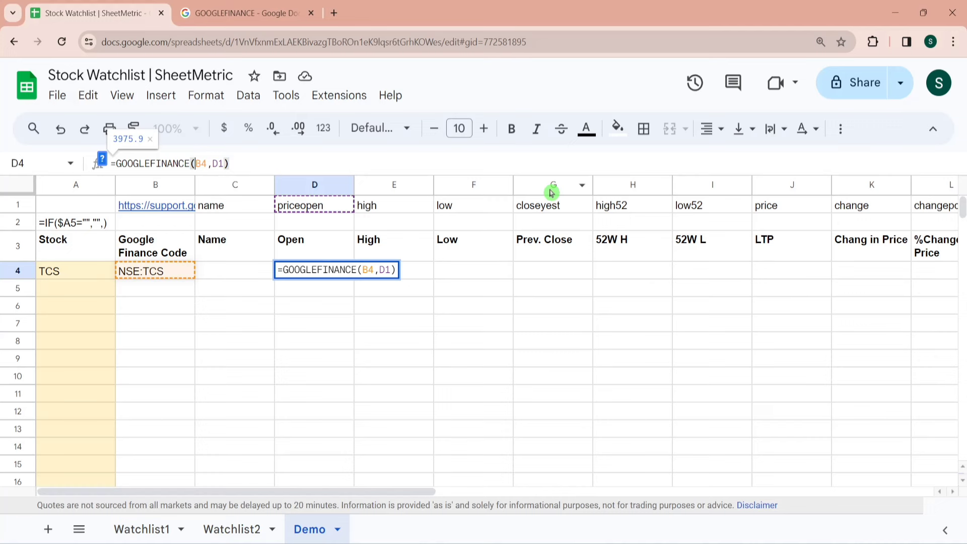
key(Return)
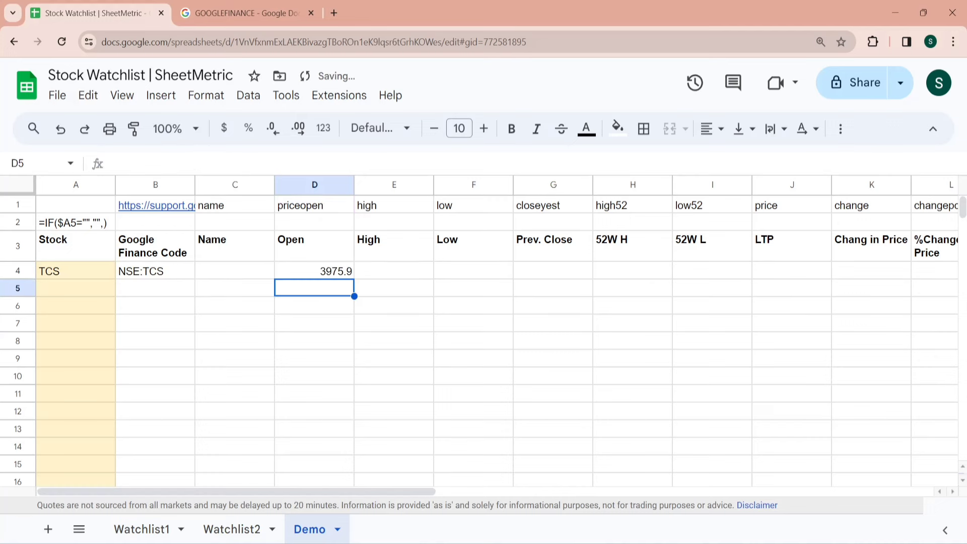
Fill D4's GOOGLEFINANCE formula across the row through M4
key(Up)
key(shift+Right)
key(shift+Right)
key(shift+Right)
key(shift+Right)
key(shift+Right)
key(shift+Right)
key(shift+Right)
key(shift+Right)
key(shift+Right)
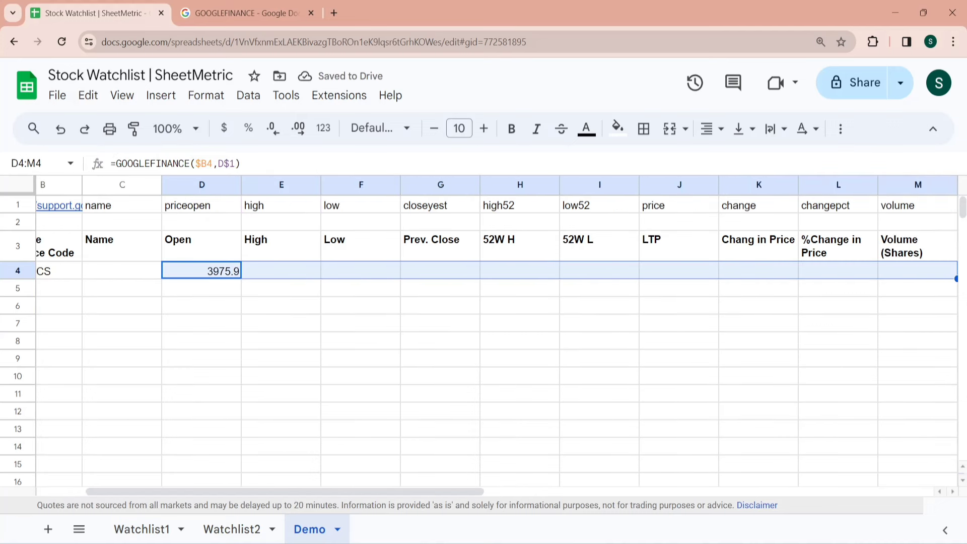
key(ctrl+r)
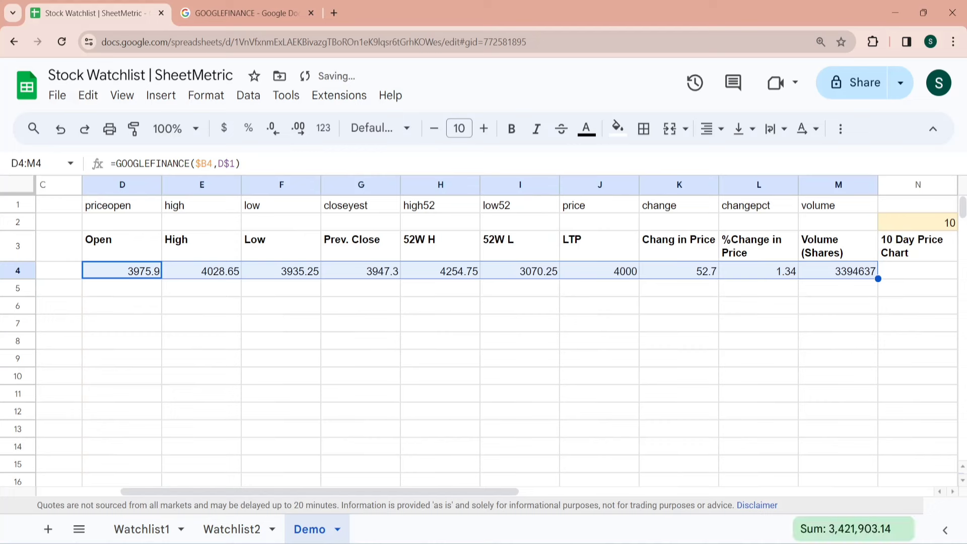
Check the filled formulas and values in row 4 from High through Volume (Shares)
key(Right)
key(Right)
key(Right)
key(Right)
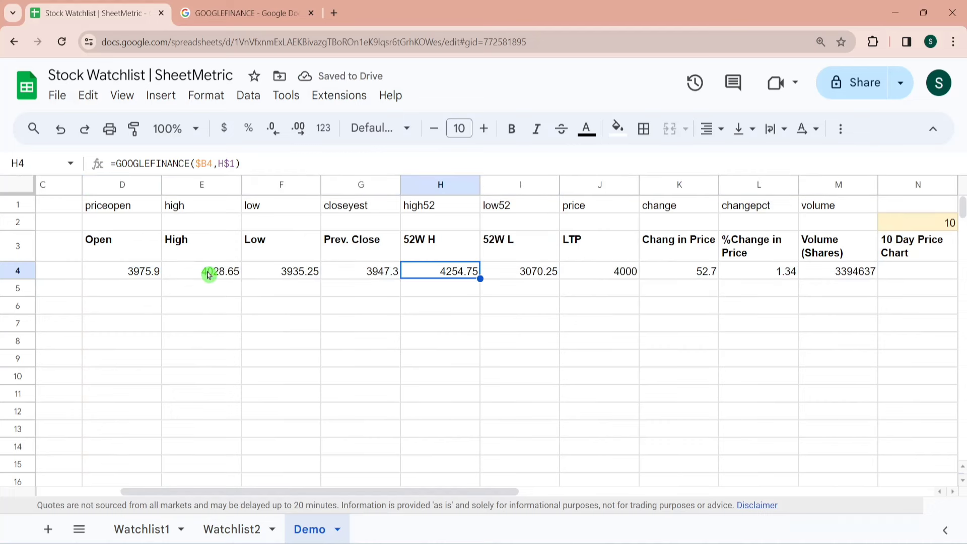
key(Right)
key(Right)
key(Right)
key(Right)
key(Right)
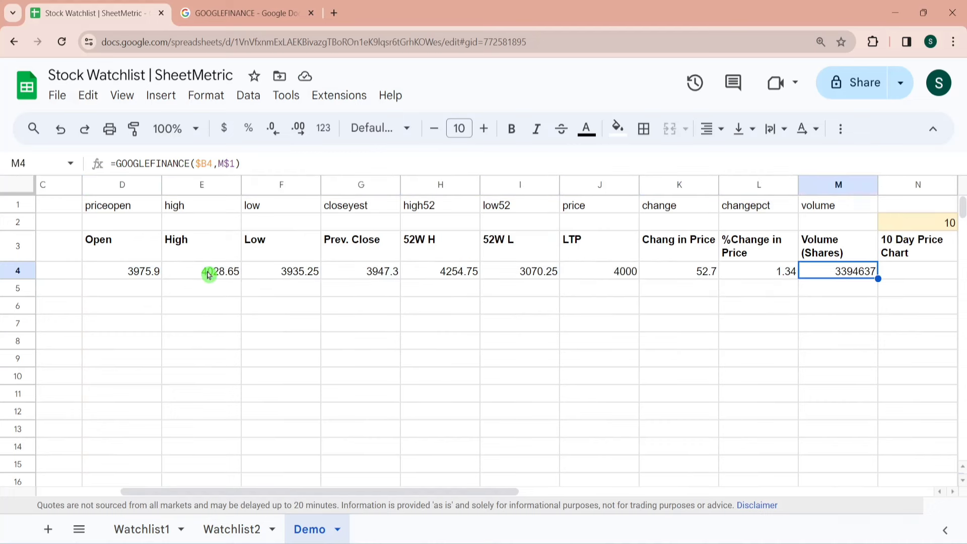
key(Left)
key(Left)
key(Right)
key(Right)
key(Left)
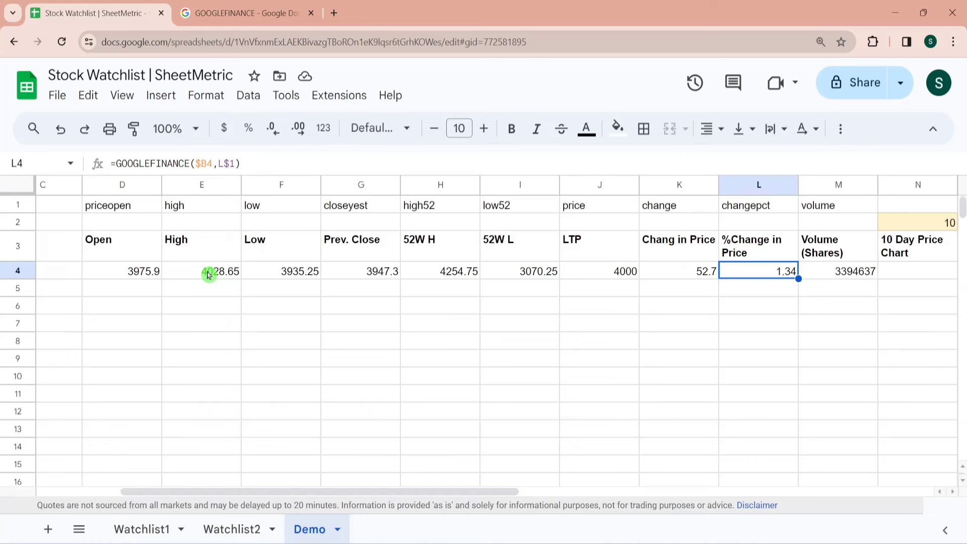
key(Home)
key(Right)
key(Right)
text(=)
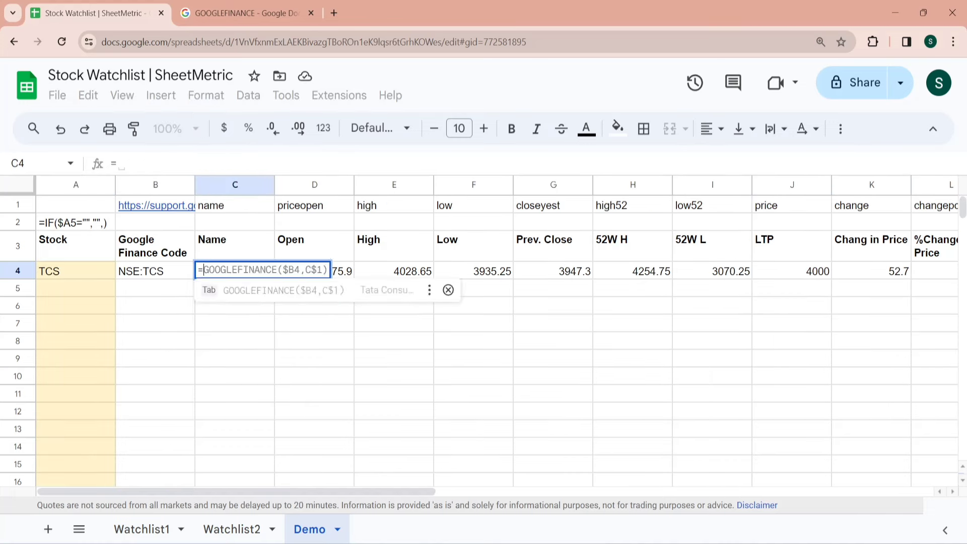
text(Goo)
click(286, 291)
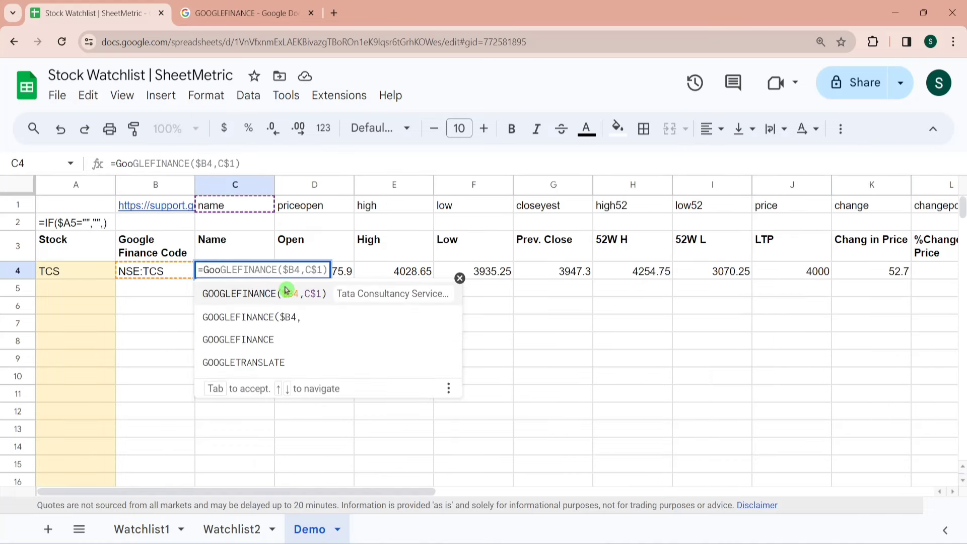
key(Escape)
Copy the GOOGLEFINANCE formula from the Open cell D4 into the Name cell C4
key(Right)
key(ctrl+c)
key(Left)
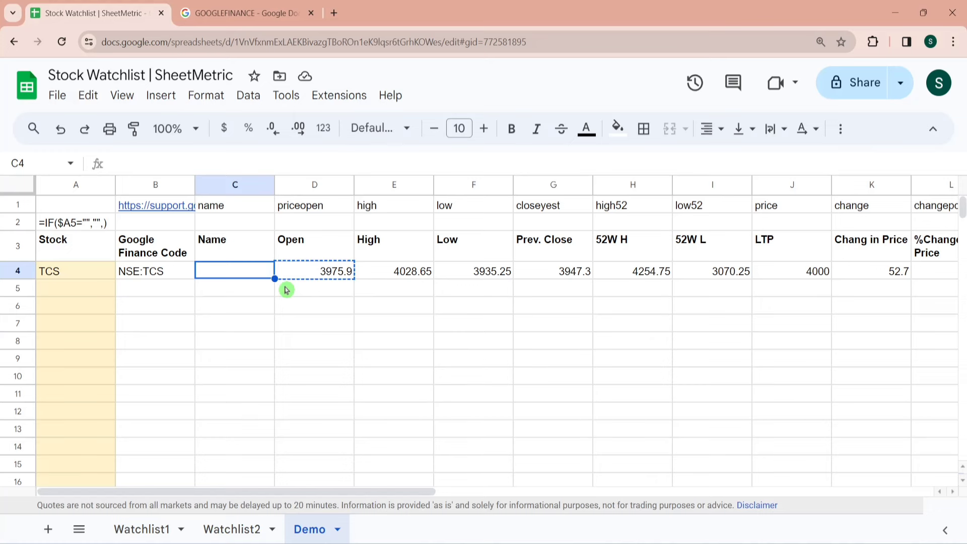
key(ctrl+v)
Review the empty row 4 columns after Volume and their headers, from 10 Day Price Chart through eps
key(Right)
key(Right)
key(Right)
key(Right)
key(Right)
key(Right)
key(Right)
key(Right)
key(Right)
key(Right)
key(Right)
key(Right)
key(Right)
key(Right)
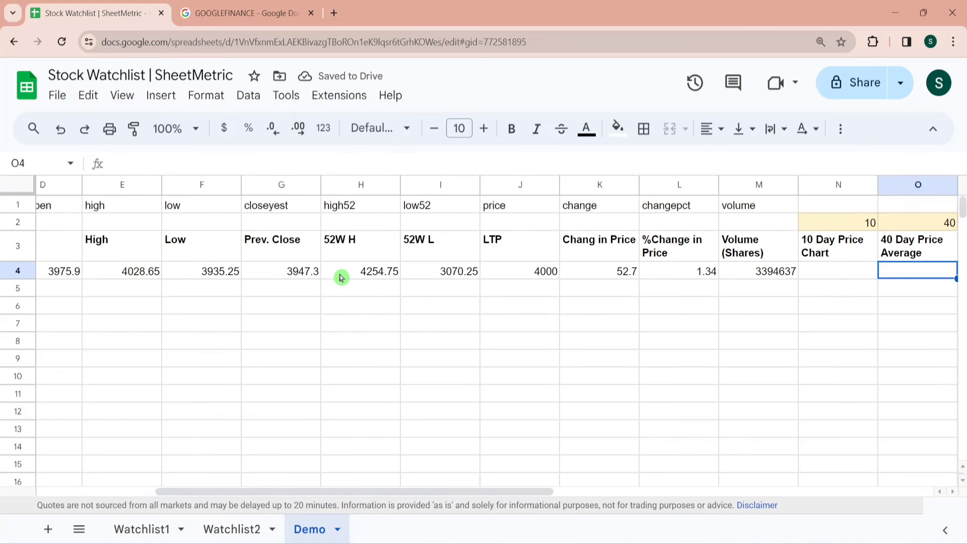
key(Right)
key(Right)
key(Left)
key(Left)
key(Left)
key(Left)
key(Left)
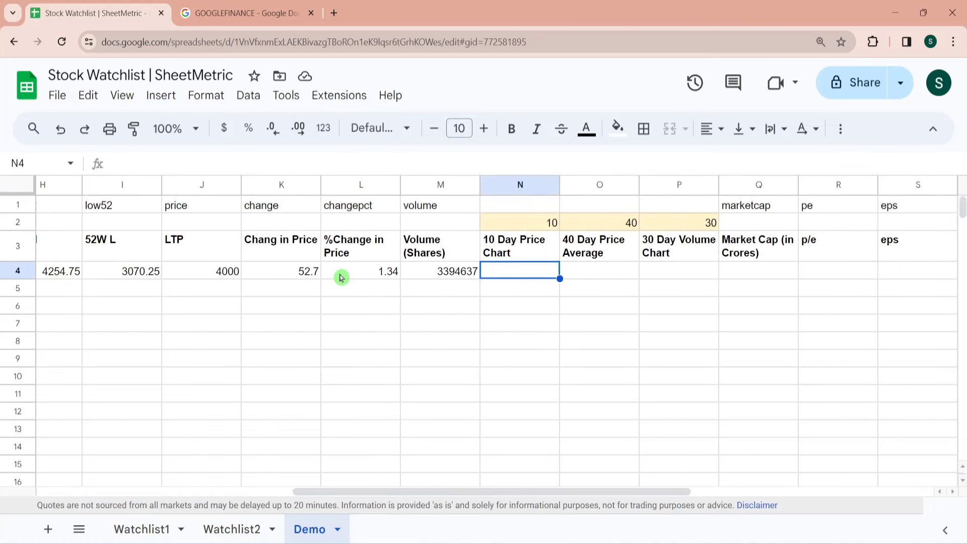
key(Right)
key(Right)
key(Right)
key(Left)
key(Left)
key(Right)
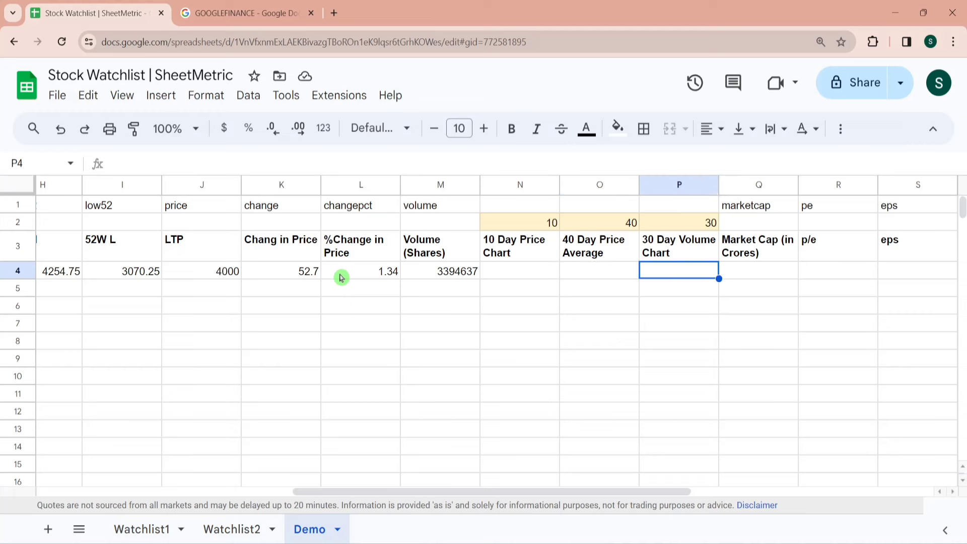
key(Up)
key(Down)
key(Right)
key(Right)
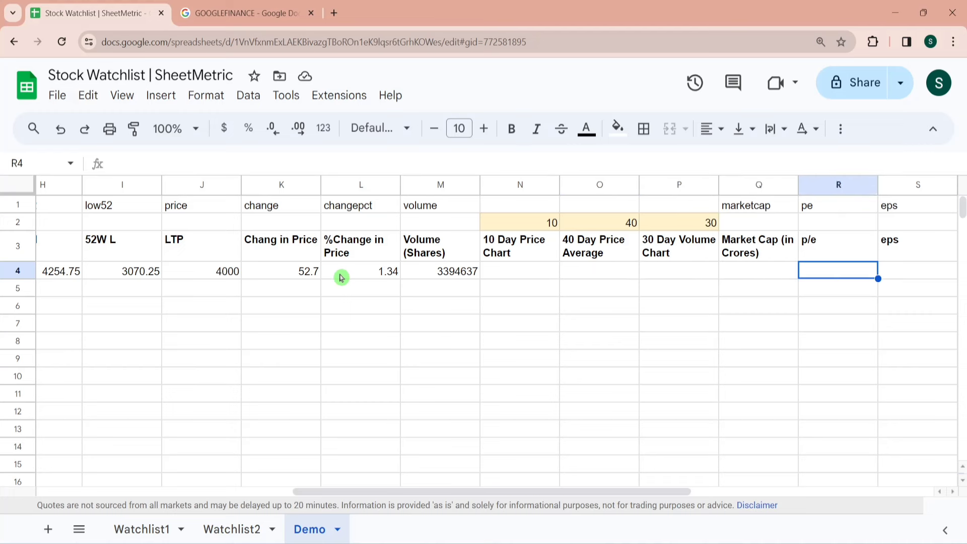
key(Right)
key(Right)
key(Left)
key(Left)
key(Left)
key(Right)
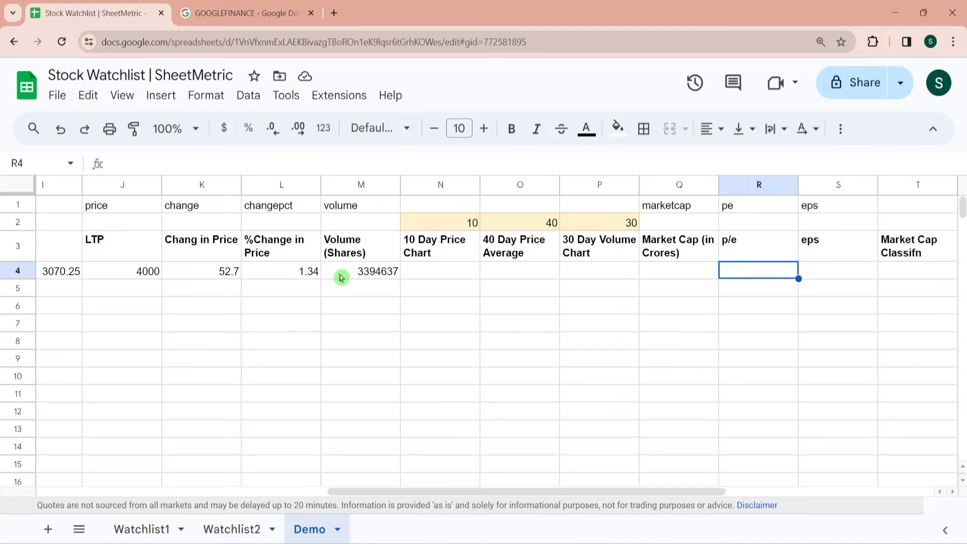
Copy the GOOGLEFINANCE formula from the Volume cell M4 into the Market Cap cell Q4
click(342, 277)
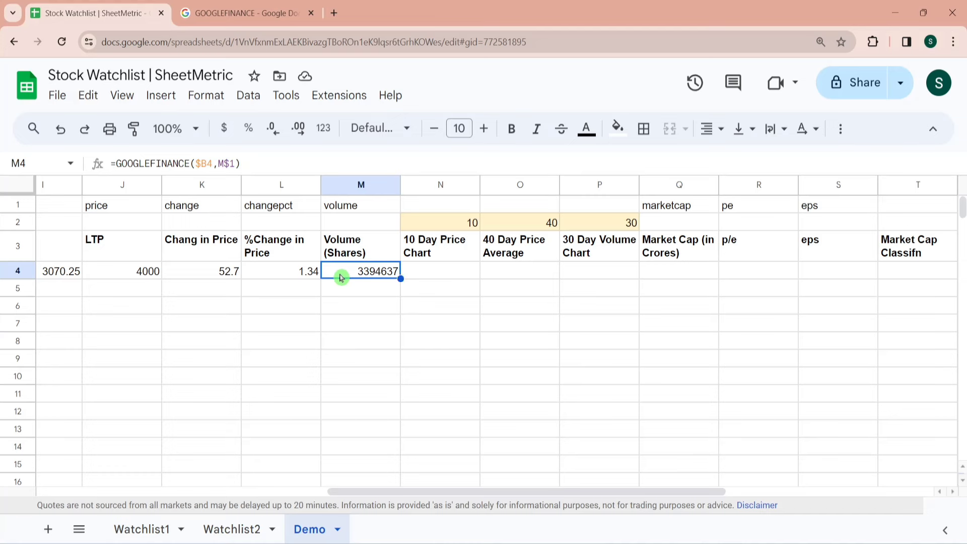
key(ctrl+c)
key(Right)
key(Right)
key(Right)
key(Right)
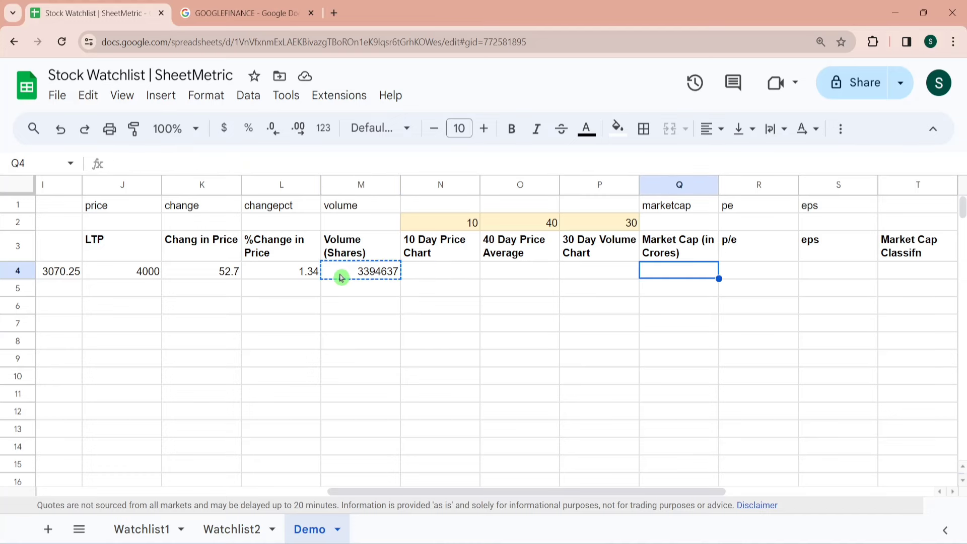
key(ctrl+v)
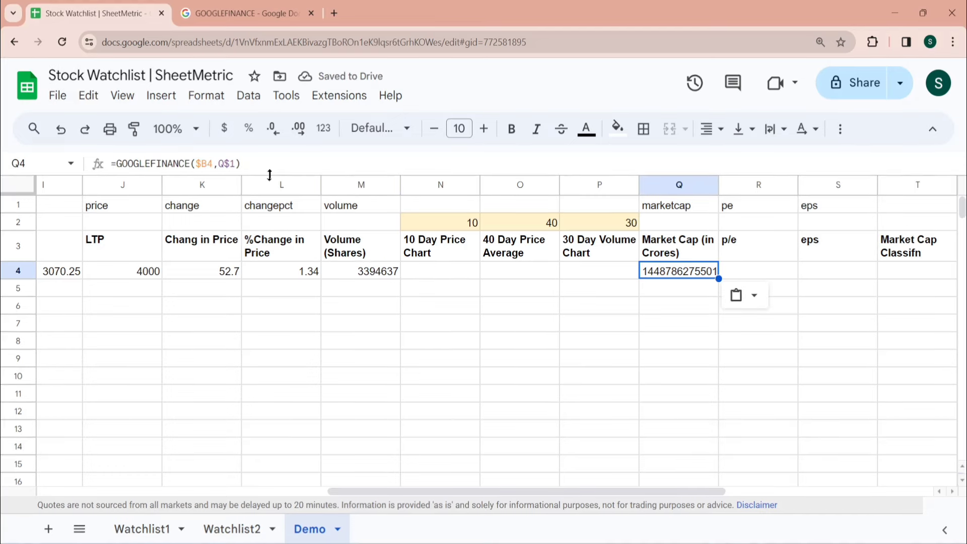
Divide the Market Cap formula in Q4 by 10000000 to express it in crores
key(F2)
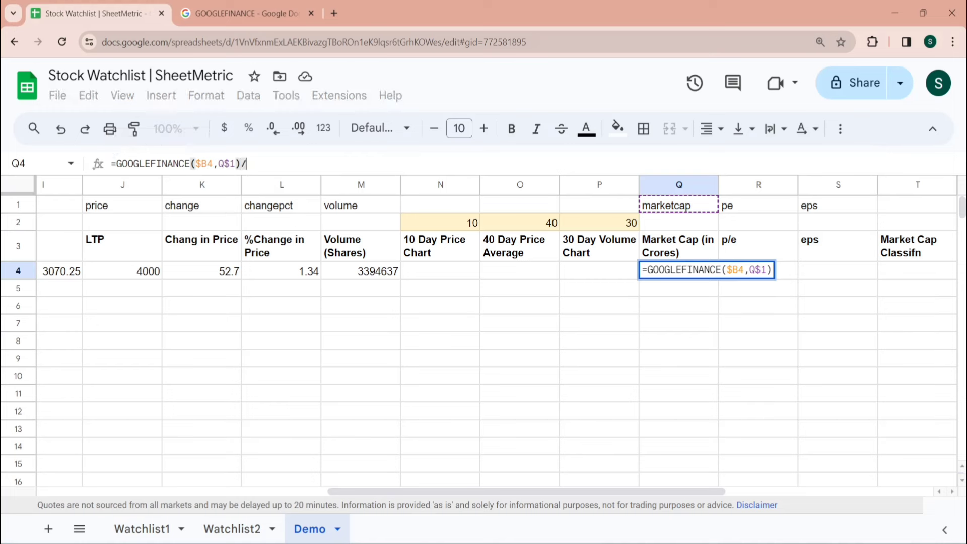
text(/10000)
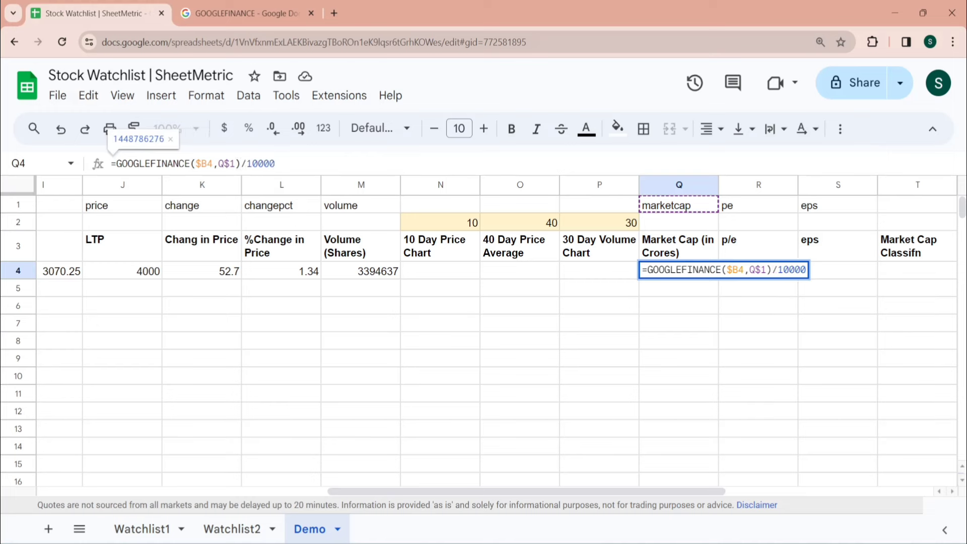
text(000)
key(Return)
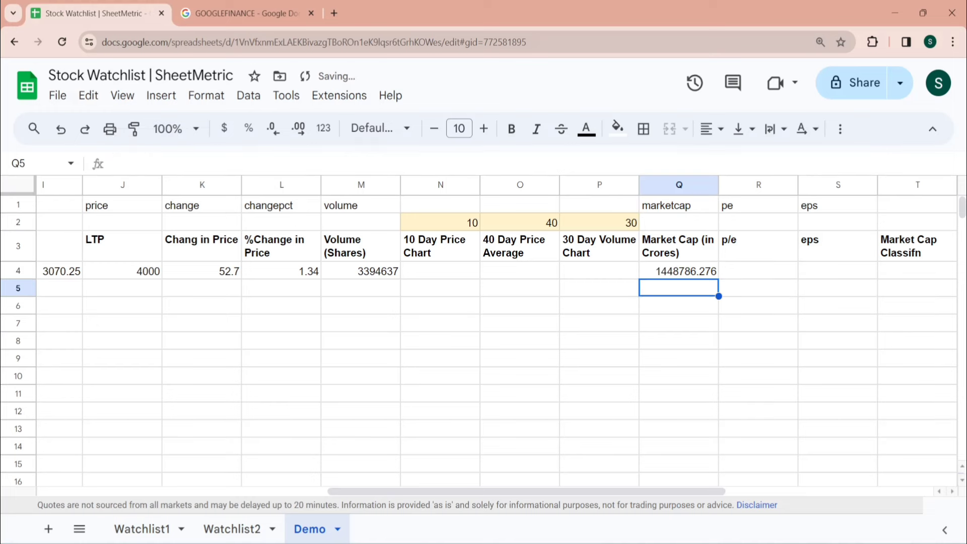
Copy the Volume cell M4's formula into the p/e cell R4 and fill it across to the eps cell S4
click(679, 272)
key(Left)
key(Left)
key(Left)
key(Left)
key(ctrl+c)
key(Right)
key(Right)
key(Right)
key(Right)
key(Right)
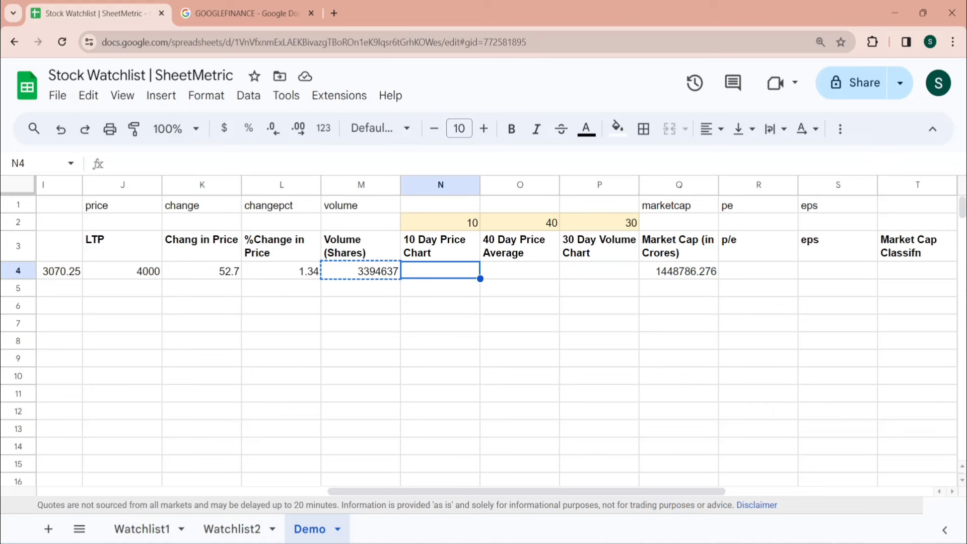
key(ctrl+v)
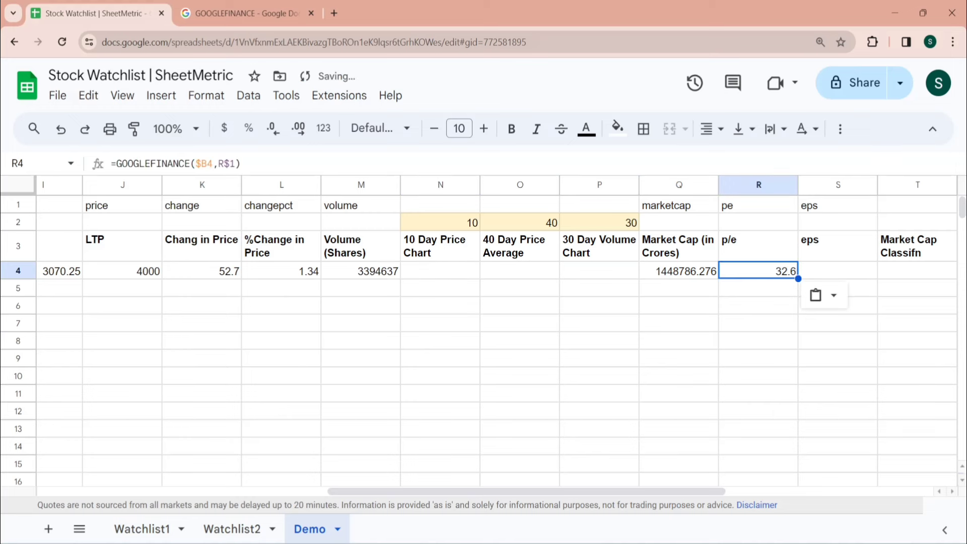
key(shift+Right)
key(ctrl+r)
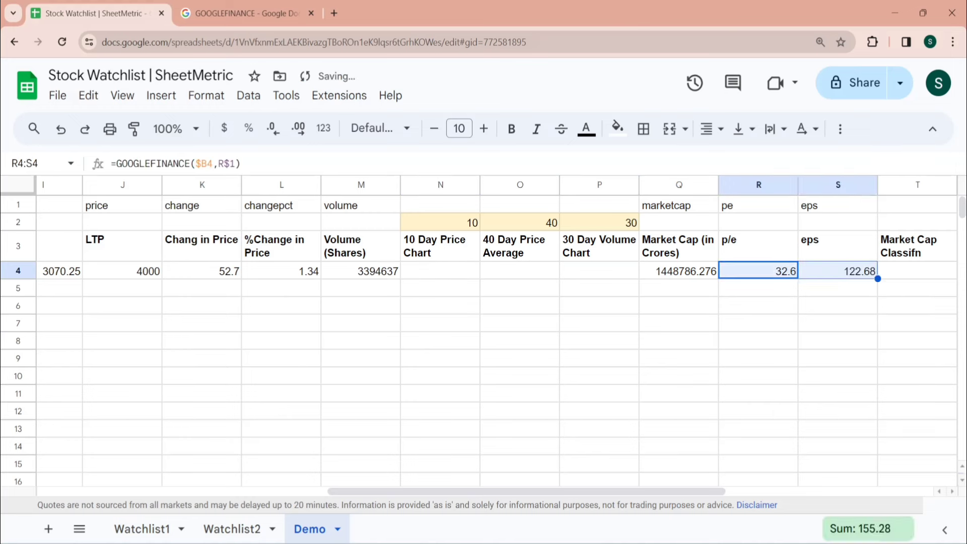
Check which row 4 columns are still empty, from the Dividend Yield area back to the chart and average columns beside Volume
key(Right)
key(Right)
key(Right)
key(Right)
key(Right)
key(Left)
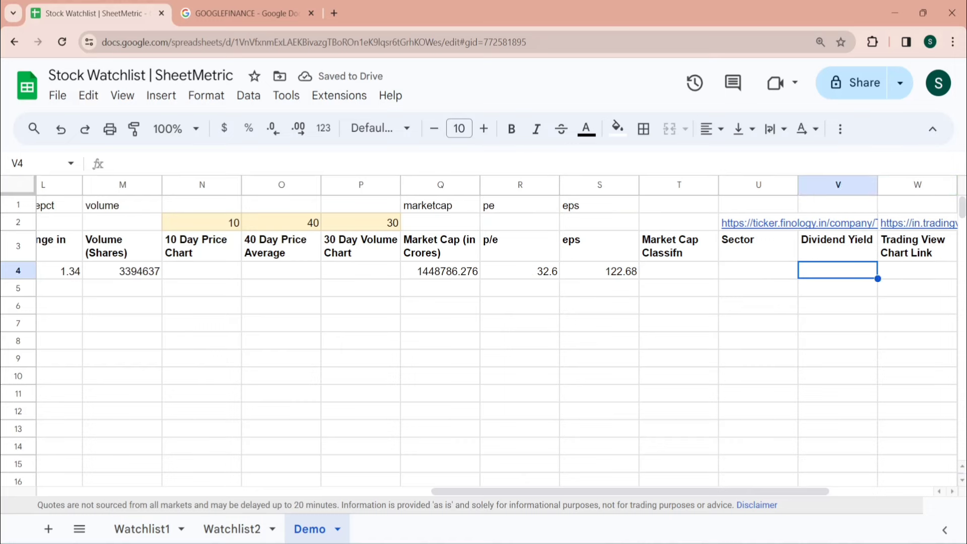
key(Left)
key(Left)
key(Left)
key(Left)
key(Left)
key(Left)
key(Left)
key(Left)
key(Left)
key(Right)
key(Right)
key(Left)
key(Left)
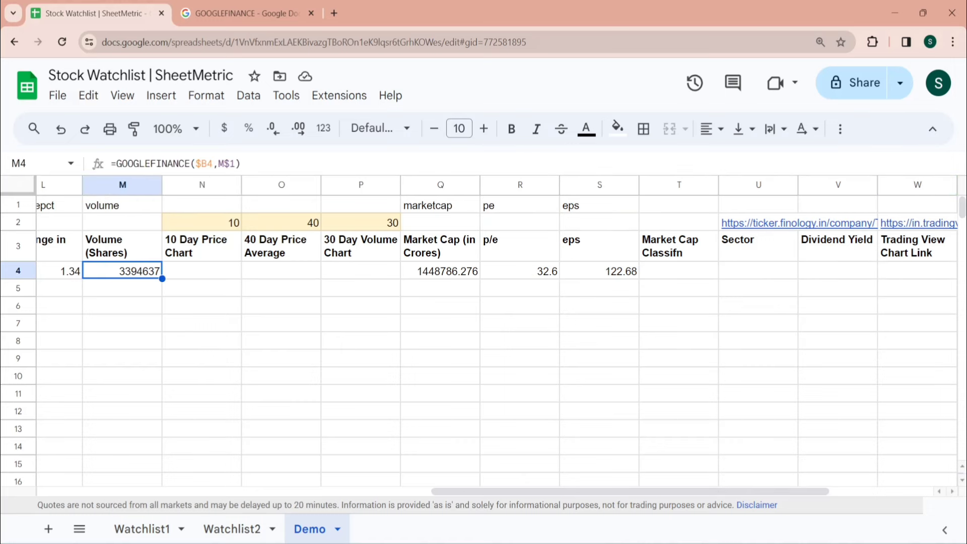
key(Left)
key(Left)
key(Left)
key(Left)
key(Right)
key(Right)
key(Right)
key(Right)
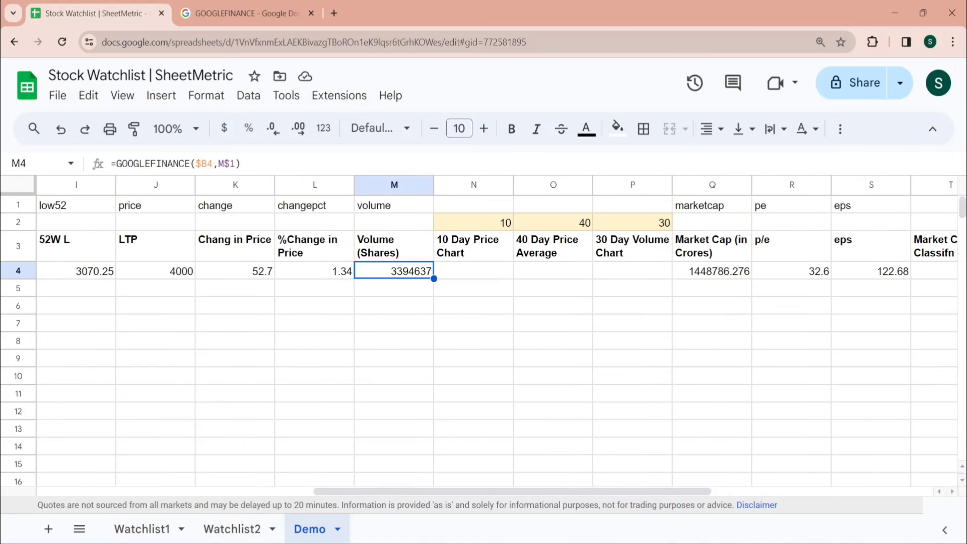
Switch to the GOOGLEFINANCE help page and examine the optional start_date and end_date|num_days arguments for historical data
click(255, 7)
scroll(360, 331, down, 6)
scroll(545, 393, down, 20)
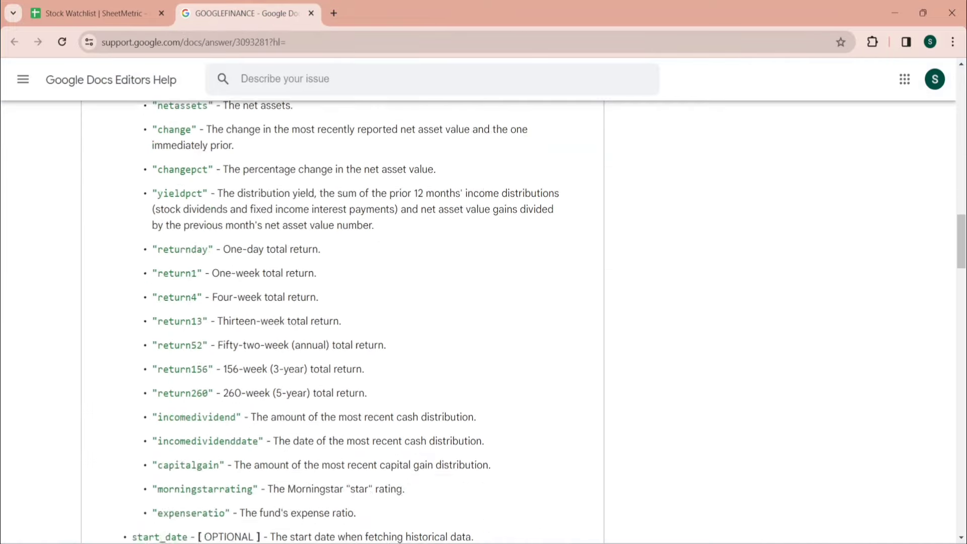
scroll(545, 393, up, 10)
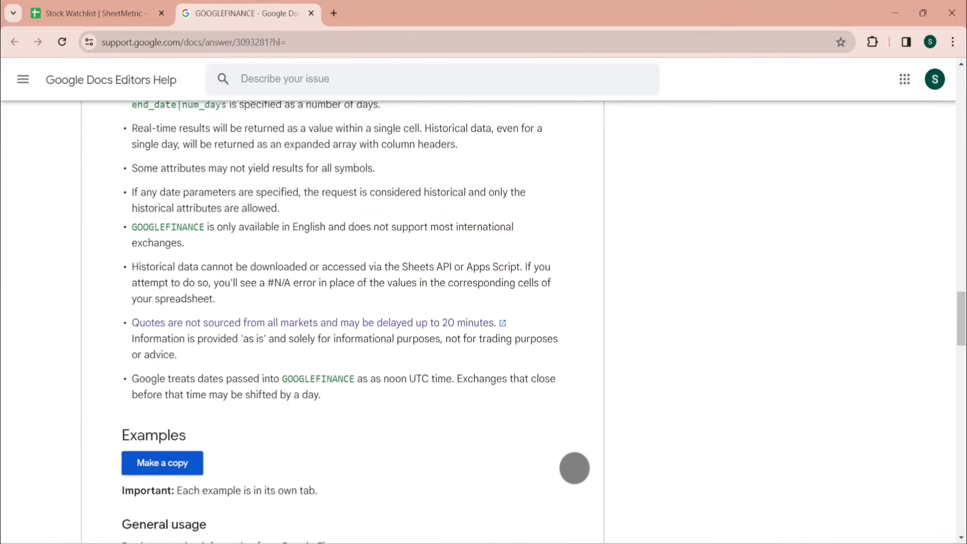
scroll(544, 415, up, 1)
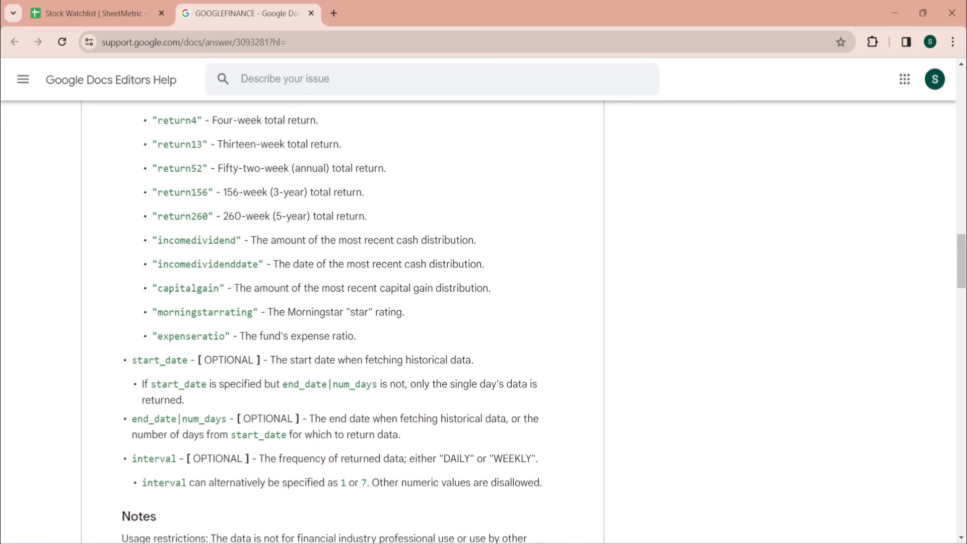
scroll(544, 414, down, 2)
drag(206, 328, 151, 327)
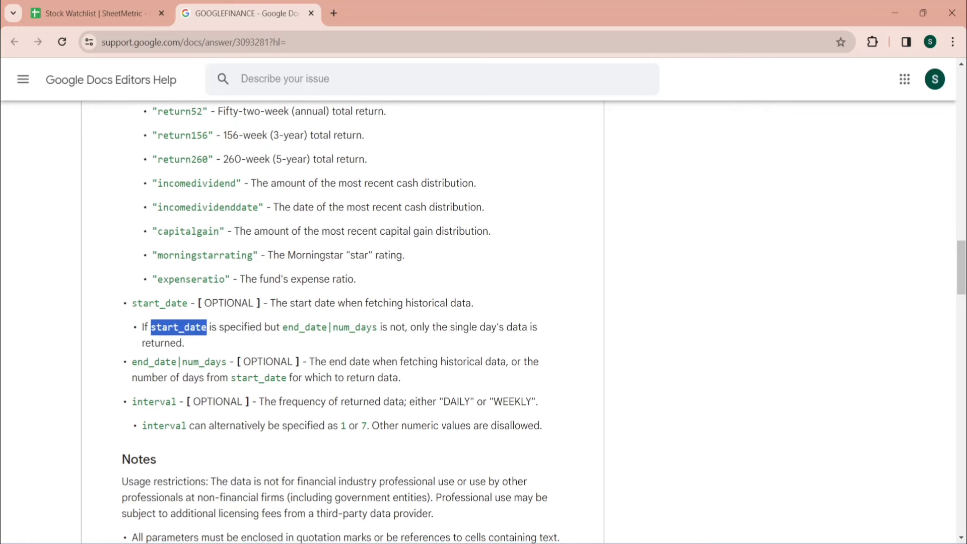
drag(177, 362, 137, 362)
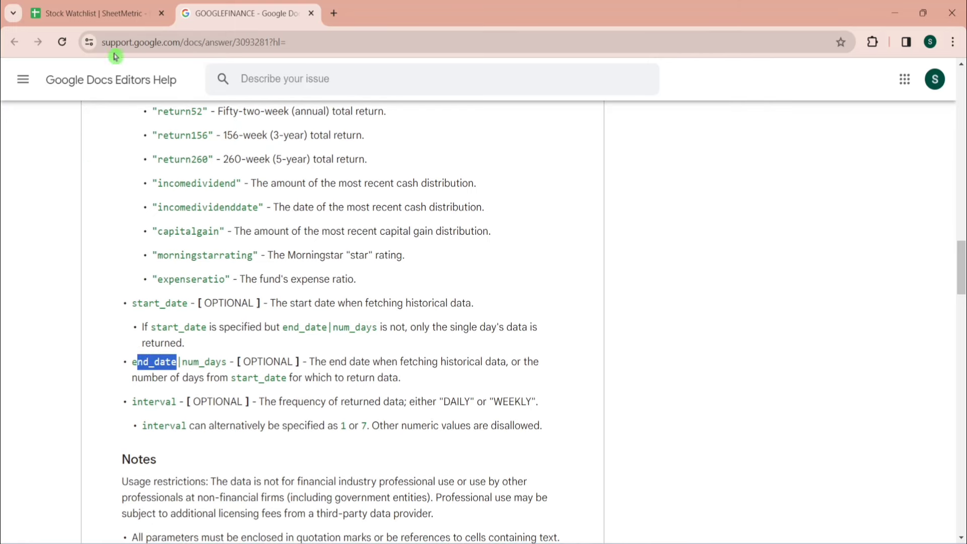
Return to the Stock Watchlist spreadsheet and start a GOOGLEFINANCE formula in cell N5 with B4 as the ticker
click(96, 13)
click(472, 280)
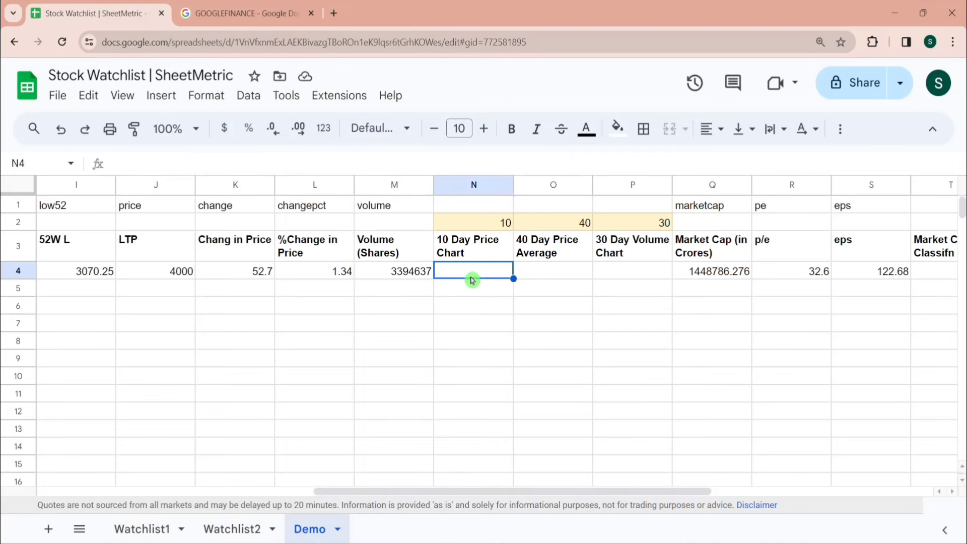
click(471, 291)
text(=Goo)
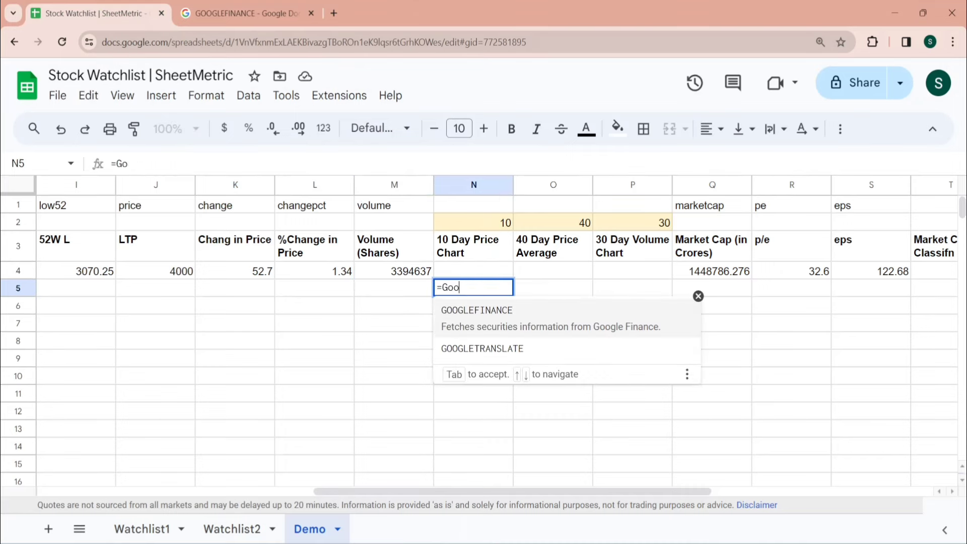
click(507, 317)
key(Up)
key(Left)
key(Left)
key(Left)
key(Left)
key(Left)
key(Left)
key(Left)
key(Left)
key(Left)
key(Left)
key(Left)
key(Left)
key(Left)
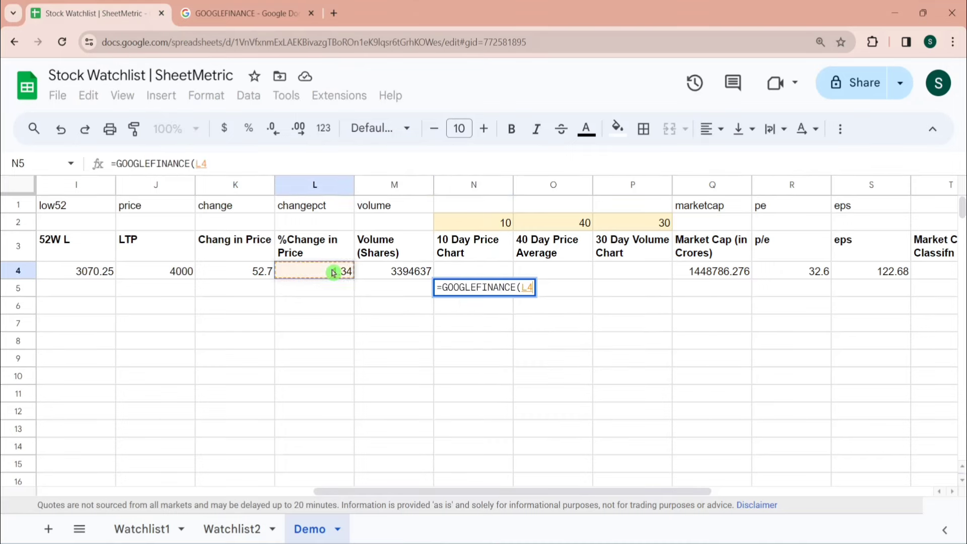
key(Right)
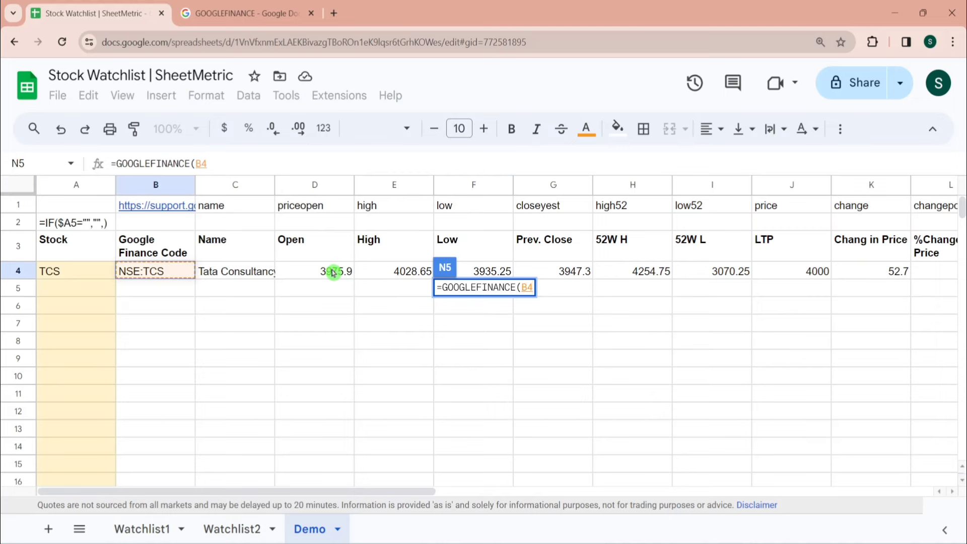
Complete the N5 GOOGLEFINANCE formula with attribute "all", start date Today()-30 and end date Today()
text(,)
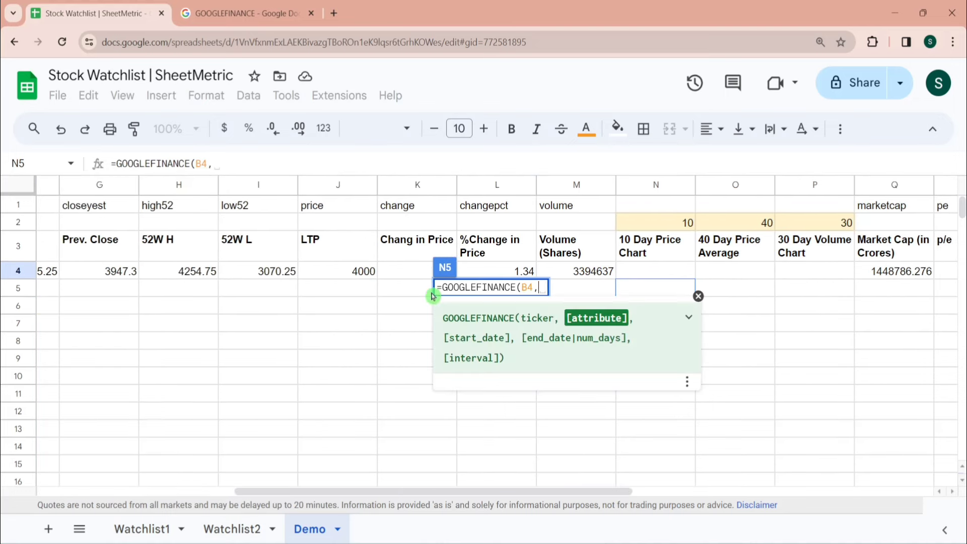
text("all)
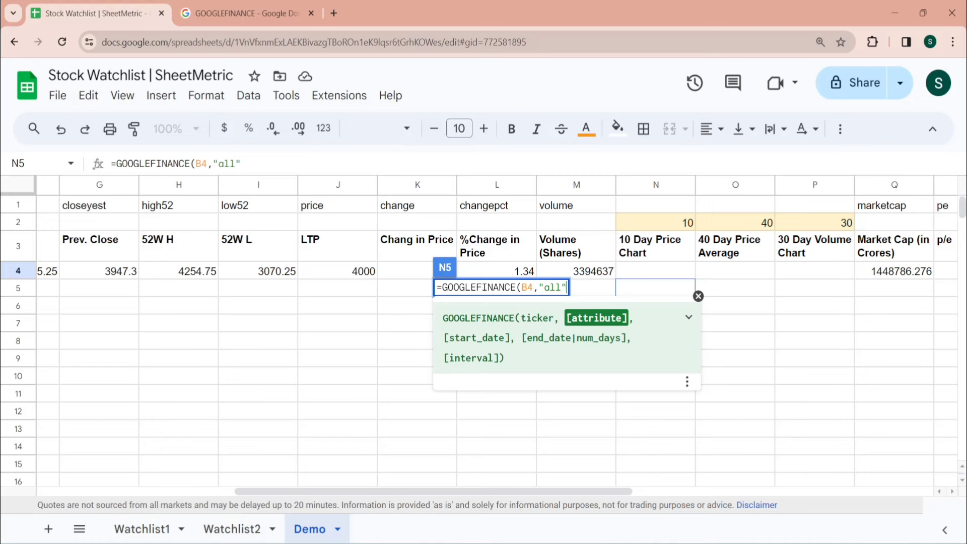
text(",)
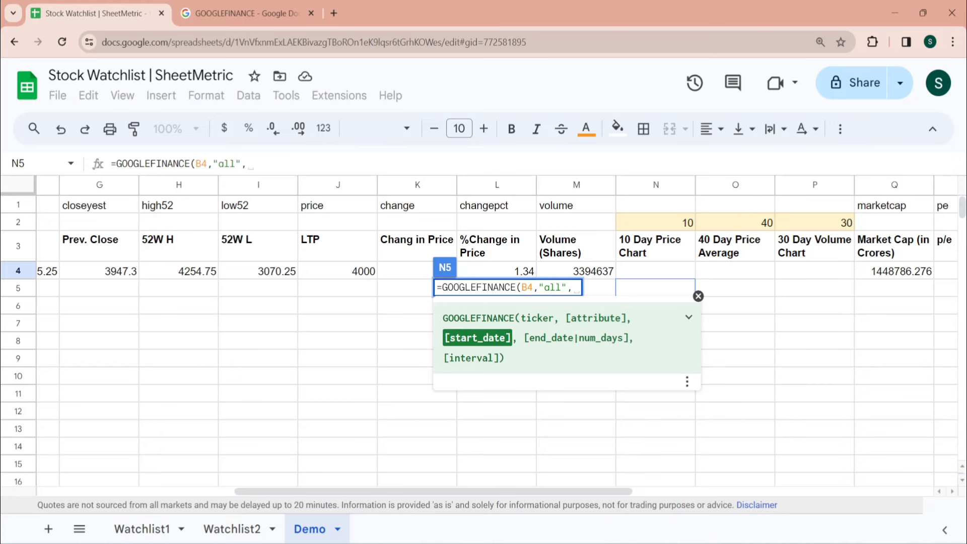
text(Today)
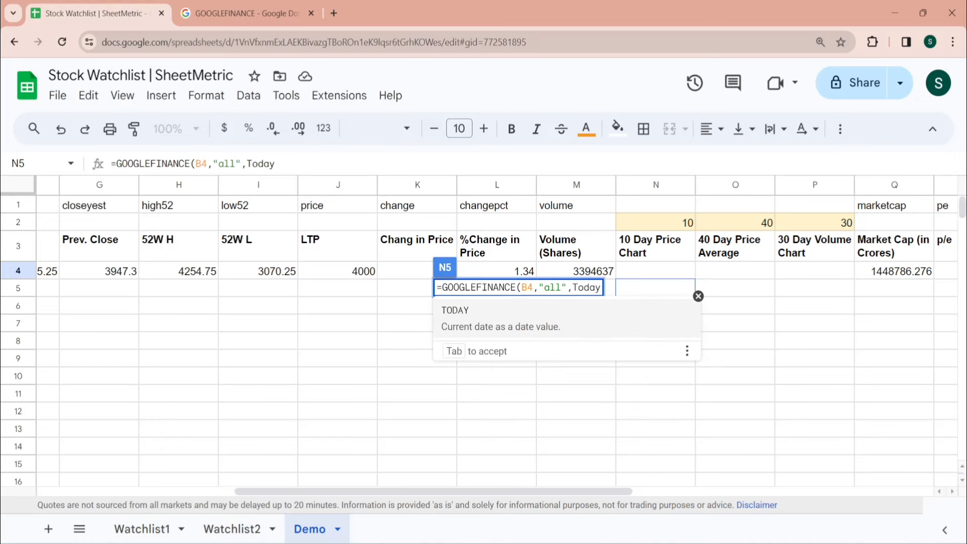
text(()-30)
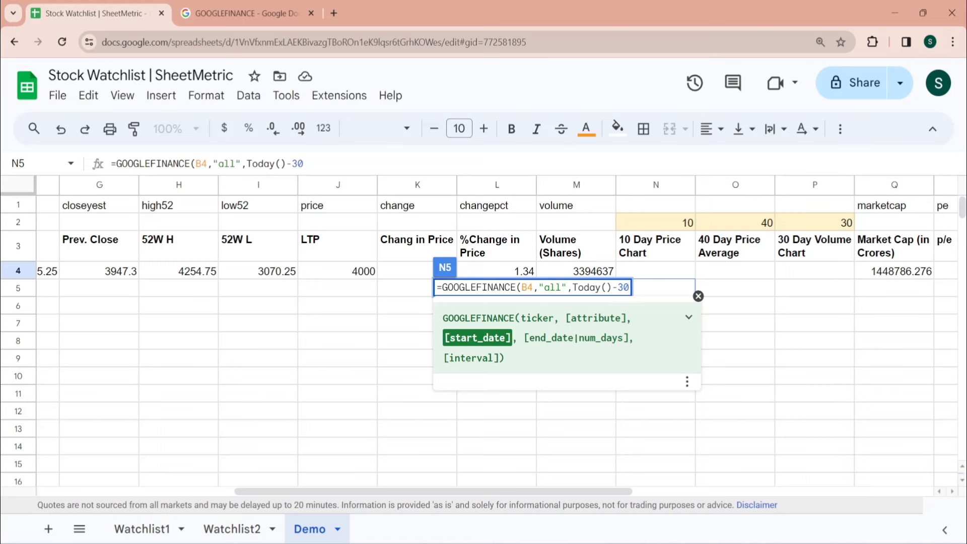
text(,Today()
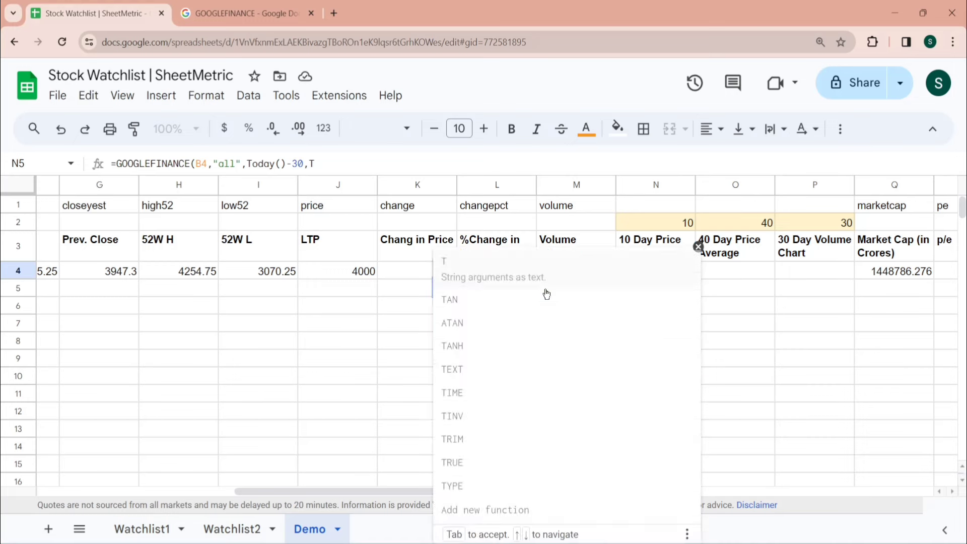
text())
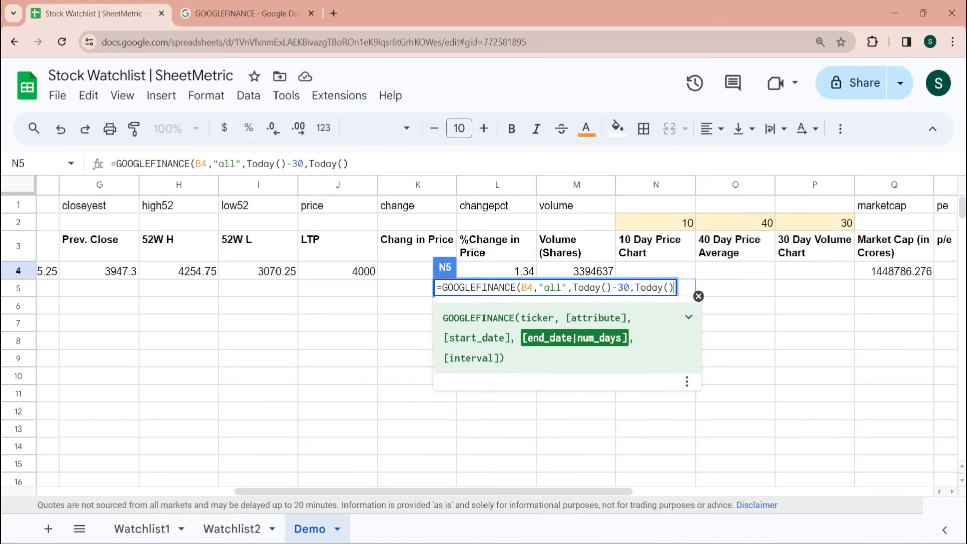
text())
key(Return)
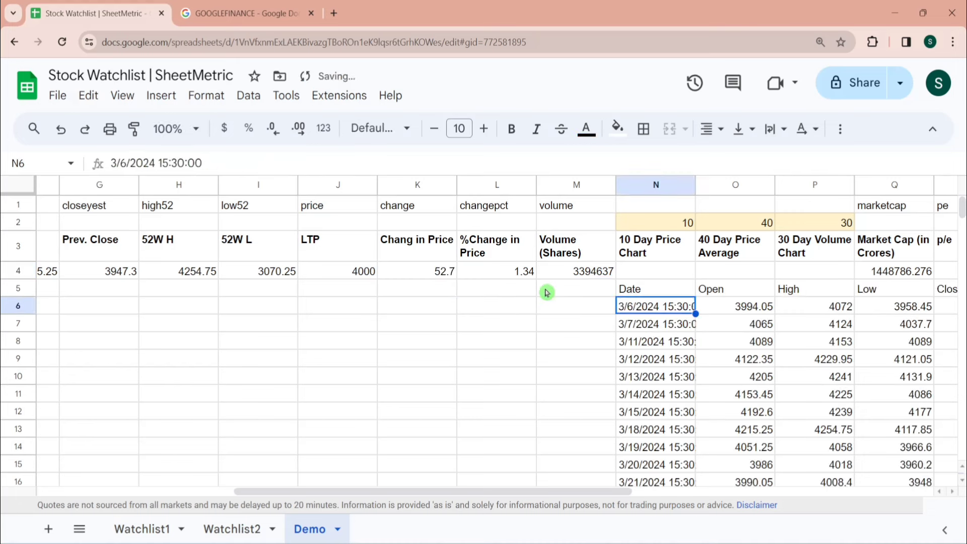
Examine the header row of the historical data output in row 5, from Date across to Volume
key(Up)
key(Right)
key(Right)
key(Right)
key(Right)
key(Right)
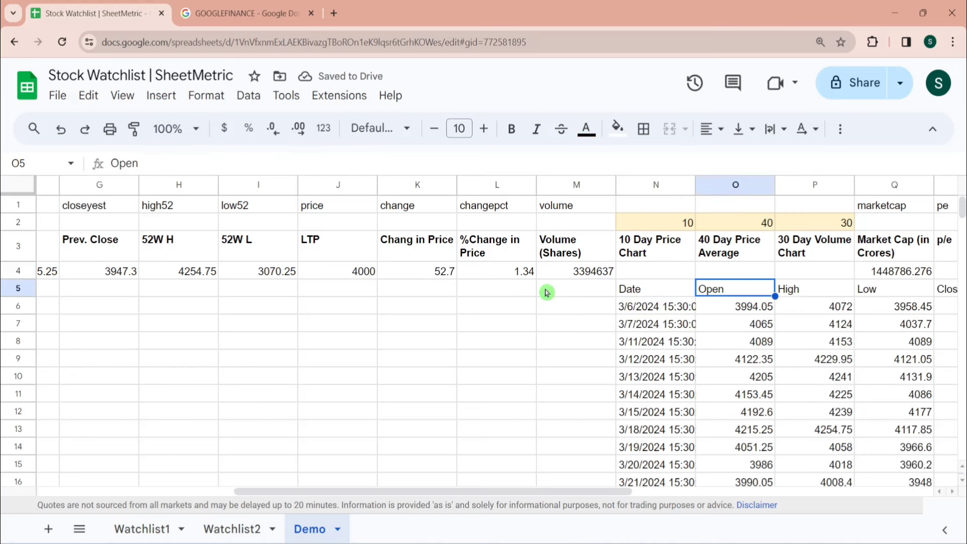
key(Left)
key(Left)
key(Left)
key(Left)
key(Down)
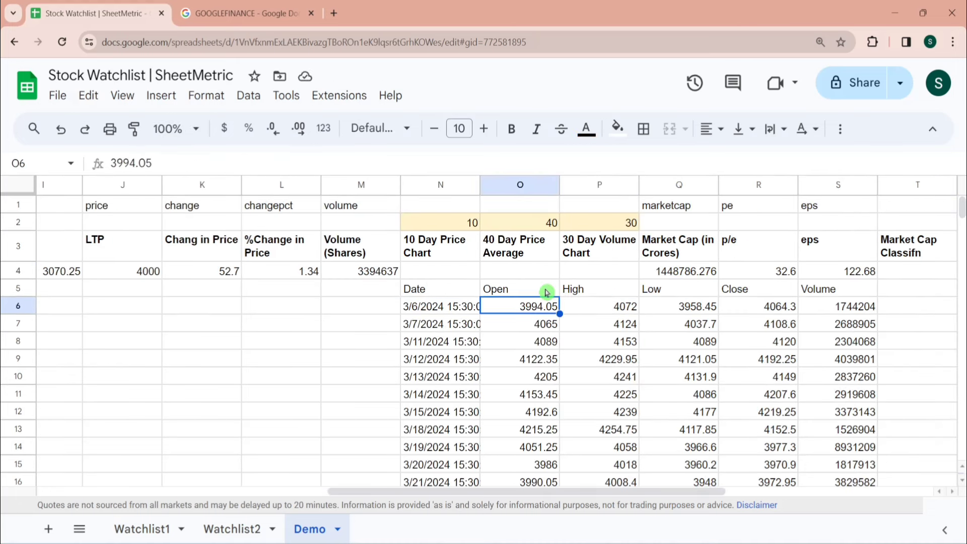
key(Up)
key(Right)
key(Right)
key(Right)
key(Right)
key(Left)
key(Left)
key(Left)
key(Left)
key(Left)
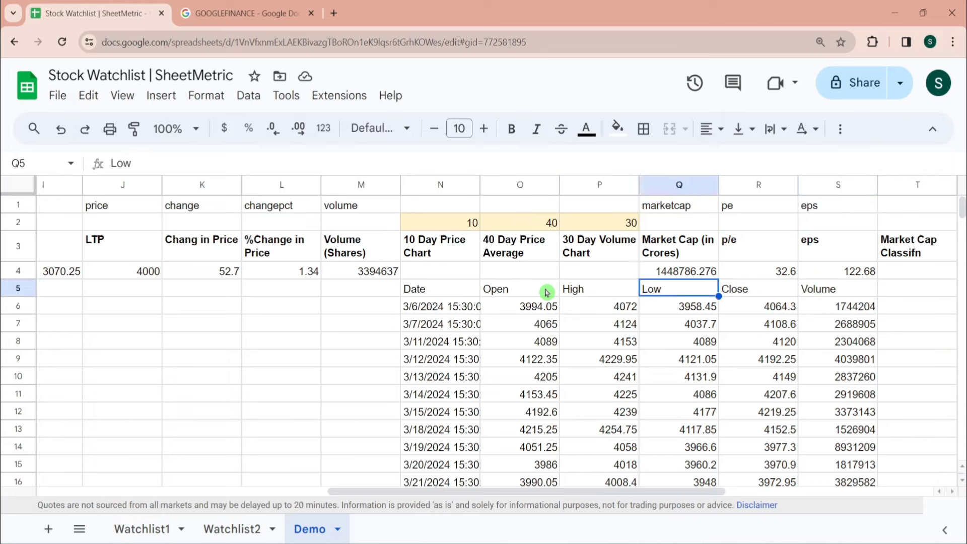
Examine the daily historical rows below the headers, comparing the Date column with the Close values
scroll(547, 293, down, 2)
key(Up)
key(Up)
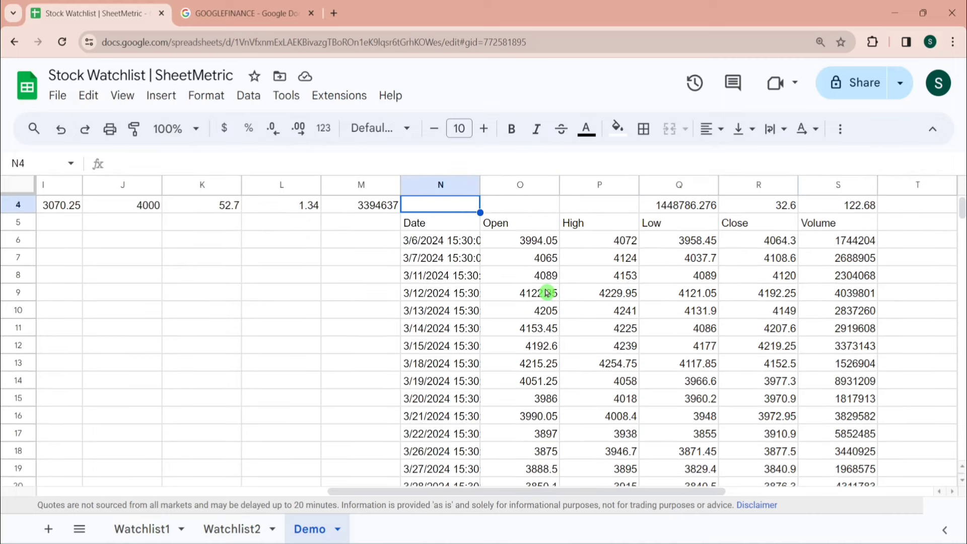
key(Down)
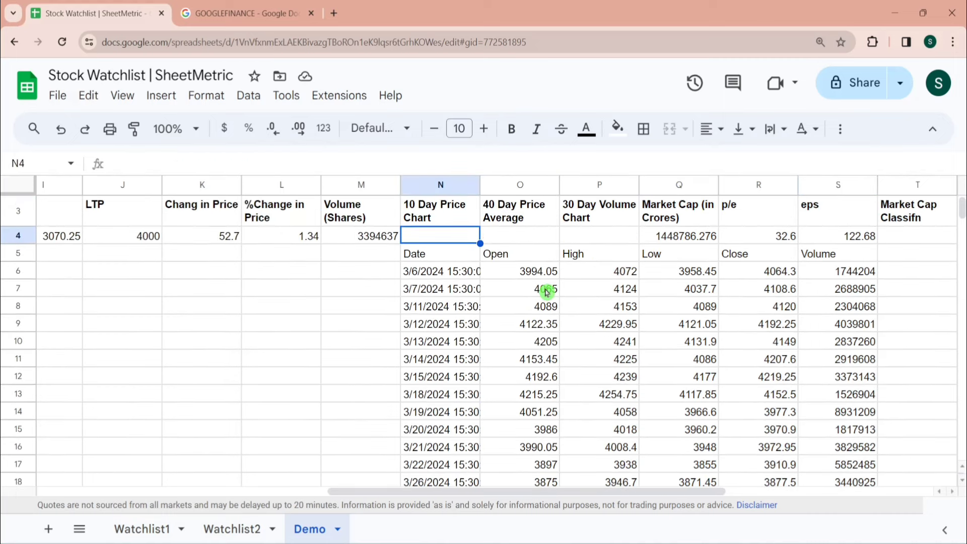
key(Down)
key(Down)
key(Down)
key(Up)
key(Right)
key(Right)
key(Right)
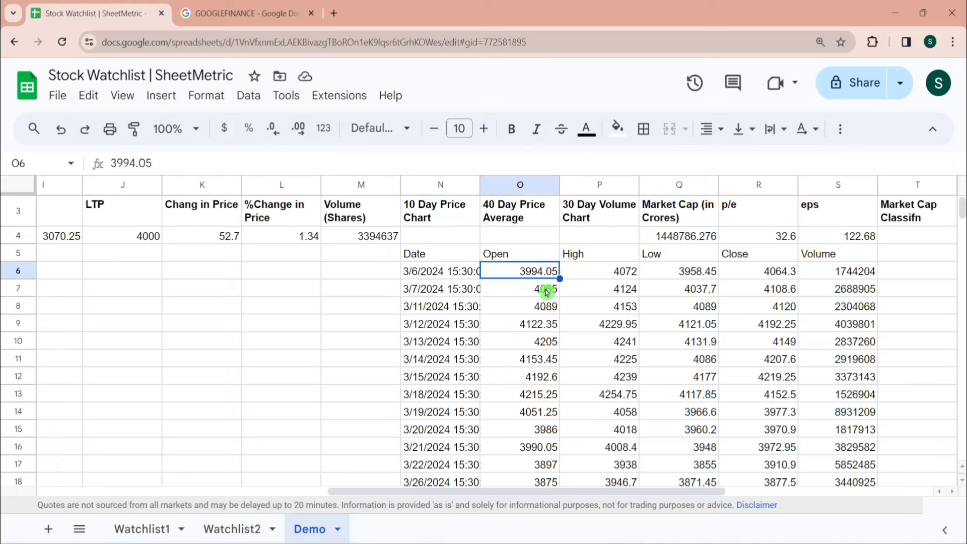
key(Right)
key(Up)
key(Down)
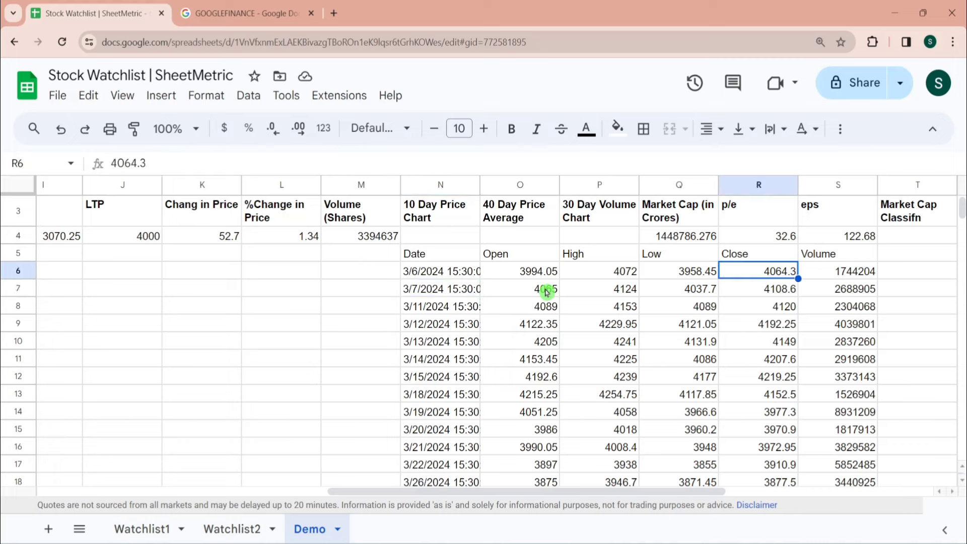
key(Left)
key(Left)
key(Left)
key(Left)
key(Left)
key(Left)
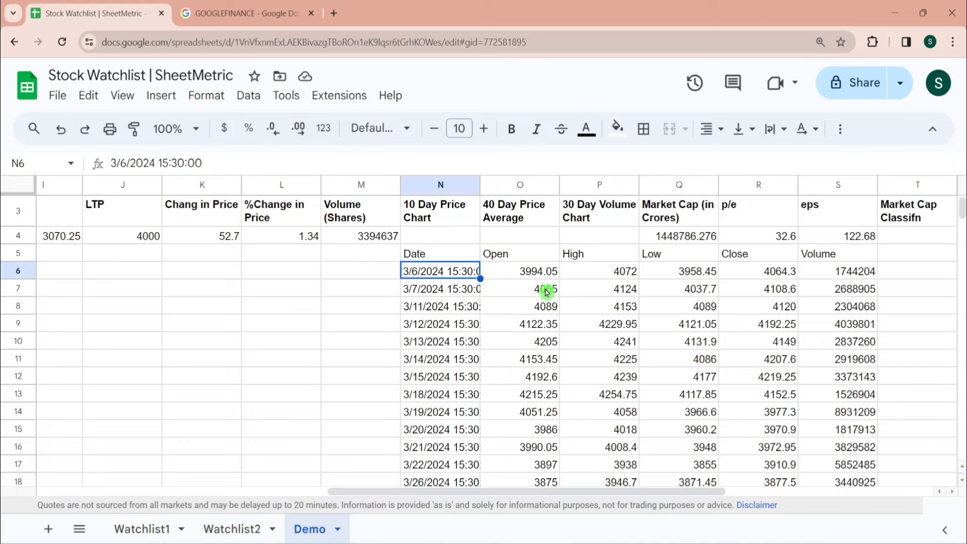
key(Left)
key(Right)
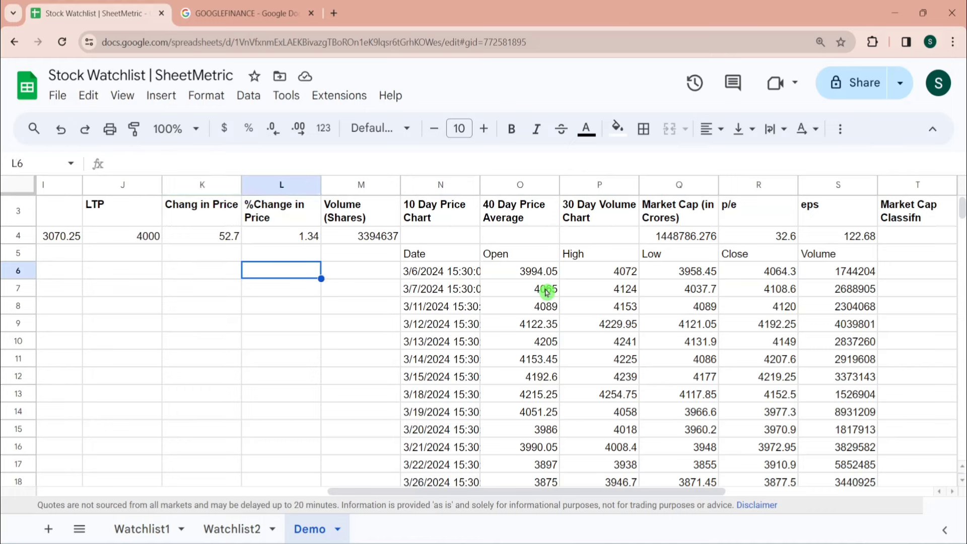
text(=Index)
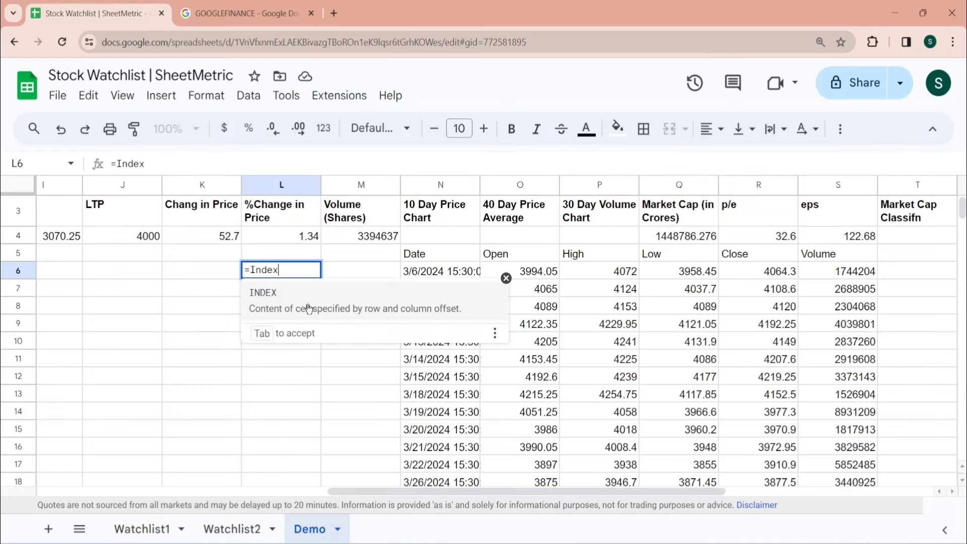
click(506, 278)
key(Escape)
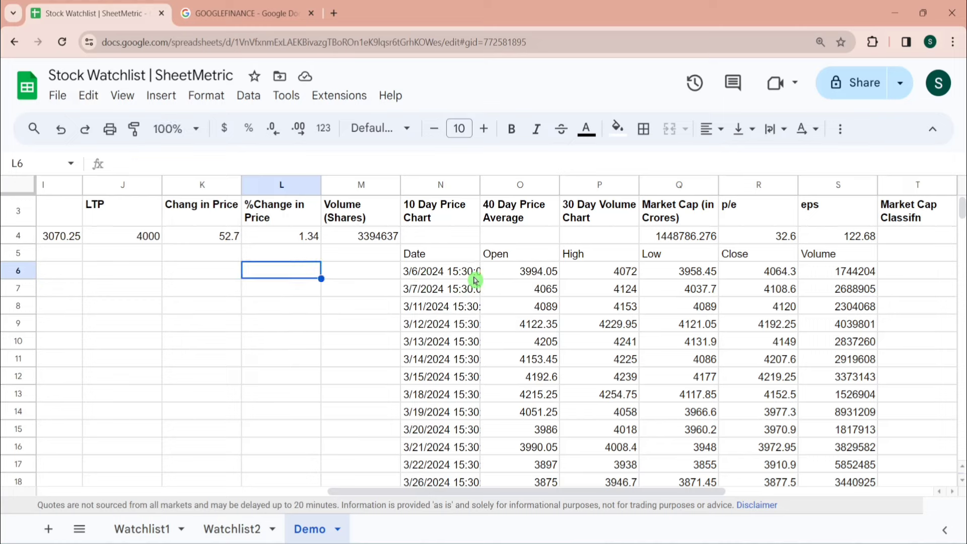
Count the historical data columns in row 5 from Date through Close to find the Close column's index
click(449, 260)
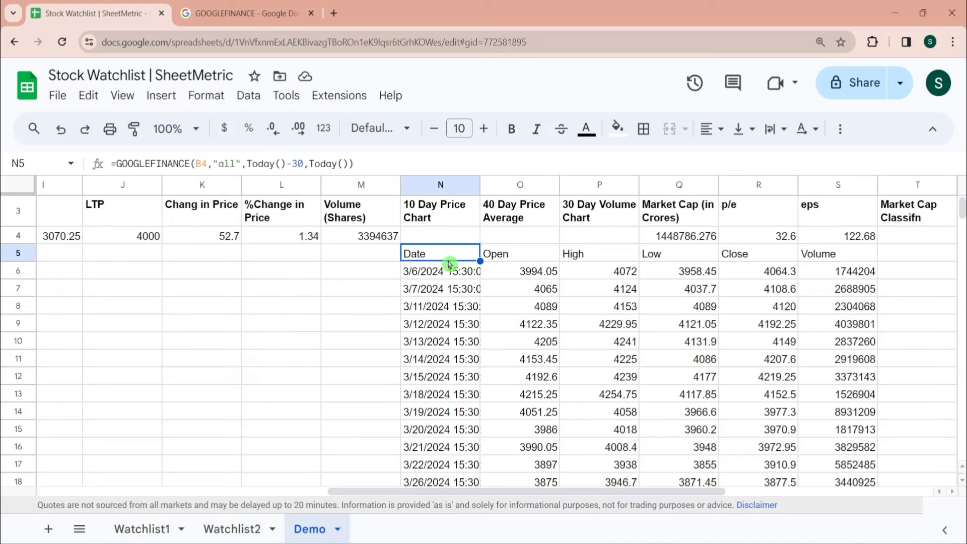
click(745, 262)
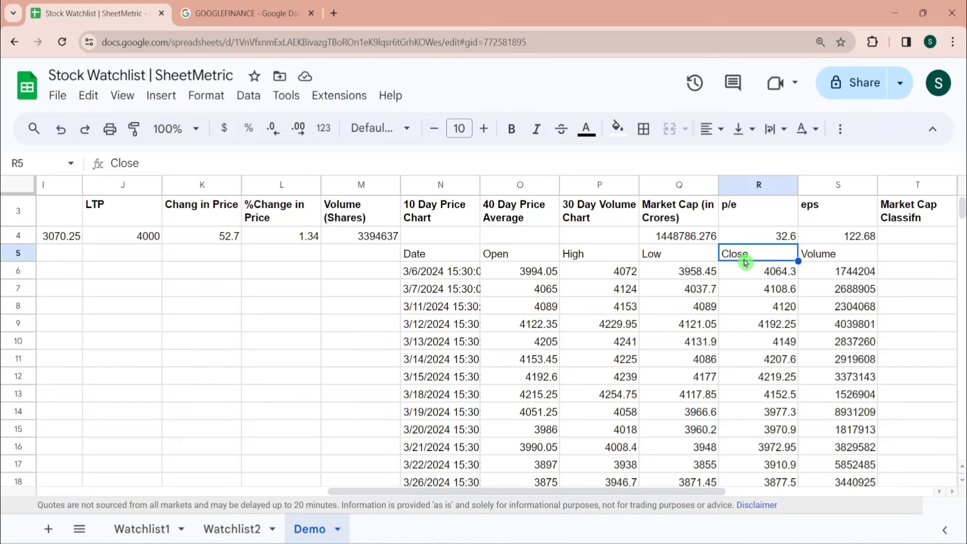
key(Left)
key(Left)
key(Left)
key(Left)
key(shift+Right)
key(shift+Right)
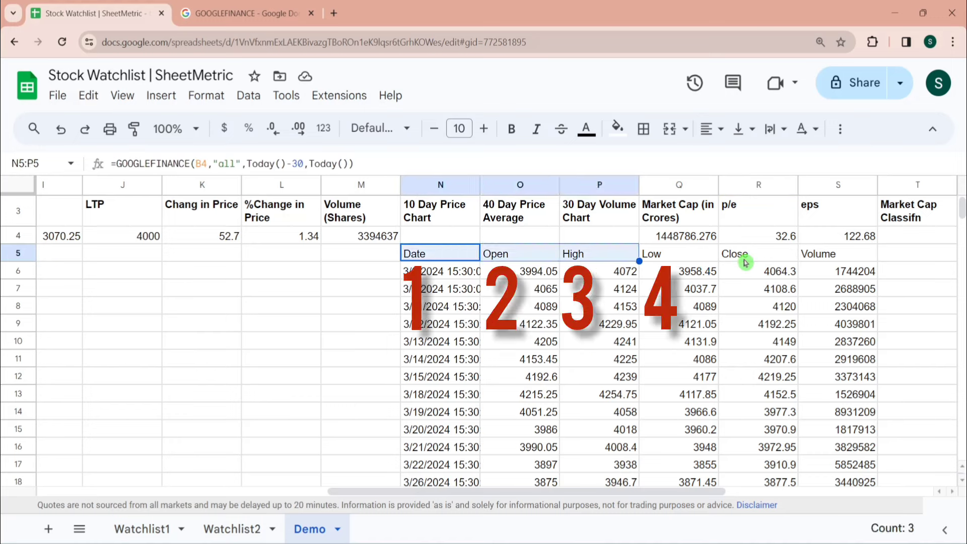
key(shift+Right)
key(shift+Right)
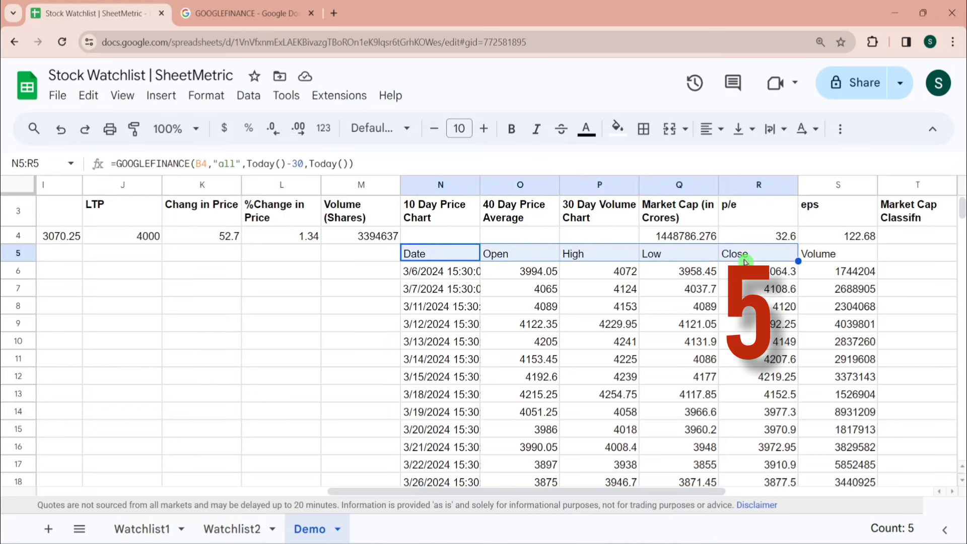
key(shift+Left)
key(shift+Left)
key(shift+Left)
key(shift+Left)
Wrap the N5 GOOGLEFINANCE formula in INDEX with an empty row argument and column 5 to return only Close prices
key(F2)
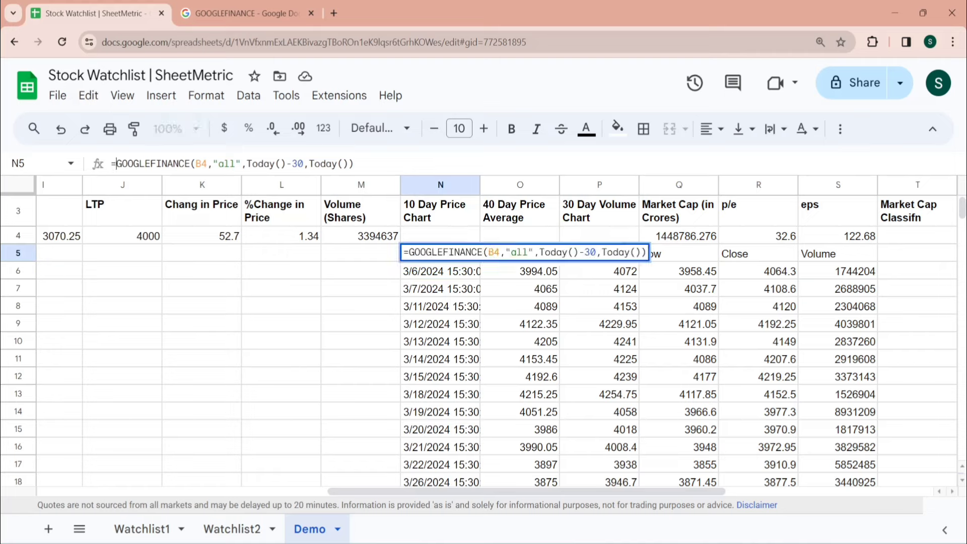
key(Home)
key(Right)
text(INDEX()
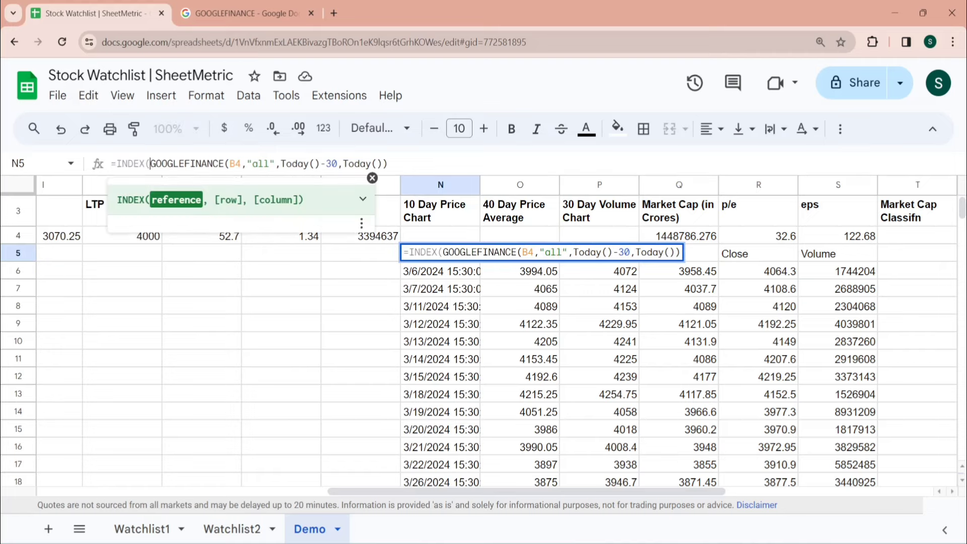
click(363, 199)
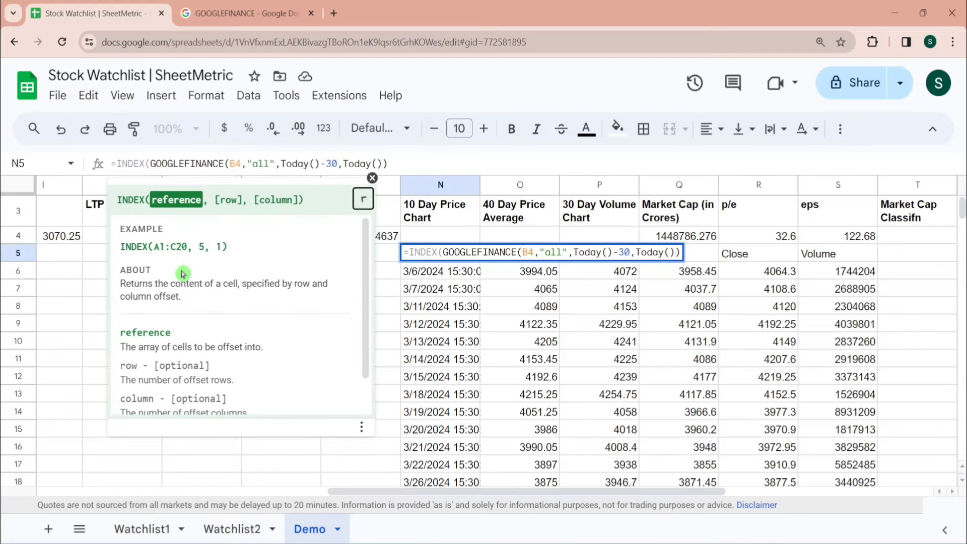
key(End)
text(,)
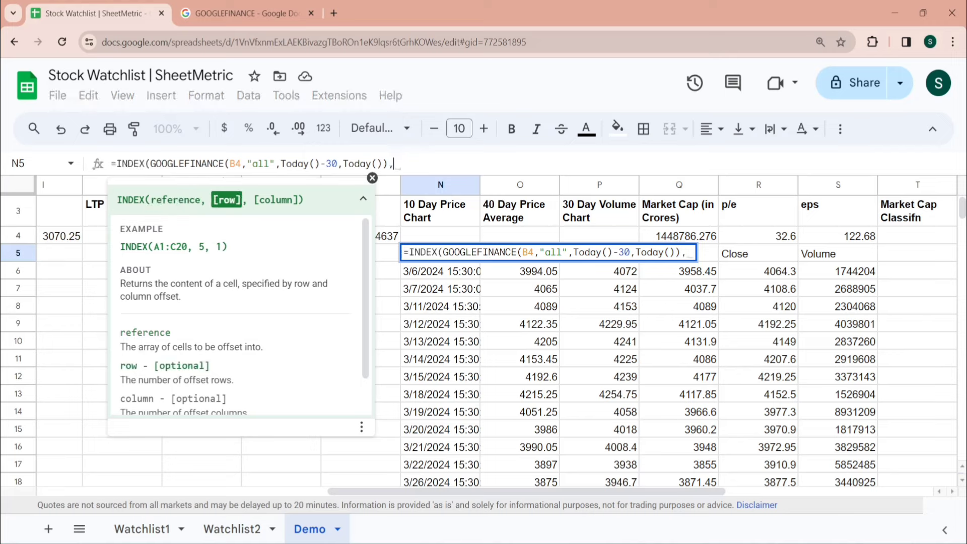
text(,)
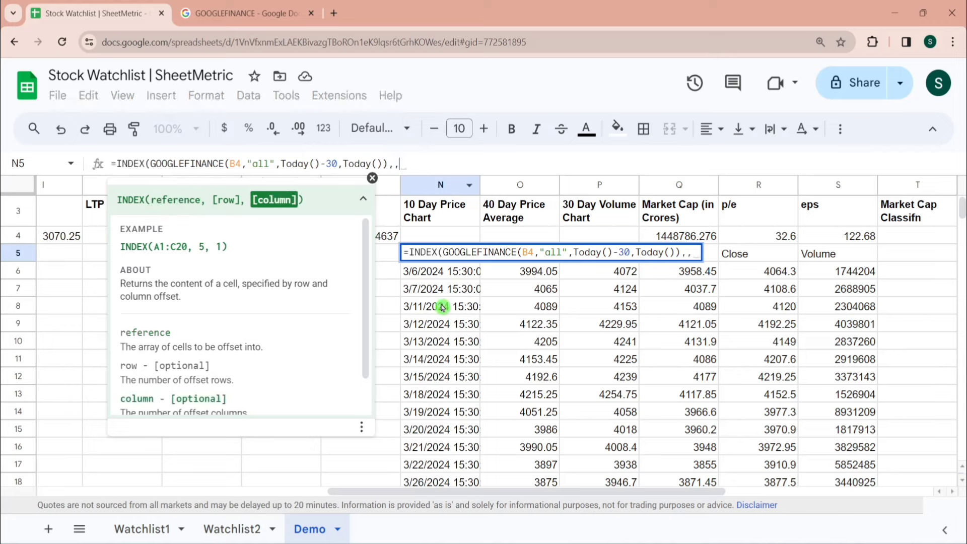
text(5)
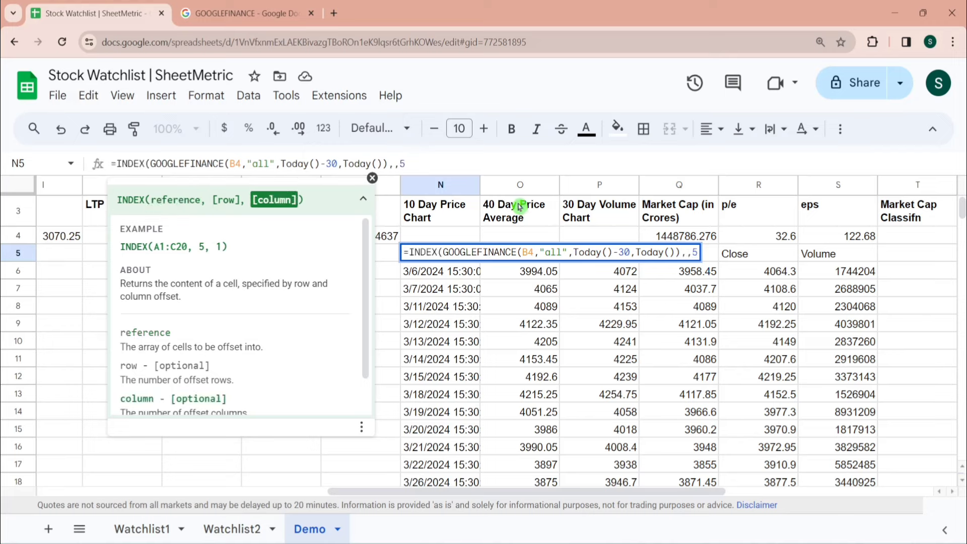
text())
key(Return)
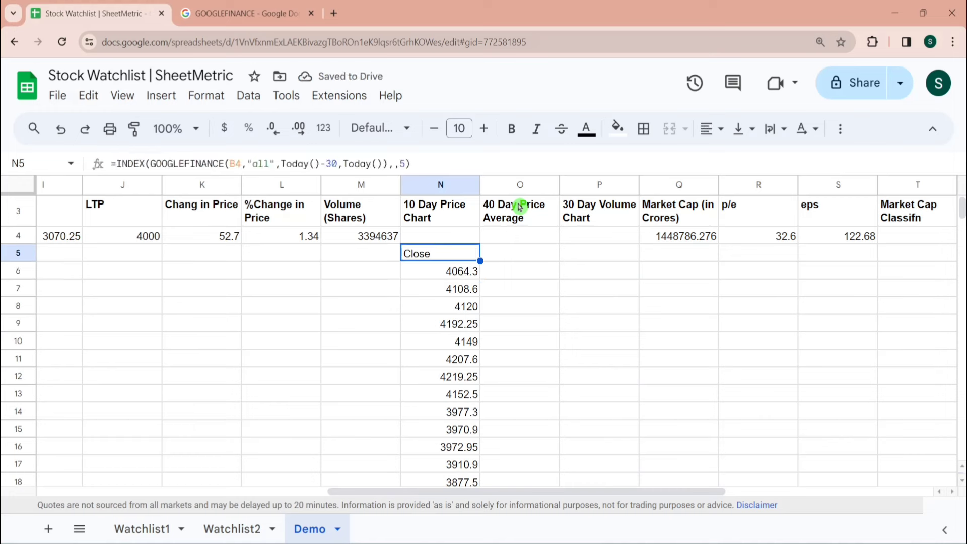
Begin a SPARKLINE formula in O6 with the Close price range N5:N23 as its data
key(Down)
key(Up)
key(Down)
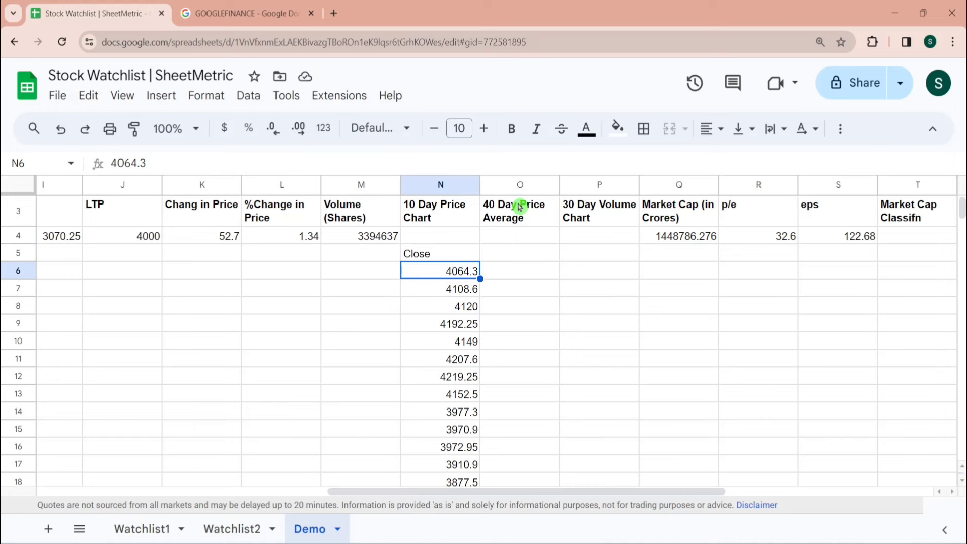
key(Up)
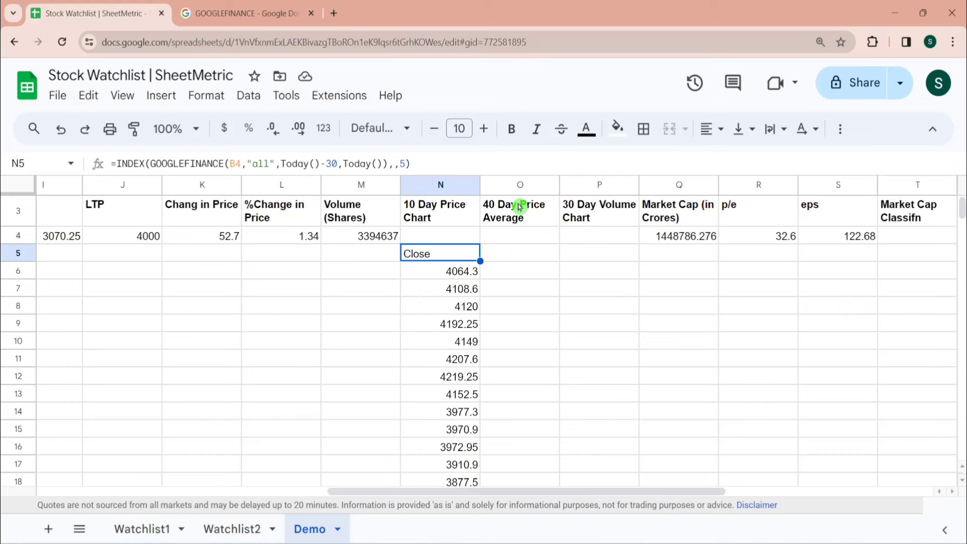
key(Up)
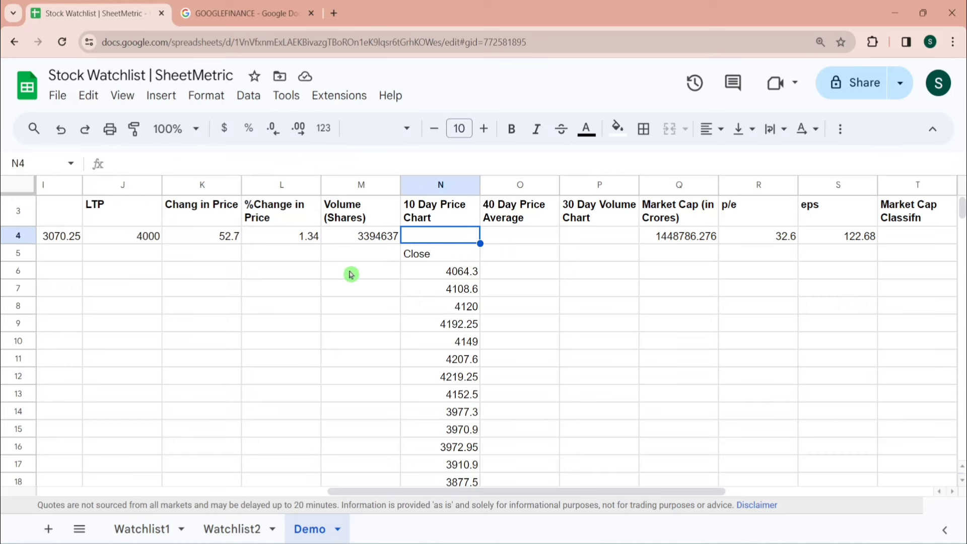
click(549, 272)
text(=s)
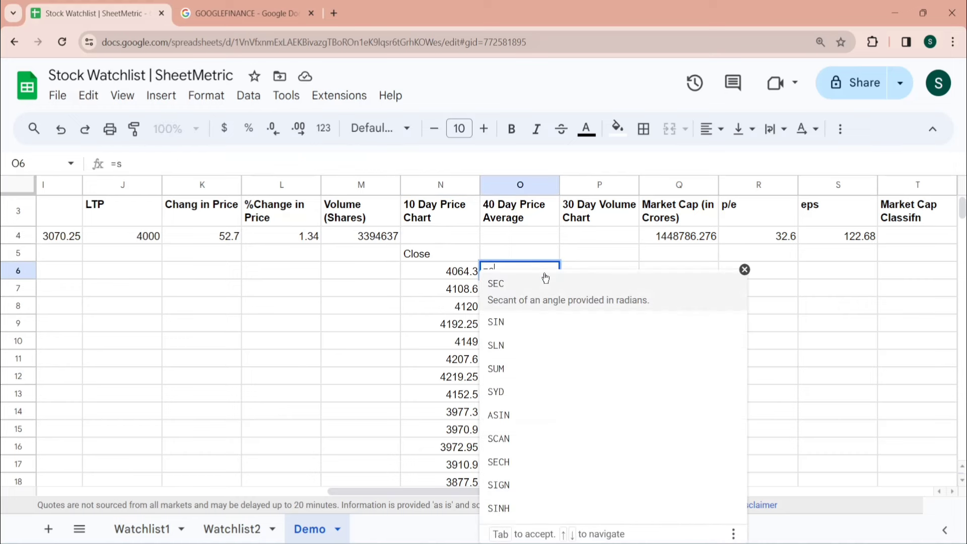
text(parklin)
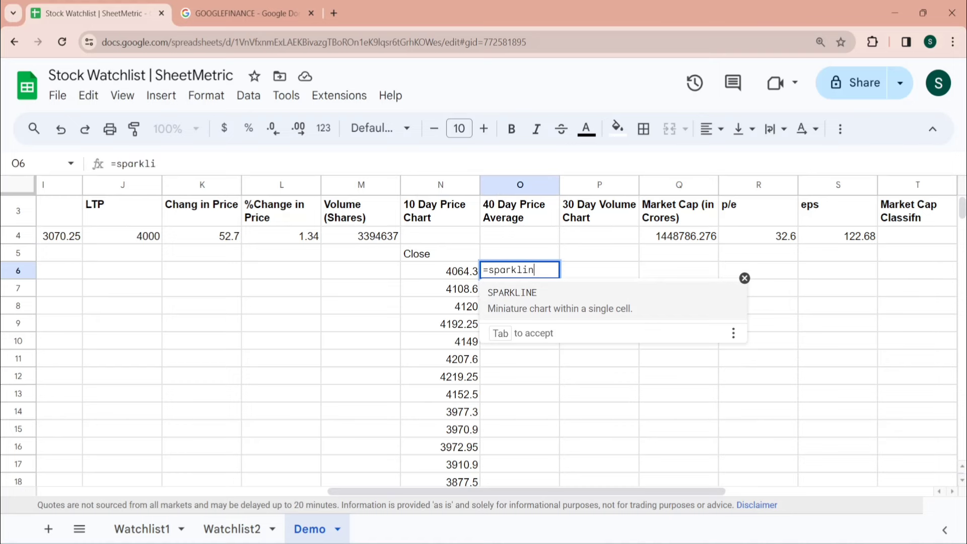
text(e)
key(Tab)
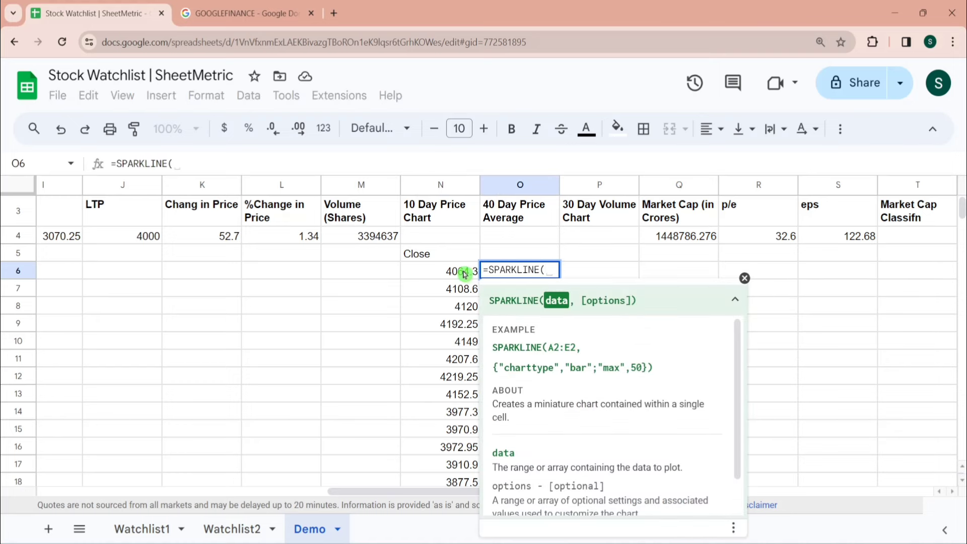
click(442, 259)
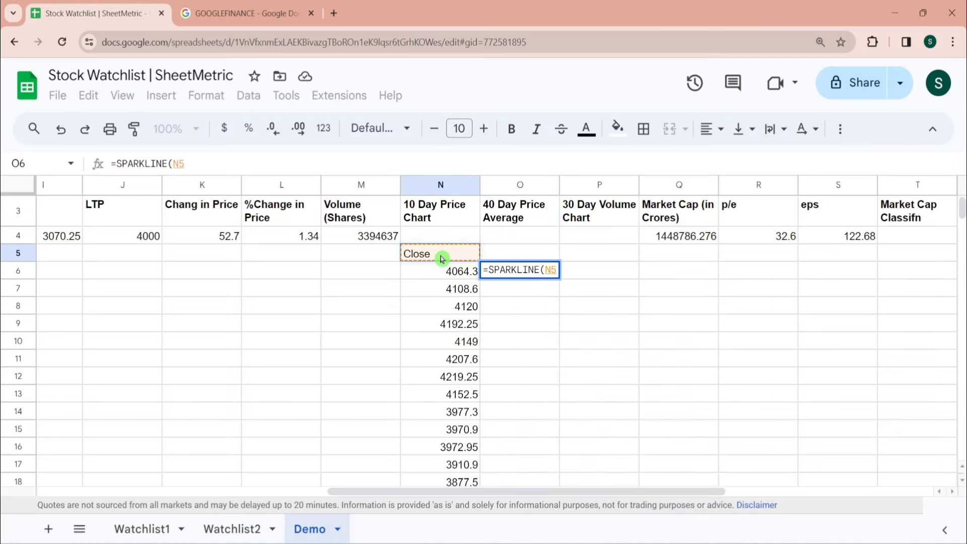
key(ctrl+shift+Down)
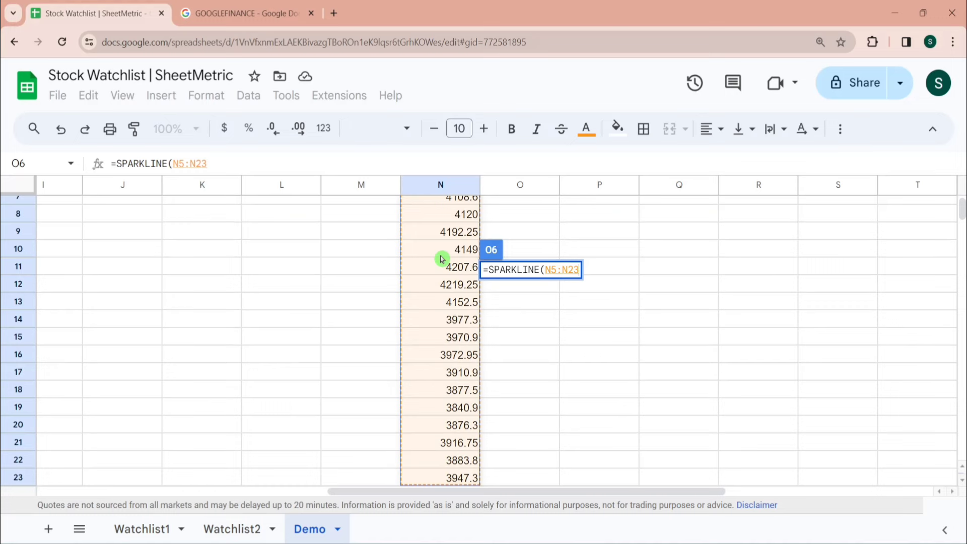
Complete the O6 SPARKLINE formula with the option {"charttype","Column"} to draw a column chart
text(,)
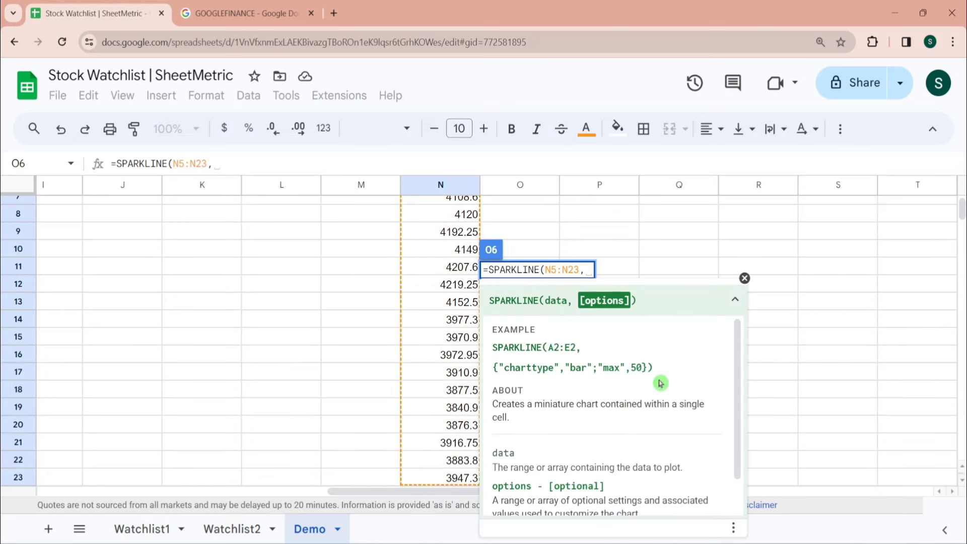
drag(494, 368, 593, 367)
key(ctrl+c)
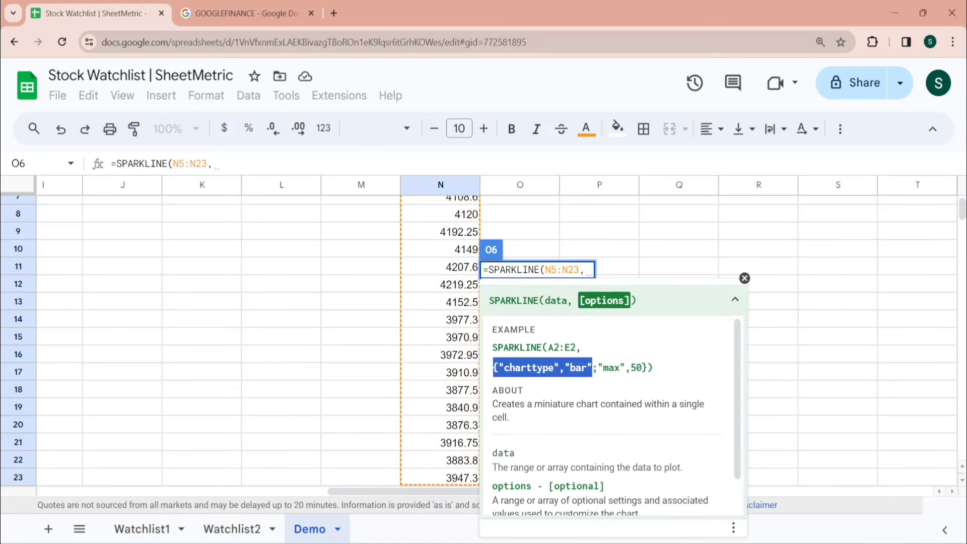
click(587, 273)
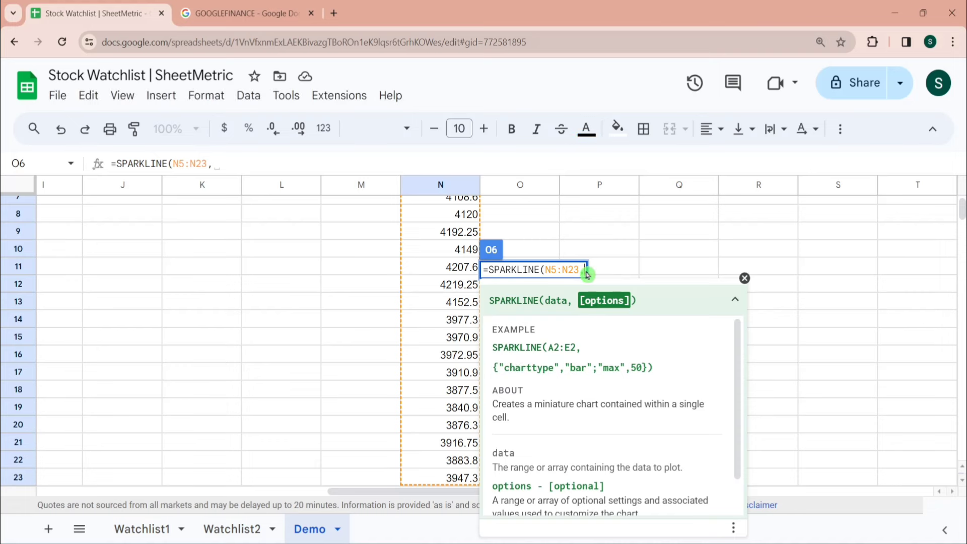
key(ctrl+v)
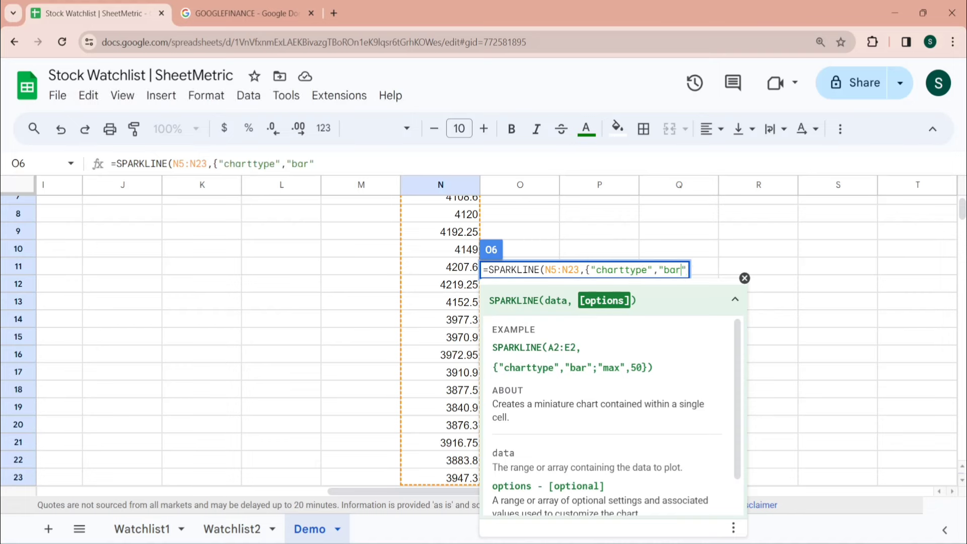
key(BackSpace)
key(BackSpace)
key(BackSpace)
text(Column)
text())
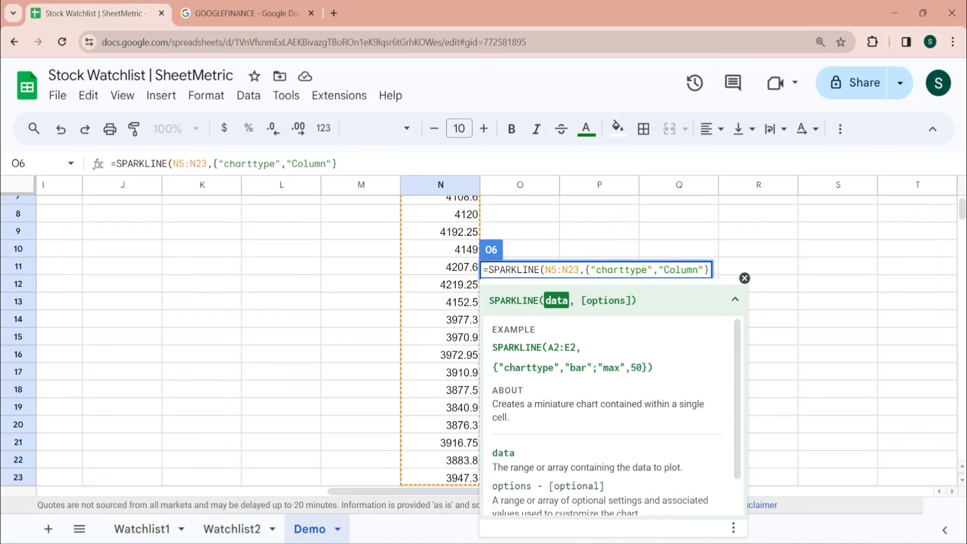
key(Return)
key(Up)
key(Up)
key(Down)
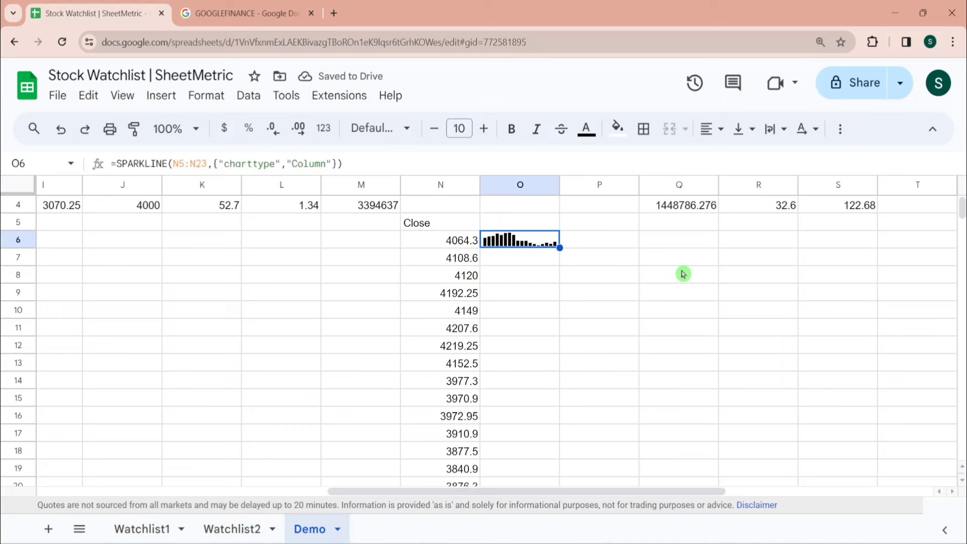
key(Up)
key(Up)
key(Up)
key(Up)
key(Up)
key(Down)
key(Down)
key(Down)
key(Down)
key(Down)
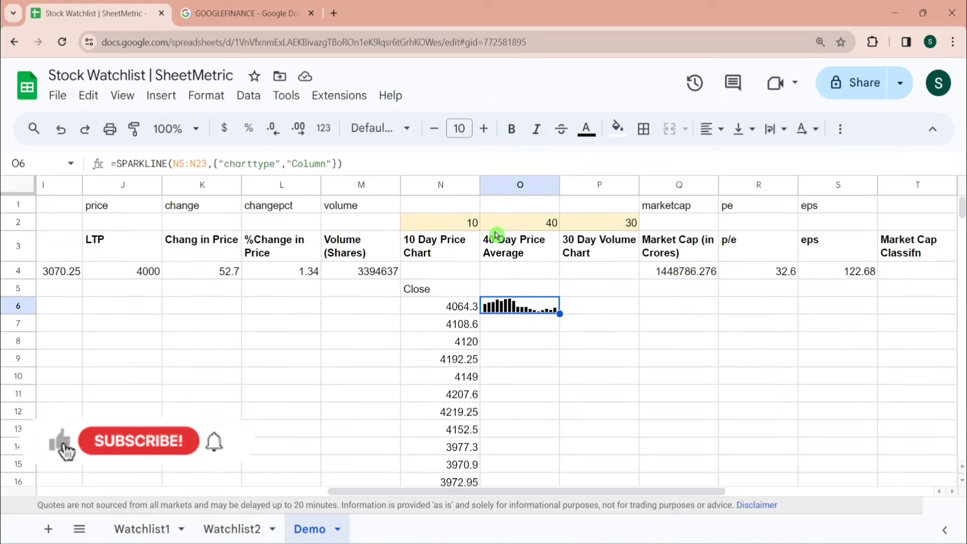
click(445, 271)
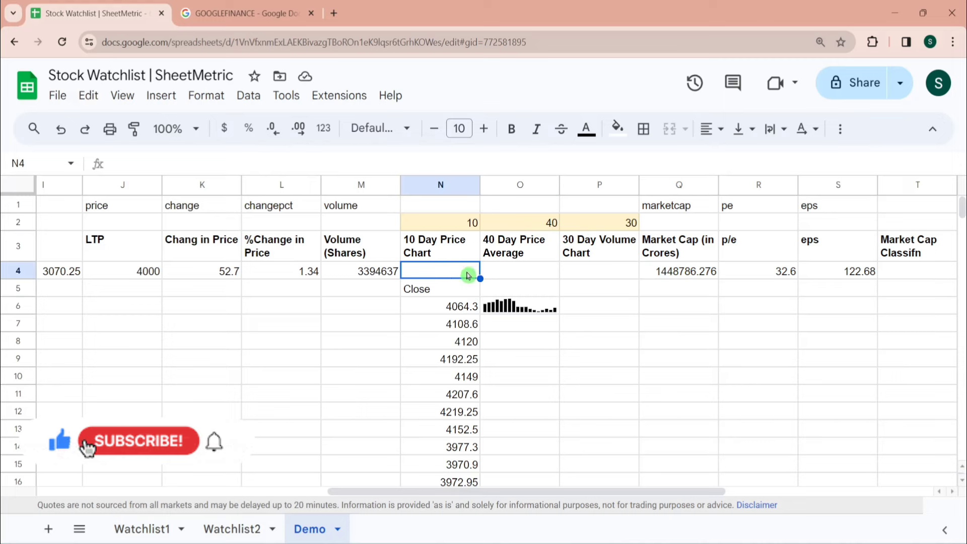
text(=sp)
key(BackSpace)
key(BackSpace)
key(BackSpace)
Freeze column A and rows 1 to 3 of the Demo sheet
drag(454, 491, 145, 506)
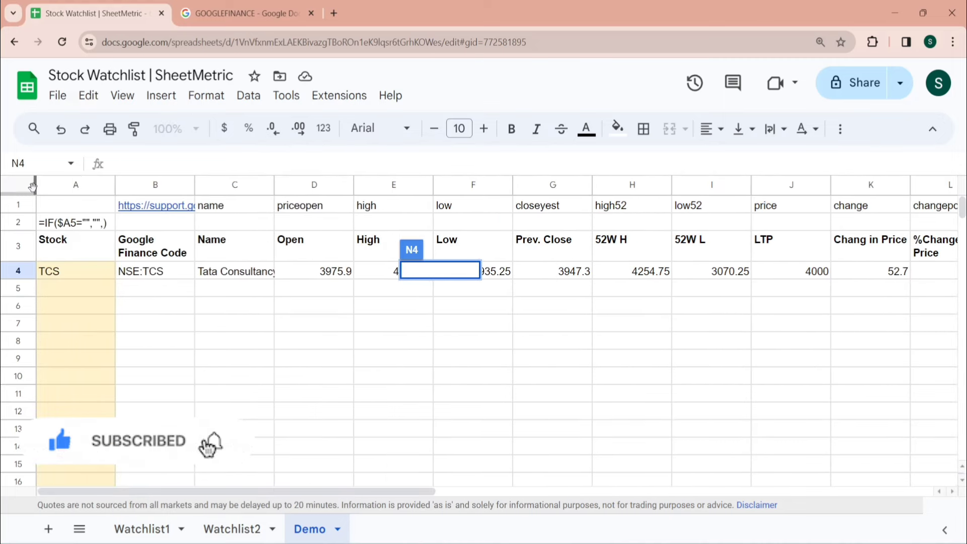
drag(36, 185, 108, 196)
drag(18, 195, 20, 261)
Copy the full text of the INDEX formula in N5, leaving that cell unedited
click(378, 288)
key(Up)
key(Right)
key(Right)
key(Right)
key(Right)
key(Right)
key(Right)
key(Right)
key(Right)
key(Right)
key(Right)
key(Right)
key(Right)
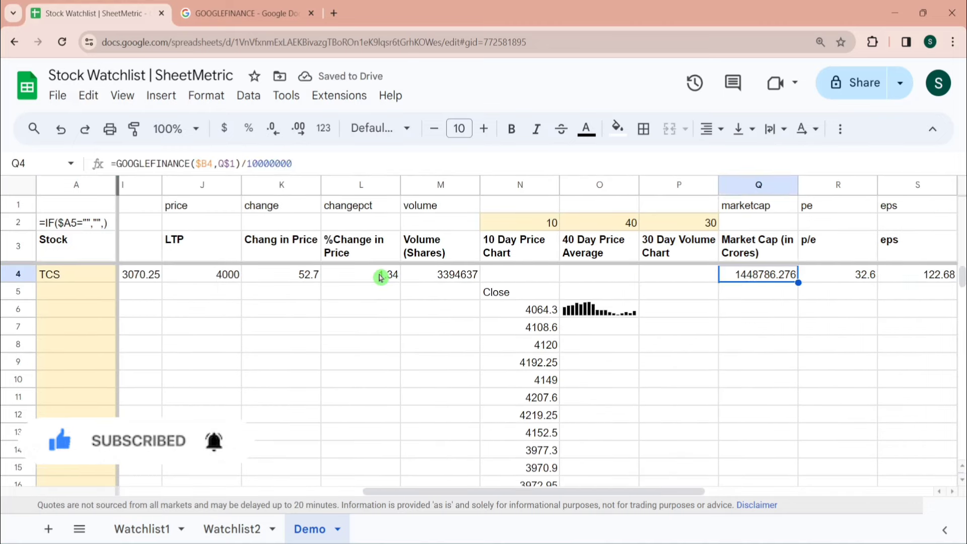
key(Left)
key(Left)
key(Left)
key(Down)
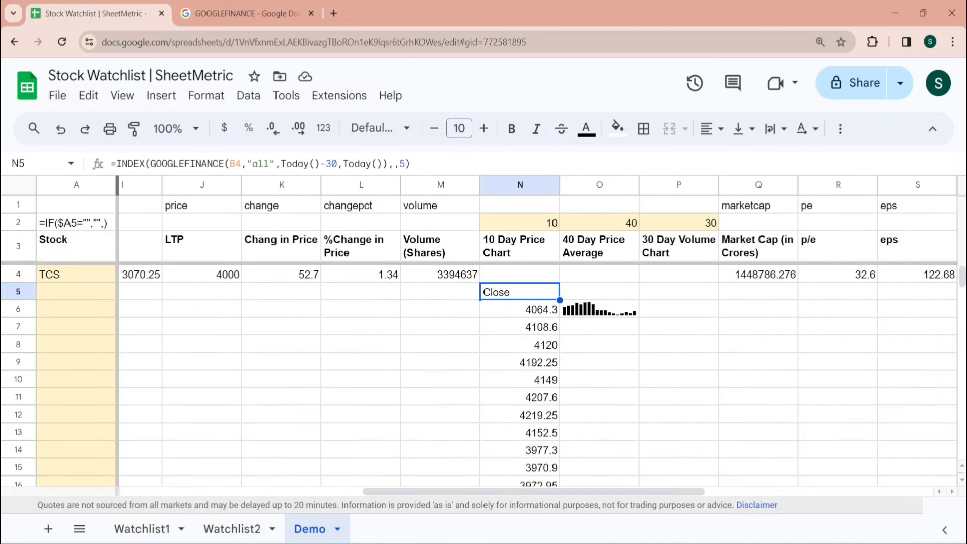
key(F2)
key(ctrl+a)
key(ctrl+c)
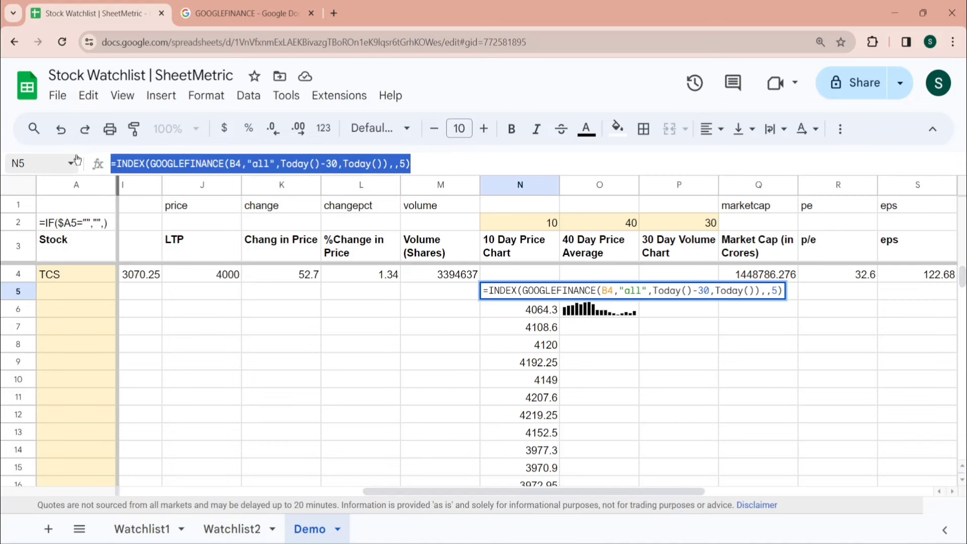
key(Escape)
Begin a SPARKLINE formula in N4 with the copied INDEX formula as its data, without the extra equals sign
click(514, 273)
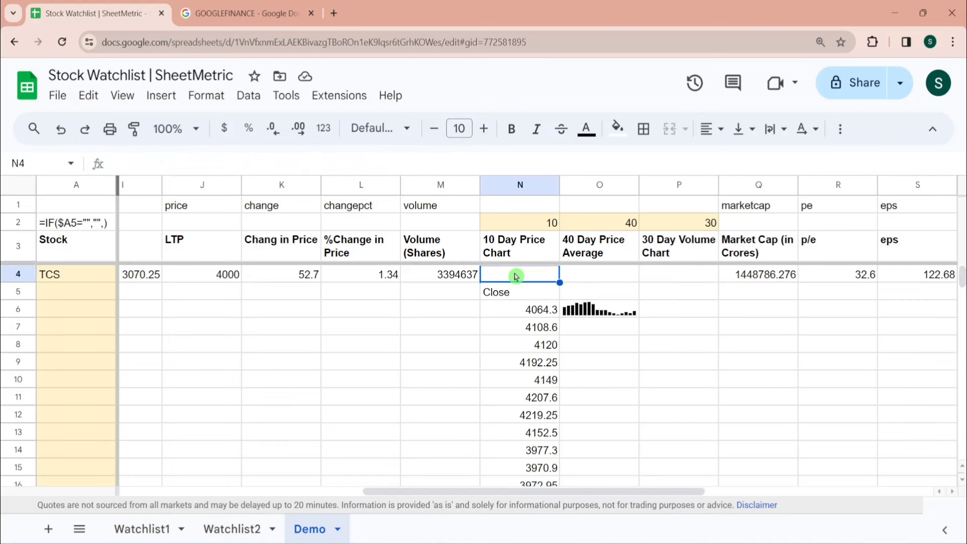
text(=spa)
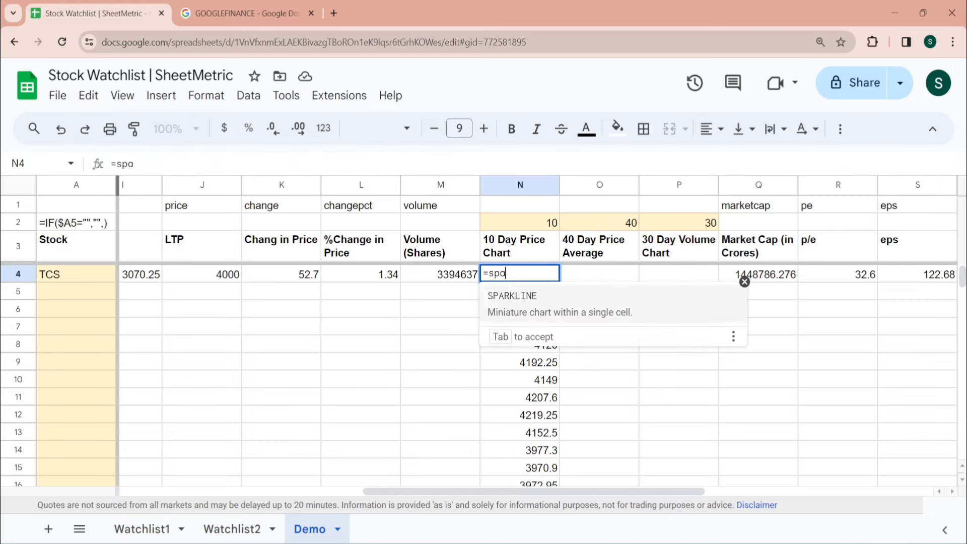
click(553, 309)
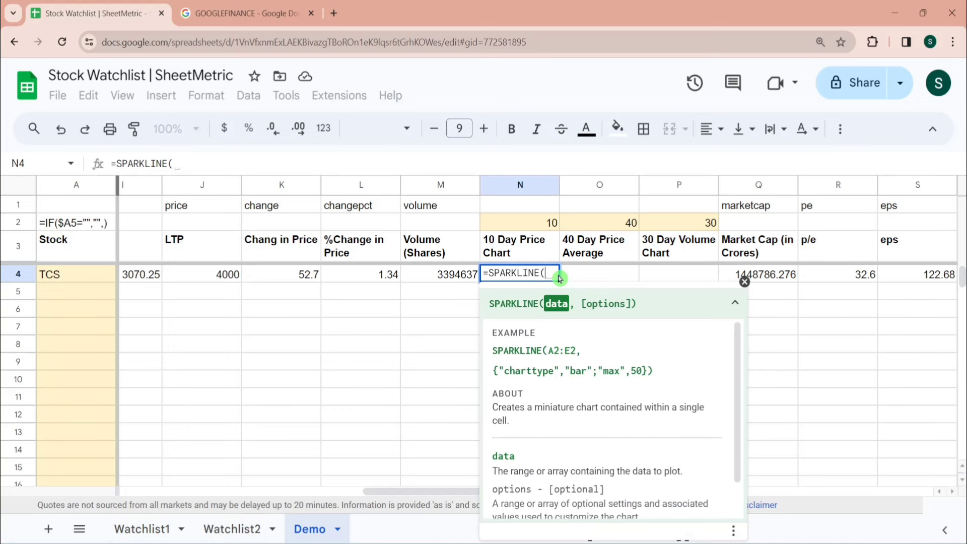
key(ctrl+v)
key(BackSpace)
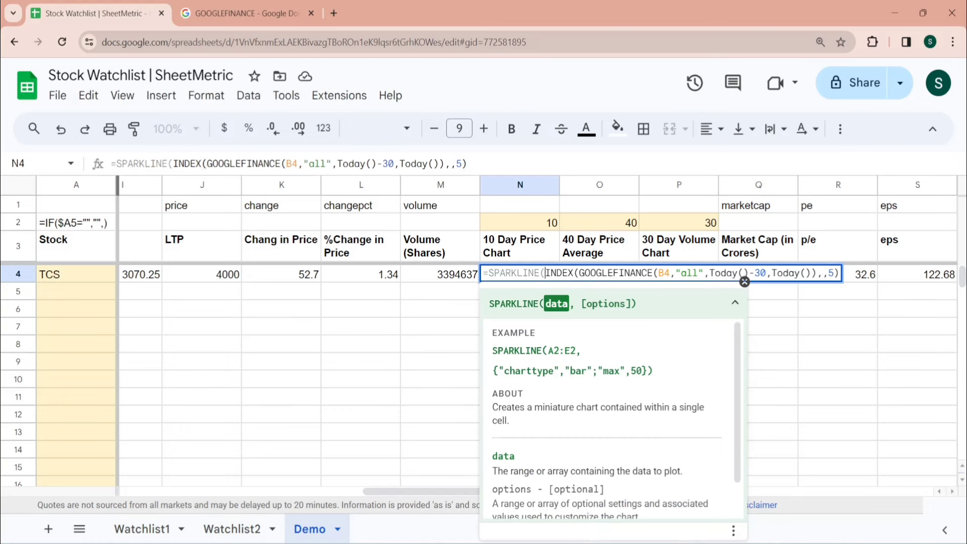
Replace the 30-day offset in the N4 formula's start date with the absolute reference $N$2
click(766, 272)
key(BackSpace)
key(BackSpace)
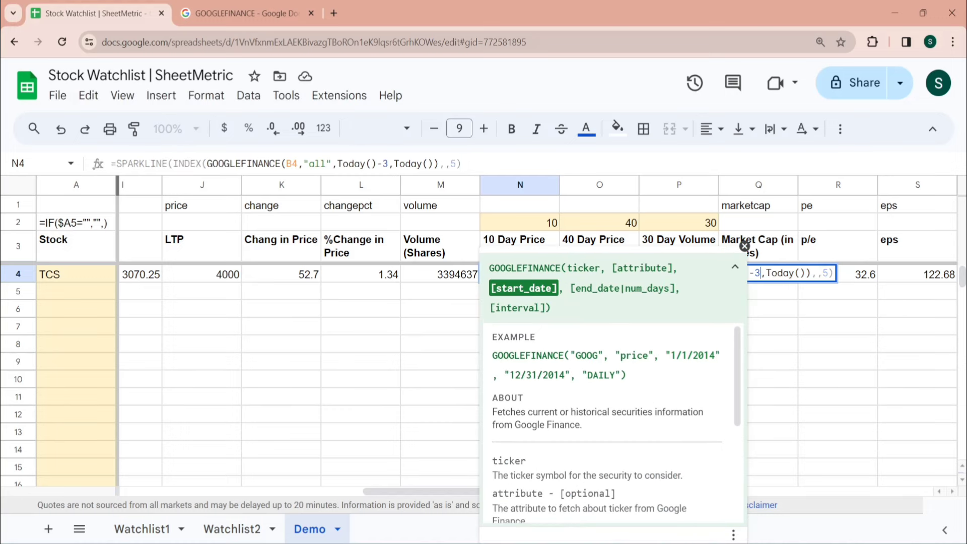
click(745, 247)
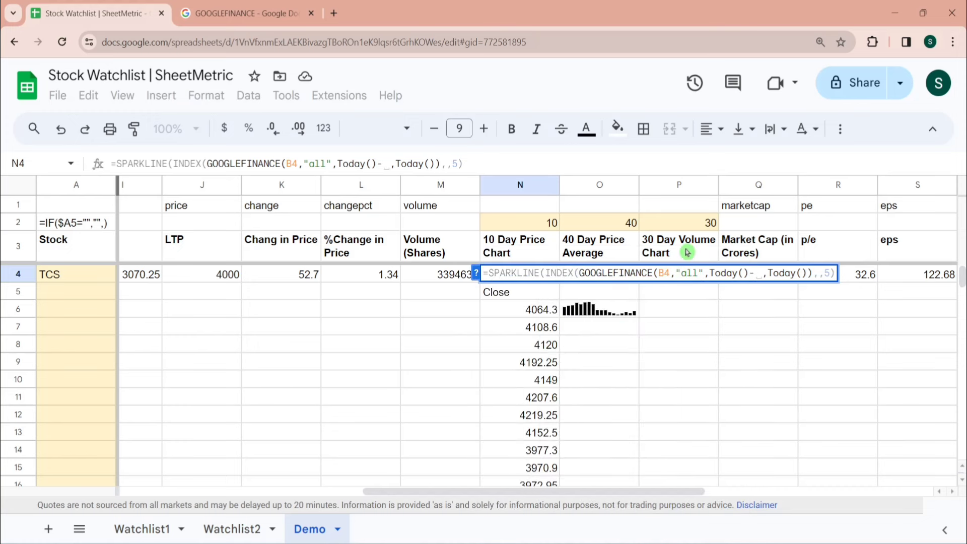
click(548, 222)
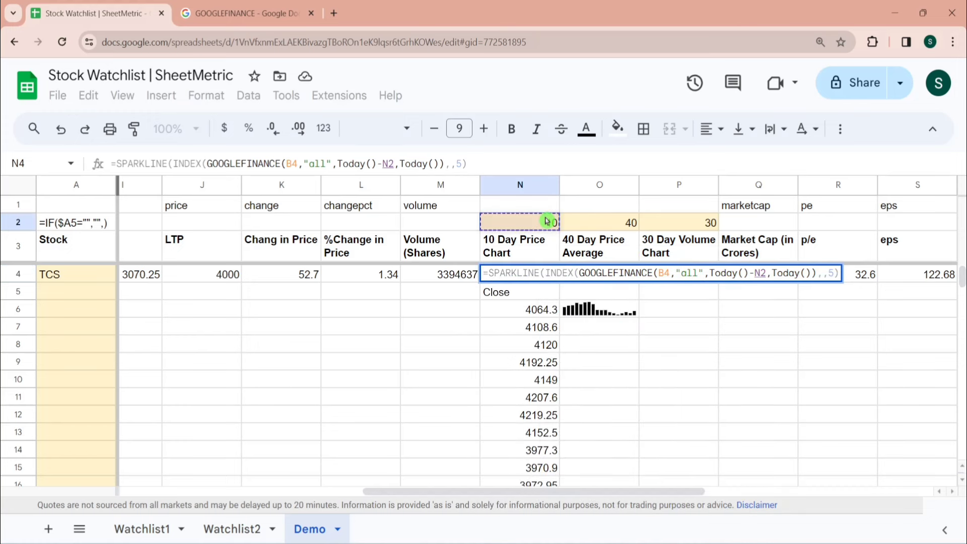
key(F4)
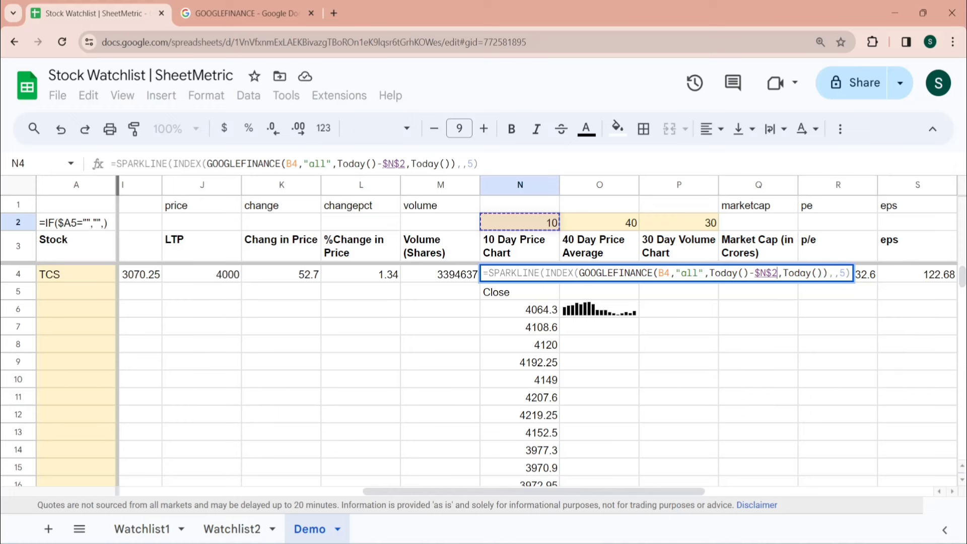
Add the option {"charttype","column"} to the N4 SPARKLINE formula and enter it
click(405, 164)
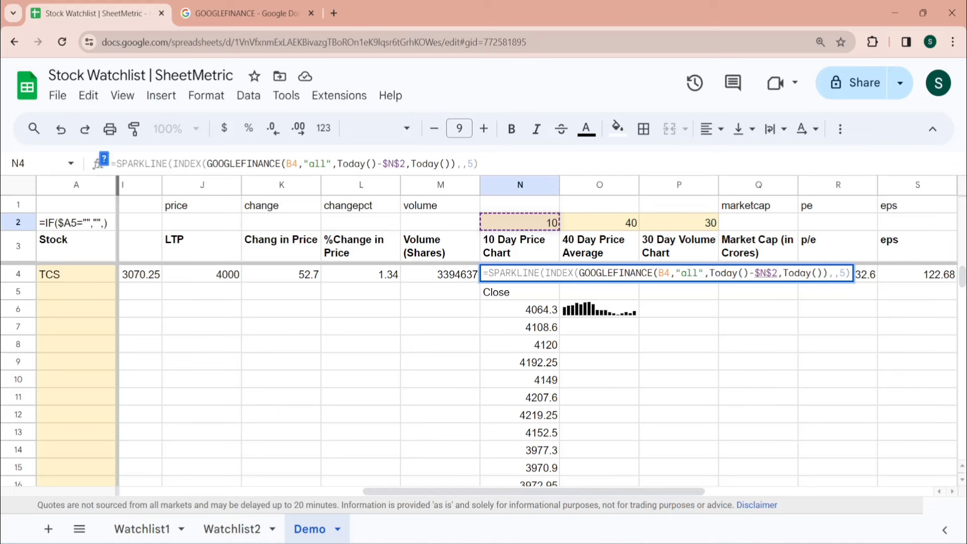
click(104, 159)
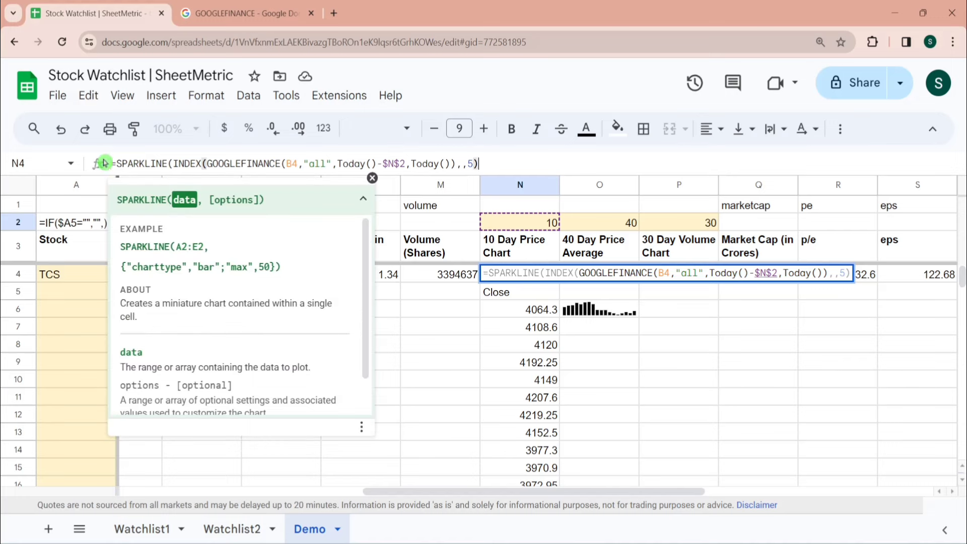
drag(121, 266, 225, 267)
key(ctrl+c)
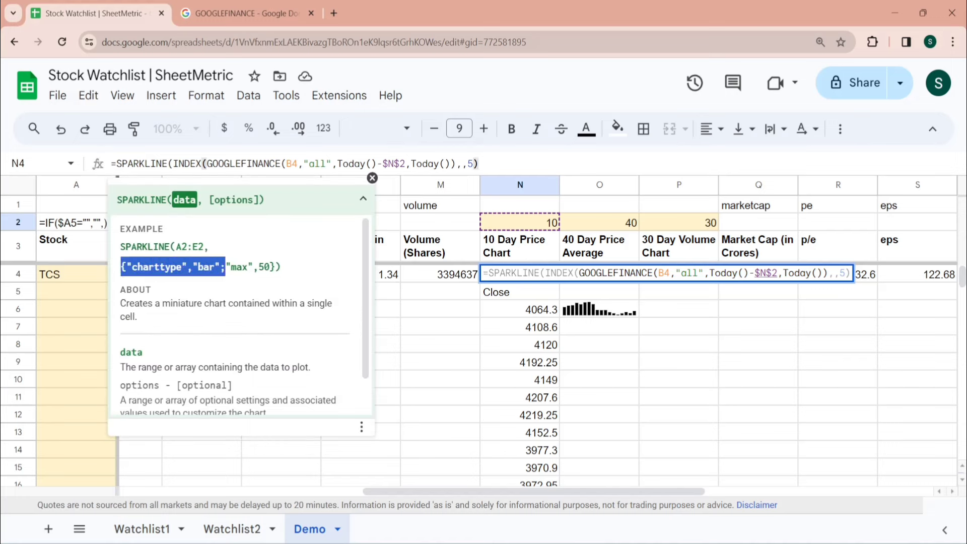
text(,)
key(ctrl+v)
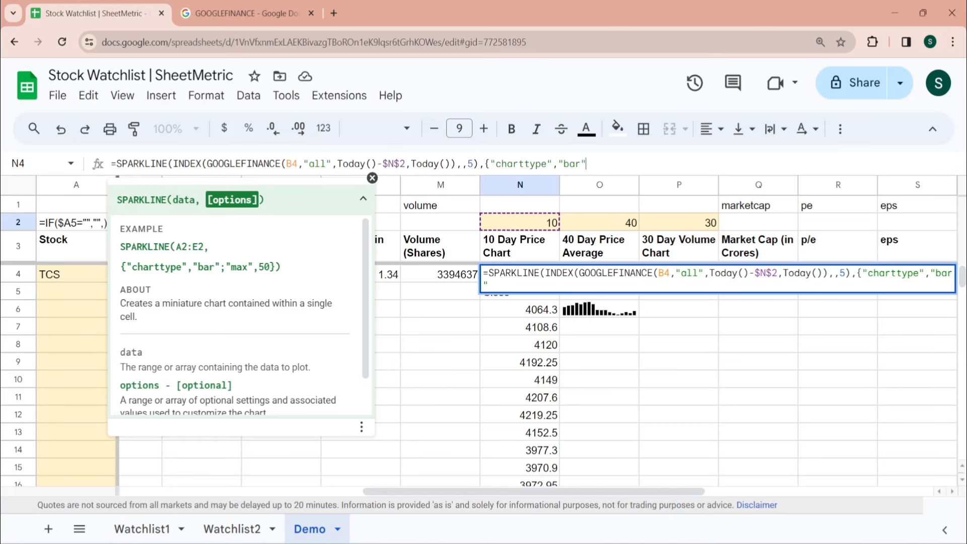
key(BackSpace)
key(BackSpace)
key(BackSpace)
text(column"}))
key(Return)
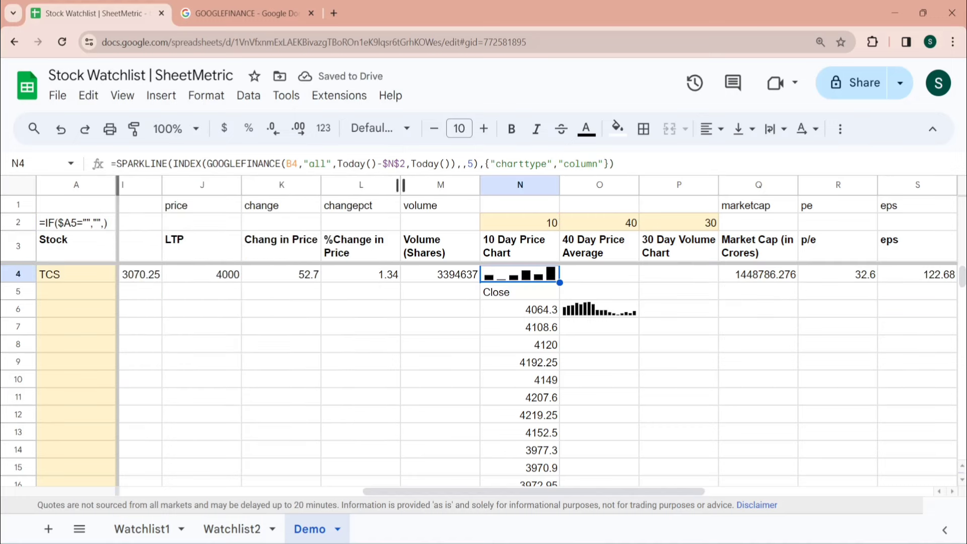
Set the price chart's day count in N2 to 30
click(552, 221)
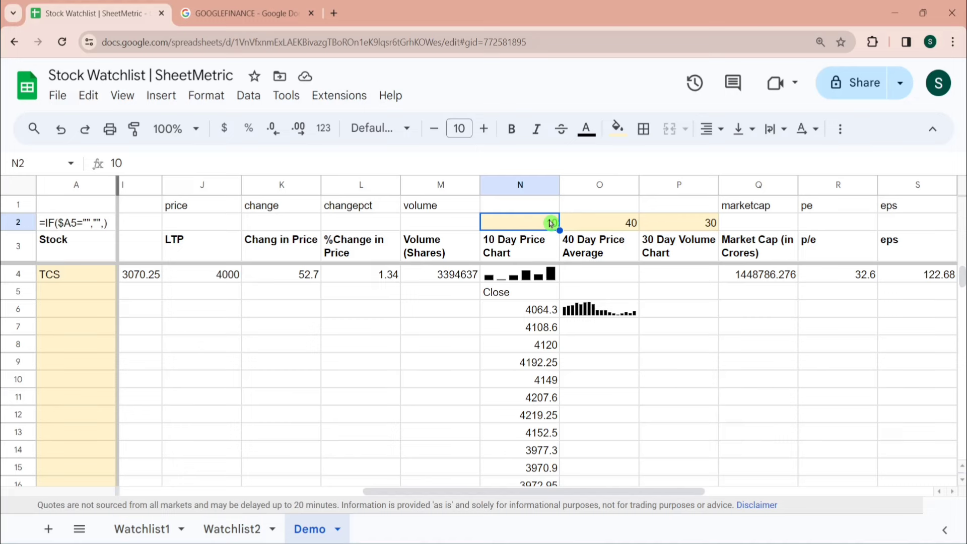
text(30)
key(Return)
key(Down)
key(Down)
key(Down)
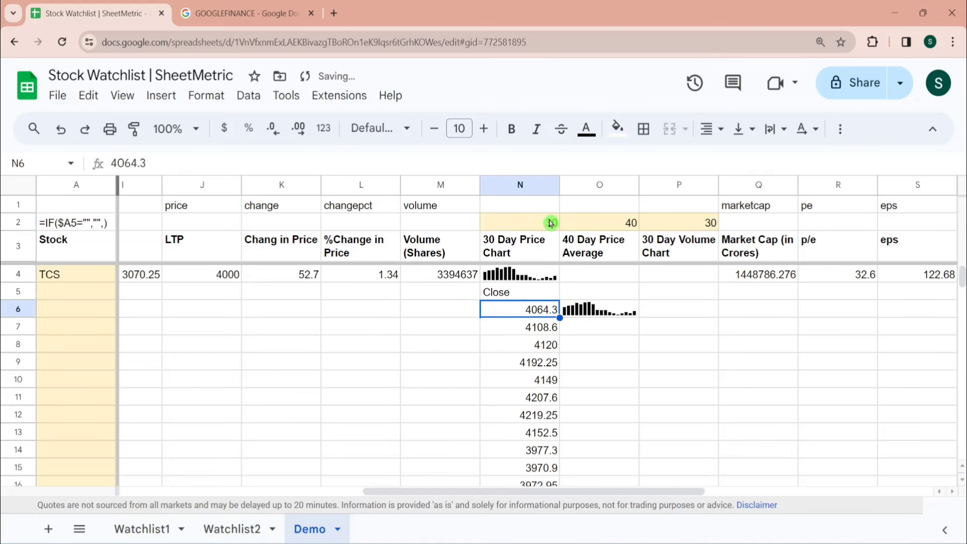
Delete the leftover test sparkline from cell O6
key(Up)
key(shift+Right)
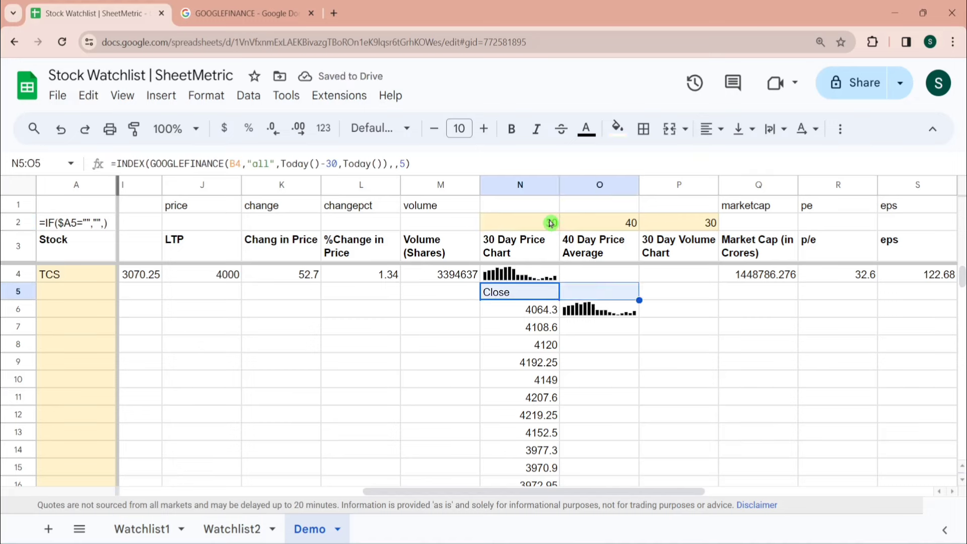
key(Right)
key(Down)
key(Delete)
Set the price average's day count in O2 to 30
key(Up)
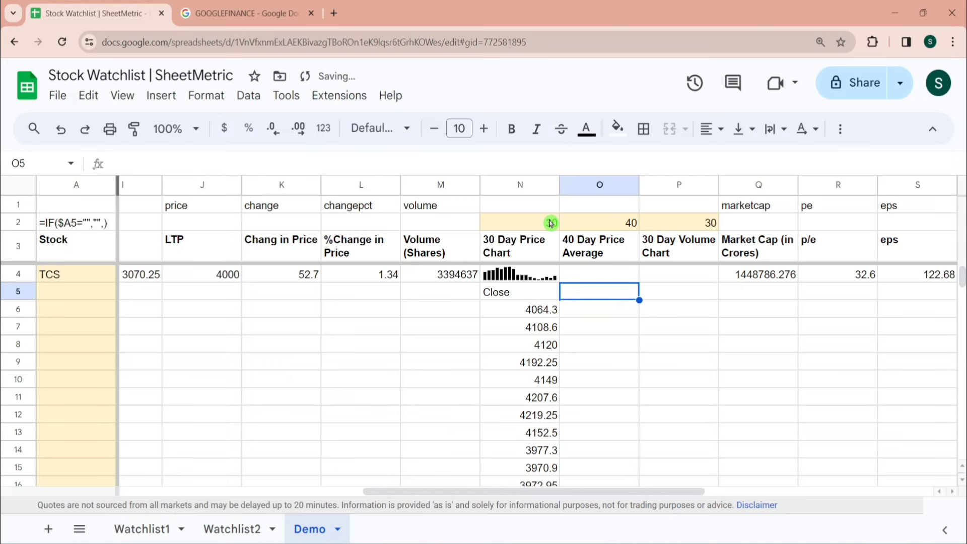
key(Up)
key(Up)
key(Up)
text(30)
key(Return)
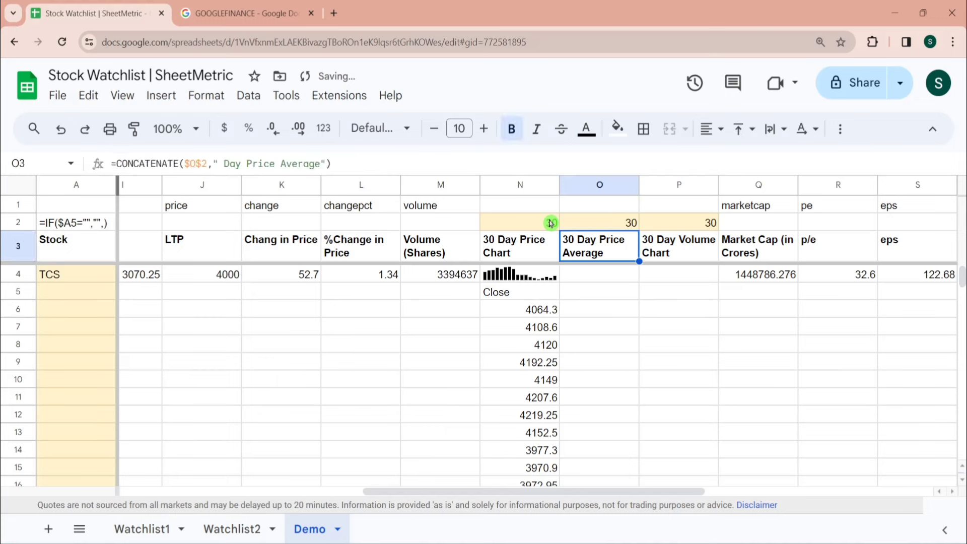
Check the summary statistics, including the average, of the closing prices listed from N6 downward
key(Left)
key(Down)
key(Down)
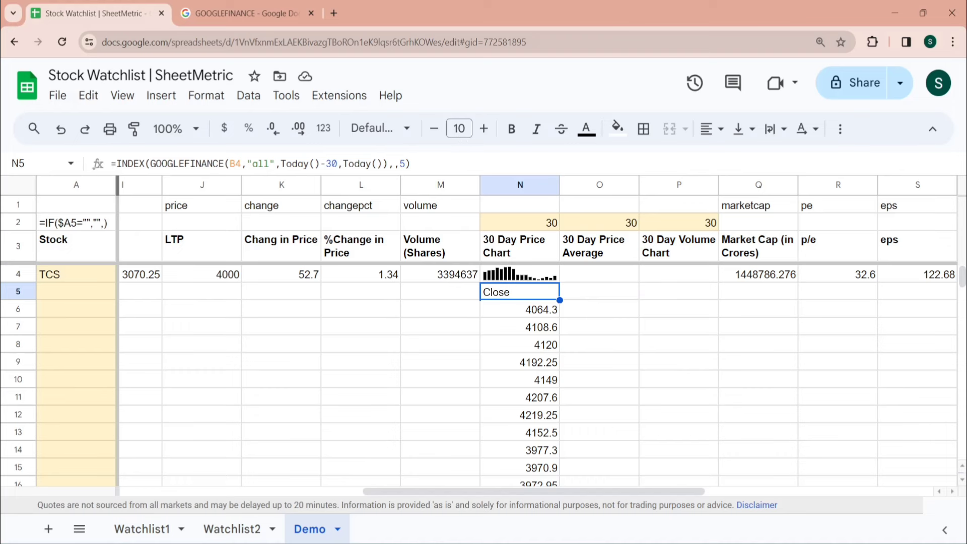
key(Down)
key(Up)
click(525, 312)
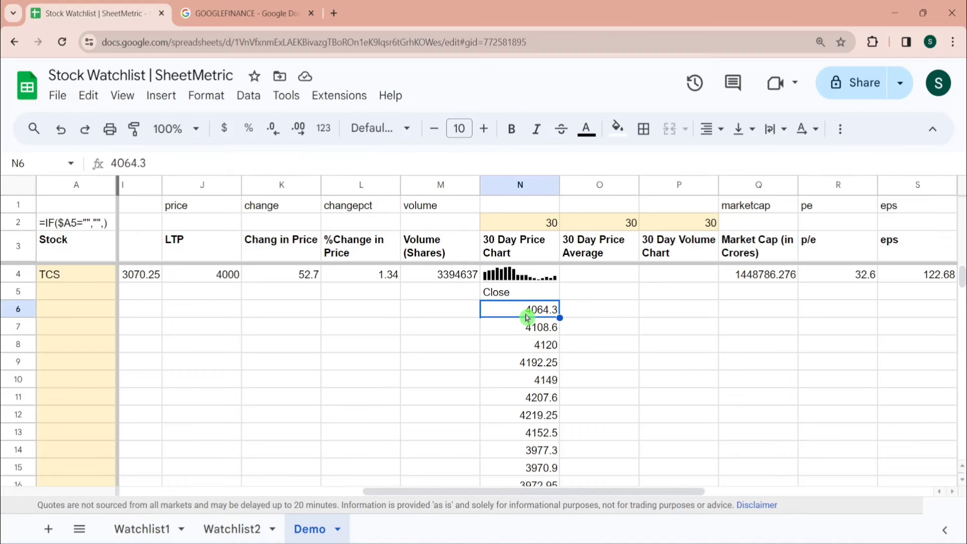
key(ctrl+shift+Down)
click(869, 526)
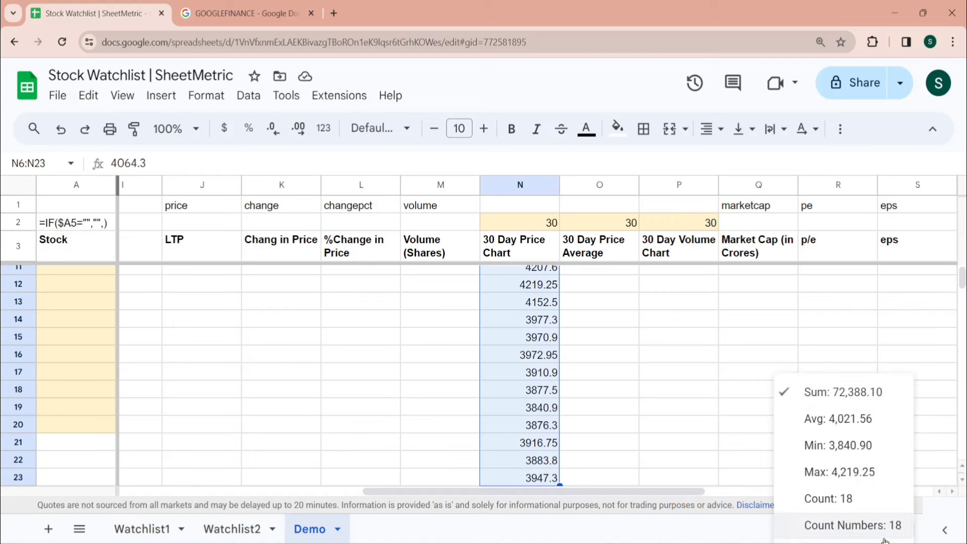
click(580, 281)
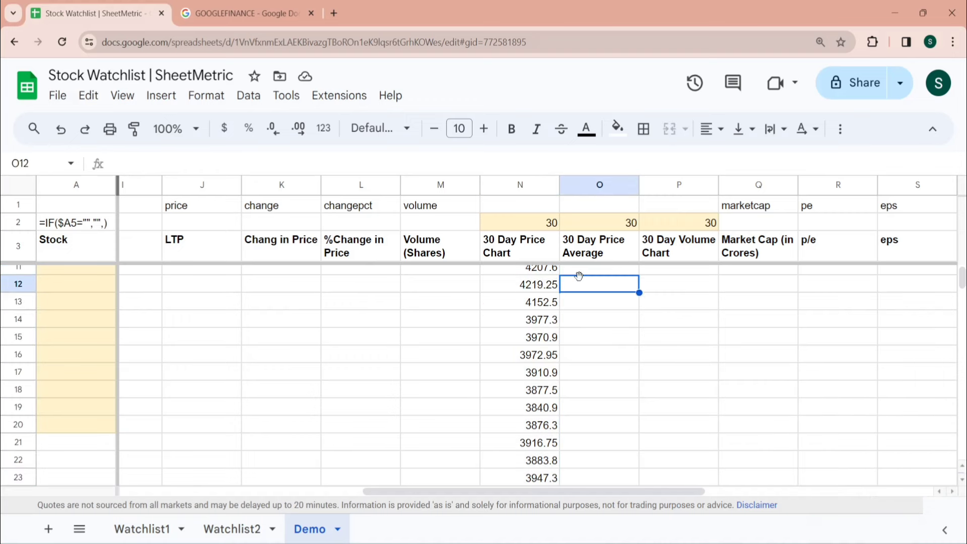
Copy the INDEX formula text from N5, leaving the cell unchanged
key(ctrl+Up)
key(Down)
key(Down)
key(Left)
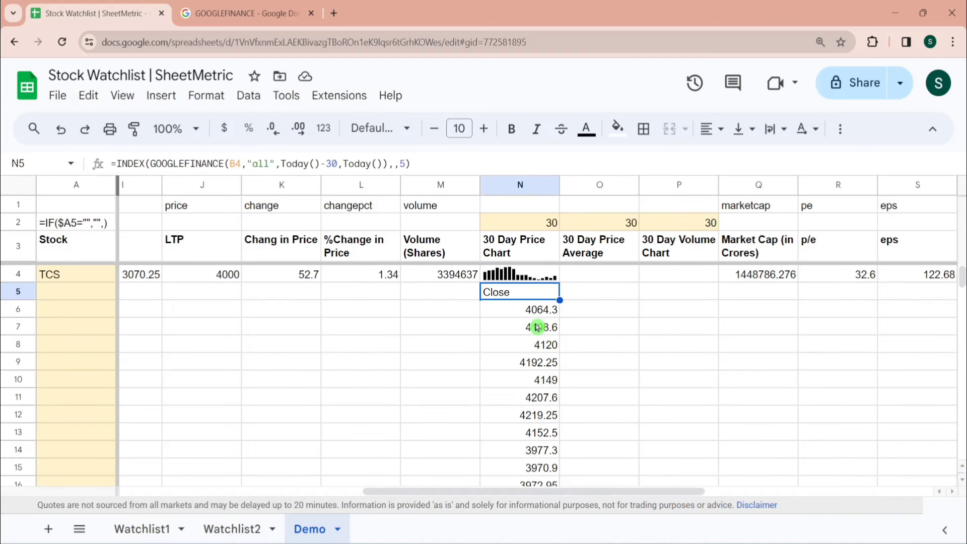
drag(411, 164, 110, 163)
key(ctrl+c)
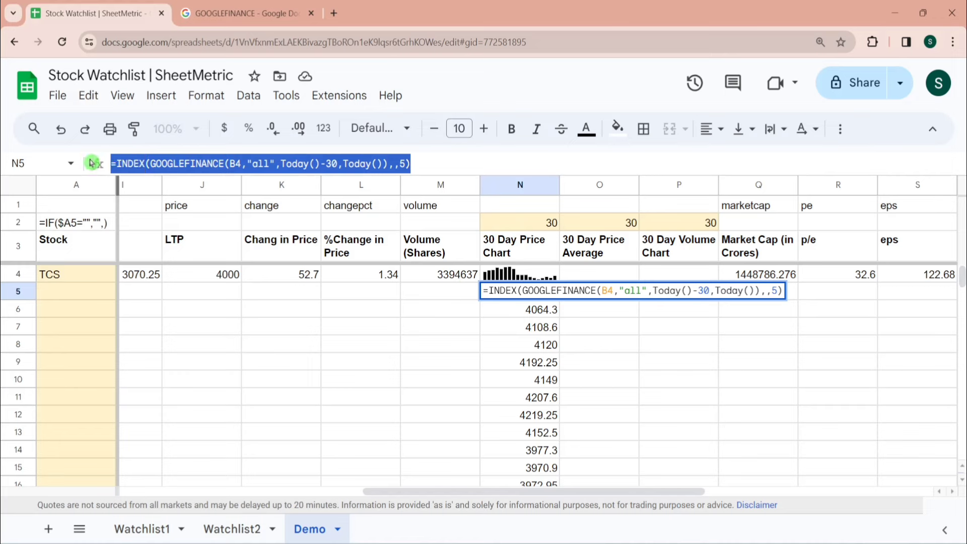
key(Escape)
Begin an AVERAGE formula in O4 with the copied INDEX formula as its argument, without the extra equals sign
click(600, 275)
text(=ave)
key(Tab)
key(ctrl+v)
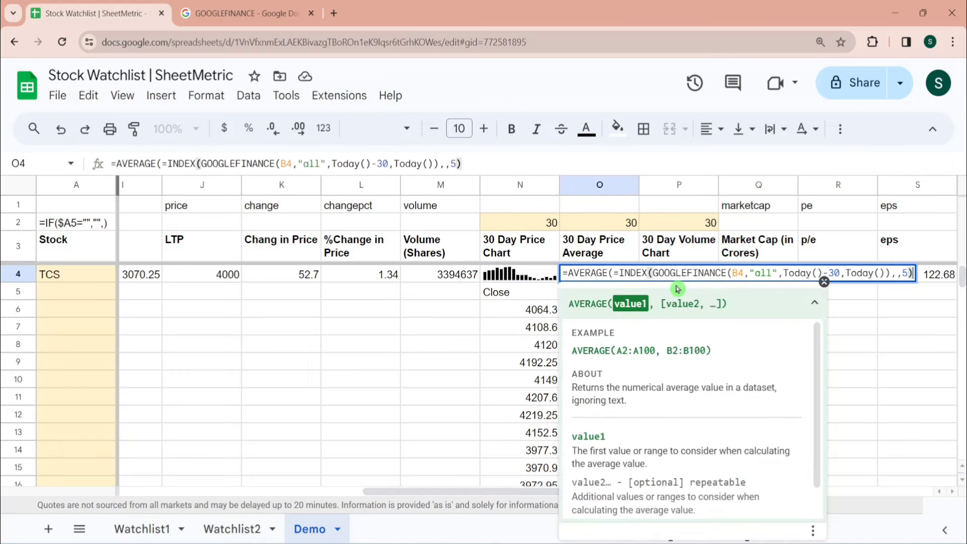
click(616, 272)
key(BackSpace)
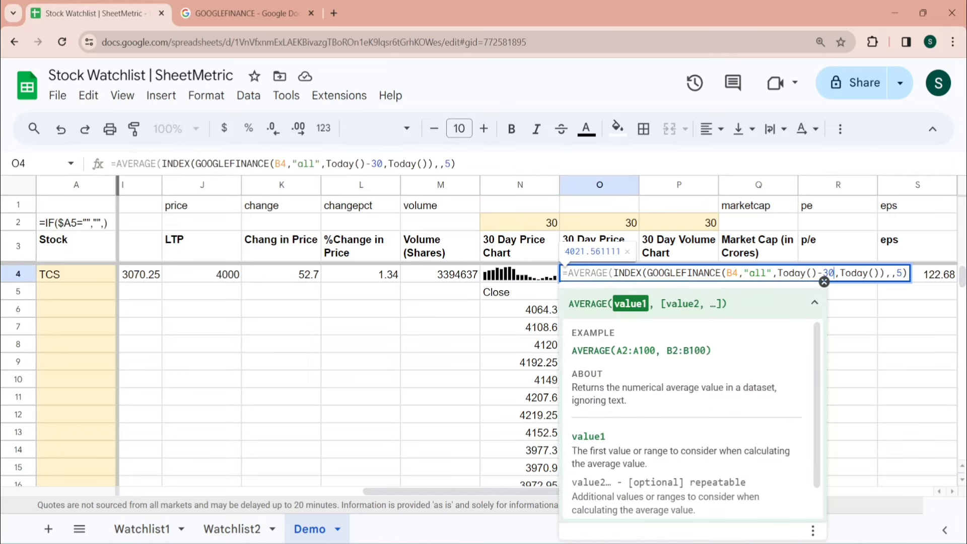
Replace the 30-day offset in the O4 formula's start date with the absolute reference $O$2 and enter the formula
key(BackSpace)
key(BackSpace)
click(825, 244)
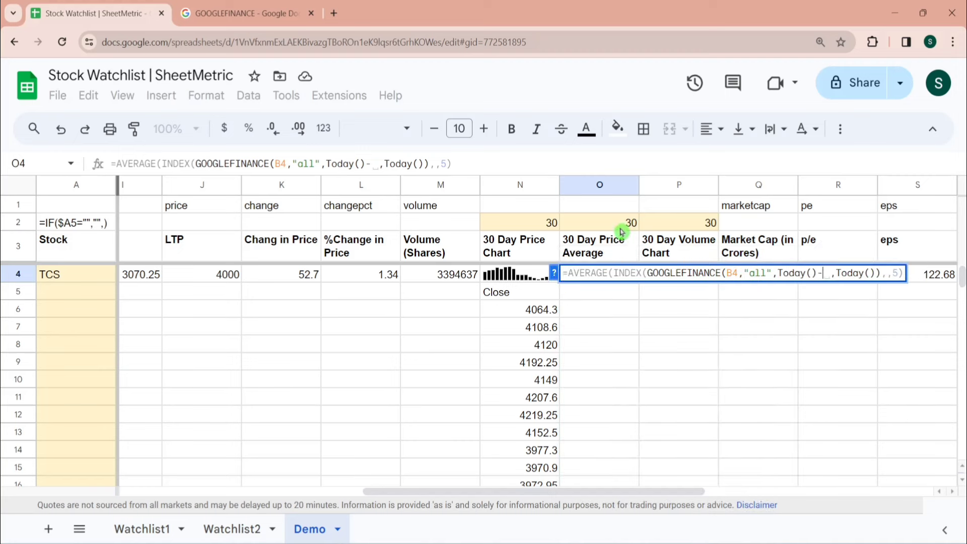
click(622, 228)
key(F4)
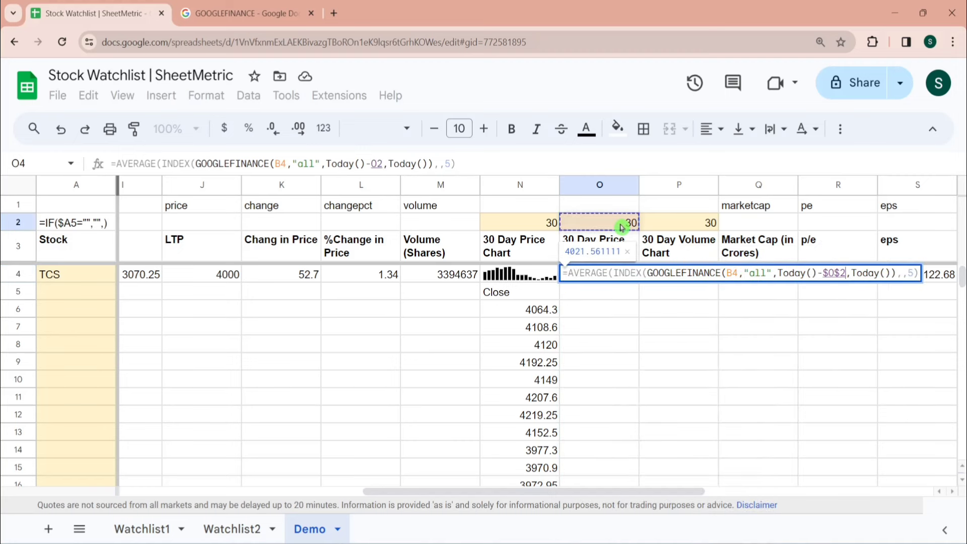
key(Return)
key(Up)
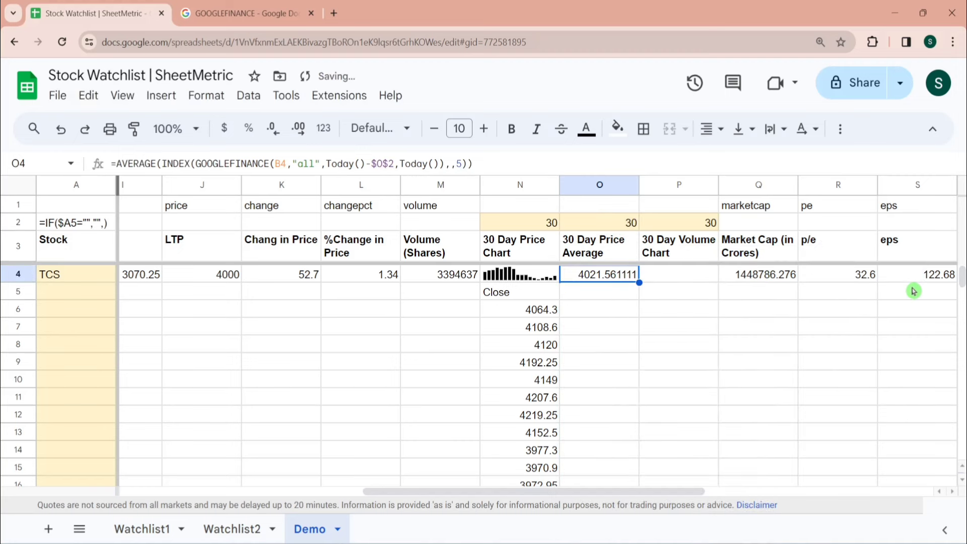
Strip the INDEX wrapper from the formula in N5, leaving =GOOGLEFINANCE(B4,"all",Today()-30,Today())
key(Left)
key(Right)
key(Down)
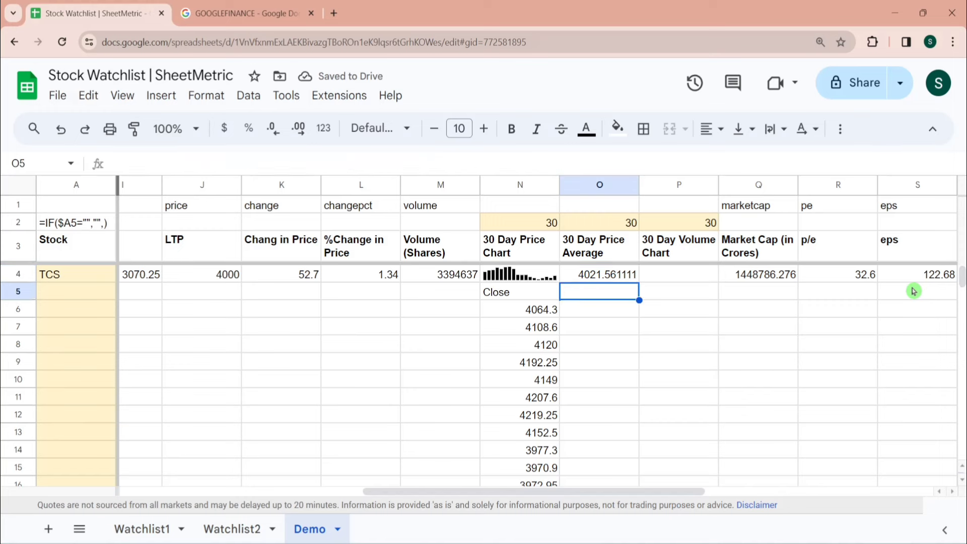
key(Left)
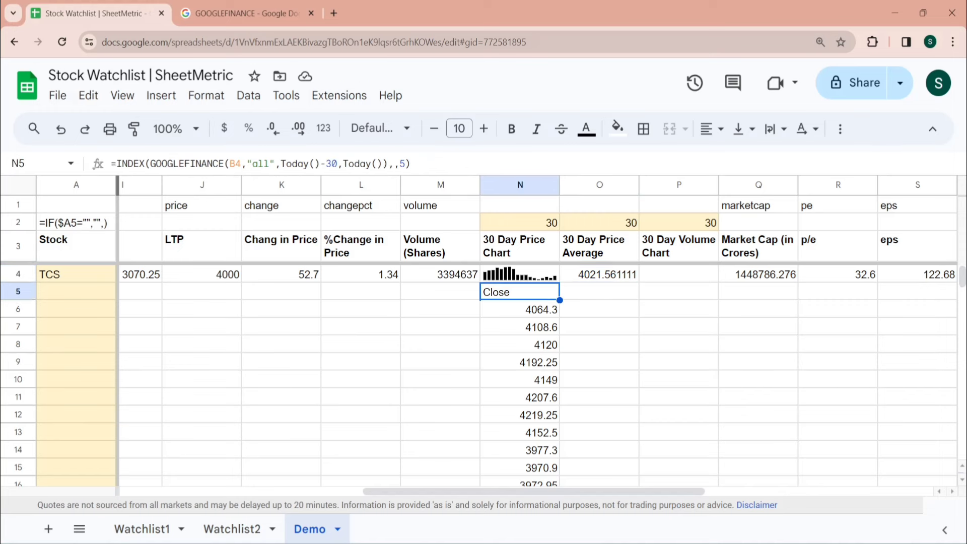
drag(151, 164, 121, 163)
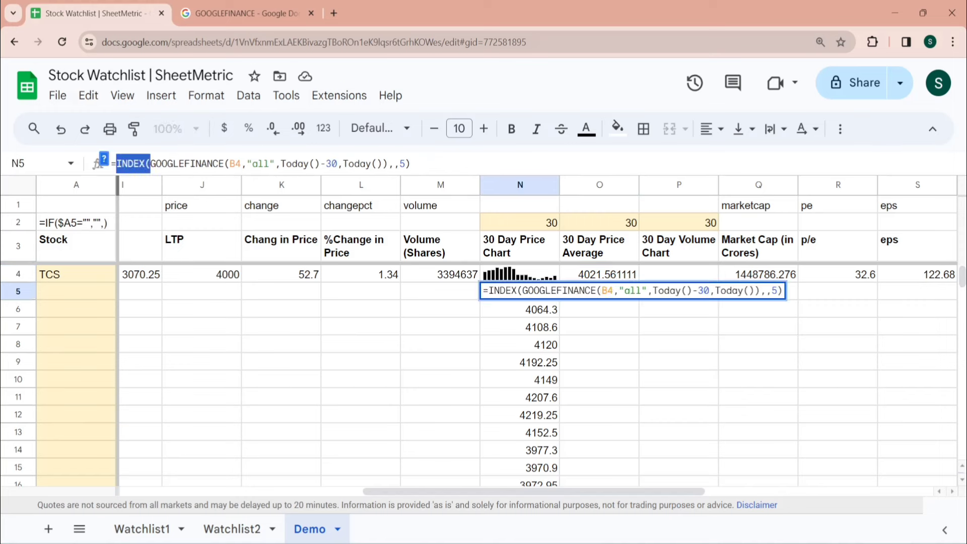
key(BackSpace)
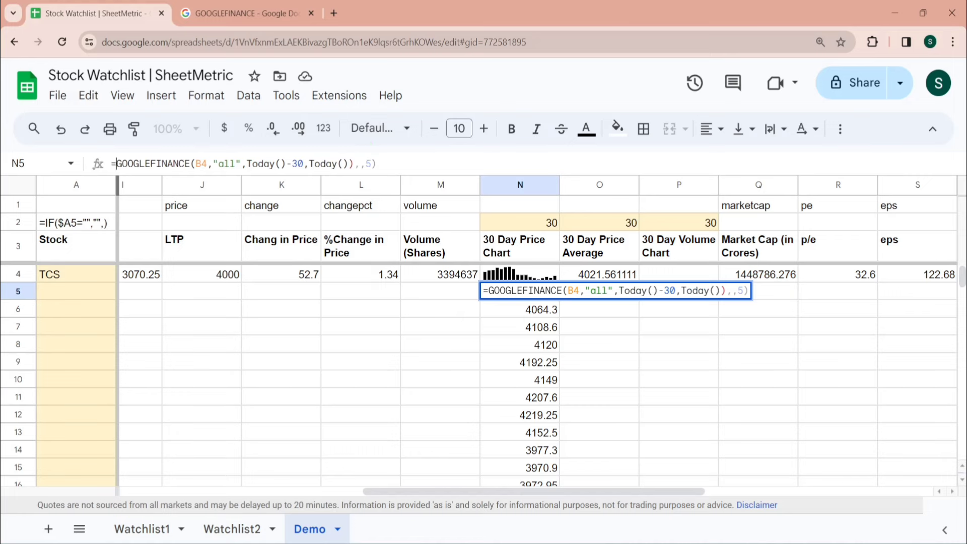
key(End)
key(BackSpace)
key(BackSpace)
key(BackSpace)
key(BackSpace)
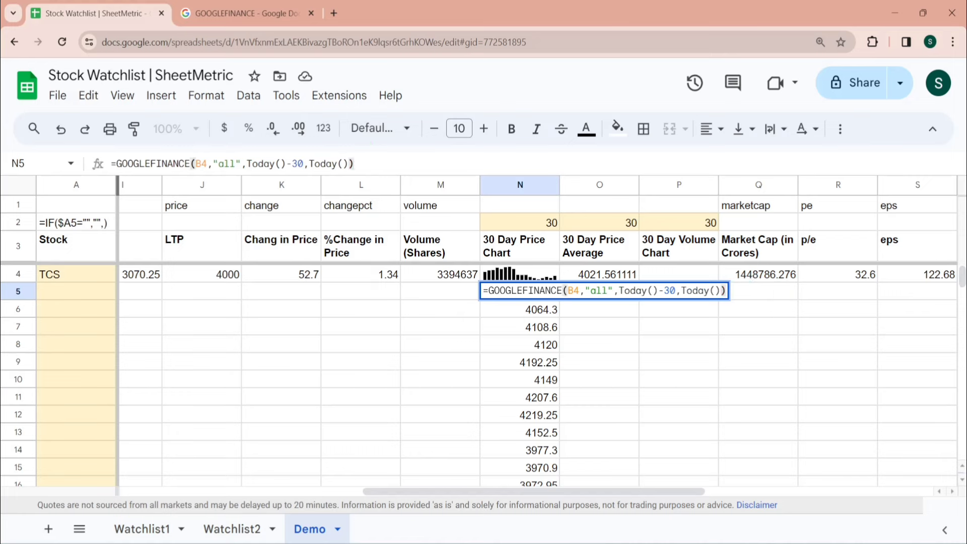
key(Return)
key(Up)
key(Right)
key(Right)
key(Right)
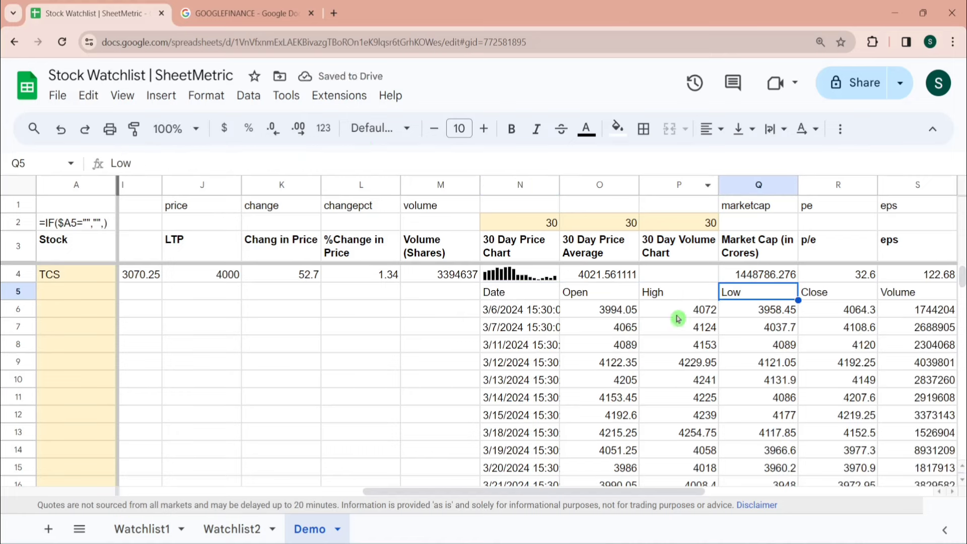
Wrap the GOOGLEFINANCE formula in N5 in INDEX so that it returns column 6, the volume
click(505, 291)
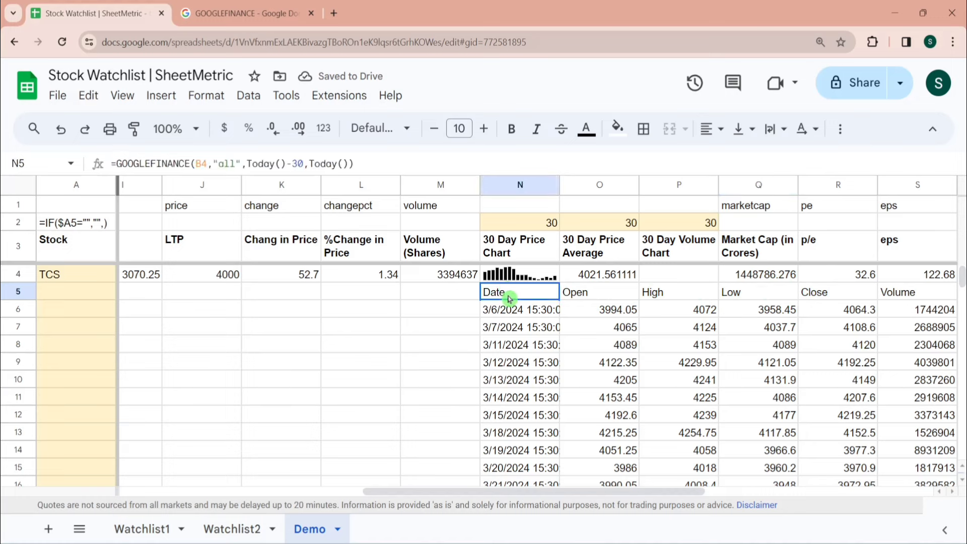
click(121, 164)
text(INDEX)
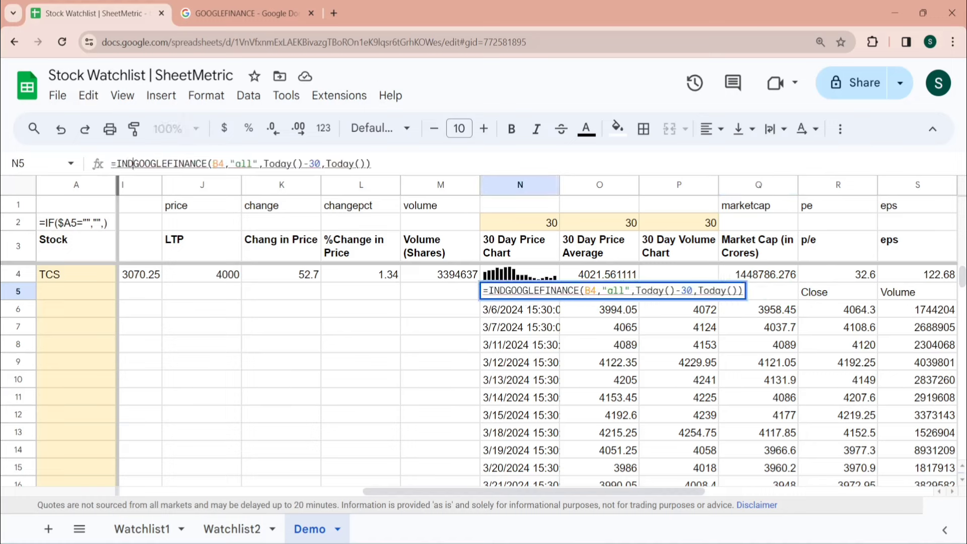
text(()
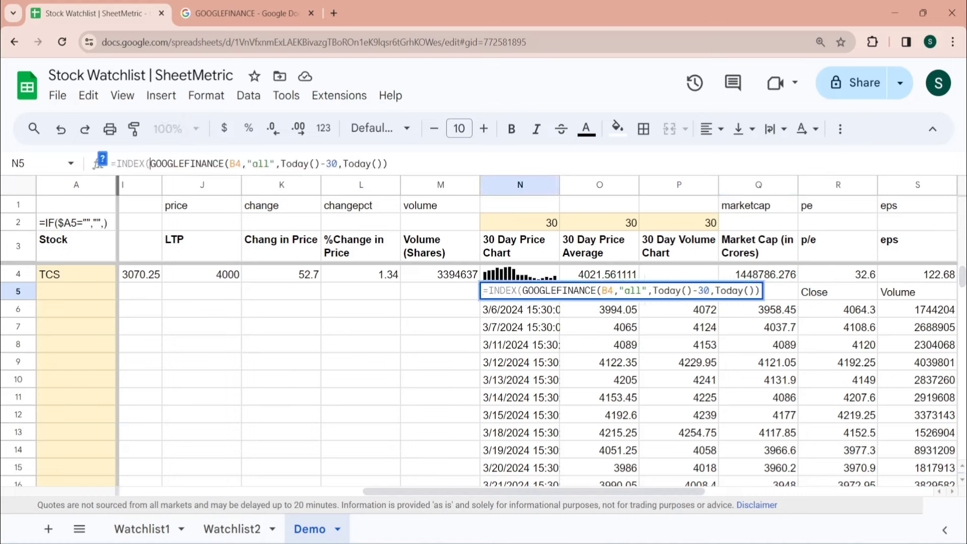
text(,,)
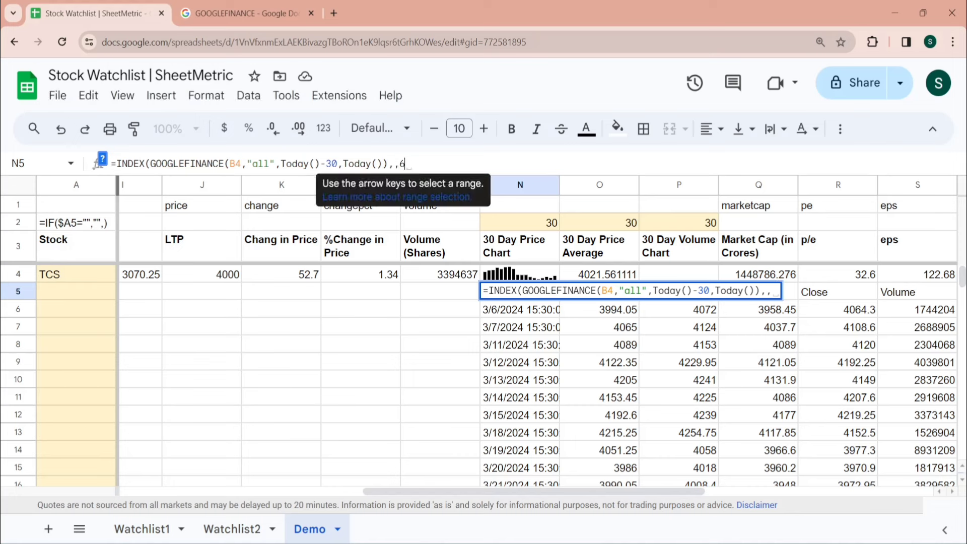
text(6))
key(Return)
click(520, 291)
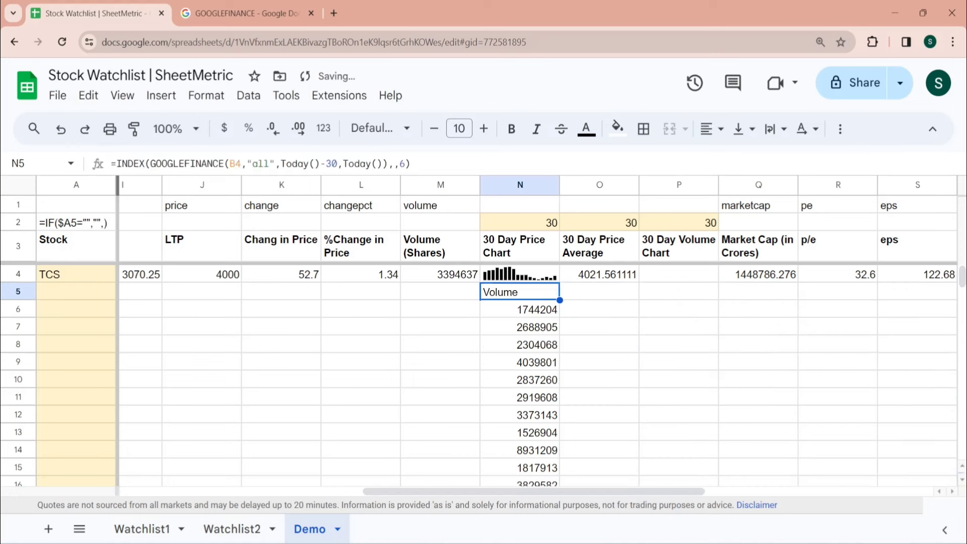
Copy the full text of the INDEX formula in N5 and leave the cell unchanged
click(599, 291)
click(599, 274)
click(600, 291)
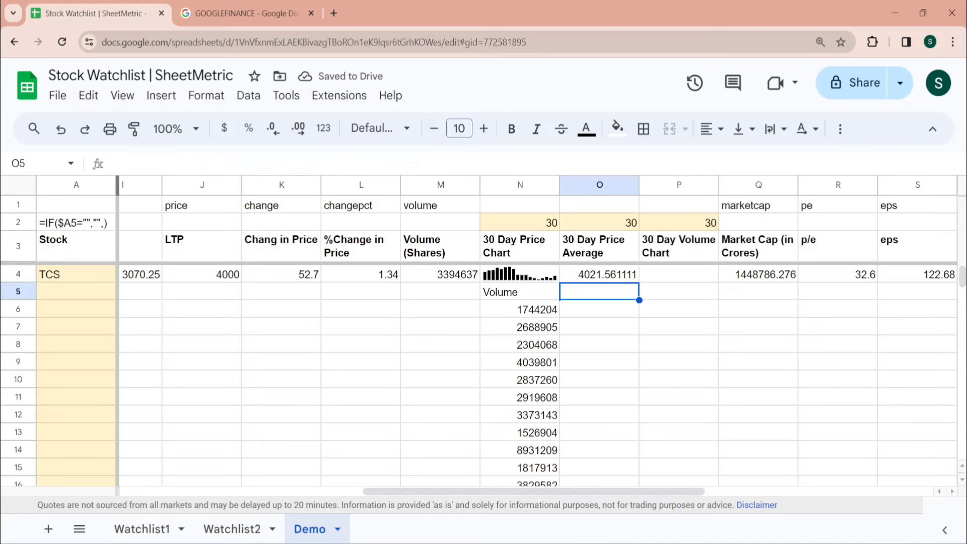
click(520, 291)
click(599, 291)
double_click(520, 291)
drag(411, 164, 89, 150)
key(ctrl+c)
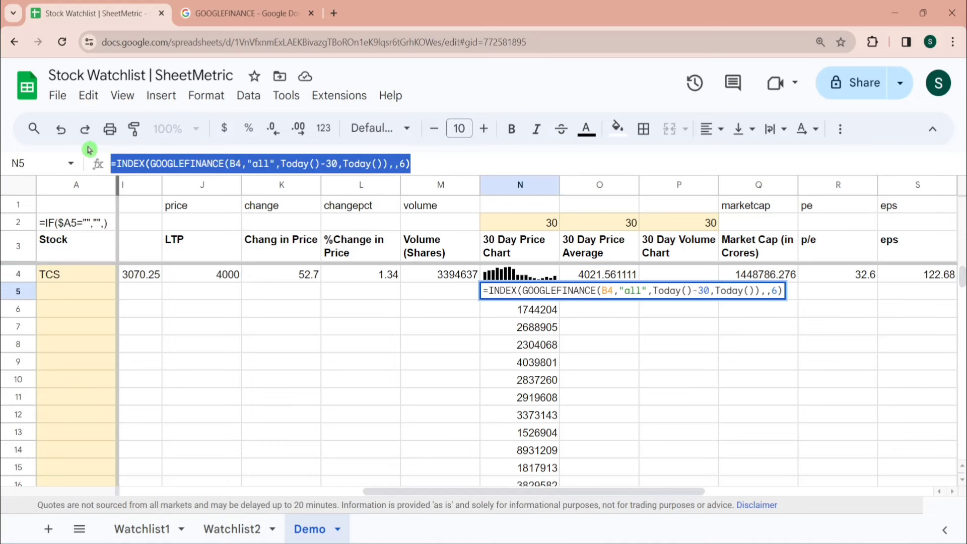
key(Escape)
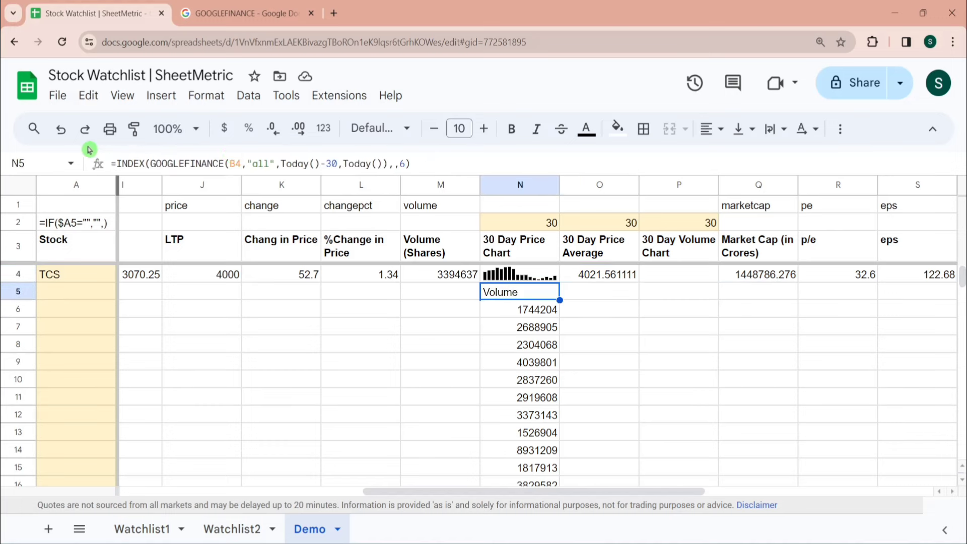
Start a SPARKLINE formula in P4 using the copied INDEX formula as its data argument
click(668, 274)
text(=spark)
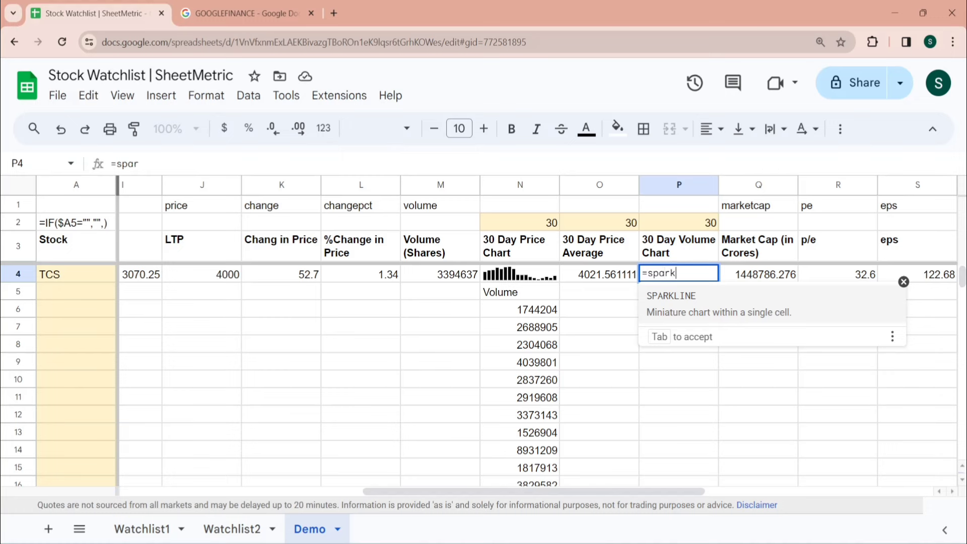
text(l)
click(698, 305)
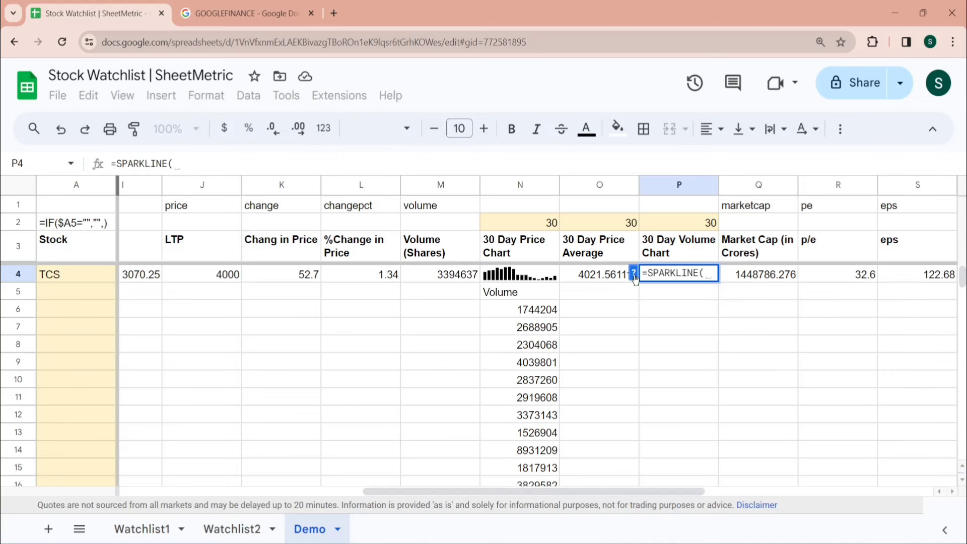
click(726, 318)
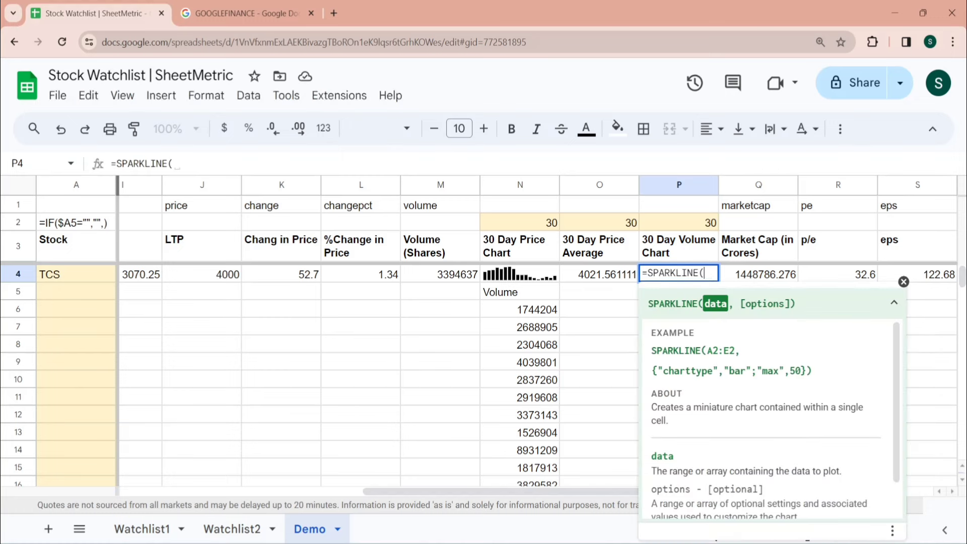
key(ctrl+v)
text(,)
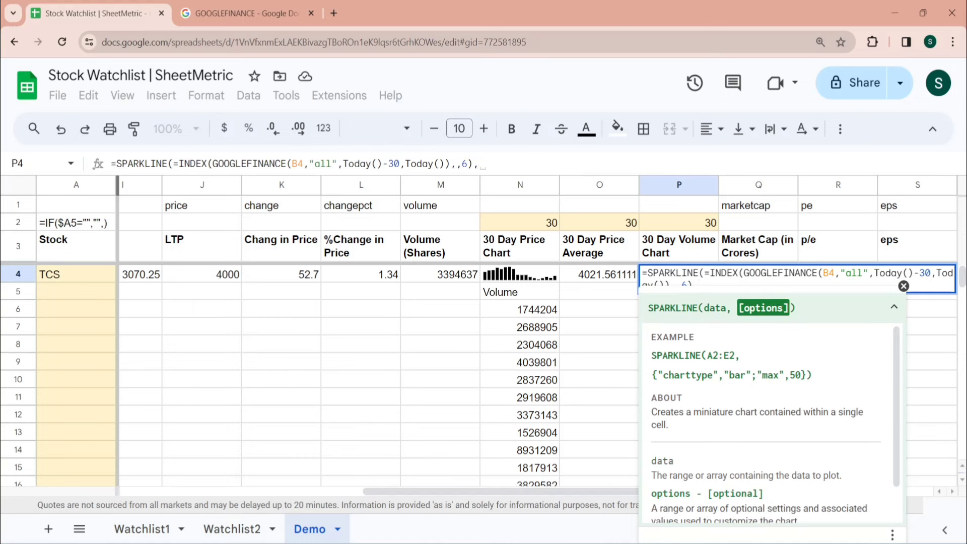
Complete the SPARKLINE options in P4 with {"charttype","Column"} and close the formula
drag(653, 375, 752, 375)
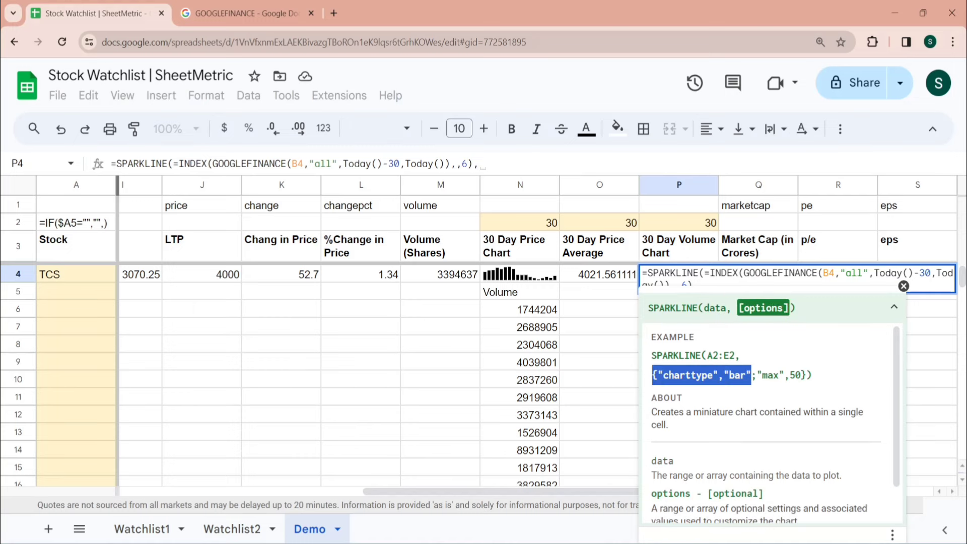
key(ctrl+c)
key(ctrl+v)
key(BackSpace)
key(BackSpace)
key(BackSpace)
key(BackSpace)
text(Column"}))
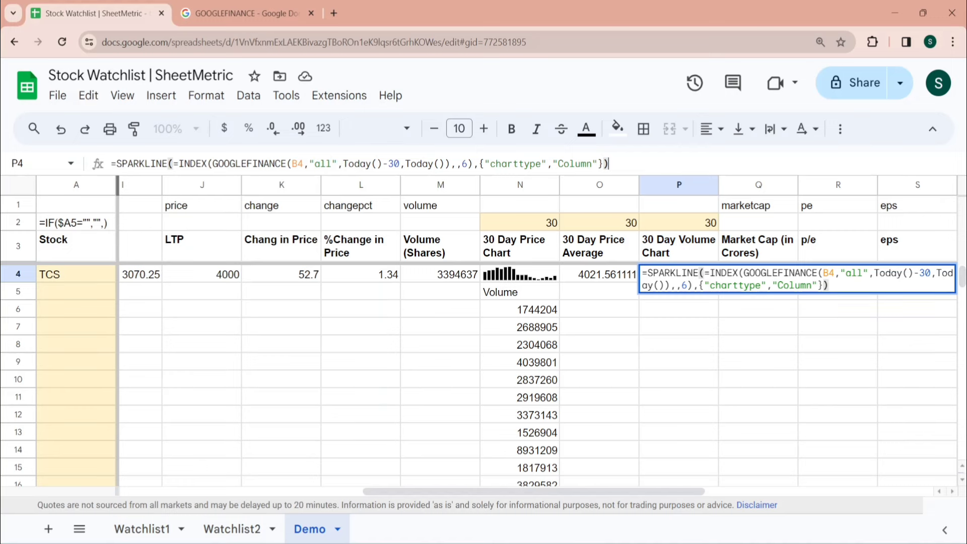
Replace the fixed 30 days in P4's formula with the absolute reference $P$2 and commit the formula
key(BackSpace)
key(BackSpace)
text(P2)
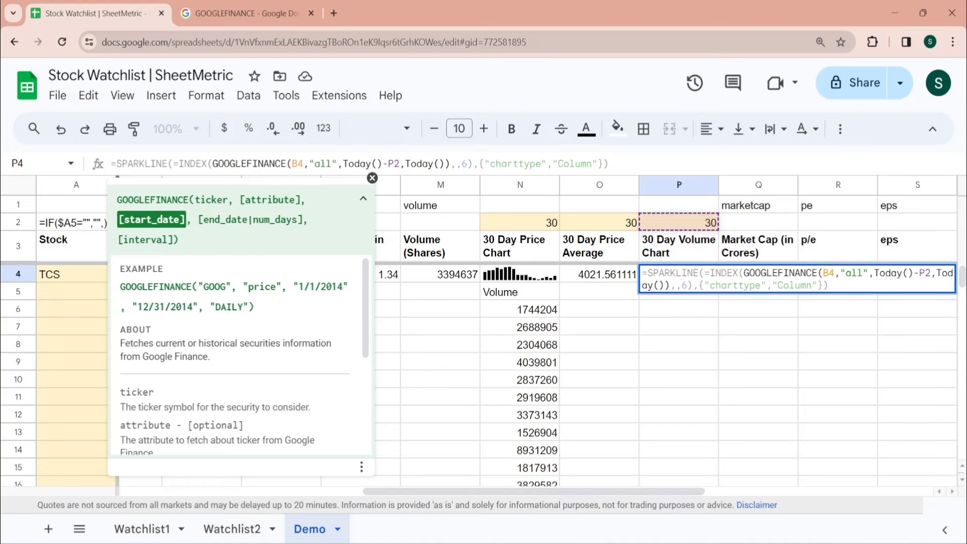
key(F4)
key(Return)
key(Up)
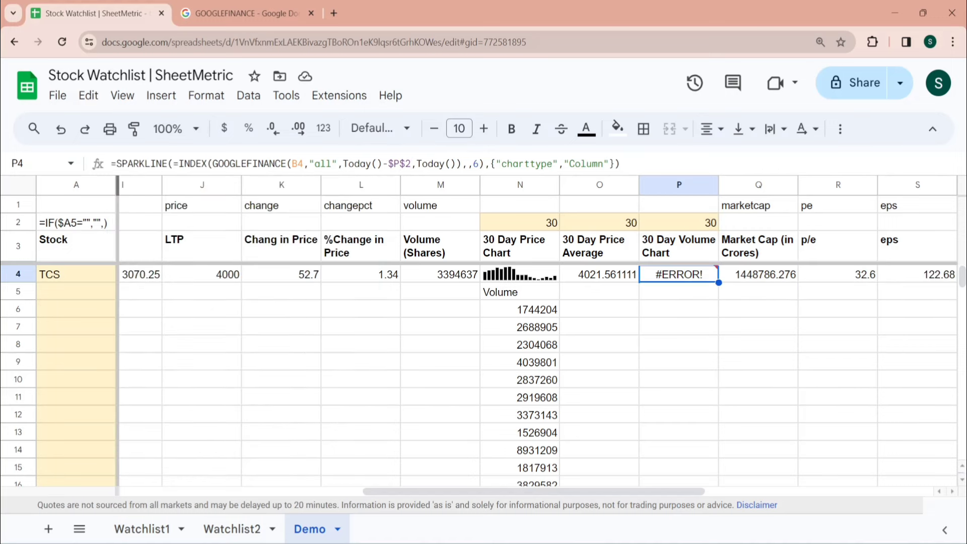
Remove the extra equals sign before INDEX in the SPARKLINE formula in P4
click(179, 164)
key(BackSpace)
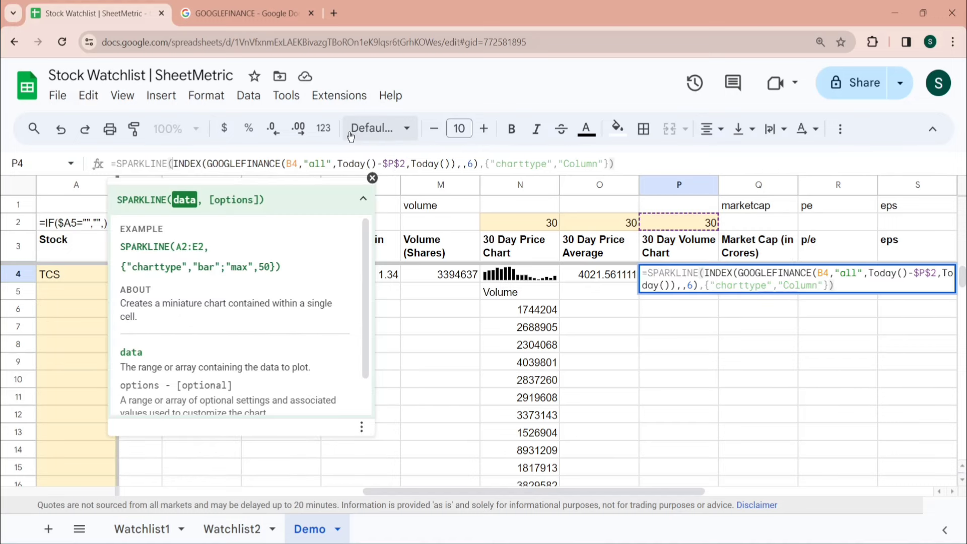
key(Return)
key(Up)
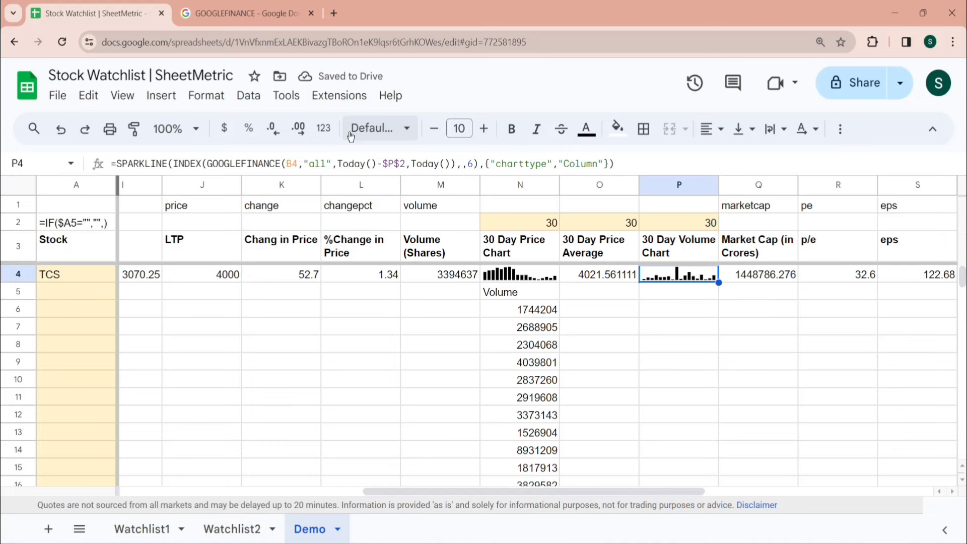
Set the volume chart's day count in P2 to 20
key(Up)
key(Up)
text(20)
key(Return)
key(Up)
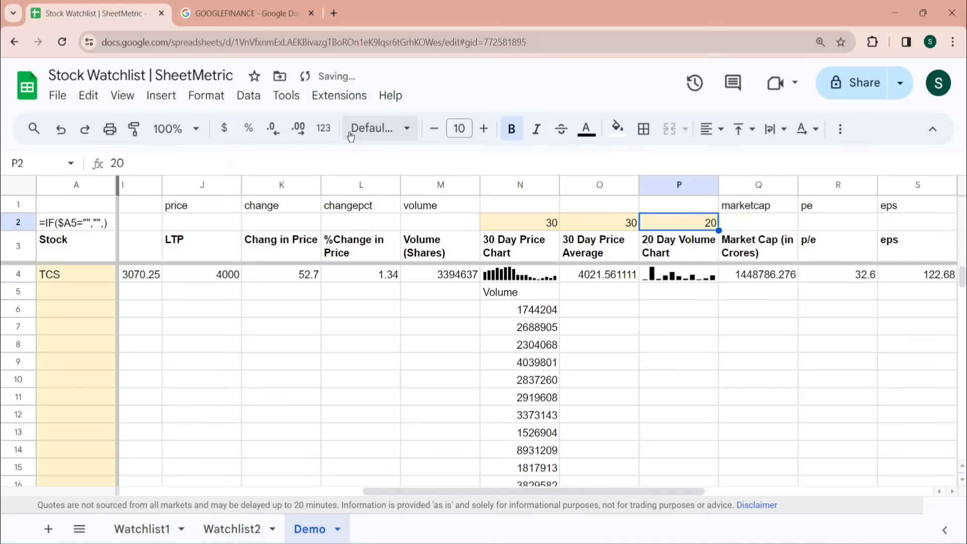
Note the large-cap threshold below the p/e and eps columns: 20000 in R6 and Large Cap in S6
key(Right)
key(Right)
key(Right)
key(Right)
key(Right)
key(Right)
key(Right)
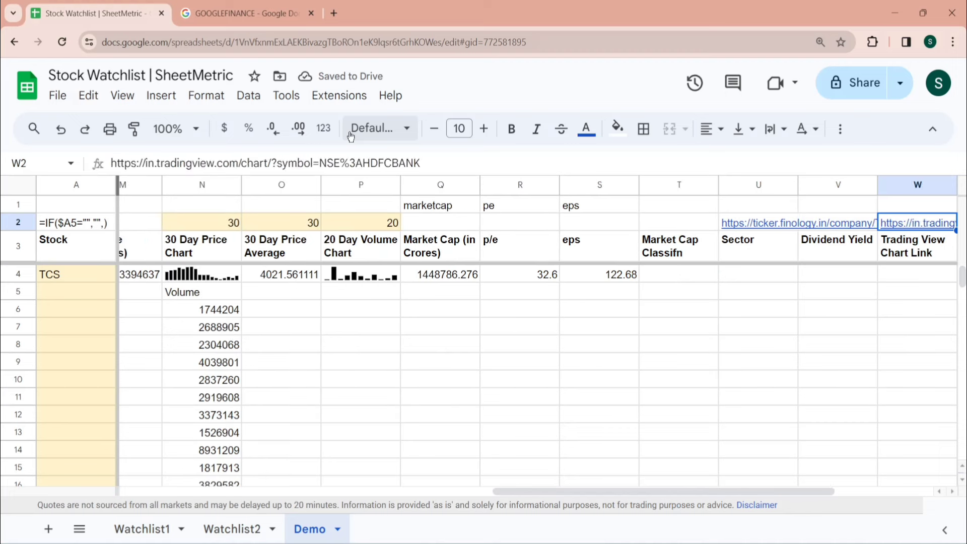
key(Left)
key(Left)
key(Left)
key(Left)
key(Down)
key(Down)
key(Down)
key(Down)
key(Left)
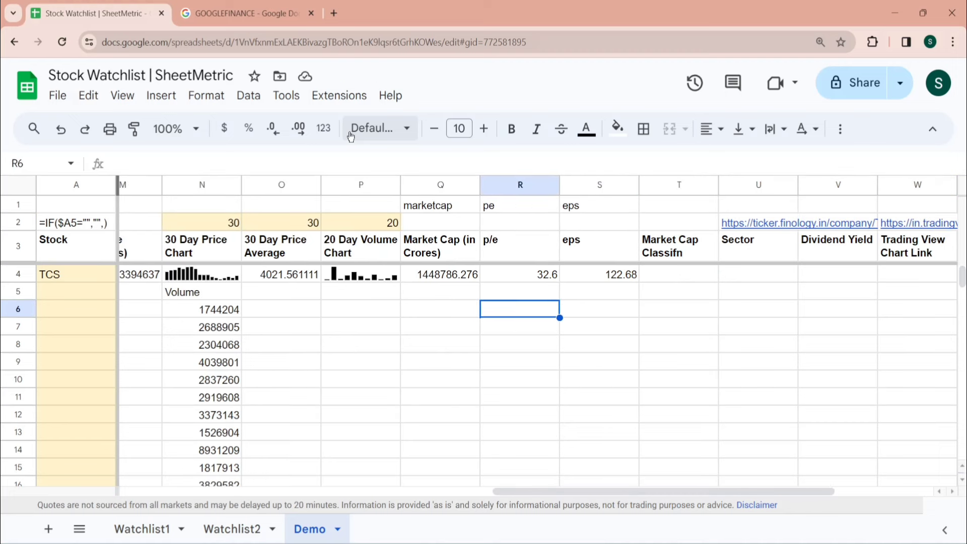
text(20000)
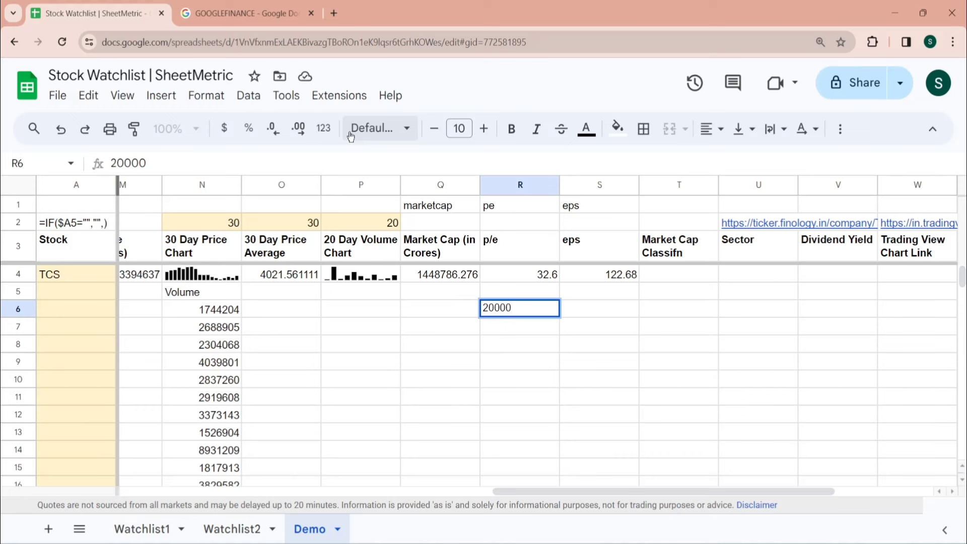
key(Tab)
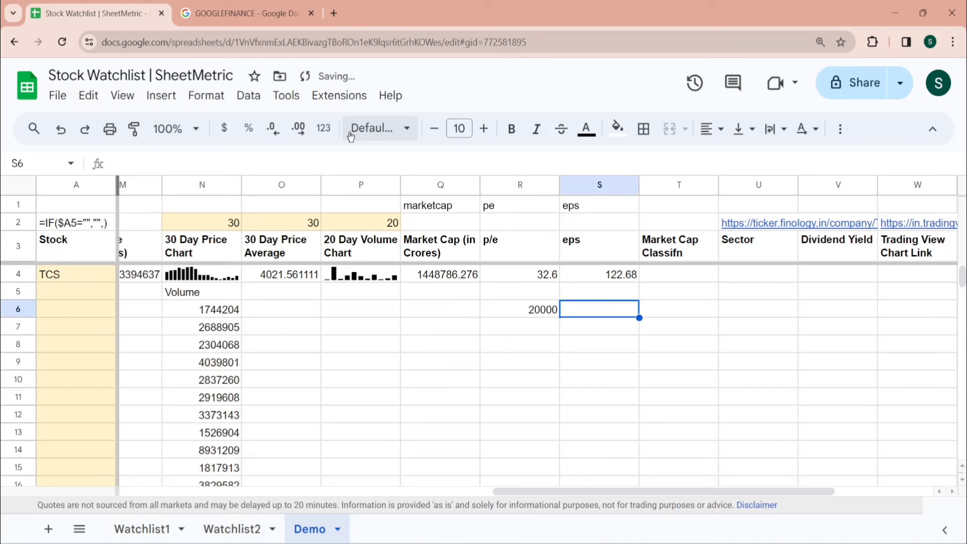
text(Large Cap)
key(Return)
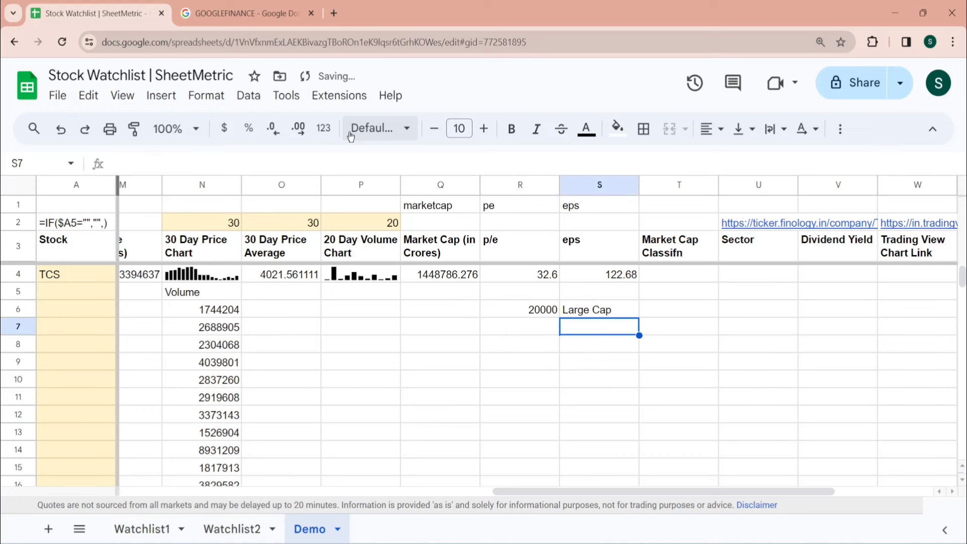
Add the mid-cap range in the next row: 5-20K in R7 and Mid Cap in S7
key(Left)
text(5-20K)
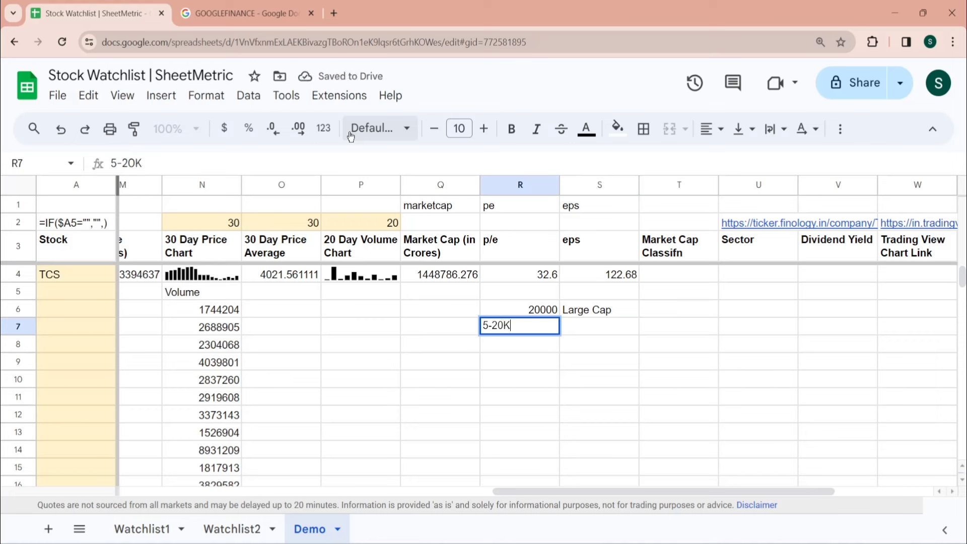
key(Tab)
text(Mid Cap)
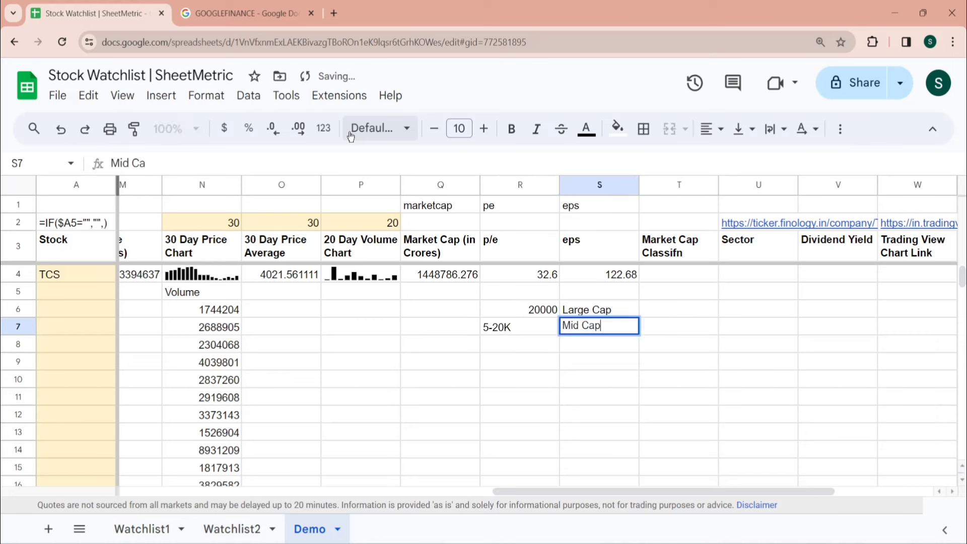
key(Return)
Add the small-cap range below the mid-cap row: <5K in R8 and Small Cap in S8
key(Left)
text(<)
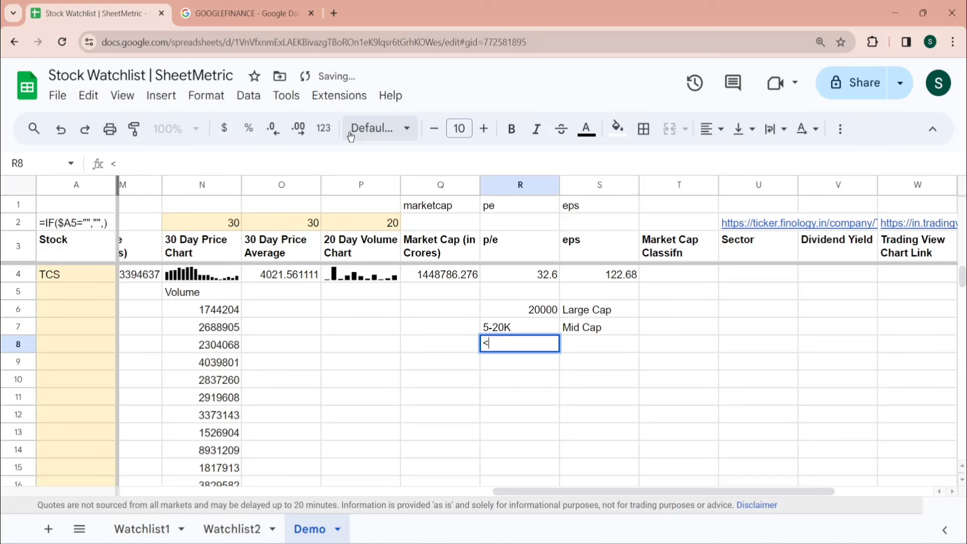
text(5K)
key(Tab)
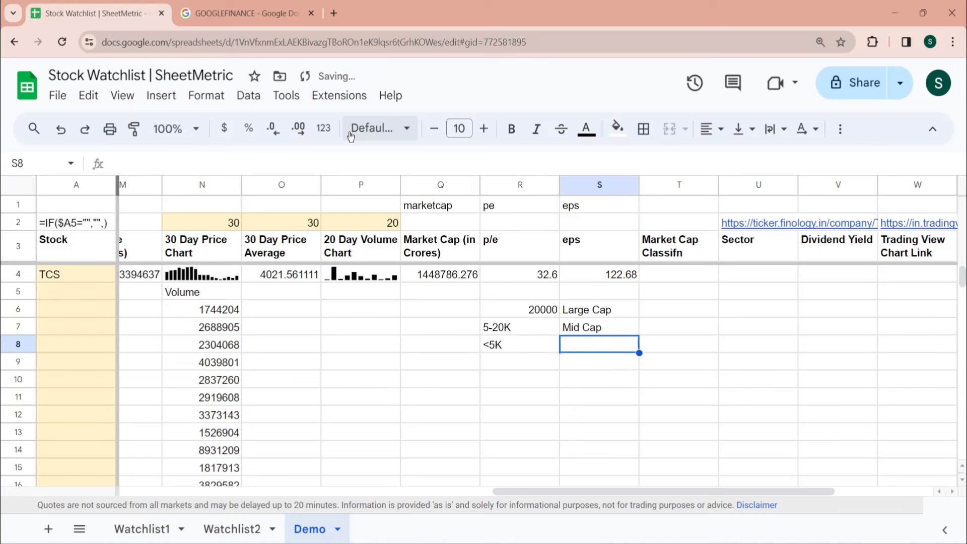
text(Small)
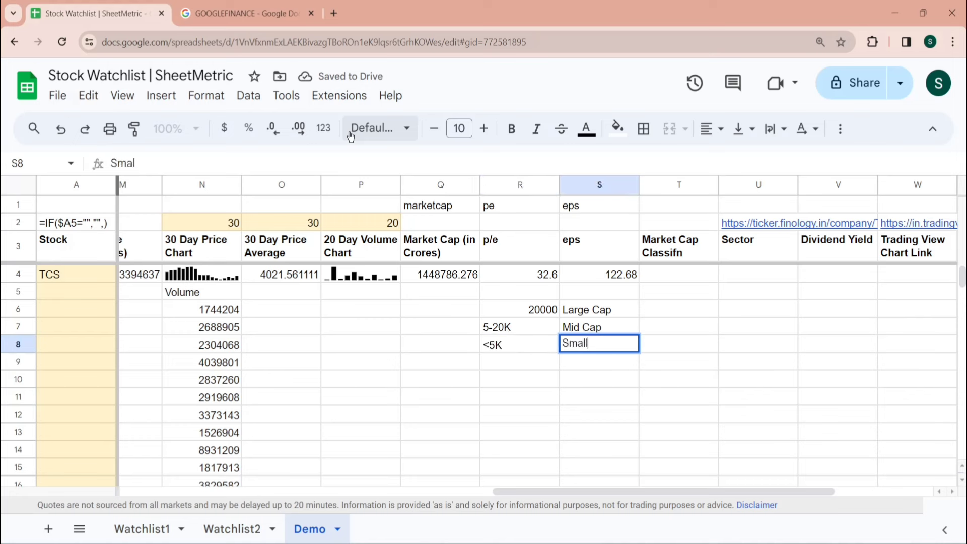
text( Cap)
Start an IFS formula in the Market Cap Classifn cell T4 and review its condition and value arguments
key(Up)
key(Up)
key(Up)
key(Up)
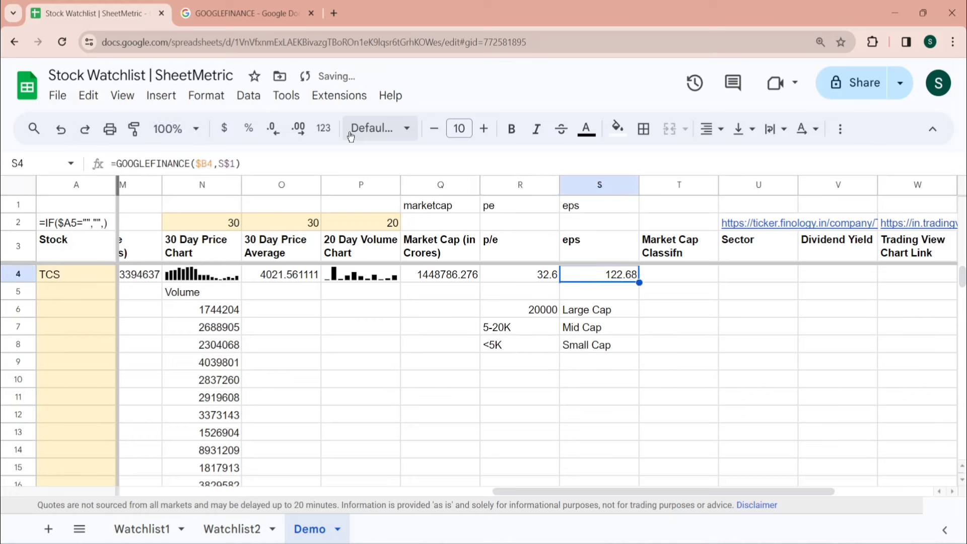
key(Left)
key(Left)
key(Right)
key(Right)
key(Right)
text(=)
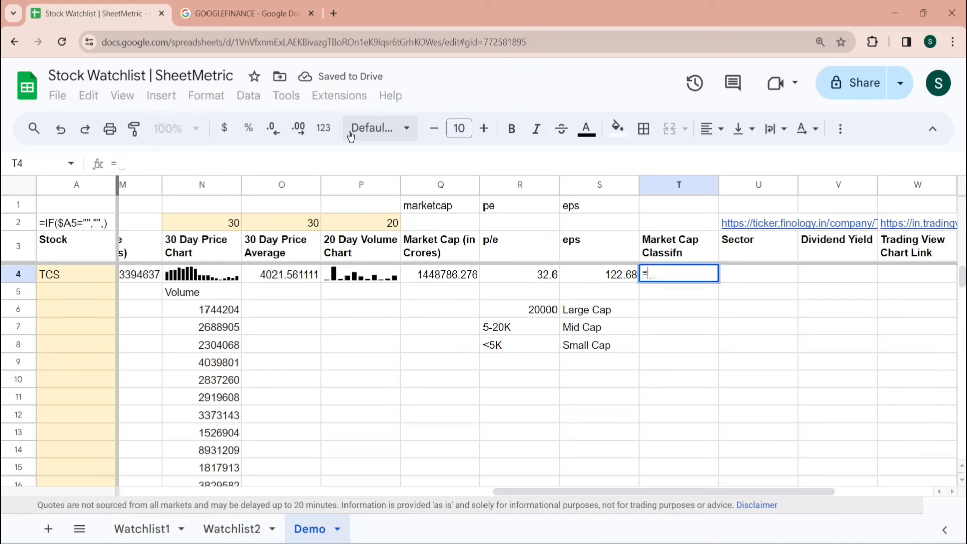
text(IFS)
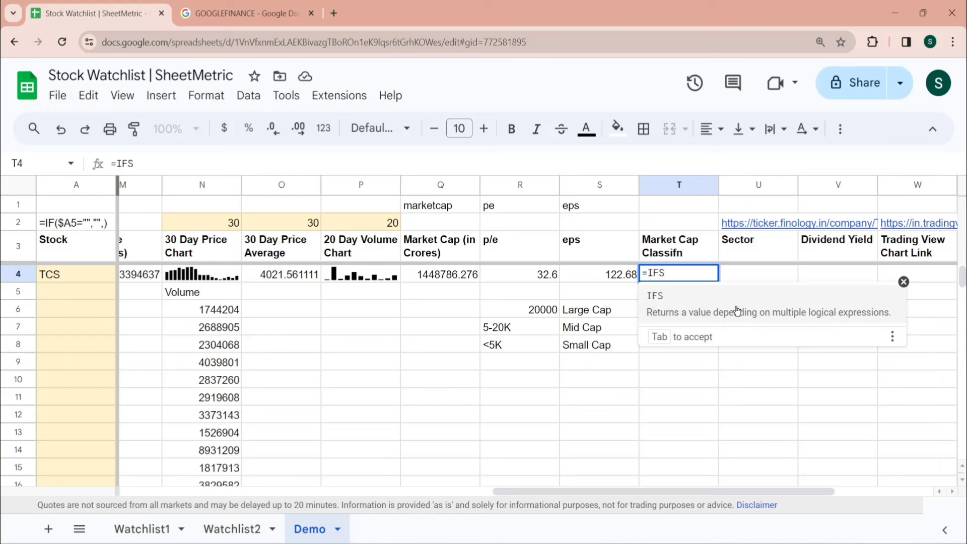
click(694, 312)
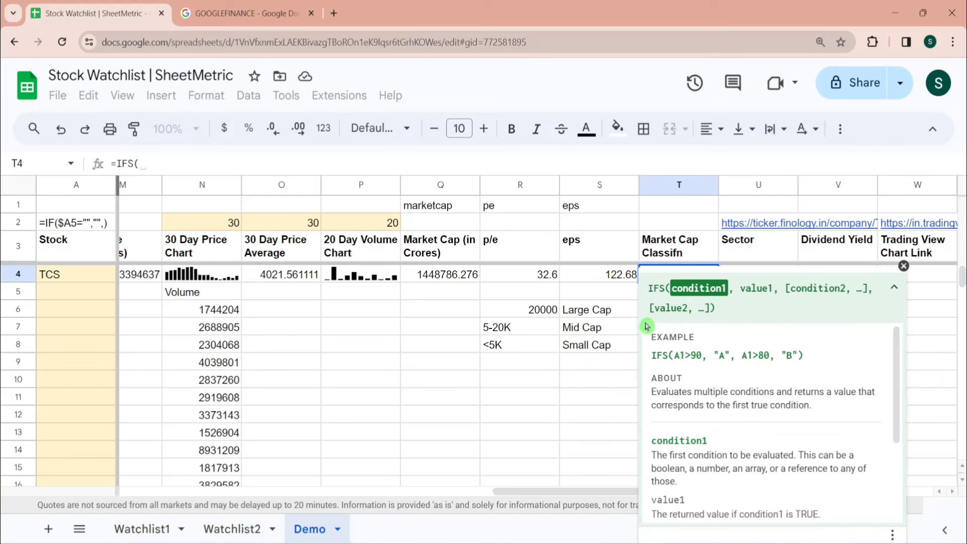
click(671, 292)
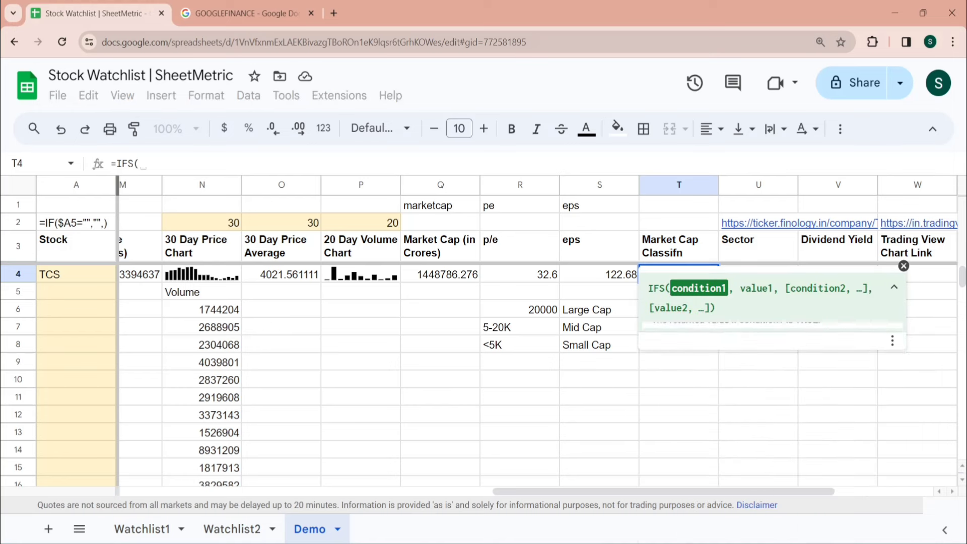
drag(674, 292, 774, 290)
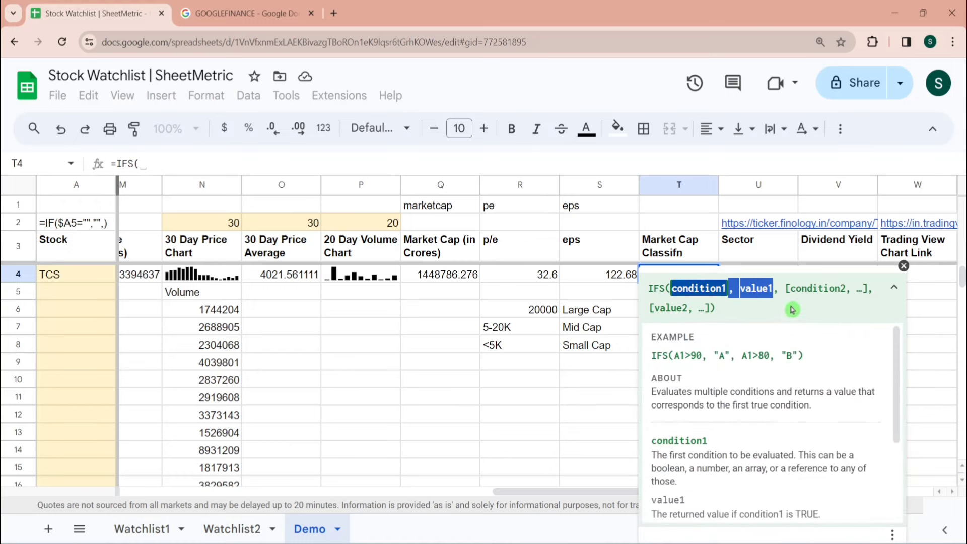
drag(788, 288, 861, 288)
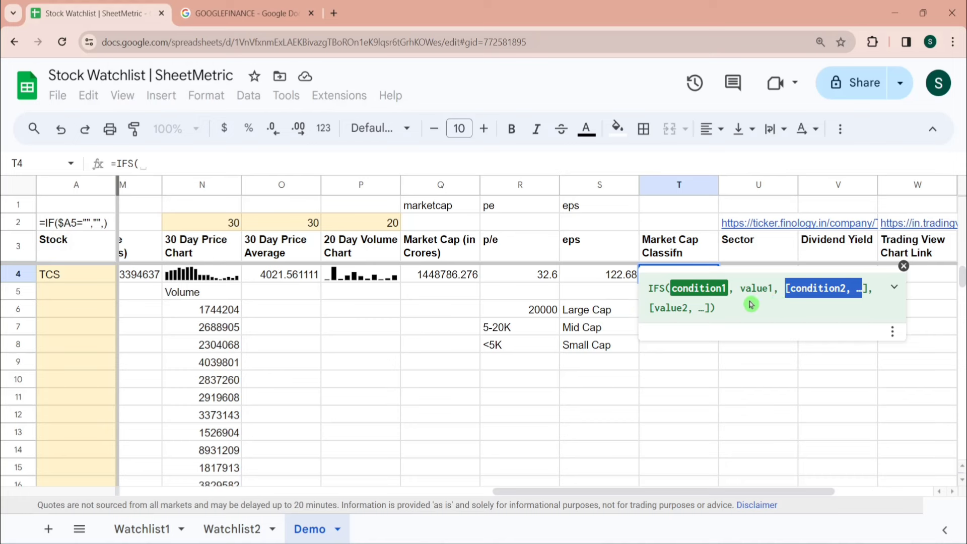
click(902, 267)
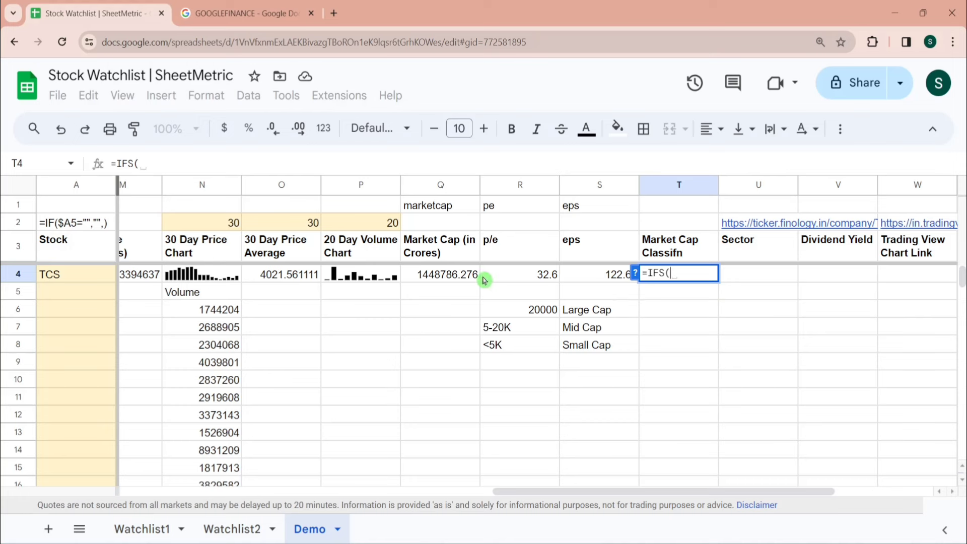
Add the first IFS condition in T4: Q4>20000 returns "Large Cap"
click(458, 279)
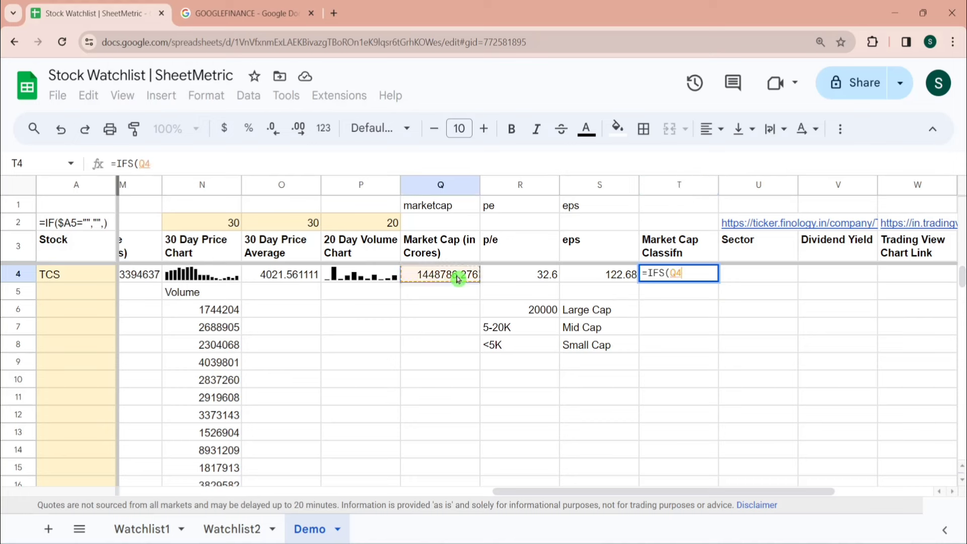
text(>2000)
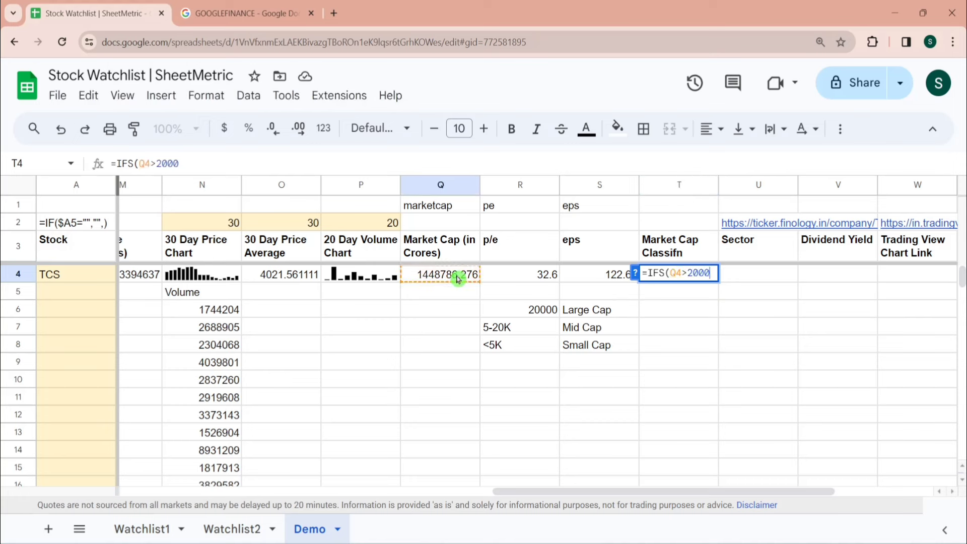
text(0,)
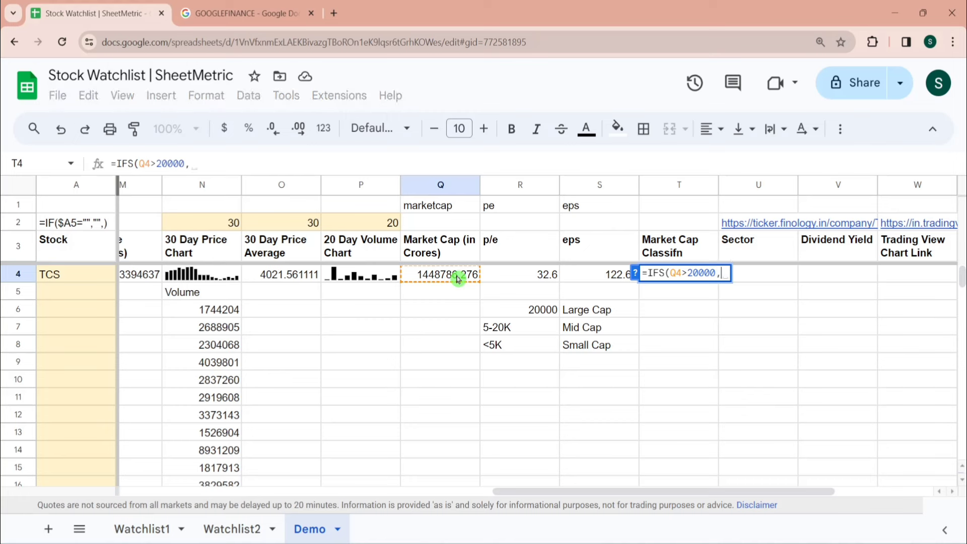
text("Large Cap",)
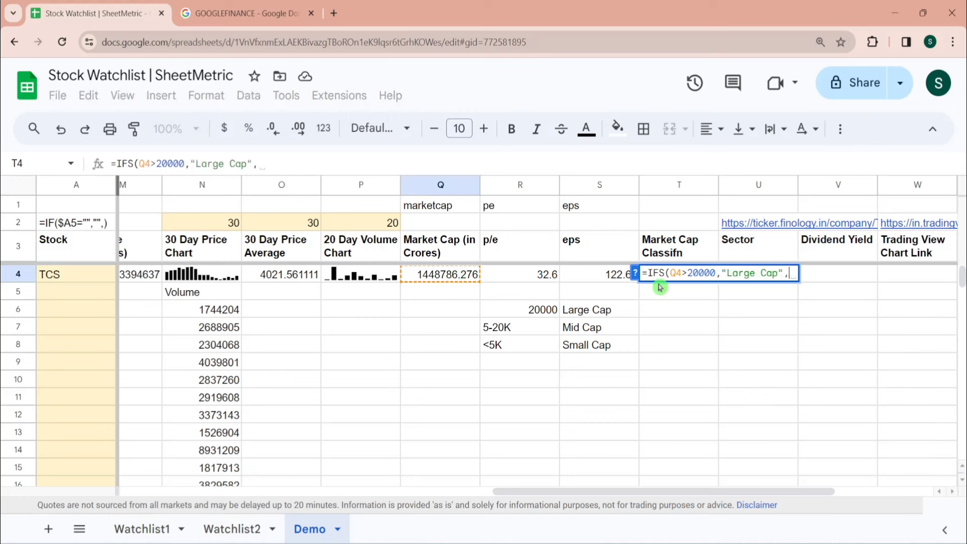
Add the second IFS condition in T4: Q4>=5000 returns "Mid Cap"
click(464, 277)
text(>)
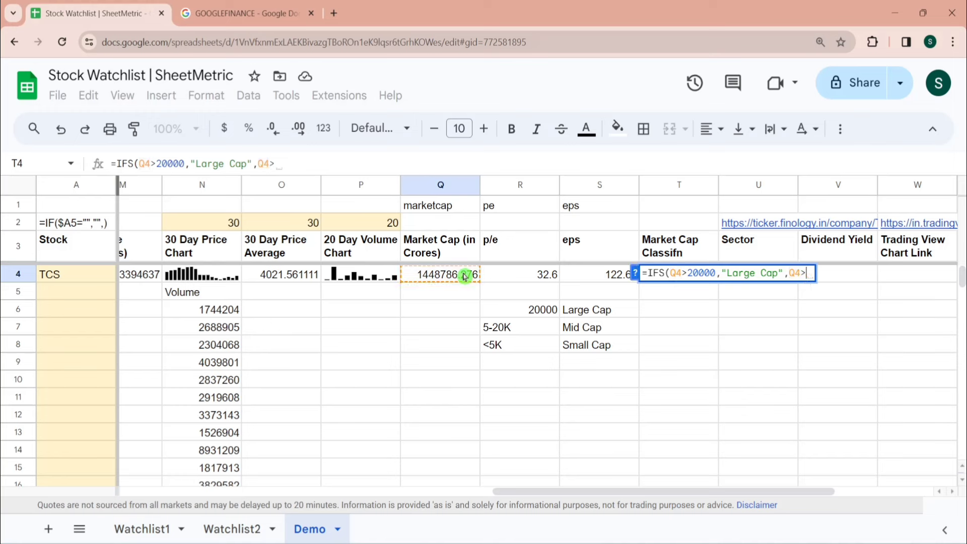
text(5000)
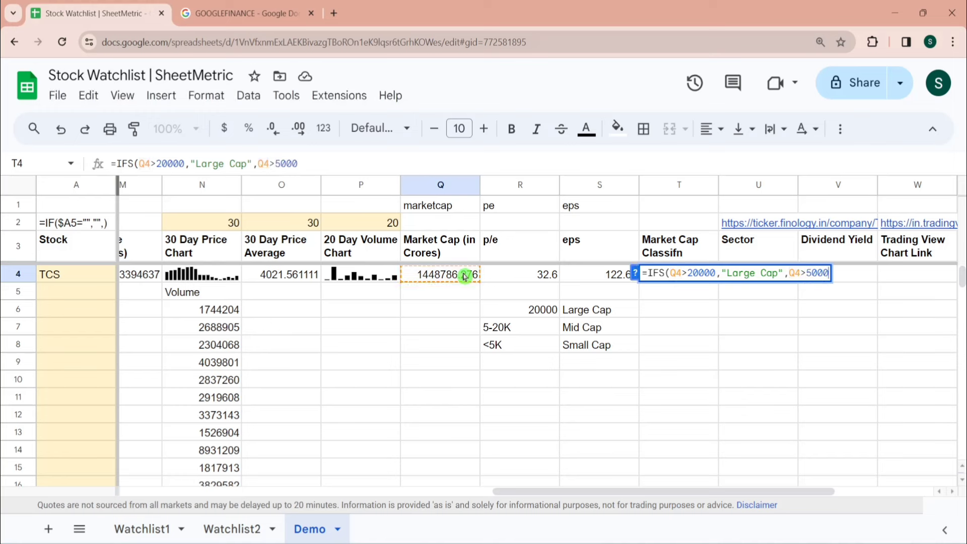
key(Left)
key(Left)
key(Left)
key(Left)
text(=5000)
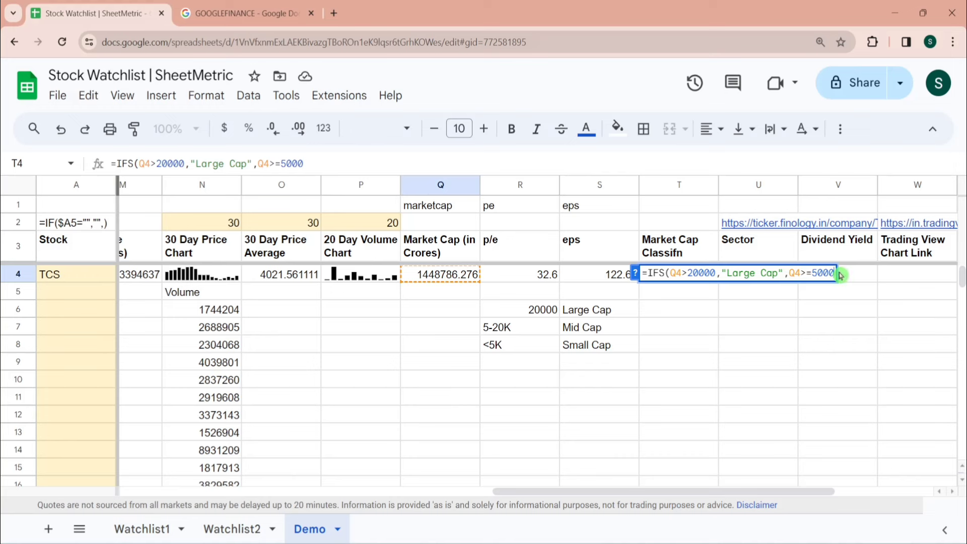
text(,"Mid Cap",)
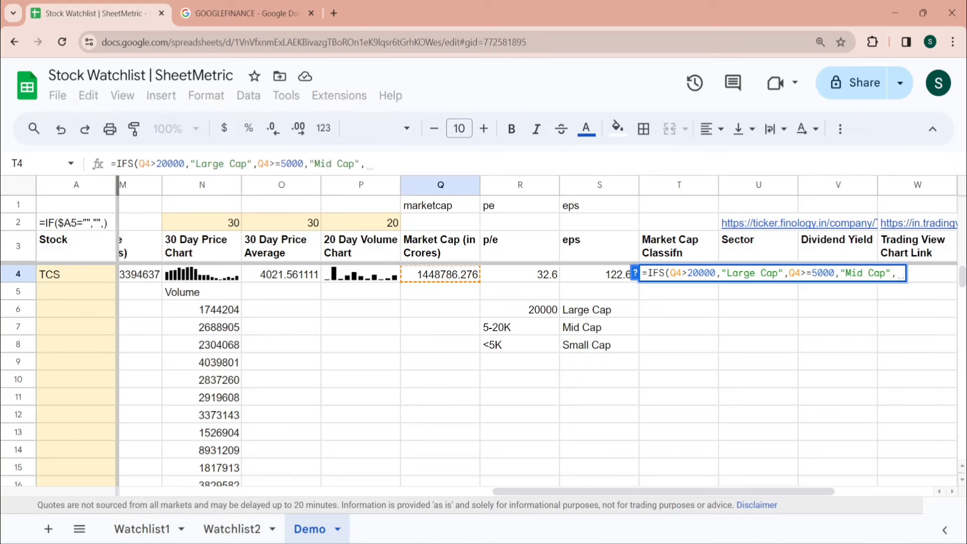
Complete the IFS formula in T4 with the condition Q4<5000 returning "Small Cap"
click(457, 277)
text(<)
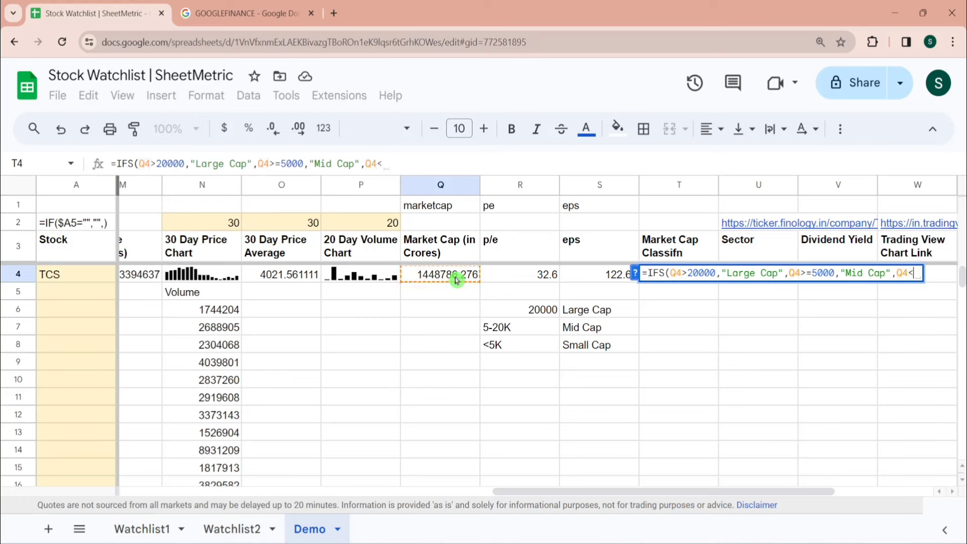
text(5000)
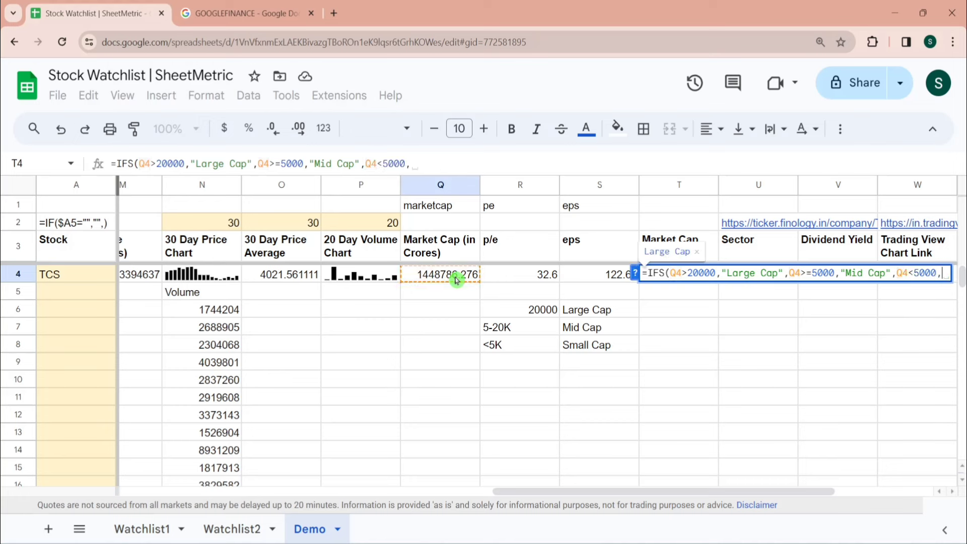
text(,"Small Cap)
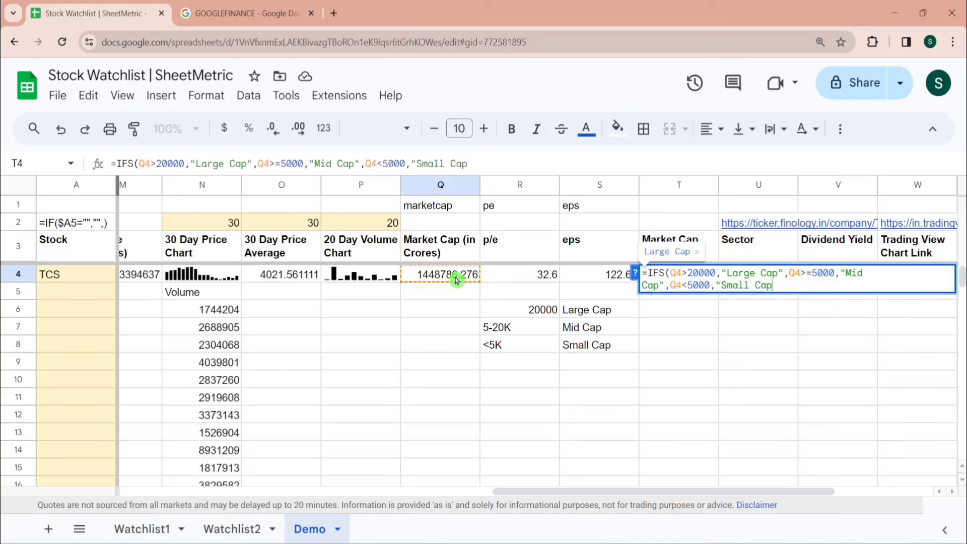
text("))
key(Return)
key(Up)
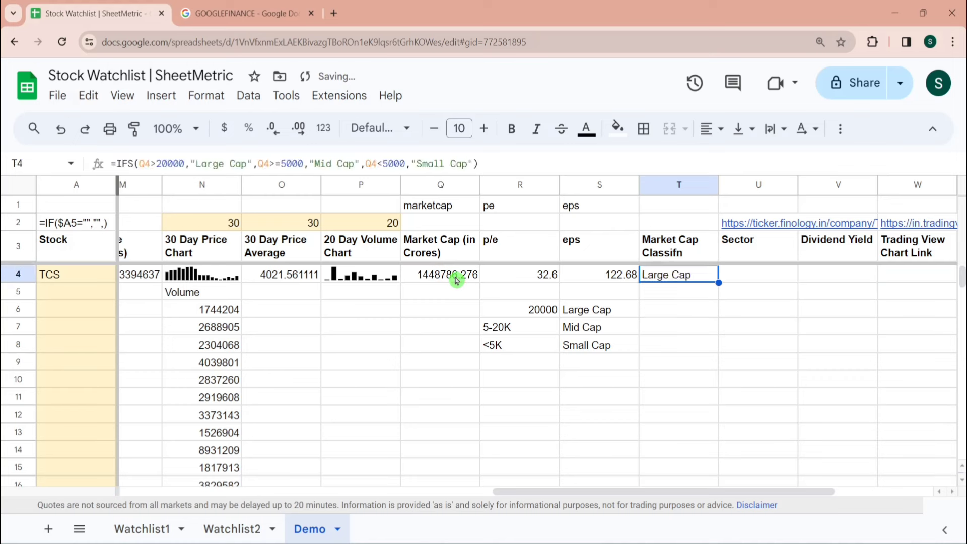
Delete the market cap threshold notes in R6:S8
key(Left)
key(Left)
key(Down)
key(Down)
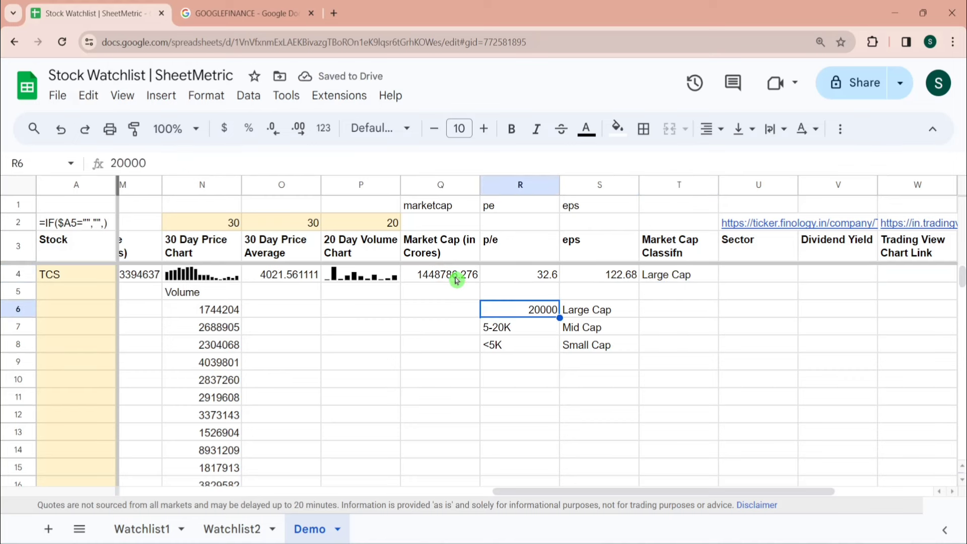
key(shift+Right)
key(shift+Down)
key(shift+Down)
key(Delete)
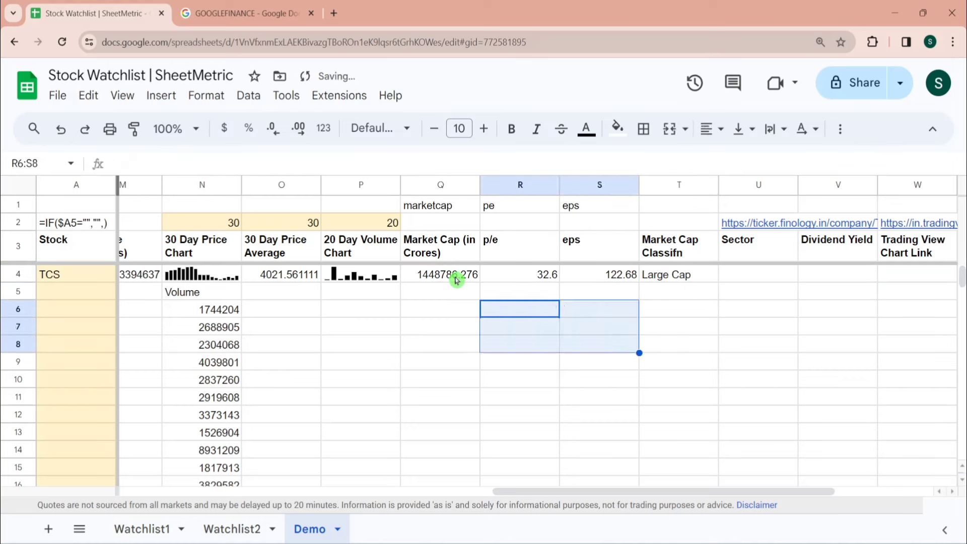
Start an IMPORTXML formula in cell U4 of the Sector column
key(Up)
key(Up)
key(Right)
key(Right)
key(Right)
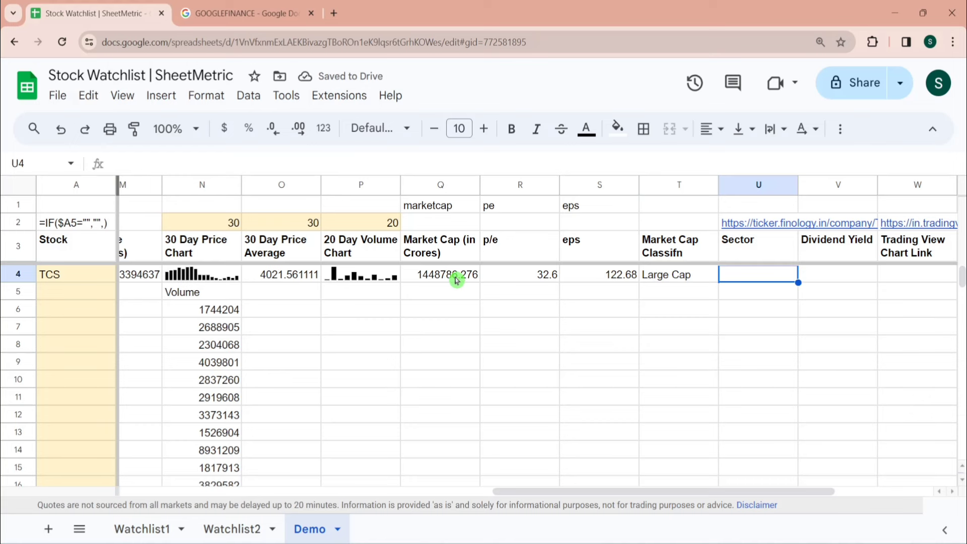
text(=)
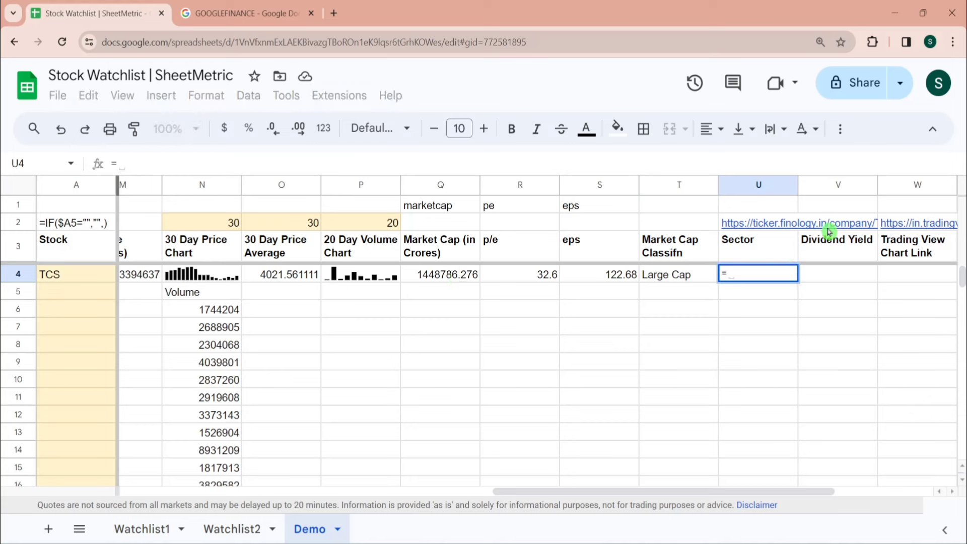
text(In)
key(BackSpace)
text(m)
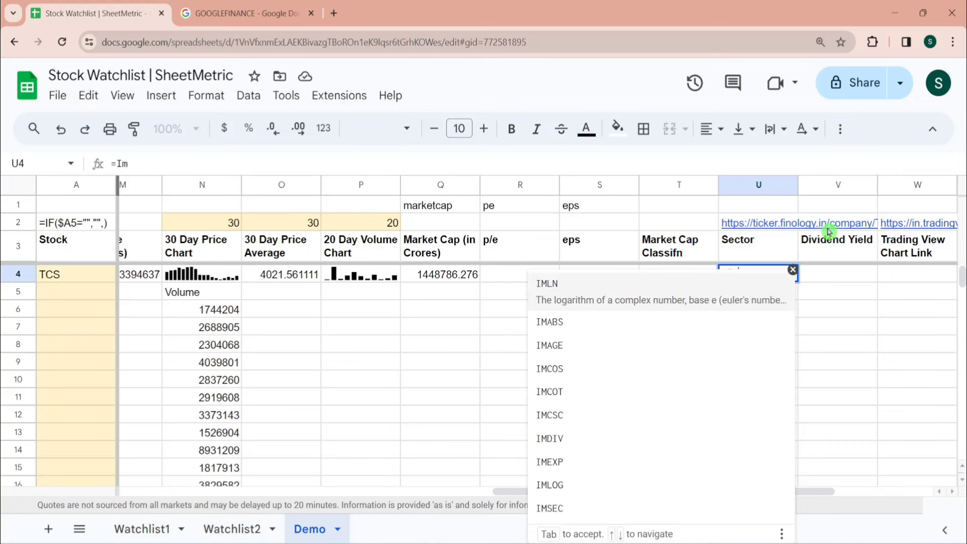
text(port)
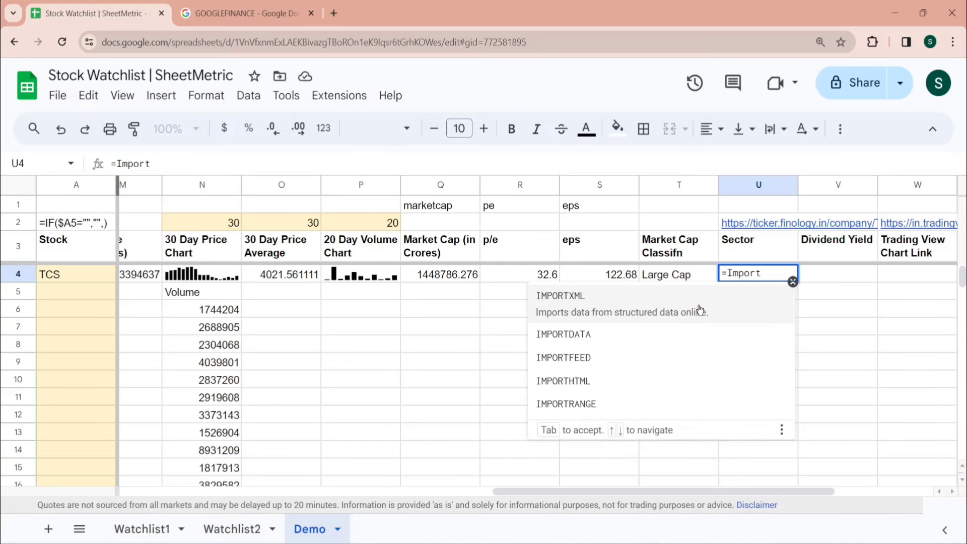
click(649, 317)
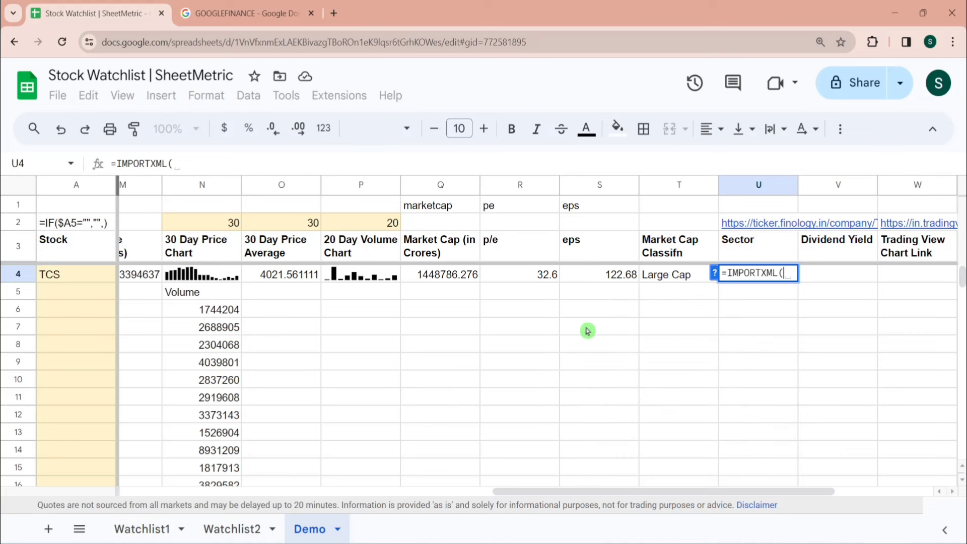
Review the IMPORTXML syntax help, including its url, xpath_query and locale arguments and the example
click(714, 276)
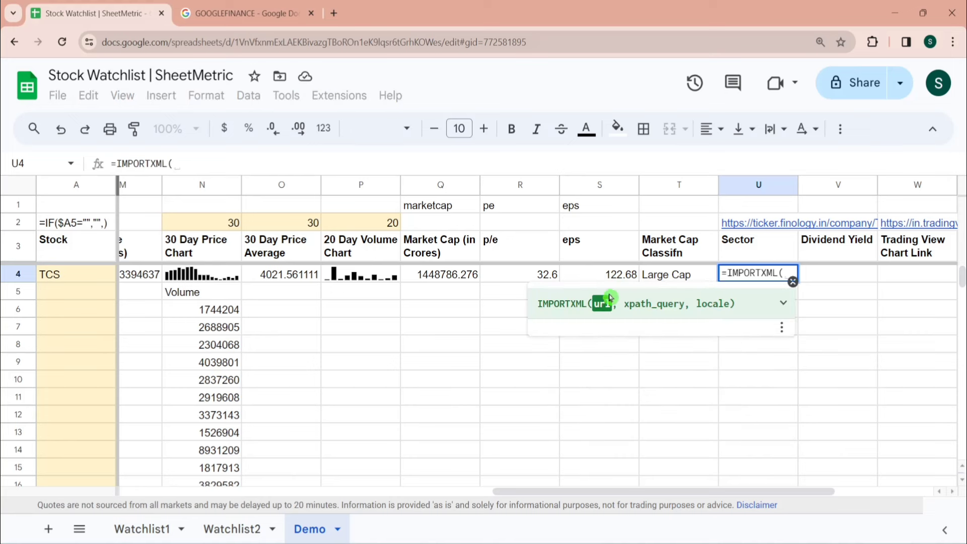
click(783, 303)
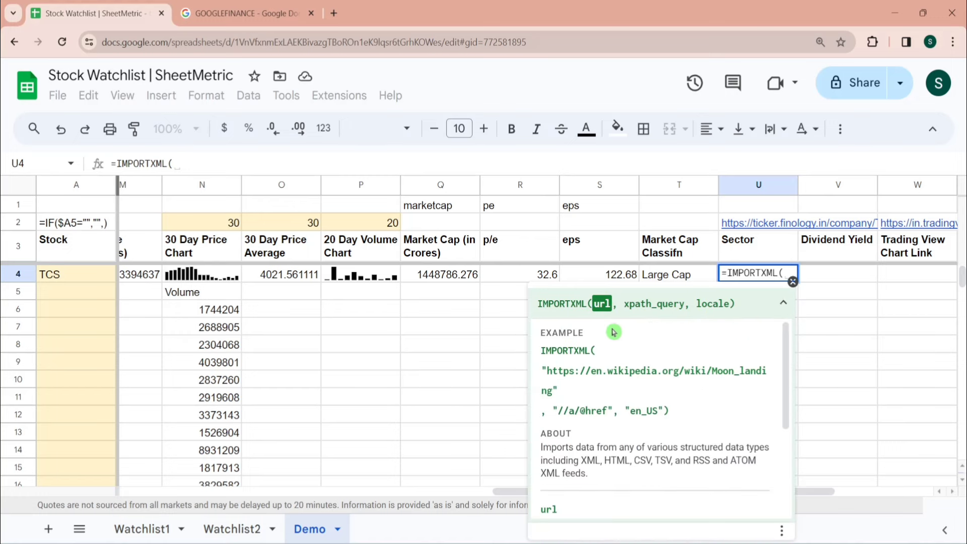
click(784, 303)
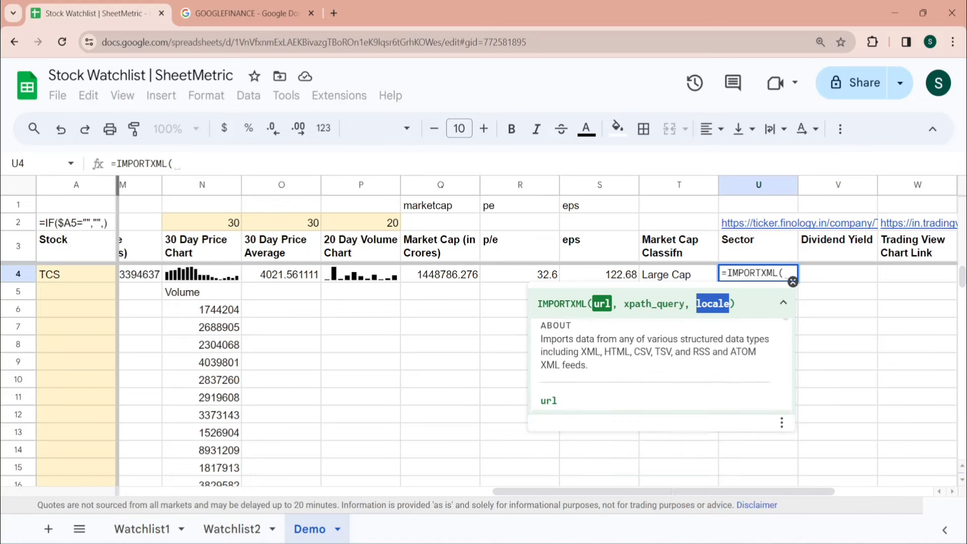
click(785, 304)
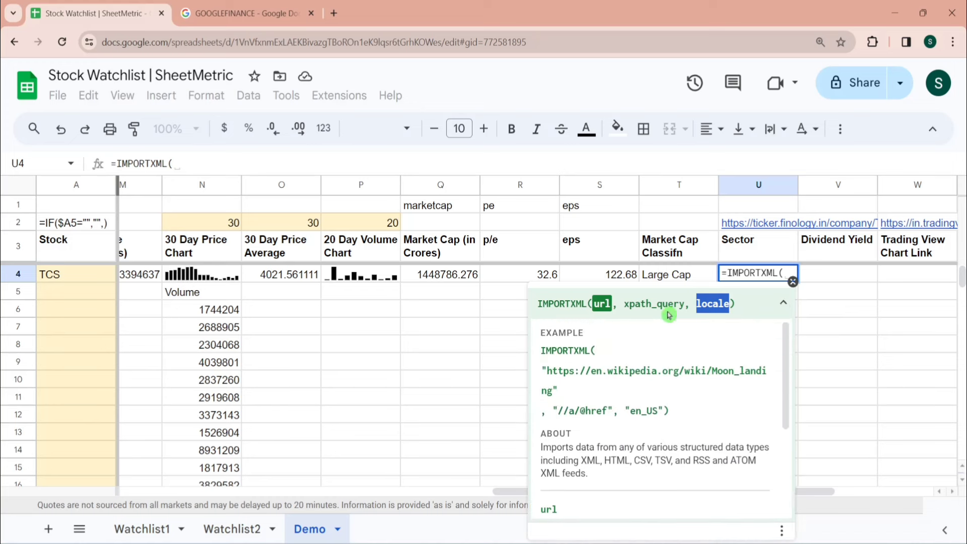
click(794, 283)
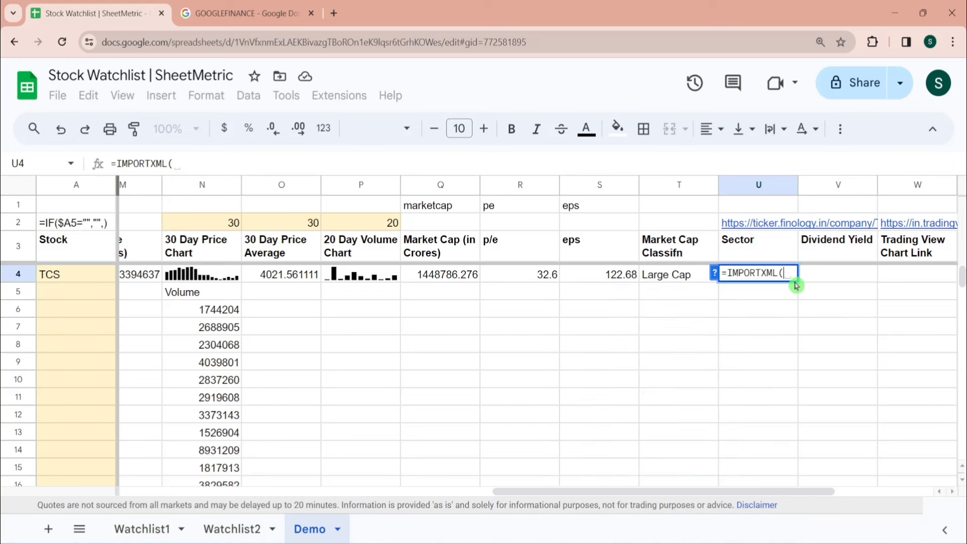
Open the ticker.finology.in company page linked in cell U2
click(761, 223)
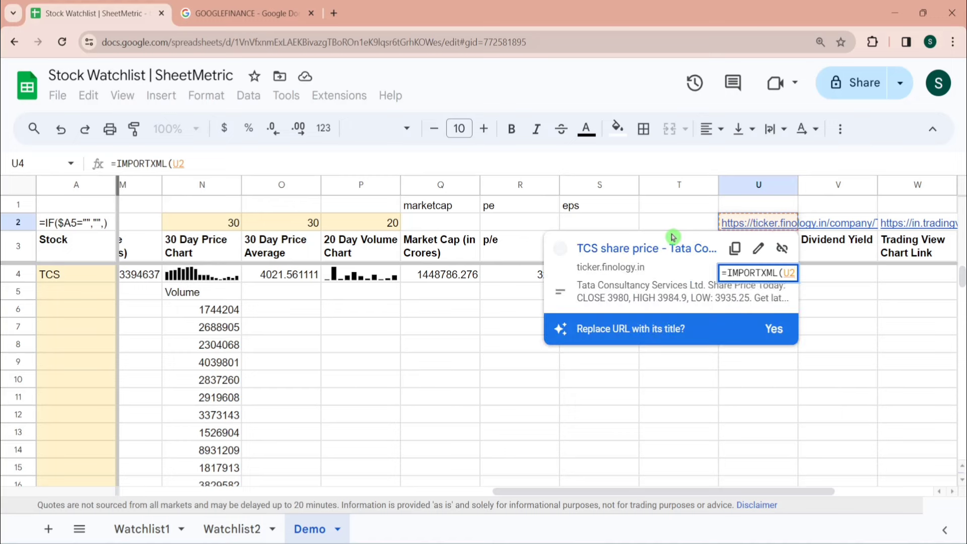
click(631, 247)
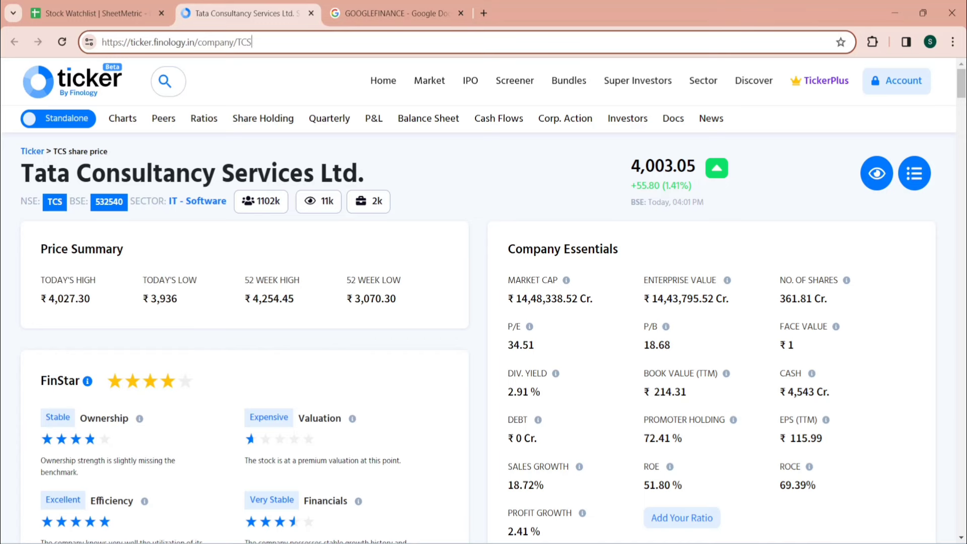
Load the Infosys company page by replacing the stock symbol in the page URL with INFY
key(ctrl+shift+Left)
click(240, 44)
key(BackSpace)
text(INFY)
key(Return)
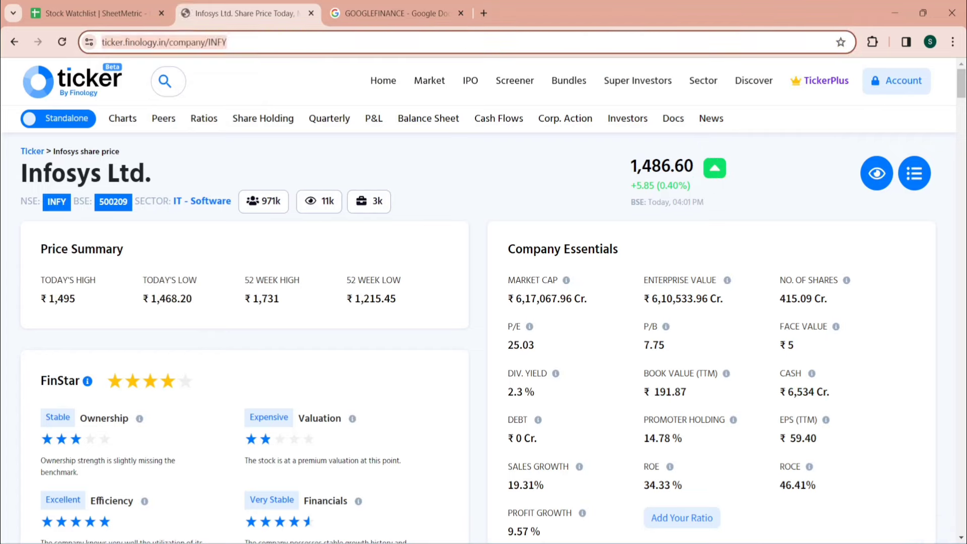
Load the Tata Consultancy Services page again by replacing the stock symbol in the URL with TCS
click(258, 42)
key(BackSpace)
key(BackSpace)
key(BackSpace)
key(BackSpace)
text(TCS)
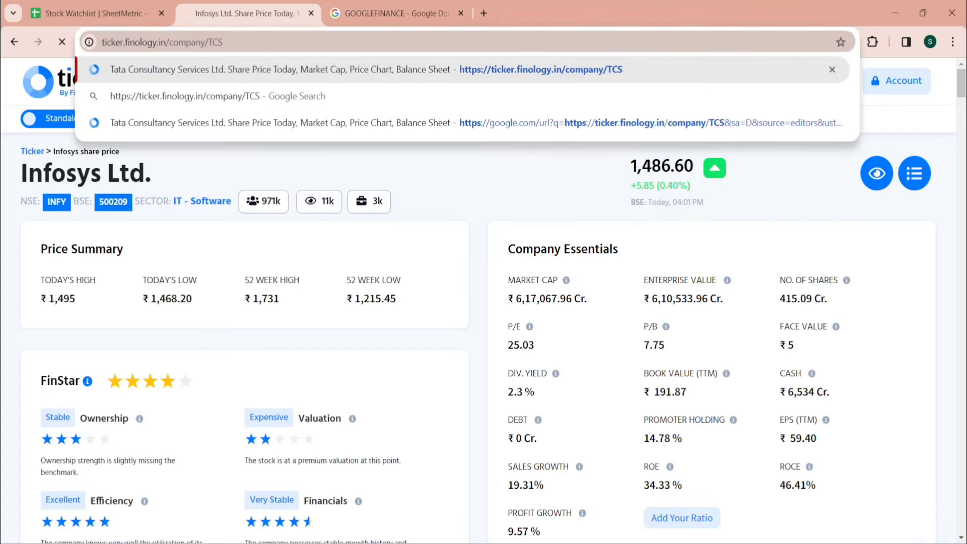
key(Return)
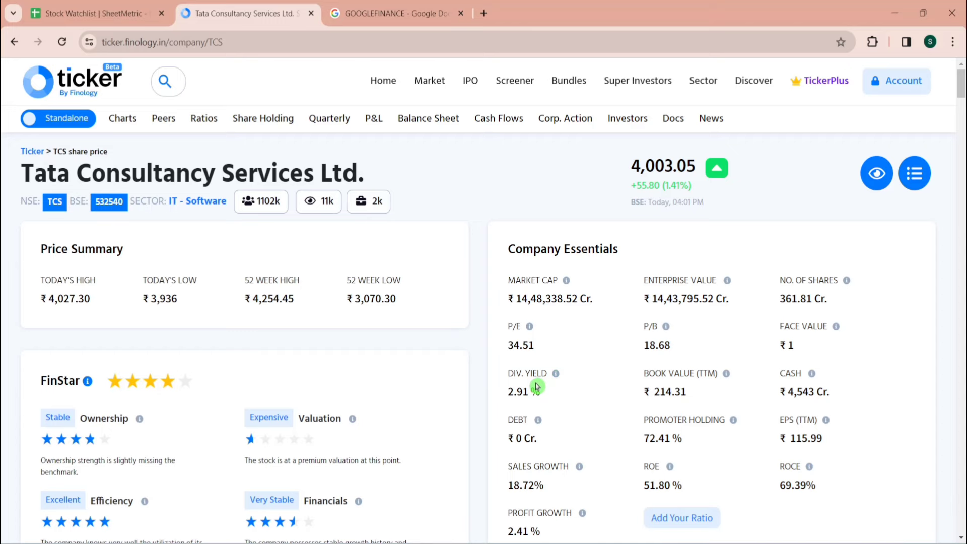
Inspect the HTML element of the Div. Yield value under Company Essentials on the TCS page
scroll(537, 387, down, 1)
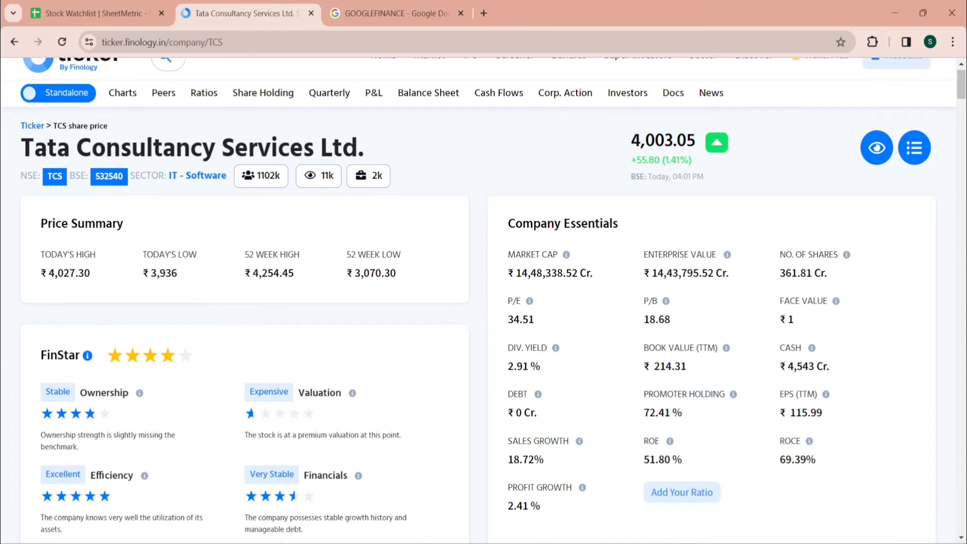
drag(542, 368, 503, 370)
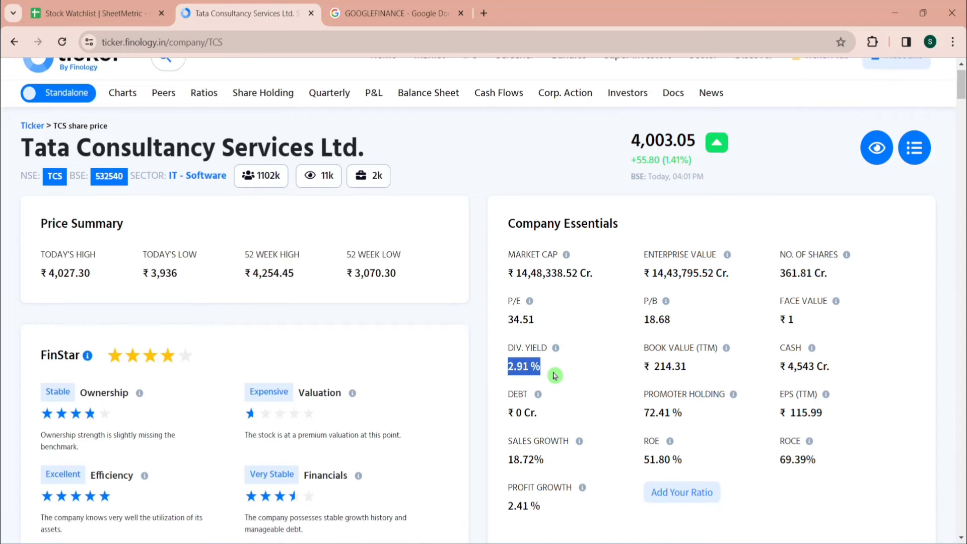
scroll(554, 375, down, 4)
scroll(853, 445, up, 4)
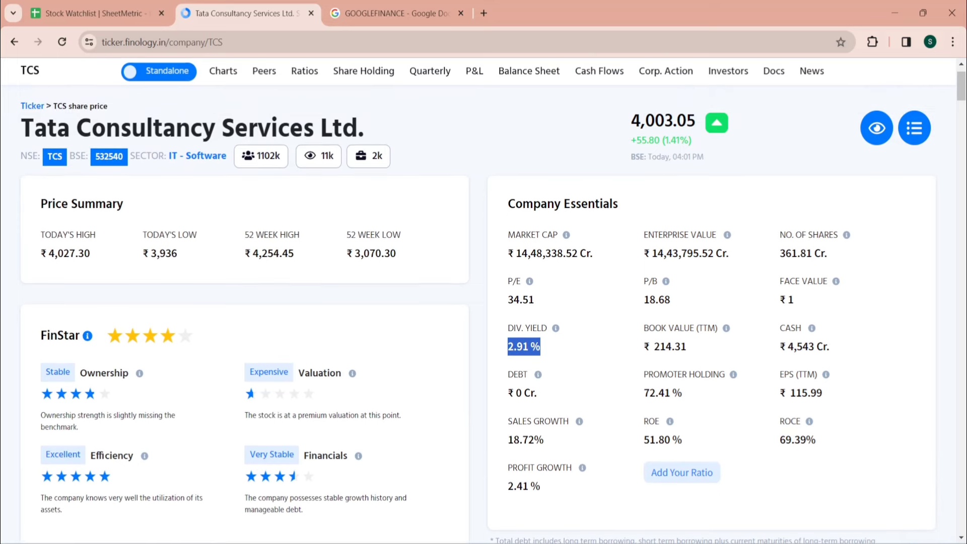
click(561, 355)
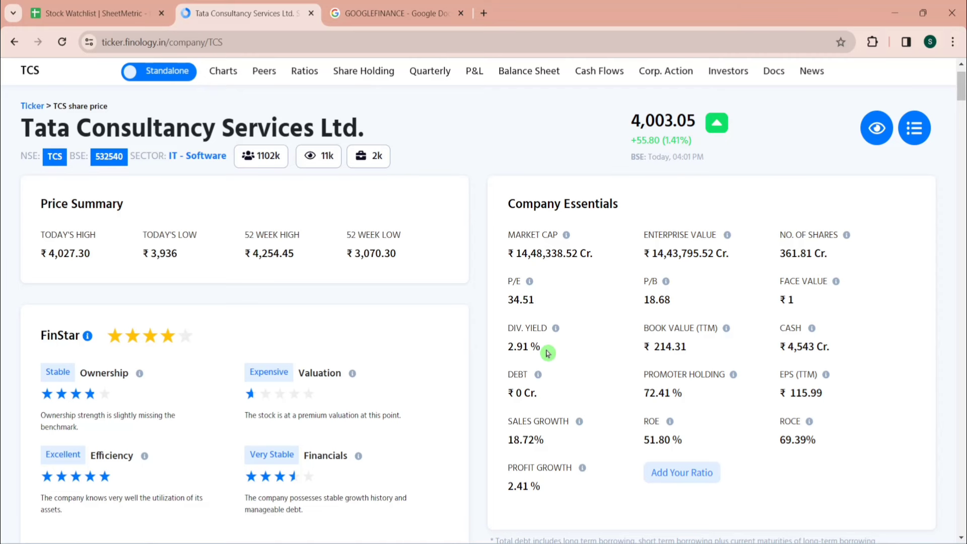
drag(543, 353, 508, 348)
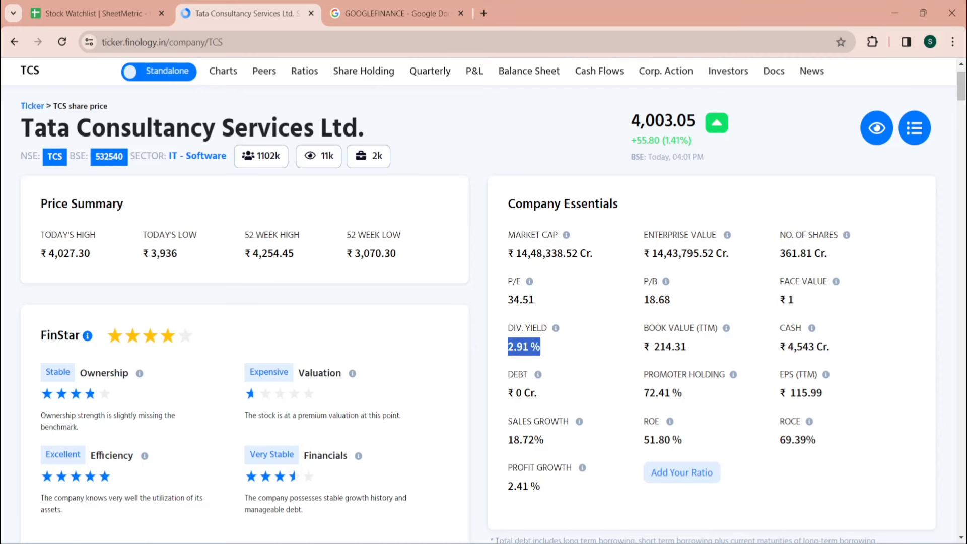
right_click(516, 348)
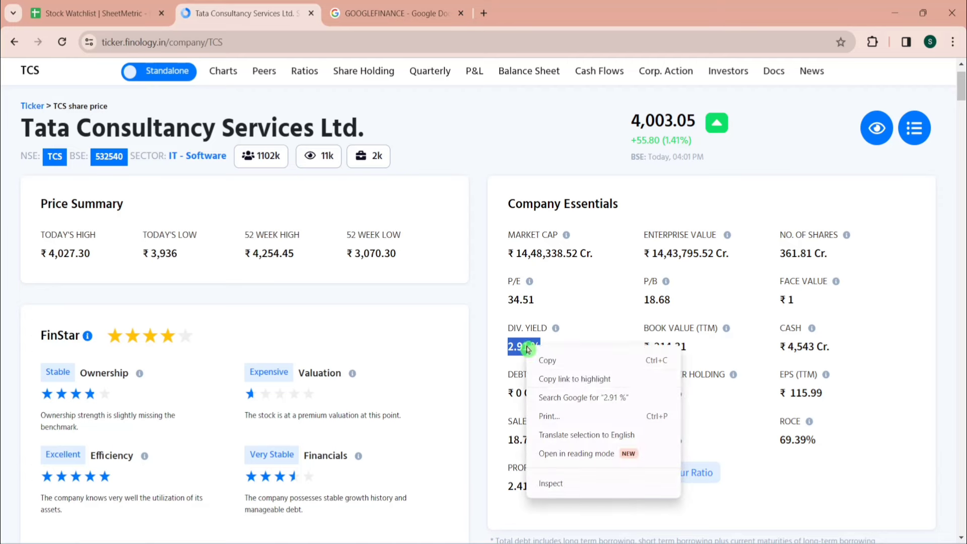
click(560, 490)
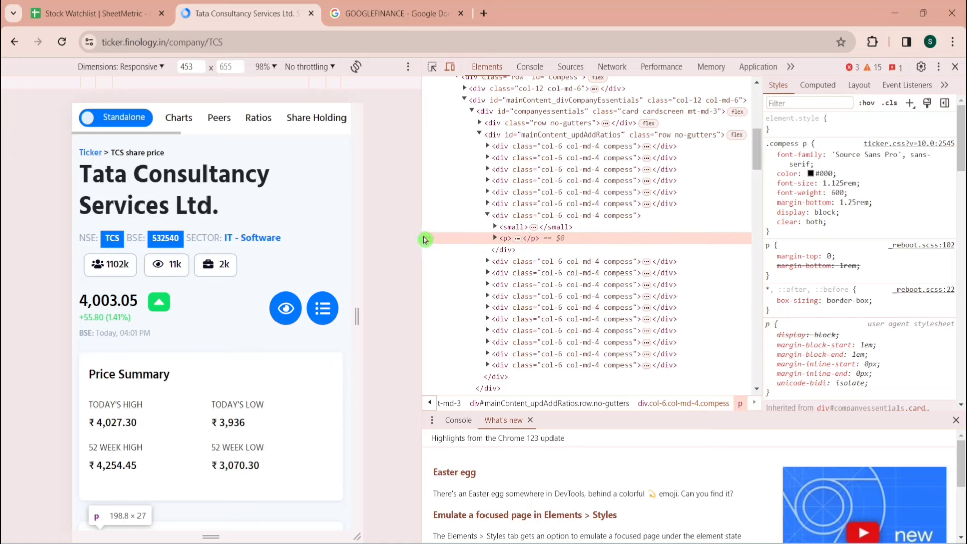
Switch to the Stock Watchlist sheet and begin an IMPORTXML formula in Sector cell U4
click(150, 16)
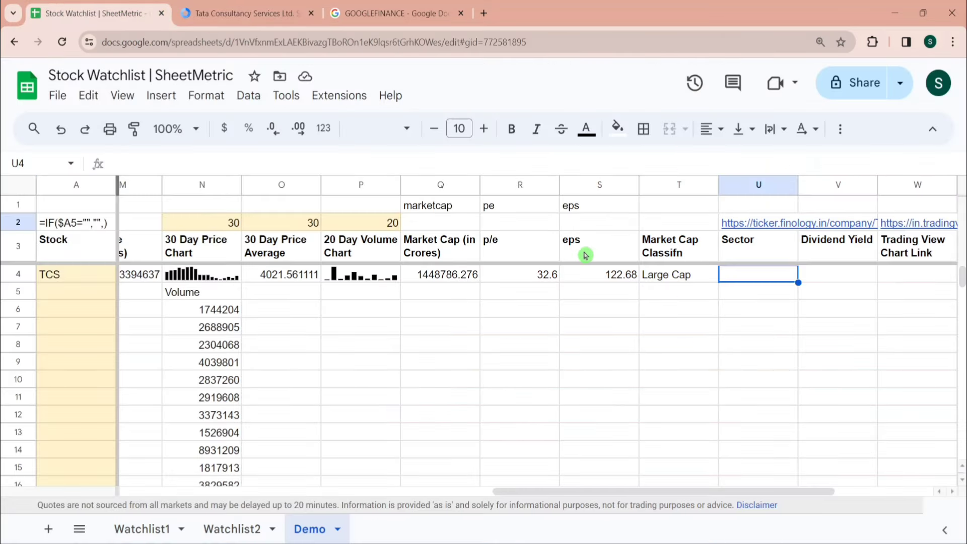
text(=Impo)
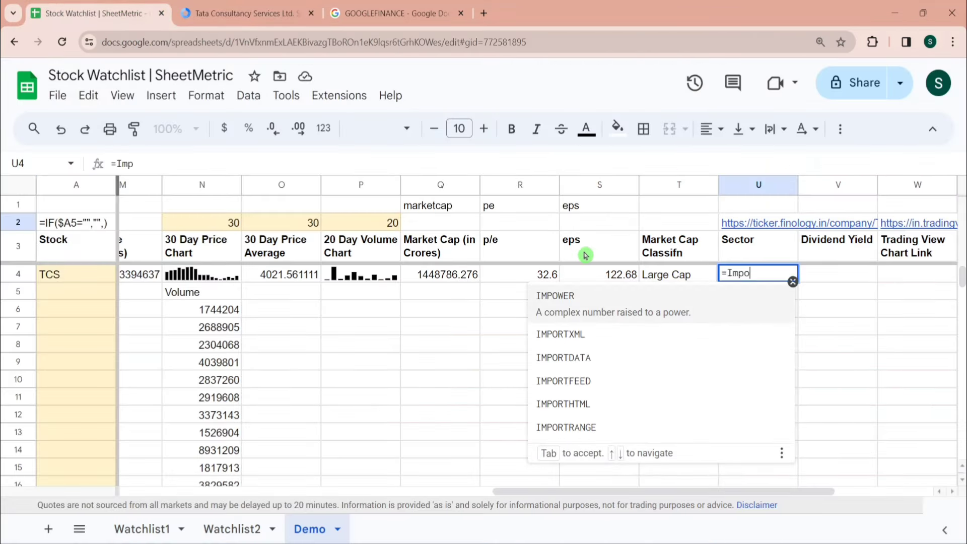
text(rtxm)
key(Tab)
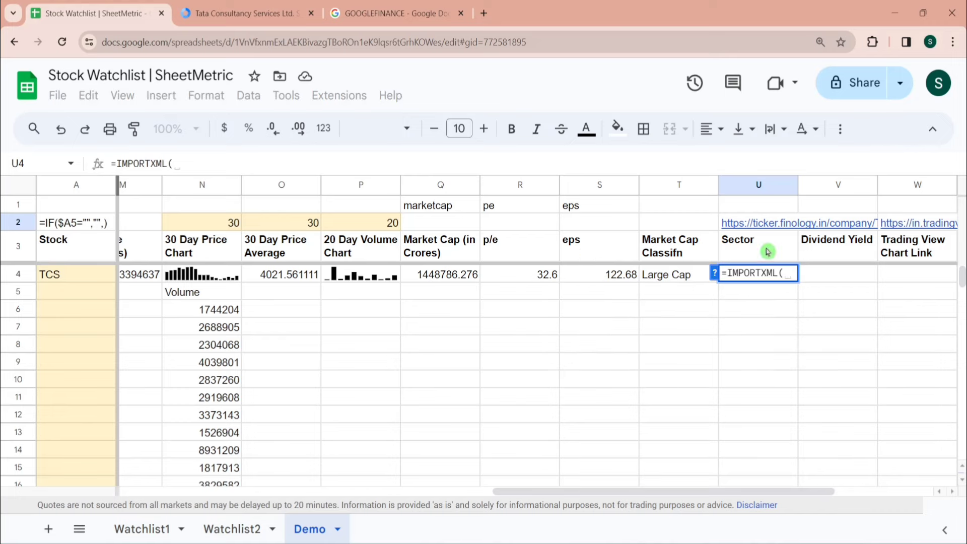
click(269, 4)
click(282, 48)
key(ctrl+a)
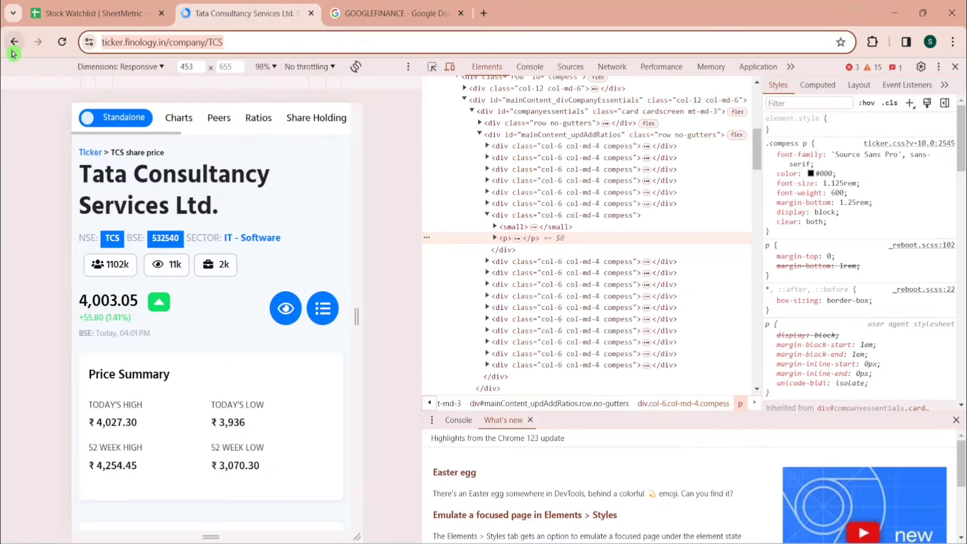
click(66, 11)
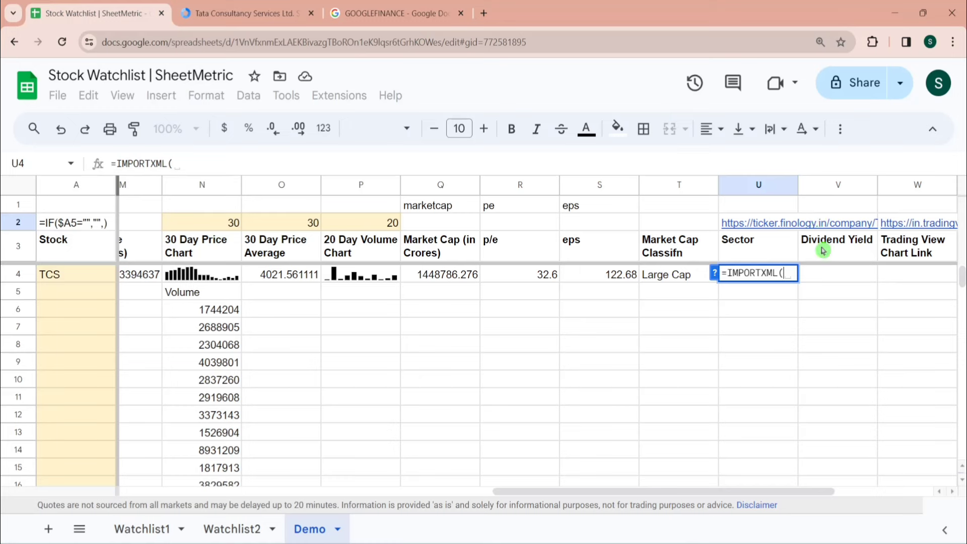
key(ctrl+v)
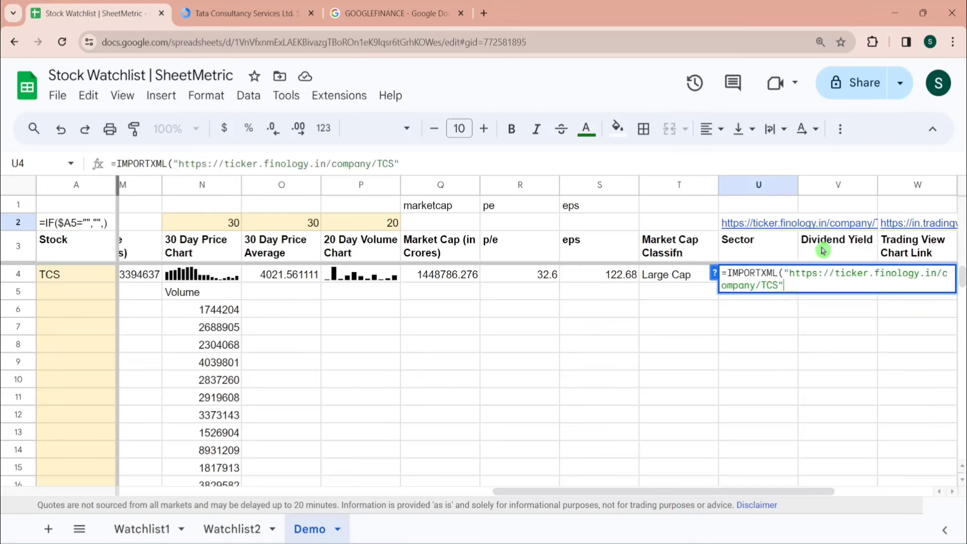
text(,)
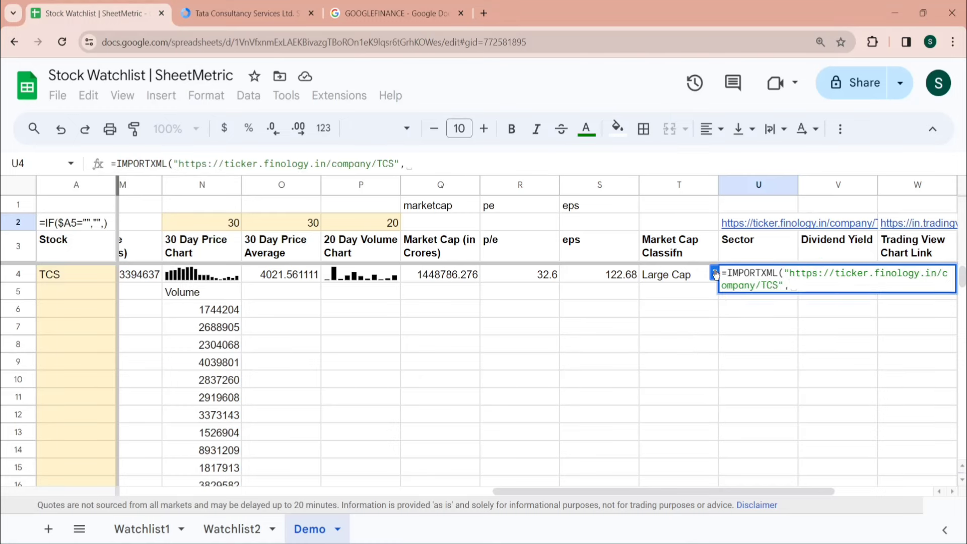
click(716, 274)
click(951, 286)
Switch to the TCS company page, inspect the IT - Software sector value and copy its element's full XPath
click(242, 13)
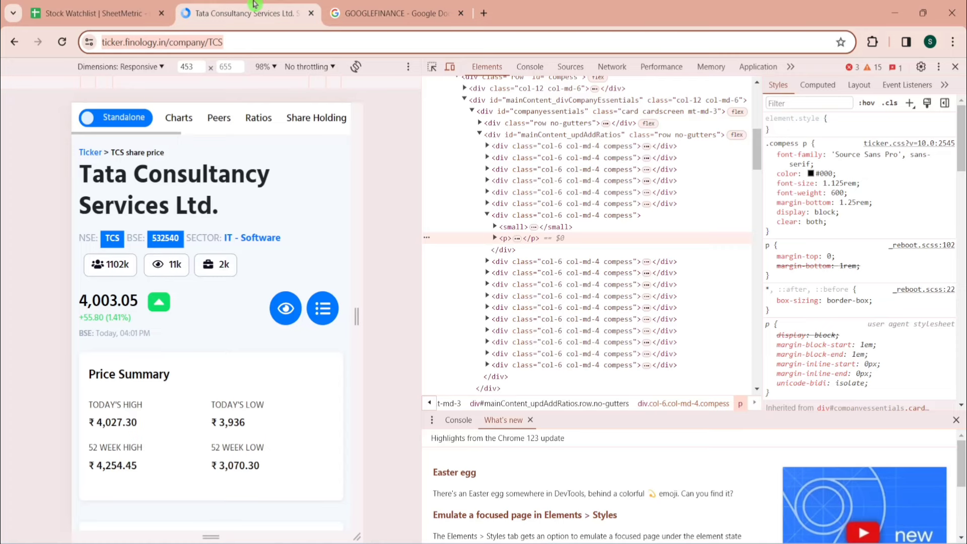
click(956, 66)
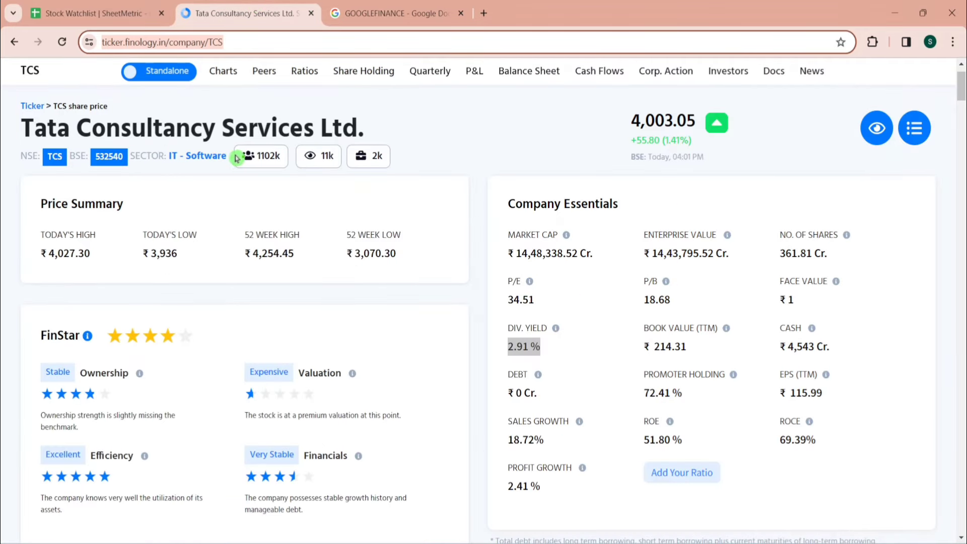
drag(228, 156, 171, 156)
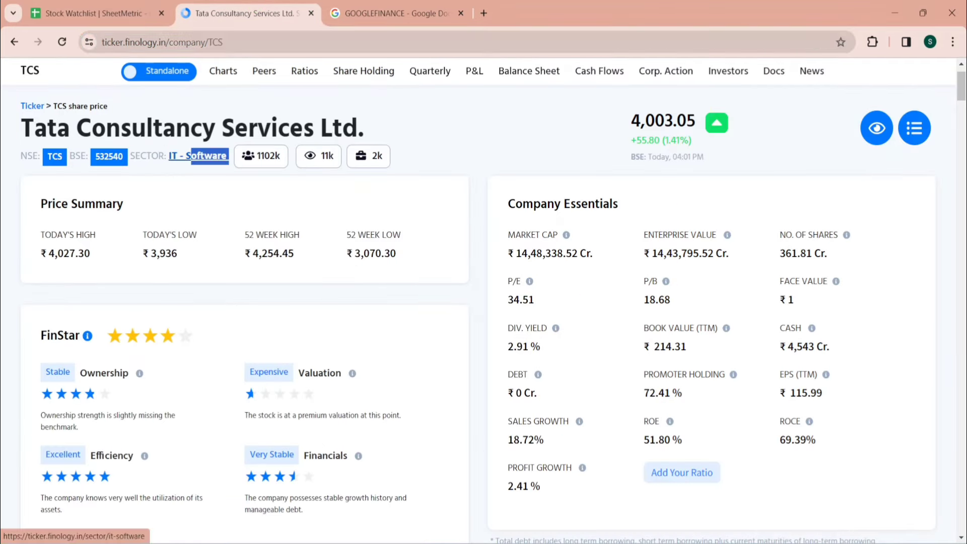
right_click(171, 159)
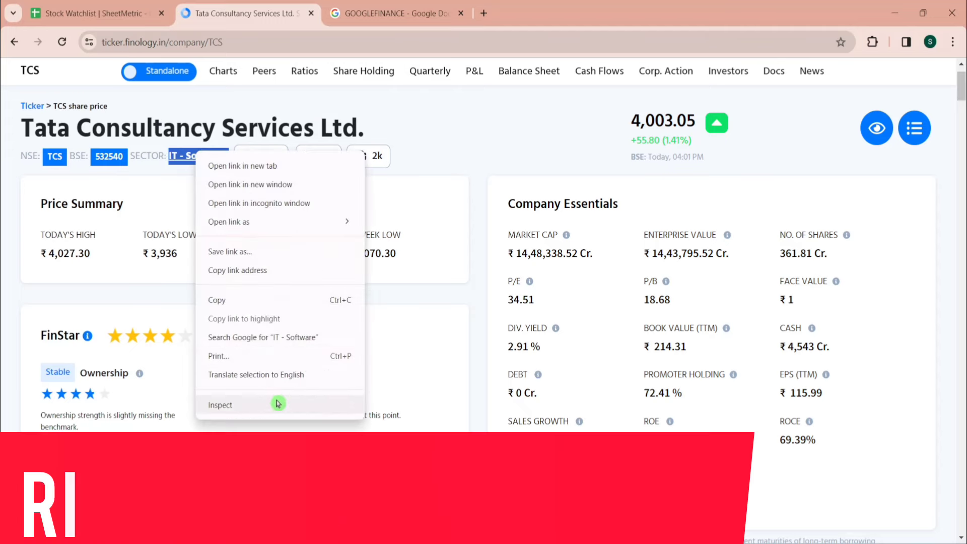
click(268, 403)
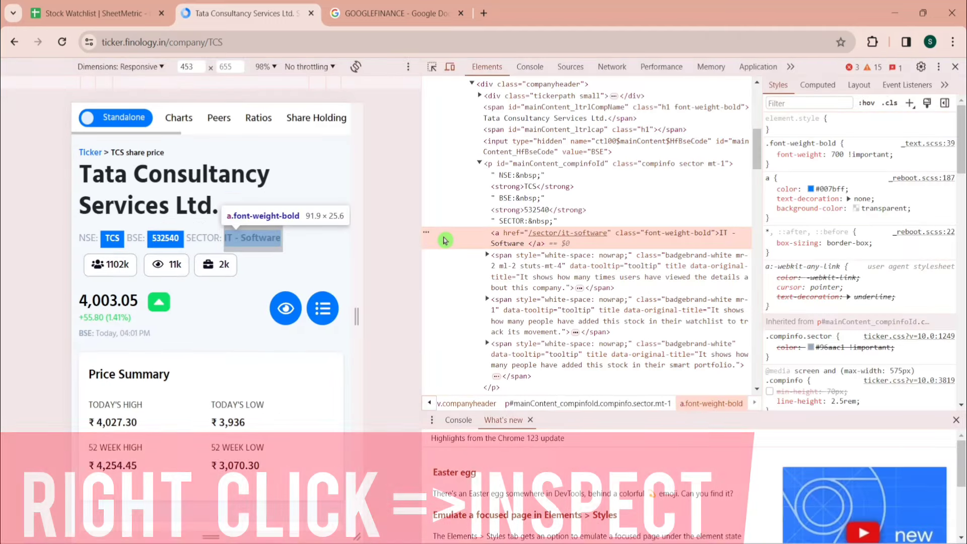
right_click(445, 241)
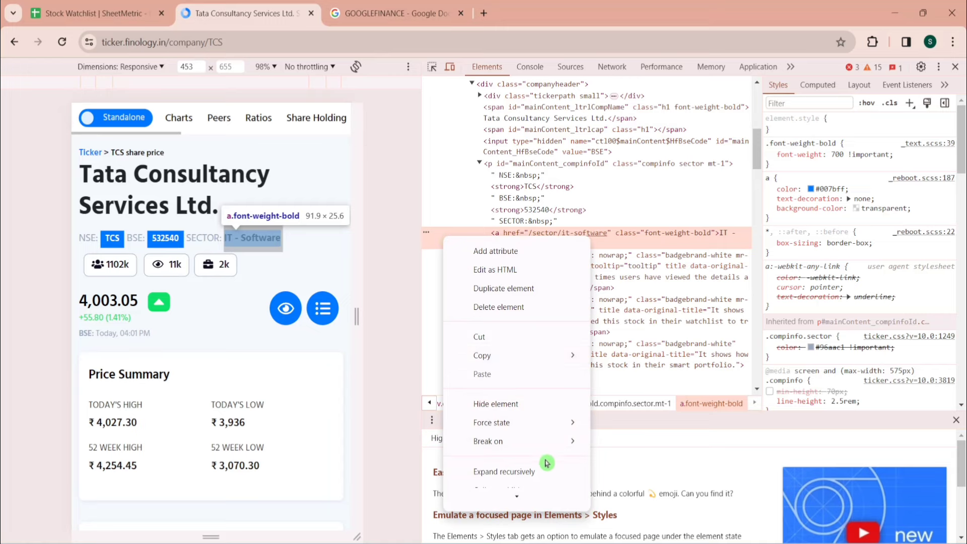
mouse_move(557, 357)
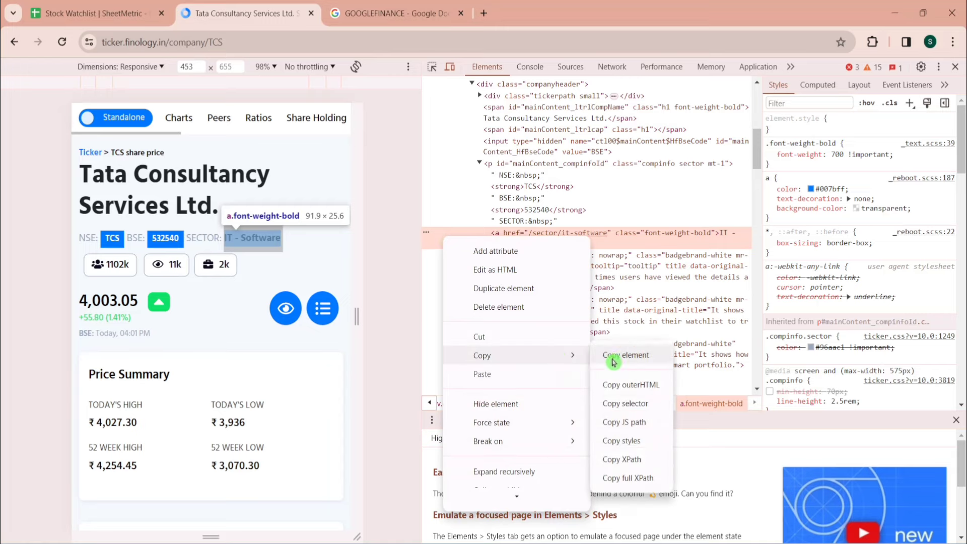
click(642, 480)
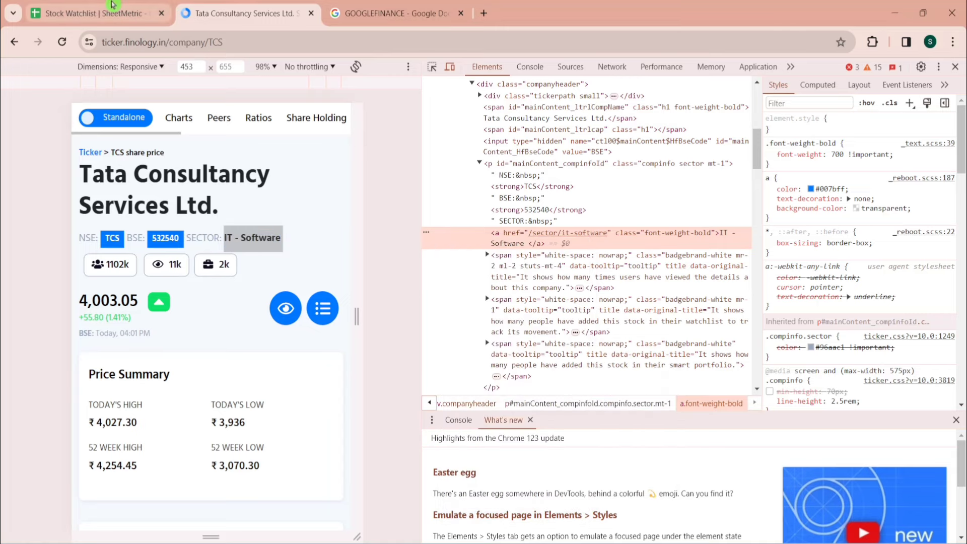
Complete the IMPORTXML formula in Sector cell U4 with the copied XPath "/html/body/form/div[6]/div[1]/div[1]/div/p/a" in quotes as the query
click(121, 13)
text(")
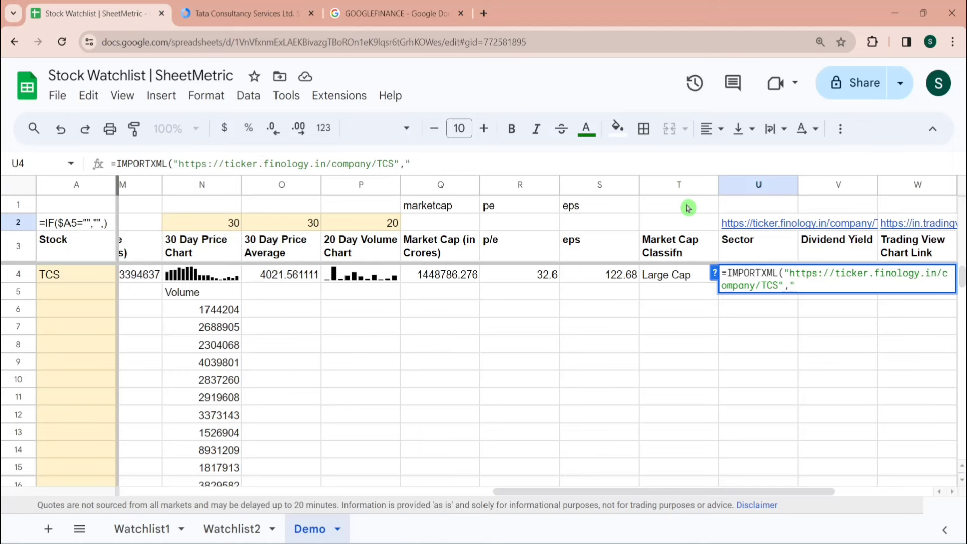
key(ctrl+v)
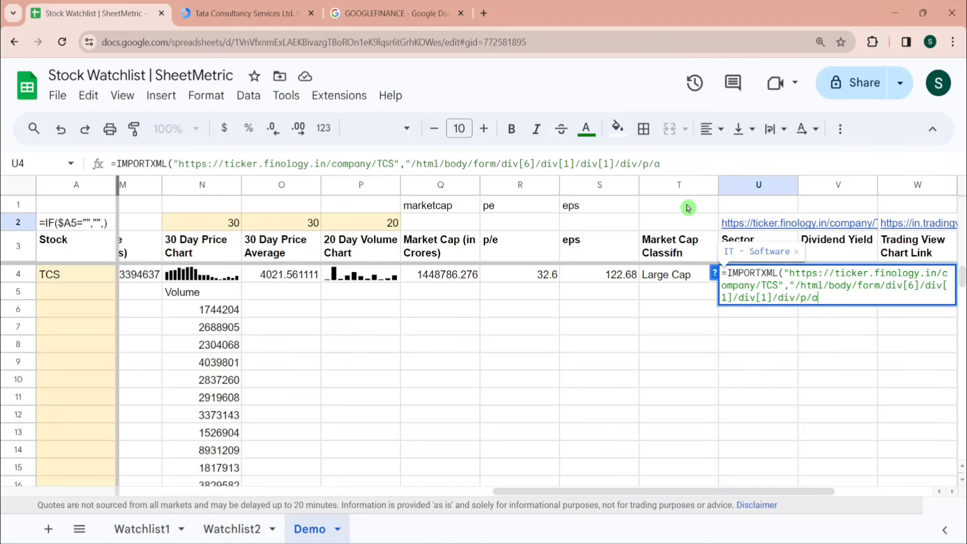
key(Return)
key(Up)
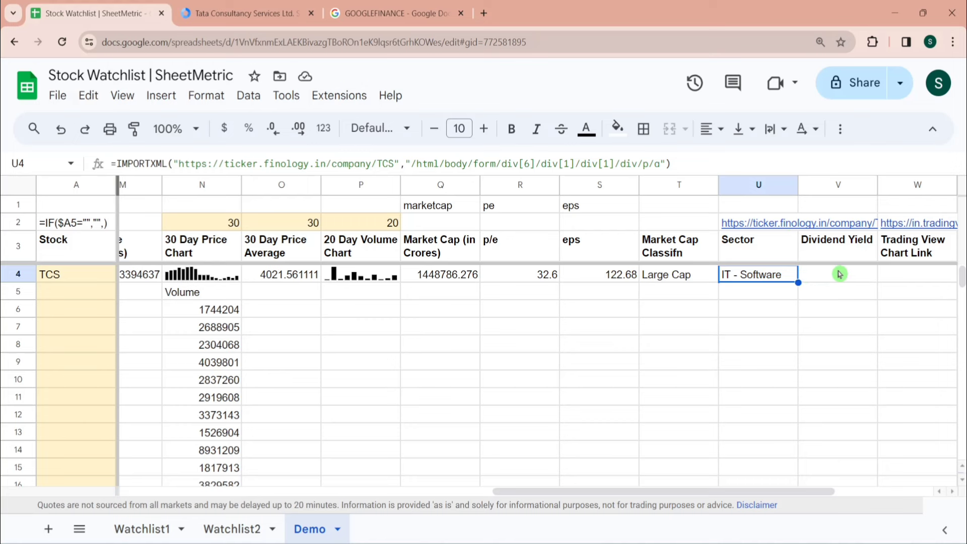
Fill the Sector formula from U4 across into Dividend Yield cell V4
shift+click(840, 274)
key(ctrl+r)
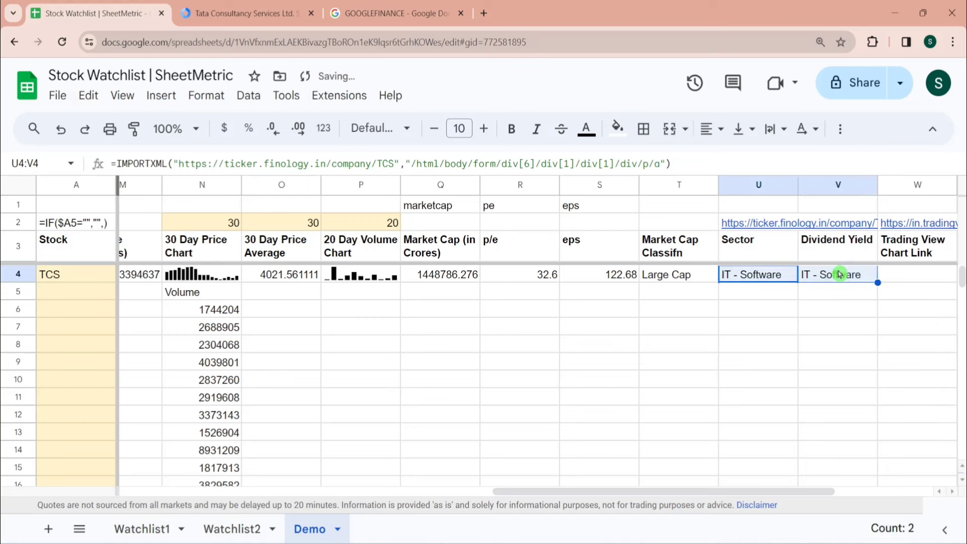
click(839, 275)
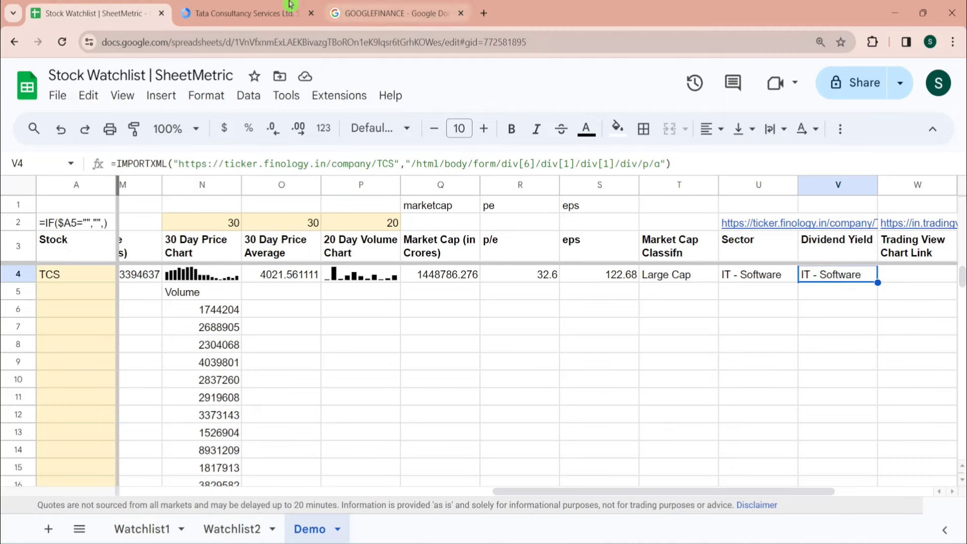
Switch to the TCS page, inspect the Div. Yield value under Company Essentials and copy its element's full XPath
click(242, 13)
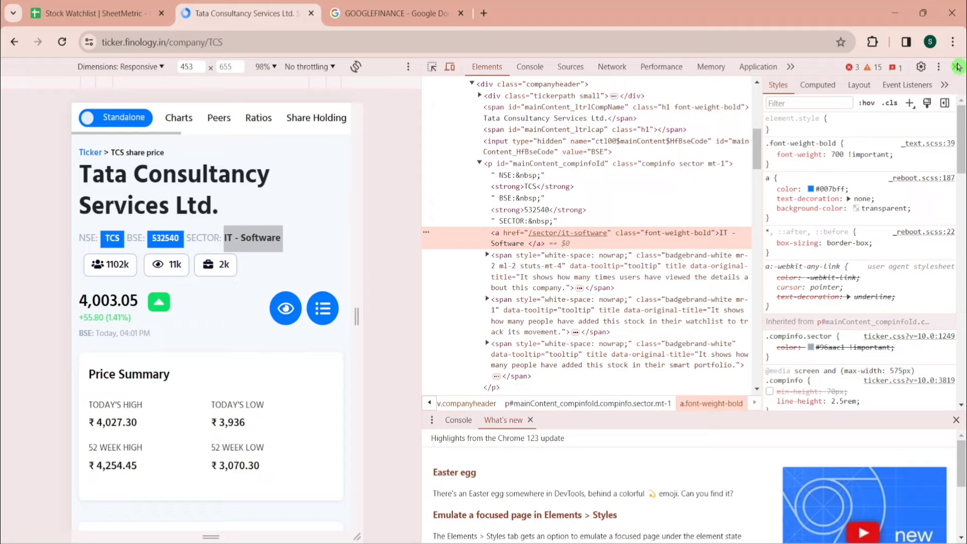
click(955, 67)
drag(553, 343, 504, 349)
right_click(503, 349)
click(514, 481)
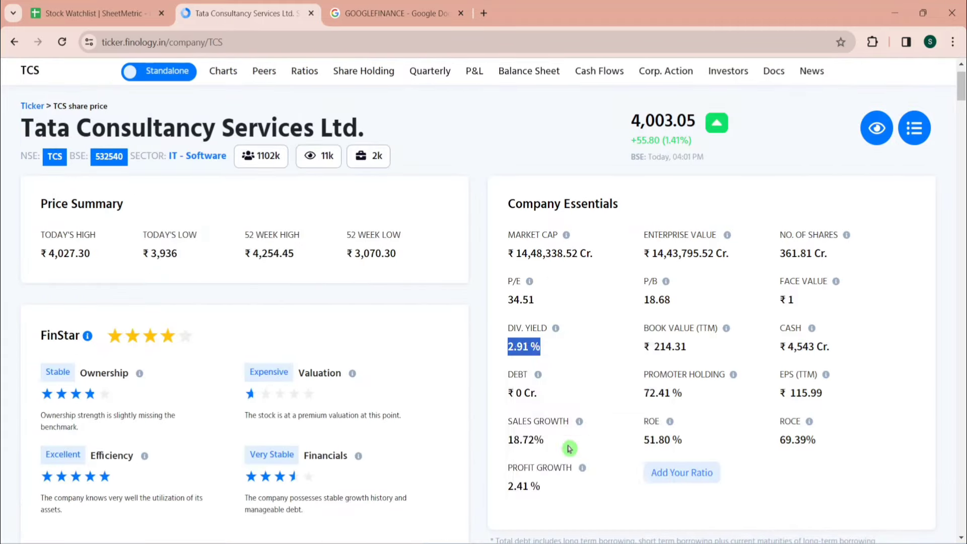
right_click(447, 239)
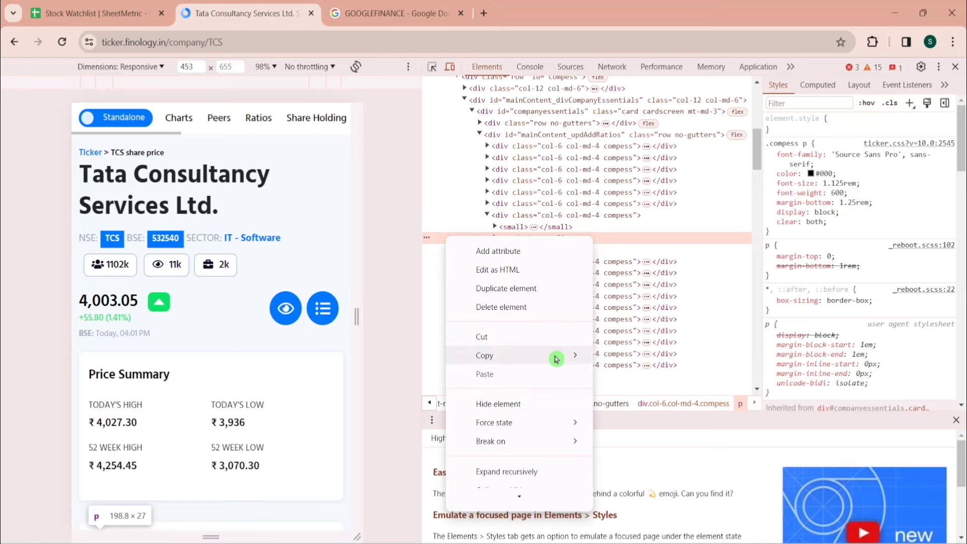
mouse_move(557, 357)
click(637, 478)
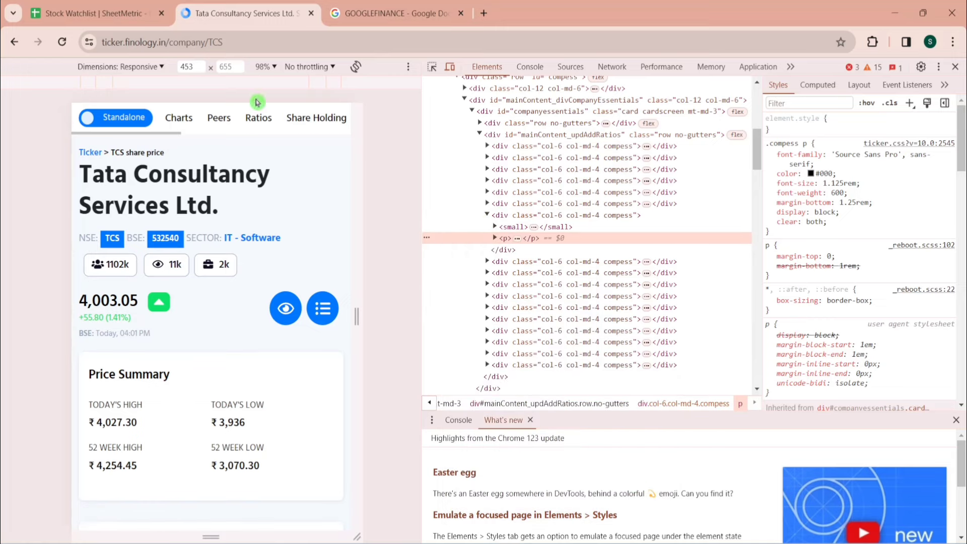
Replace the XPath in the watchlist's V4 formula with the copied "/html/body/form/div[6]/div[2]/div[2]/div/div[2]/div[7]/p"
click(98, 13)
key(F2)
key(Left)
key(Left)
key(shift+Left)
key(shift+Left)
key(shift+Left)
key(shift+Left)
key(shift+Left)
key(shift+Left)
key(shift+Left)
key(shift+Left)
key(shift+Left)
key(shift+Left)
key(shift+Left)
key(shift+Left)
key(shift+Left)
key(shift+Left)
key(shift+Left)
key(shift+Left)
key(shift+Left)
key(shift+Left)
key(shift+Left)
key(shift+Left)
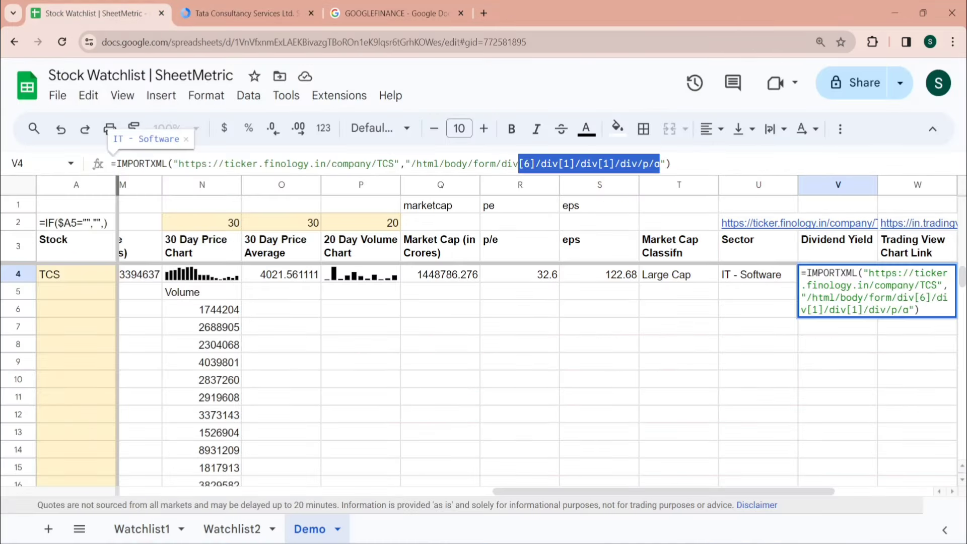
key(BackSpace)
key(ctrl+v)
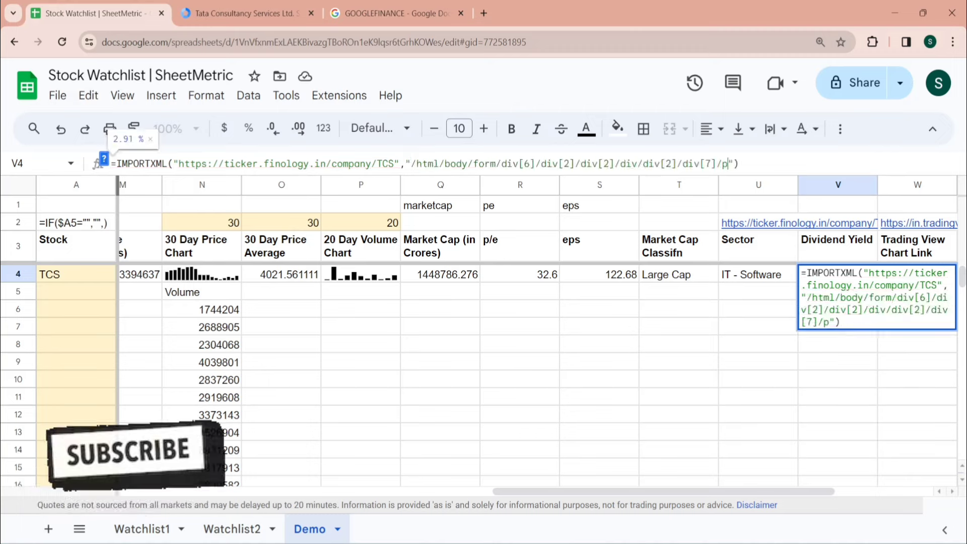
key(Return)
key(Up)
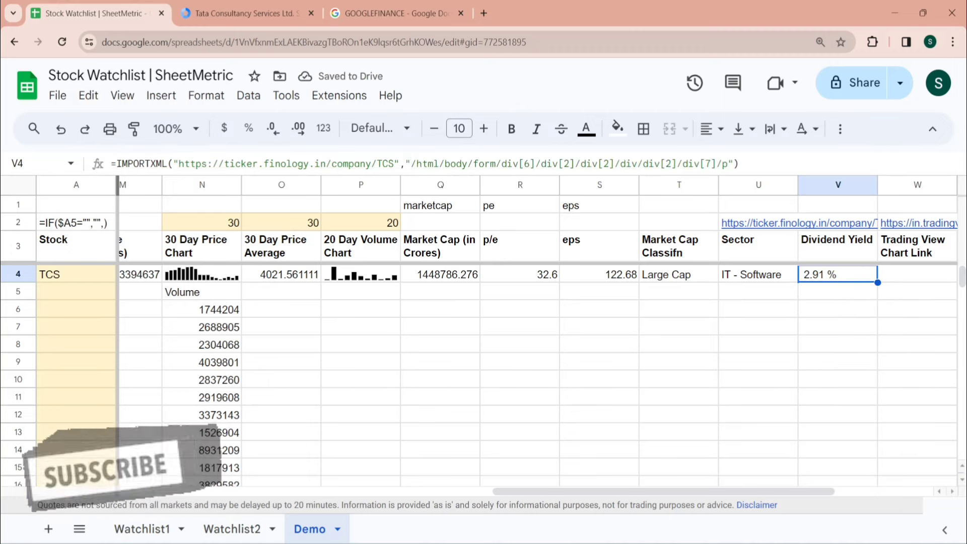
key(Left)
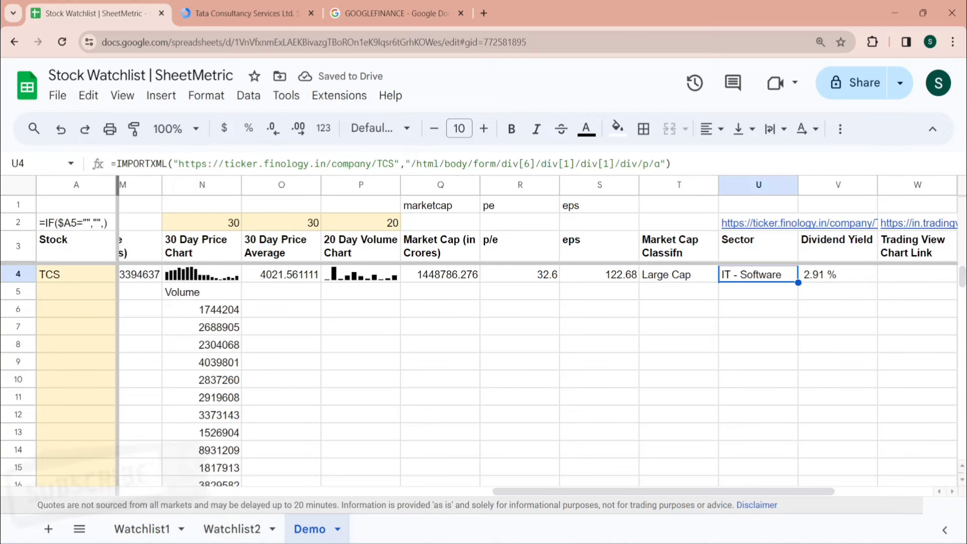
key(F2)
key(shift+Left)
key(shift+Left)
key(shift+Left)
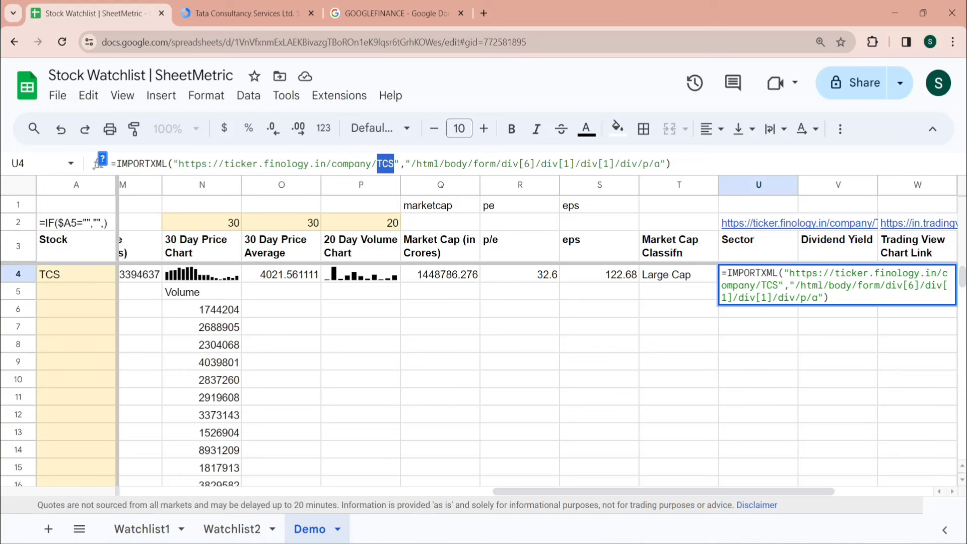
key(BackSpace)
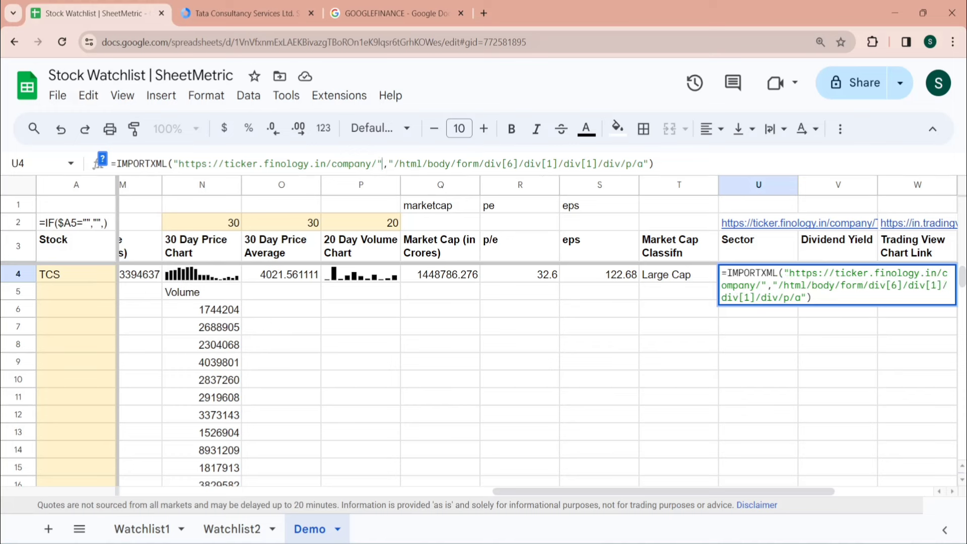
text(&)
click(57, 276)
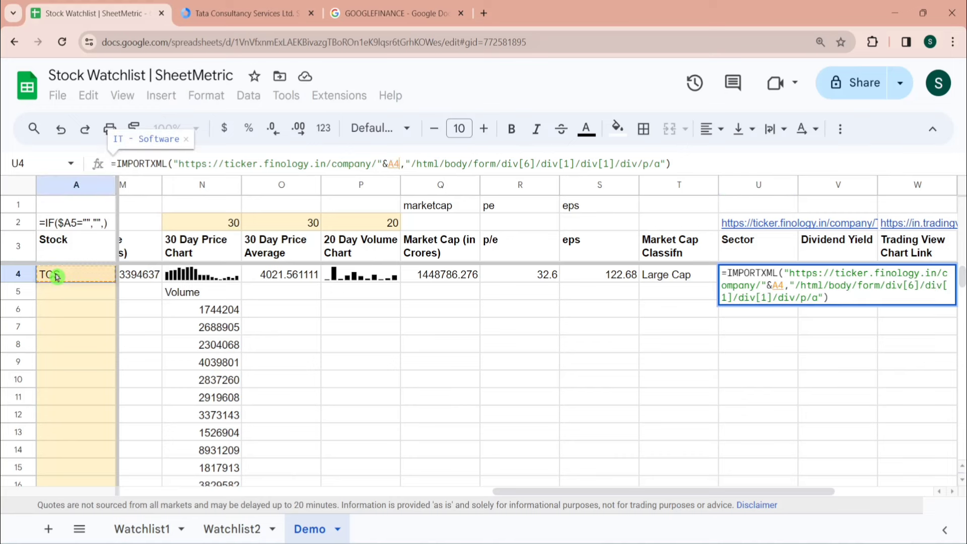
key(Return)
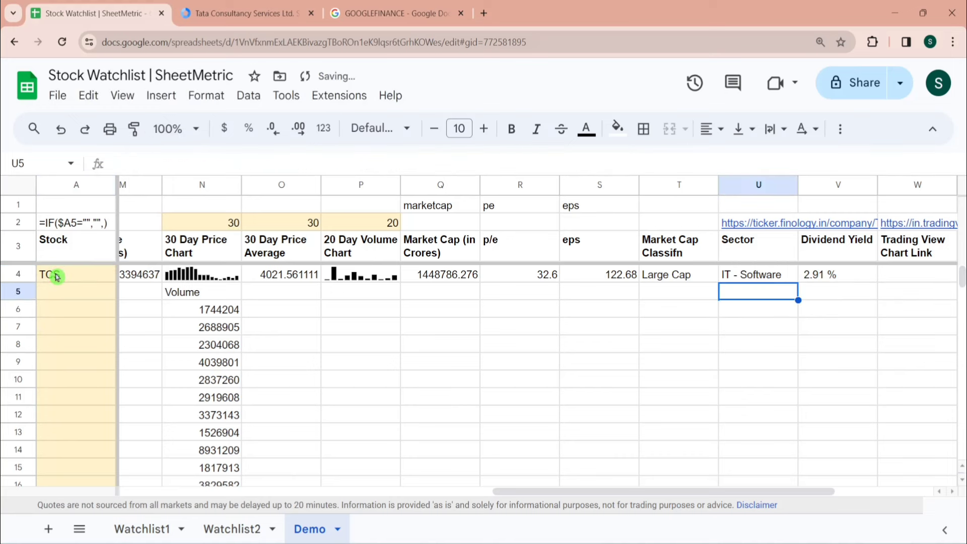
Test the Sector formula by setting the stock symbol in A4 to INFY
click(72, 281)
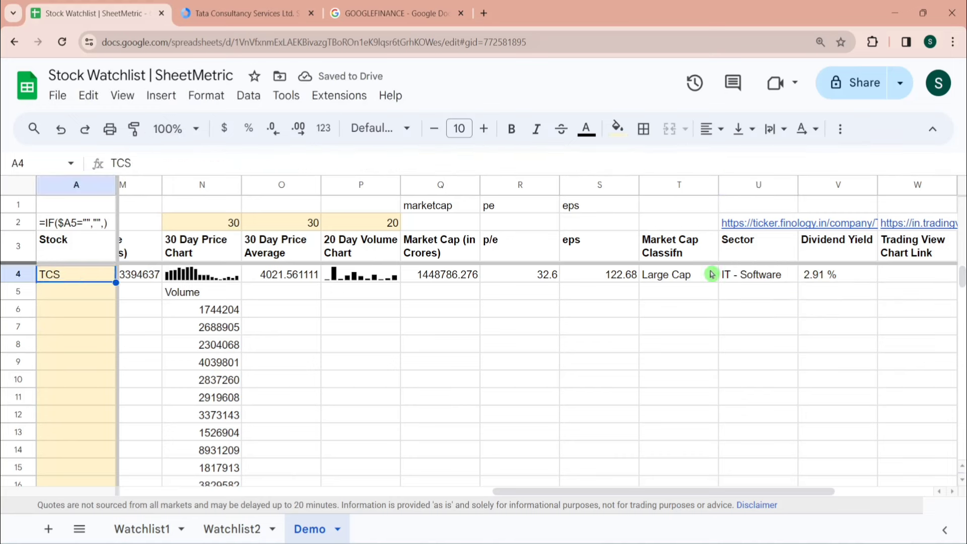
click(763, 274)
click(63, 276)
text(INFY)
key(Return)
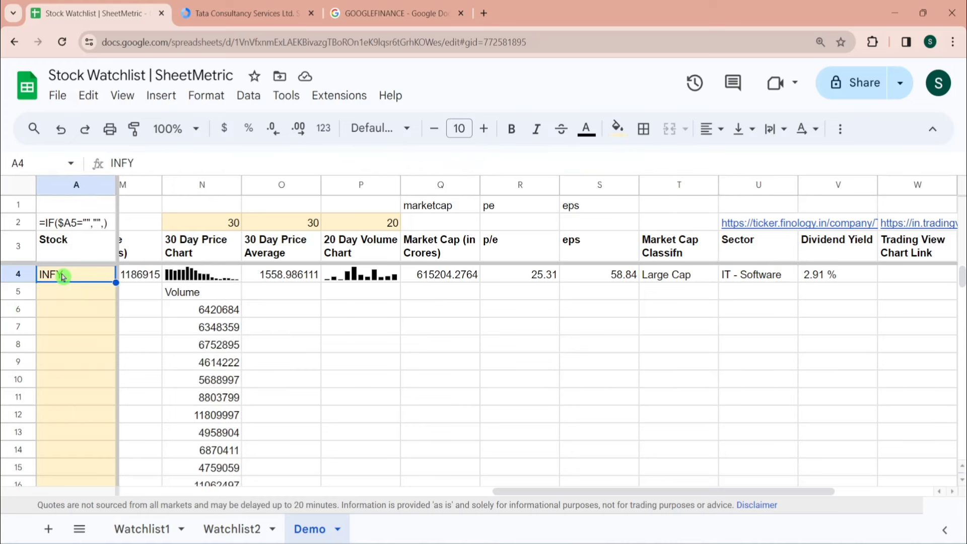
Test the Sector formula with another industry by setting the stock symbol in A4 to HDFCBANK
key(BackSpace)
text(HDFC)
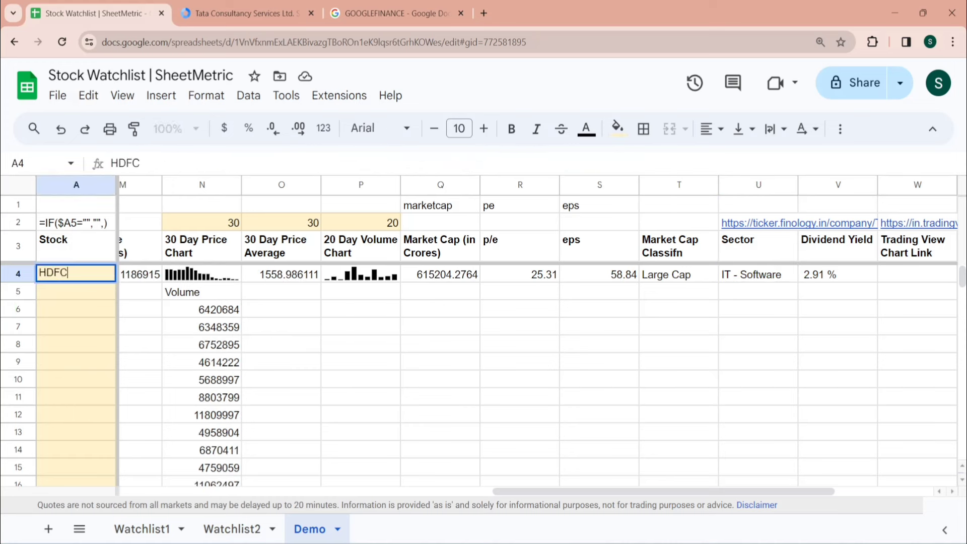
text(BANK)
click(63, 276)
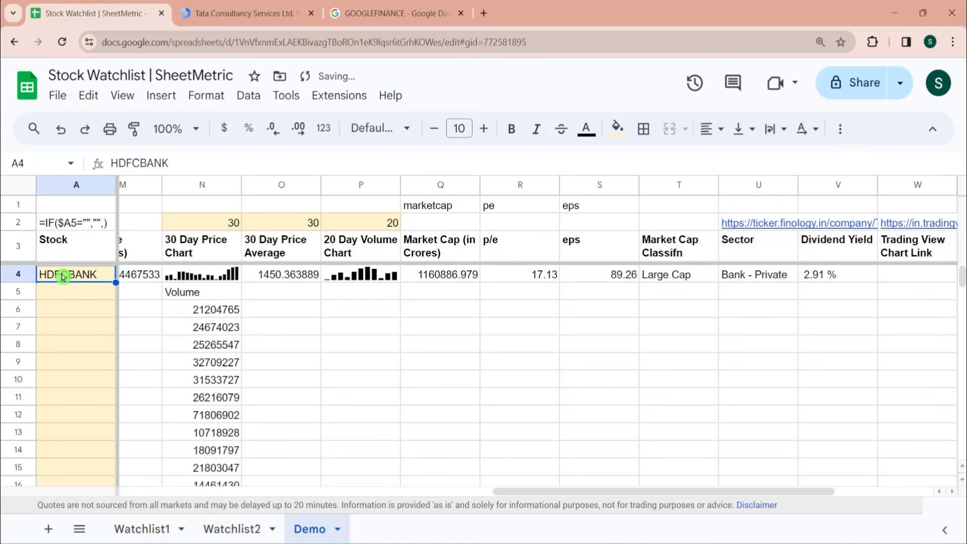
Set the stock symbol in A4 back to TCS
text(T)
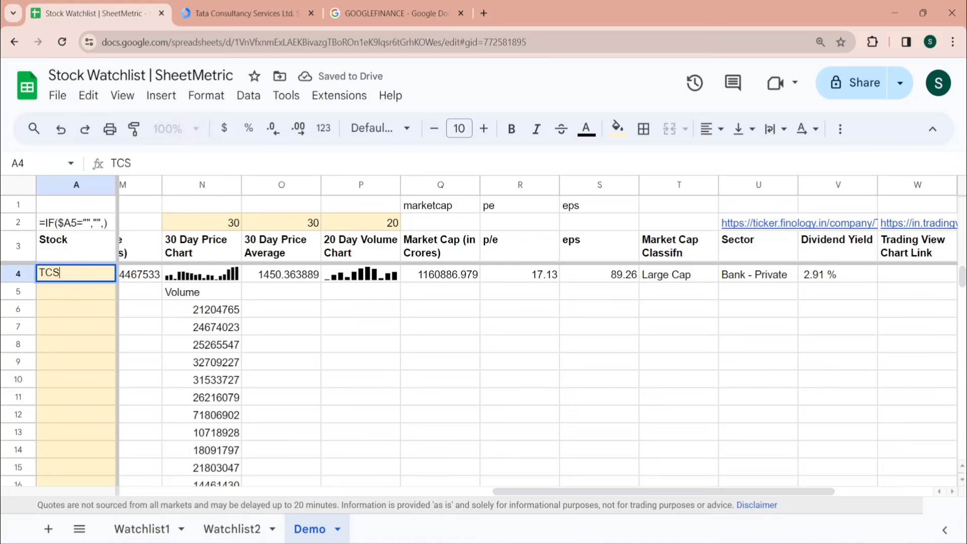
text(CS)
click(62, 274)
Replace the hard-coded TCS in the Dividend Yield formula in V4 with &A4 after the quoted company URL
click(844, 274)
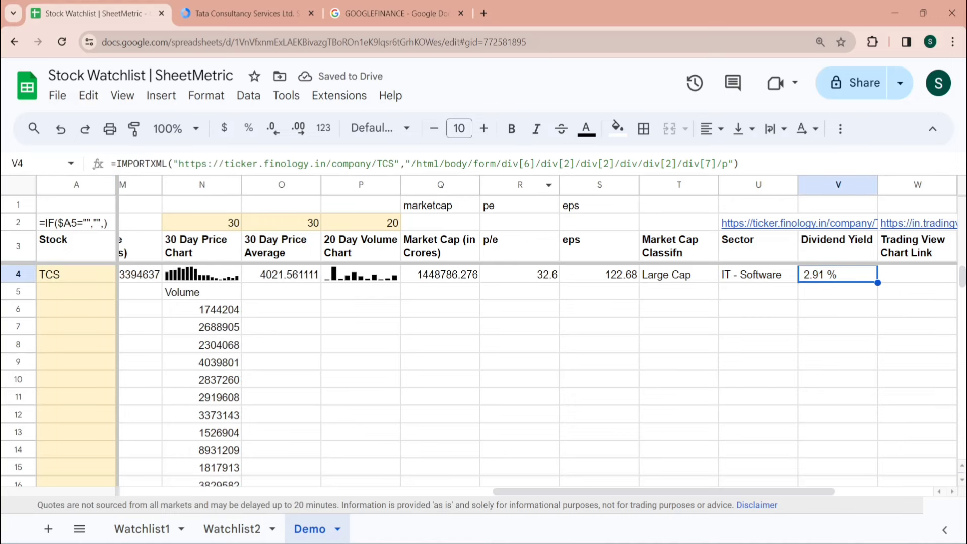
click(395, 164)
key(BackSpace)
key(BackSpace)
key(BackSpace)
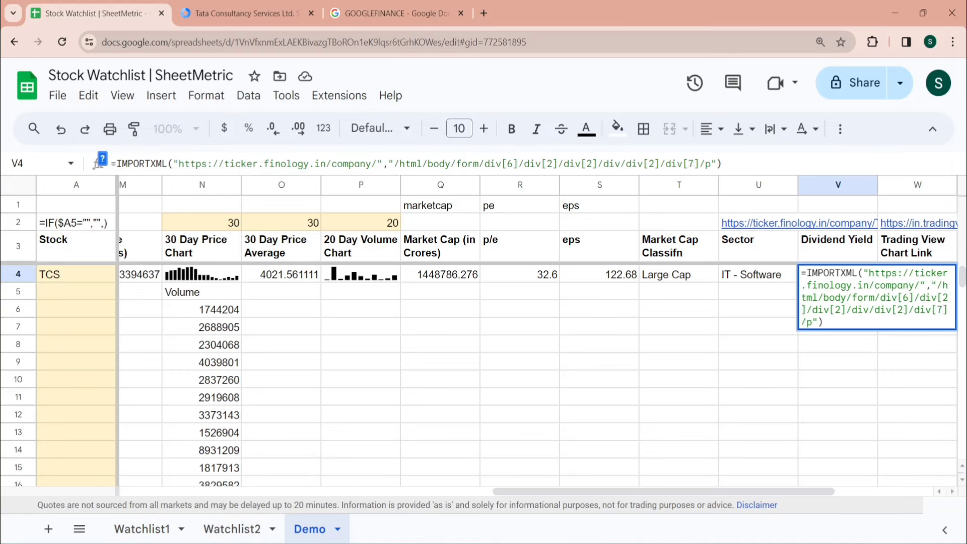
key(Right)
text(&)
click(87, 280)
key(Tab)
Open the sample TradingView chart link stored in W2
scroll(86, 279, right, 2)
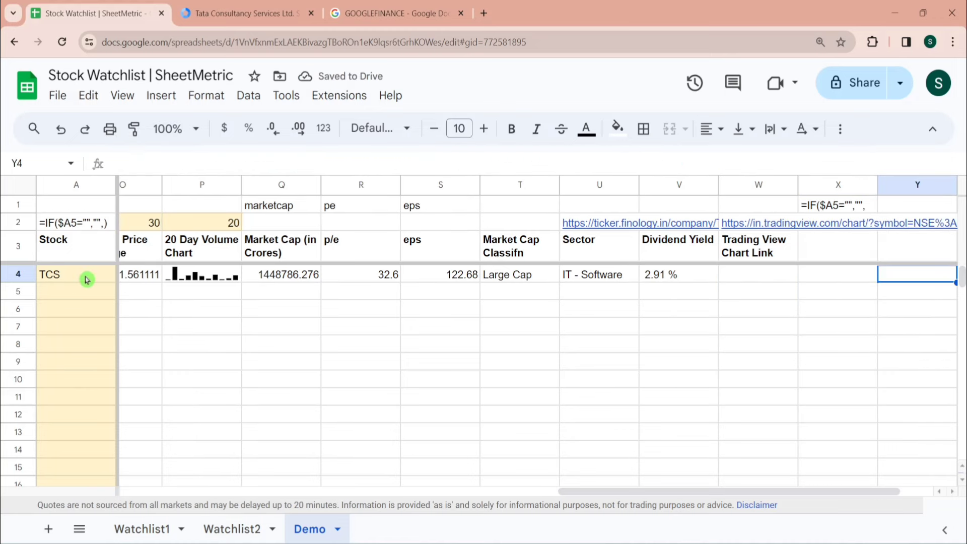
mouse_move(736, 226)
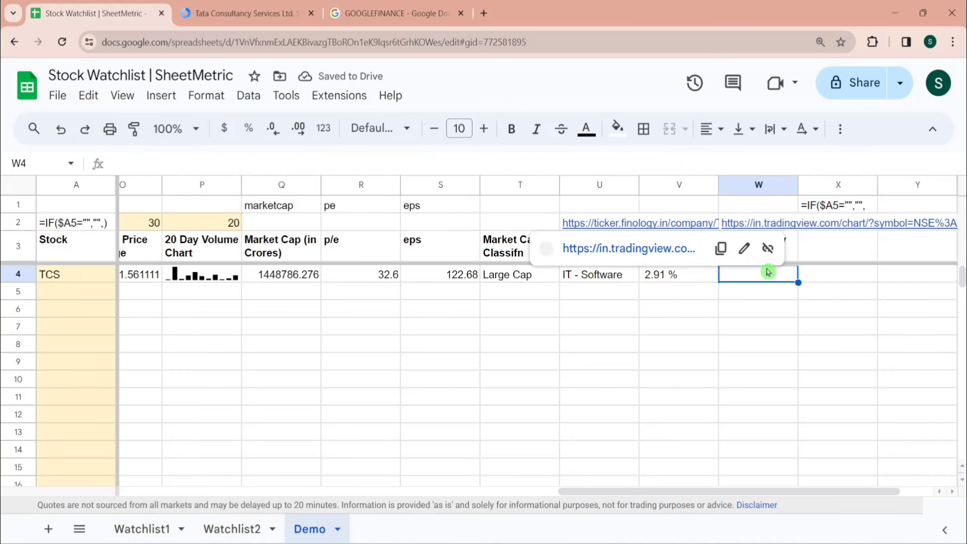
click(780, 229)
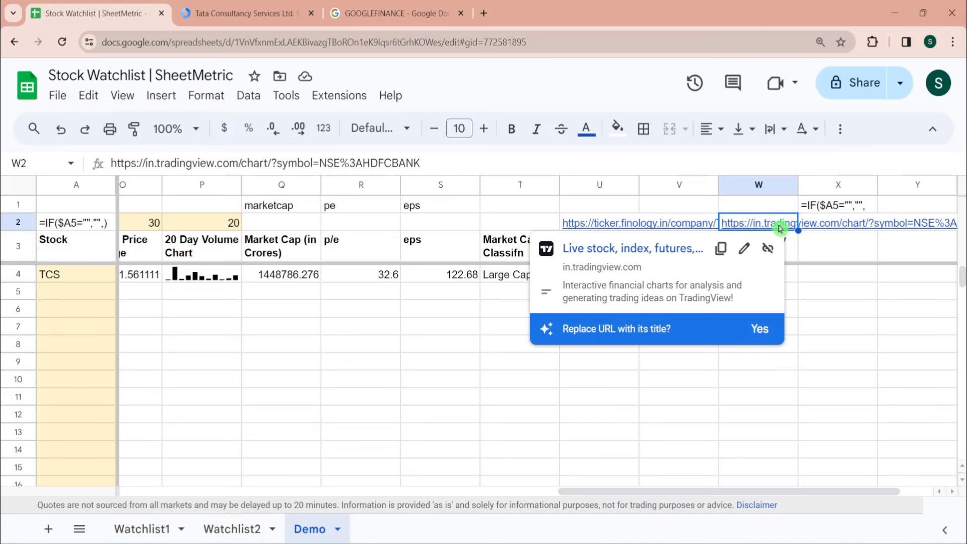
click(666, 248)
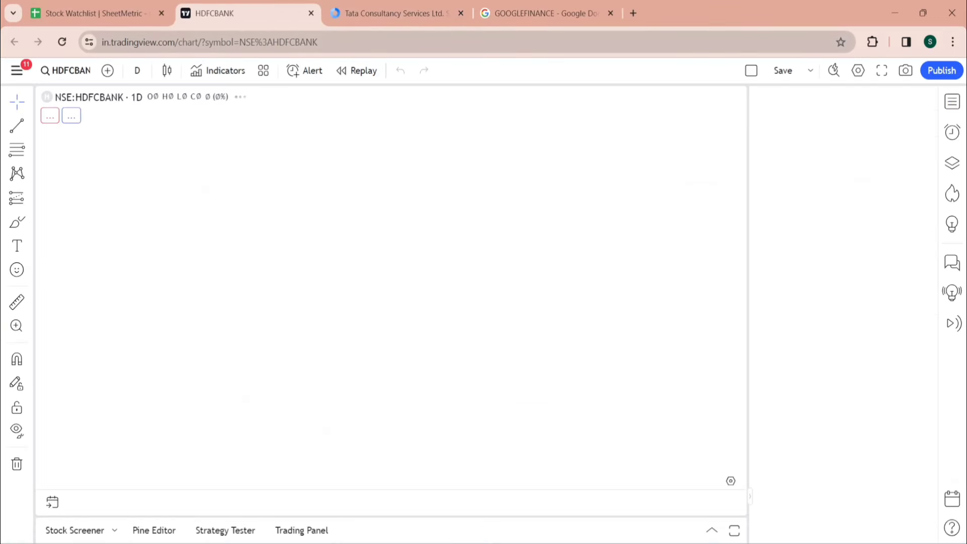
drag(301, 42, 96, 44)
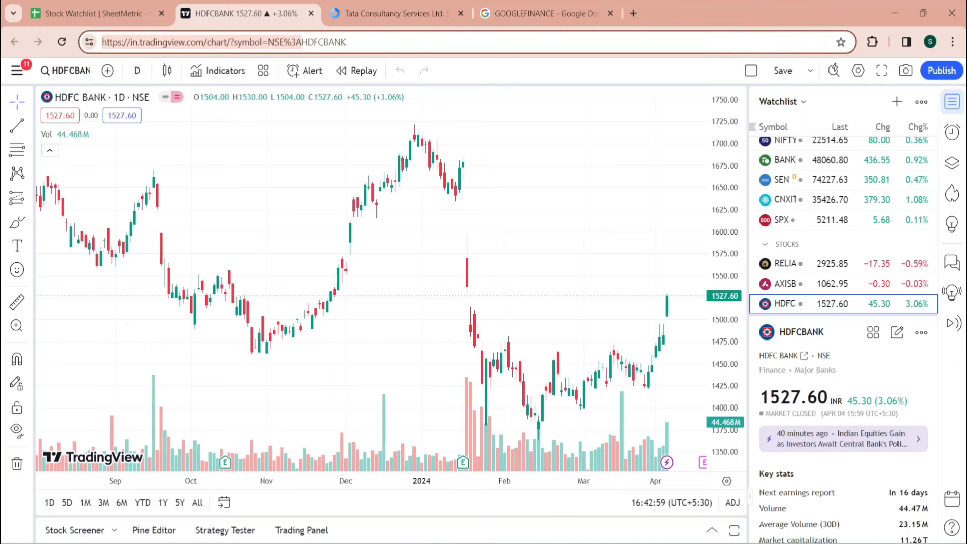
key(shift+End)
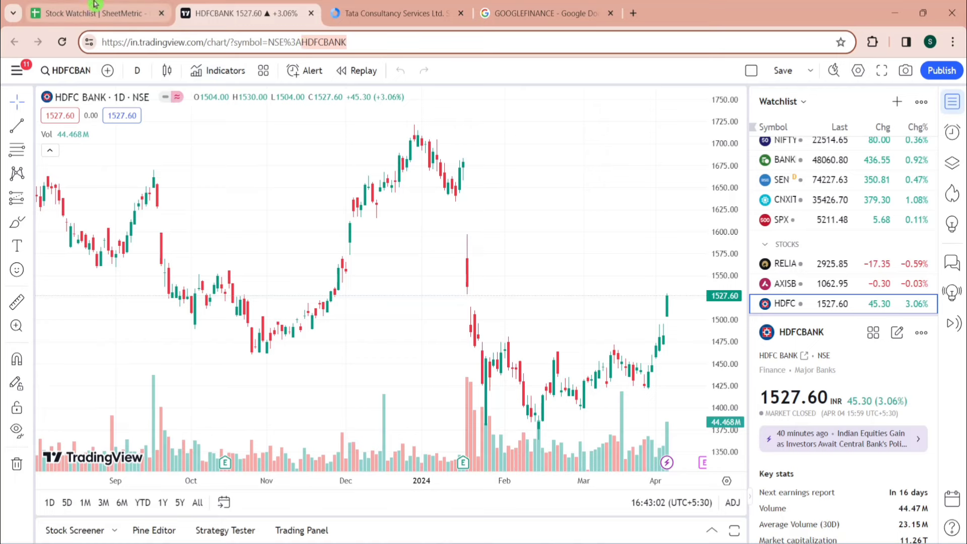
drag(302, 43, 93, 49)
key(ctrl+c)
click(96, 13)
click(735, 276)
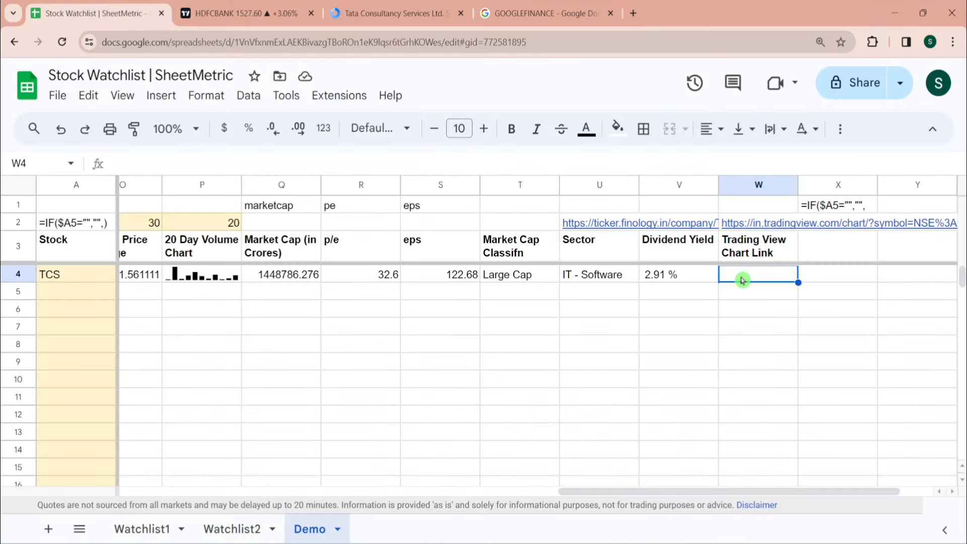
text(=conca)
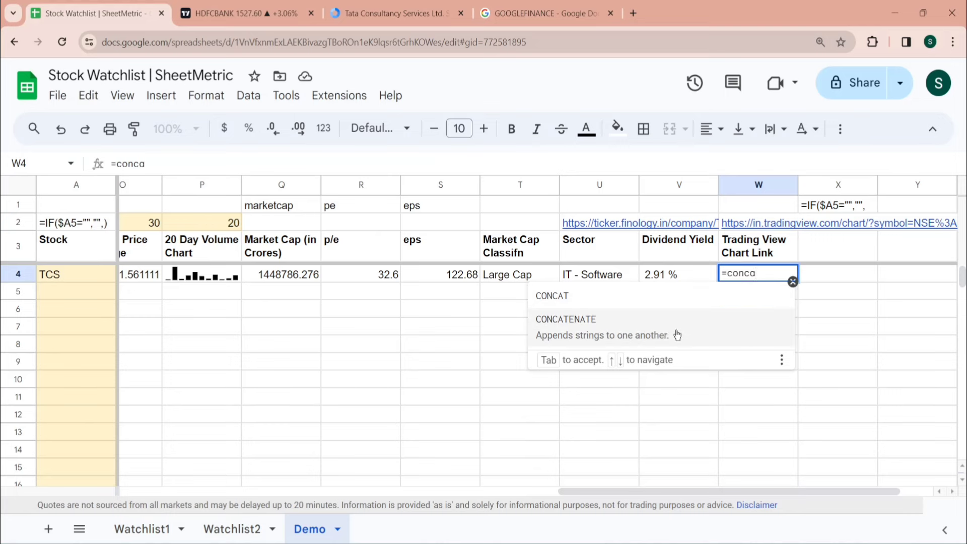
click(665, 333)
text(")
key(ctrl+v)
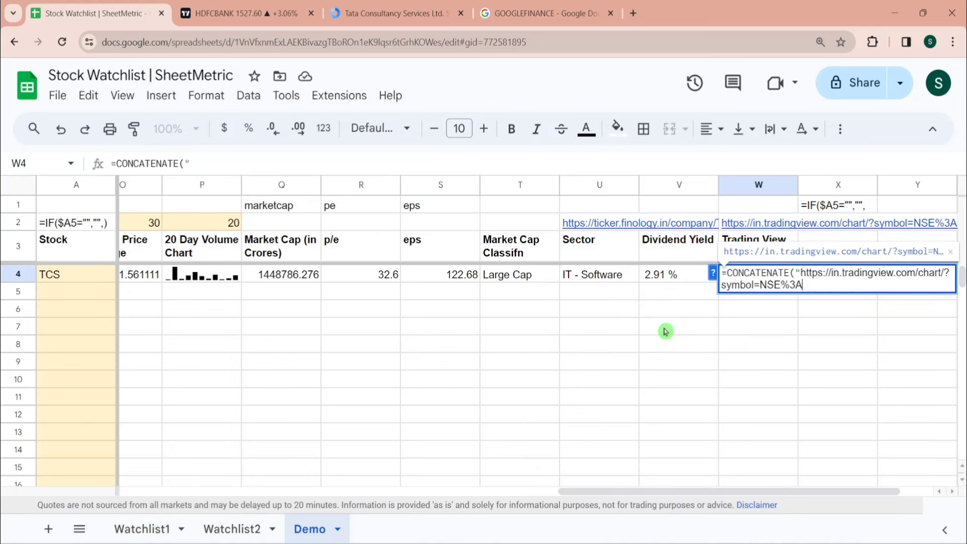
text(,)
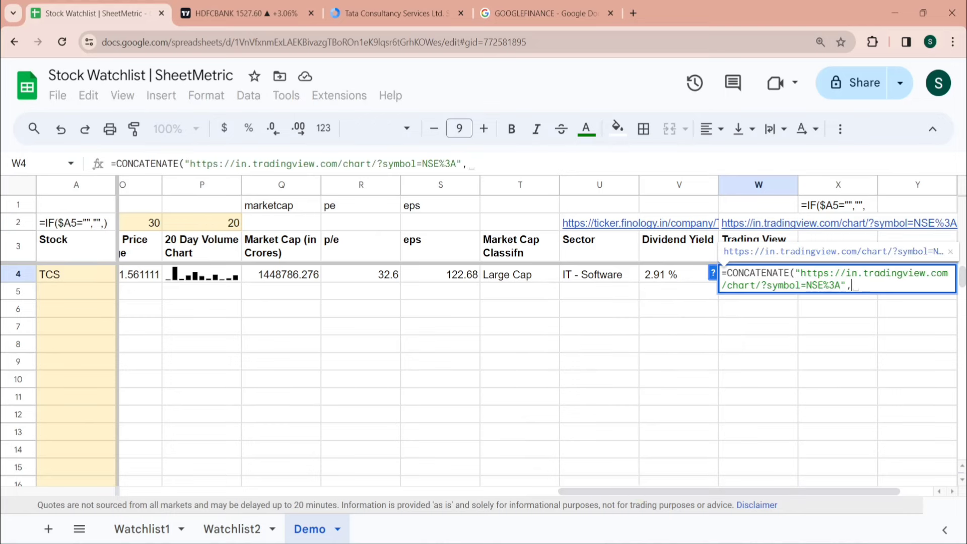
drag(633, 492, 194, 497)
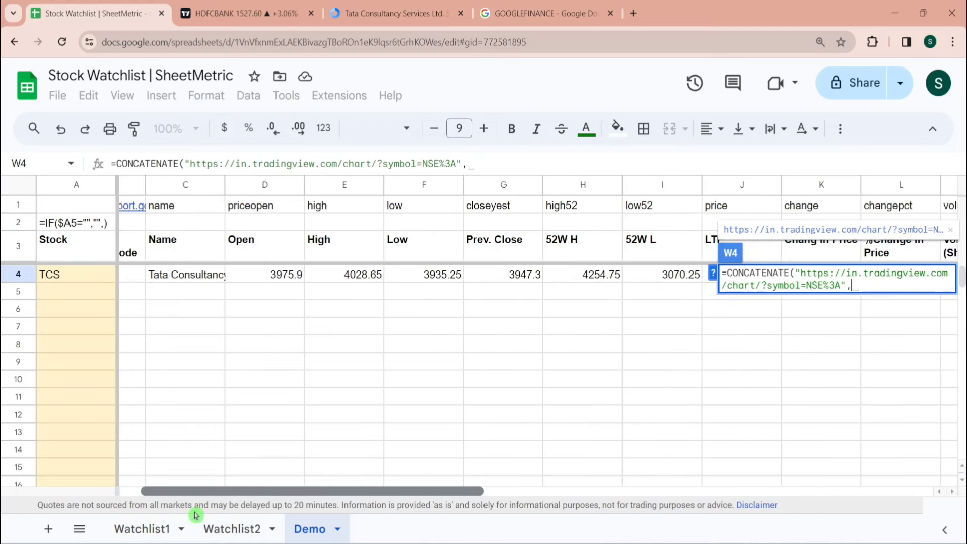
click(80, 281)
key(Return)
key(Up)
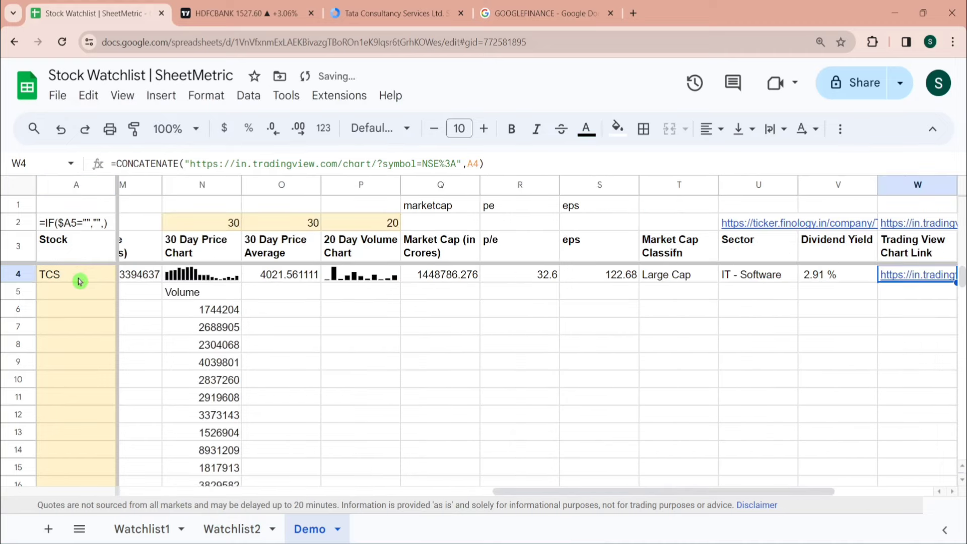
Review the row 4 cells and formulas from the TradingView link column back to Prev. Close
key(Right)
key(Right)
key(Right)
key(Left)
key(Left)
key(Left)
key(Left)
key(Left)
key(Left)
key(Left)
key(Left)
key(Left)
key(Left)
key(Left)
key(Left)
key(Left)
key(Left)
key(Left)
key(Left)
key(Left)
key(Left)
key(Left)
key(Left)
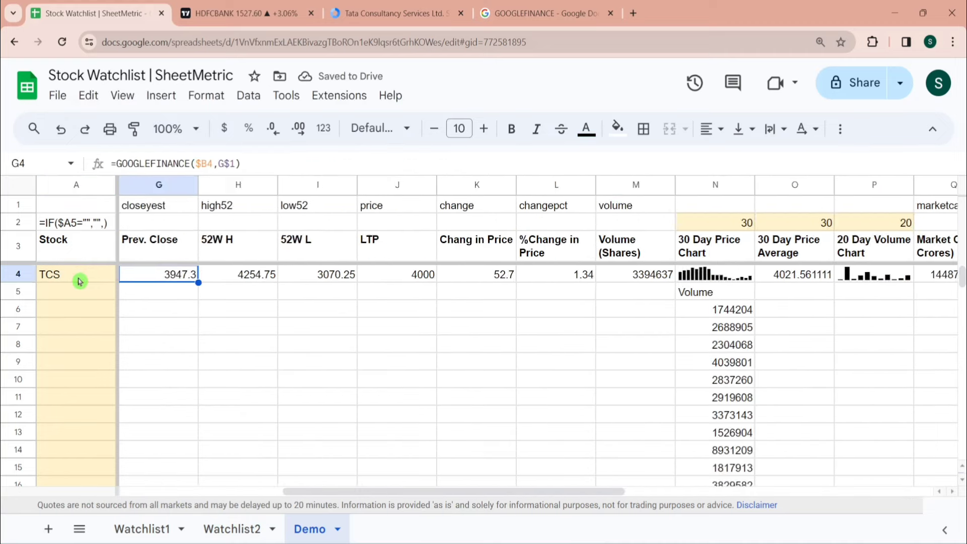
Clear the leftover volume list in N5:N23 beneath the 30 Day Price Chart sparkline
key(Right)
key(Right)
key(Right)
key(Right)
key(Right)
key(Right)
key(Right)
key(Right)
key(Right)
key(Right)
key(Right)
key(Right)
key(Right)
key(Right)
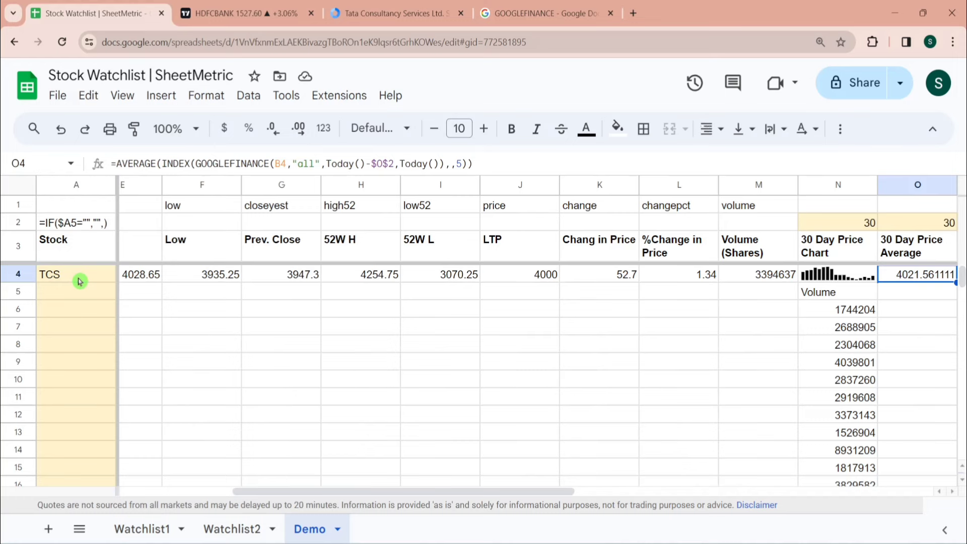
key(Down)
key(Left)
key(ctrl+shift+Down)
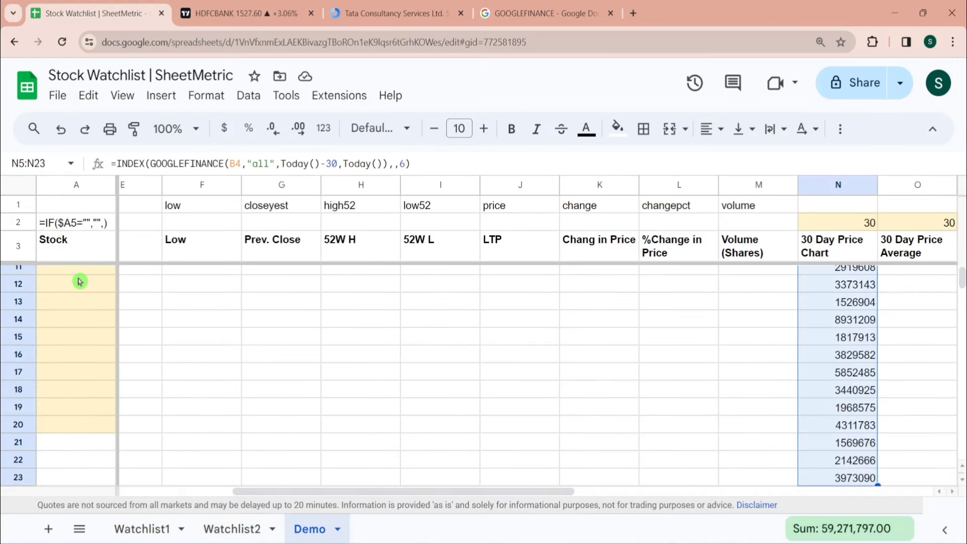
key(Delete)
key(Up)
key(Up)
key(Up)
key(Up)
key(Down)
key(Down)
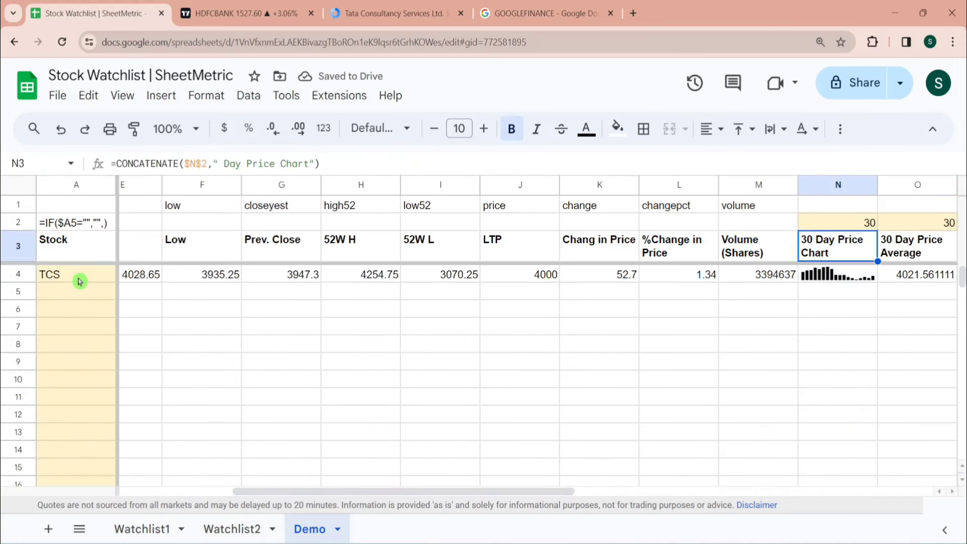
key(Down)
key(Left)
key(Right)
key(Right)
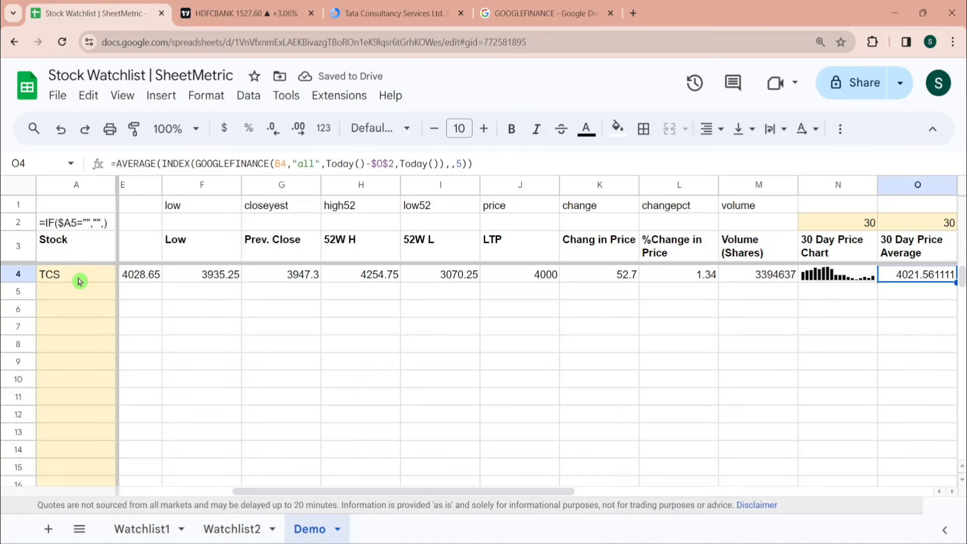
Enter HDFCBANK as the second stock symbol in A5
key(Left)
key(Left)
key(Left)
key(Left)
key(Left)
key(Left)
key(Left)
key(Left)
key(Left)
key(Left)
key(Left)
key(Left)
key(Left)
key(Left)
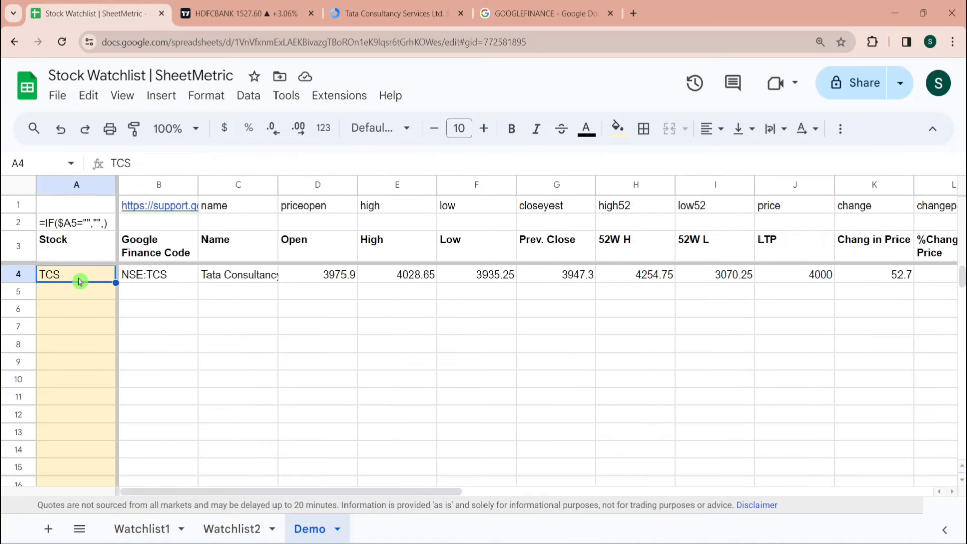
key(Down)
text(H)
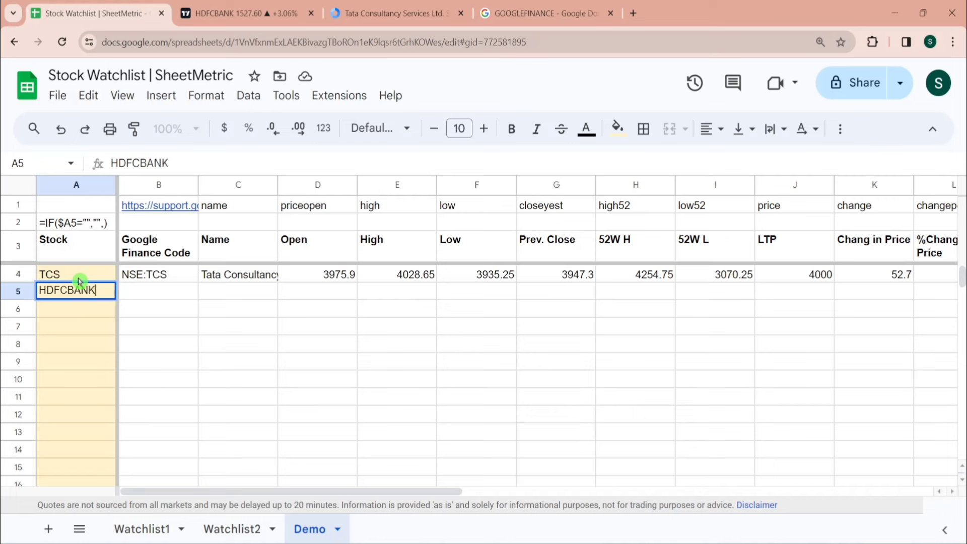
key(Return)
key(Right)
key(Right)
key(Left)
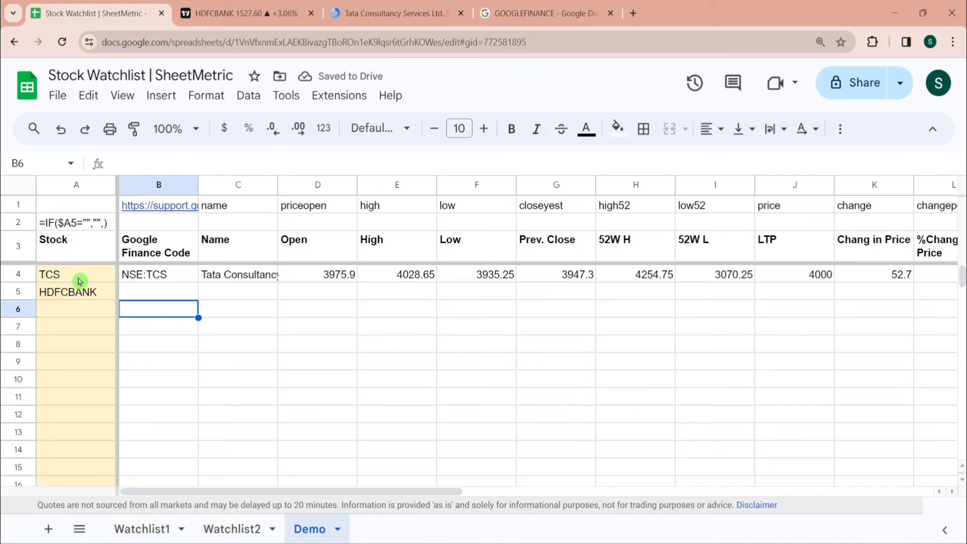
key(Up)
key(Left)
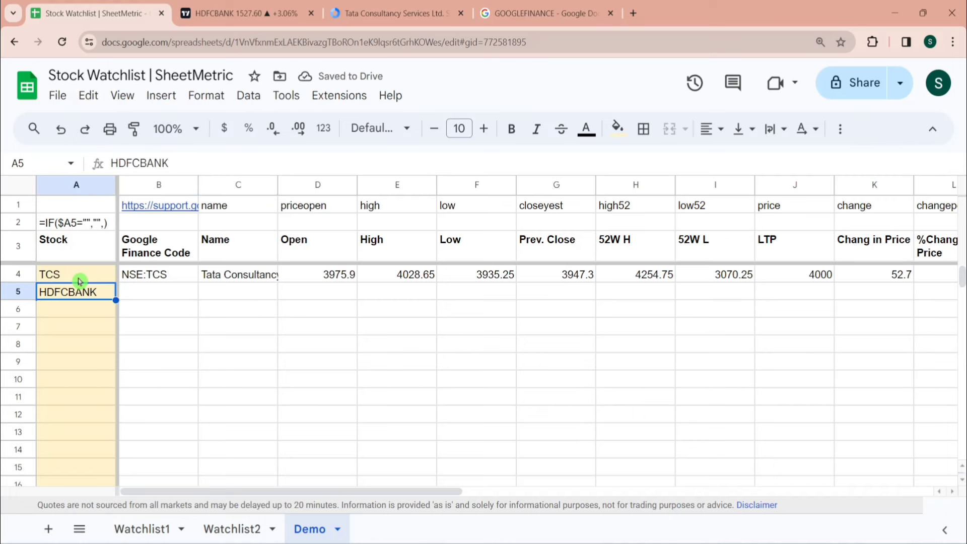
Replace the A5 symbol with INFY and enter =IF(A5="","",CONCATENATE("NSE:",A5)) in B5
key(Delete)
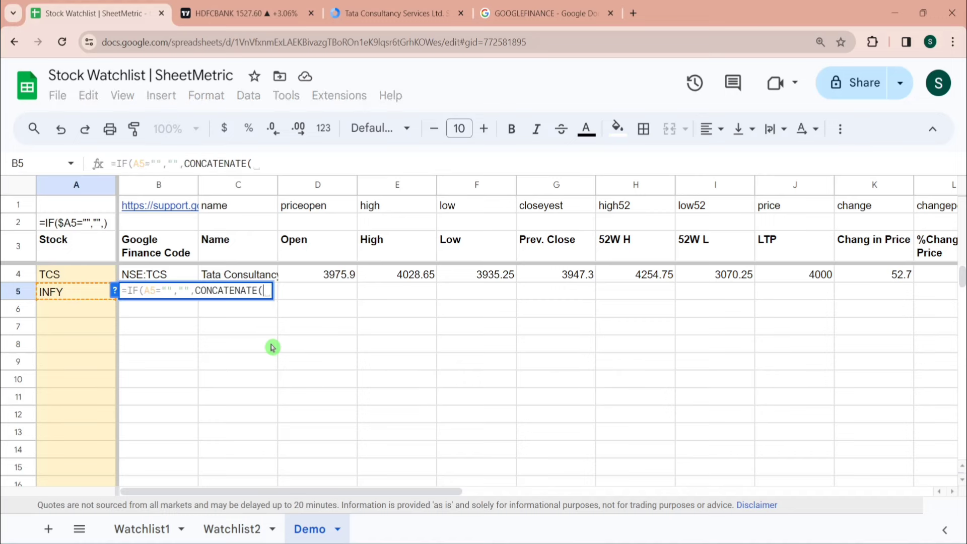
text("NSE:",)
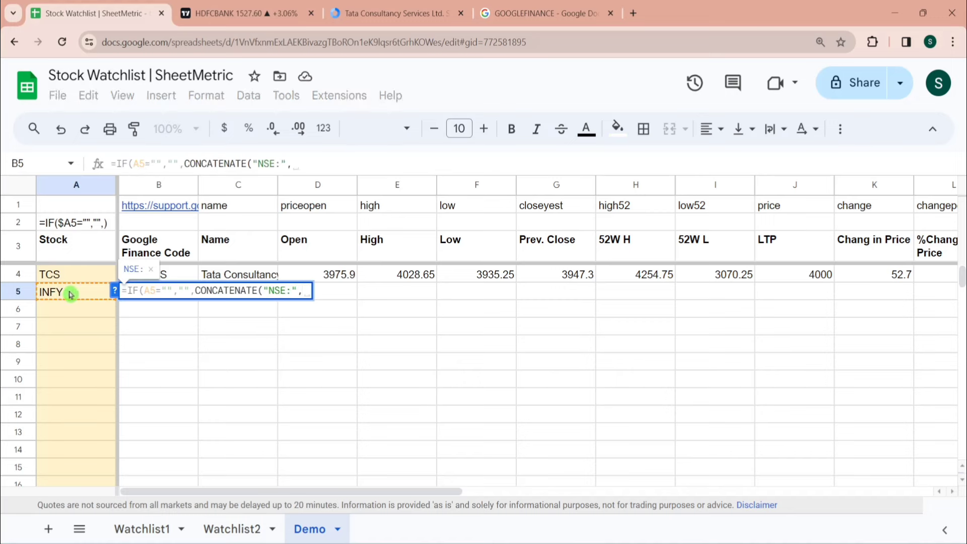
click(70, 294)
key(Return)
Test the Google Finance Code formula in B5 by clearing A5, then entering HDFCBANK there
click(70, 294)
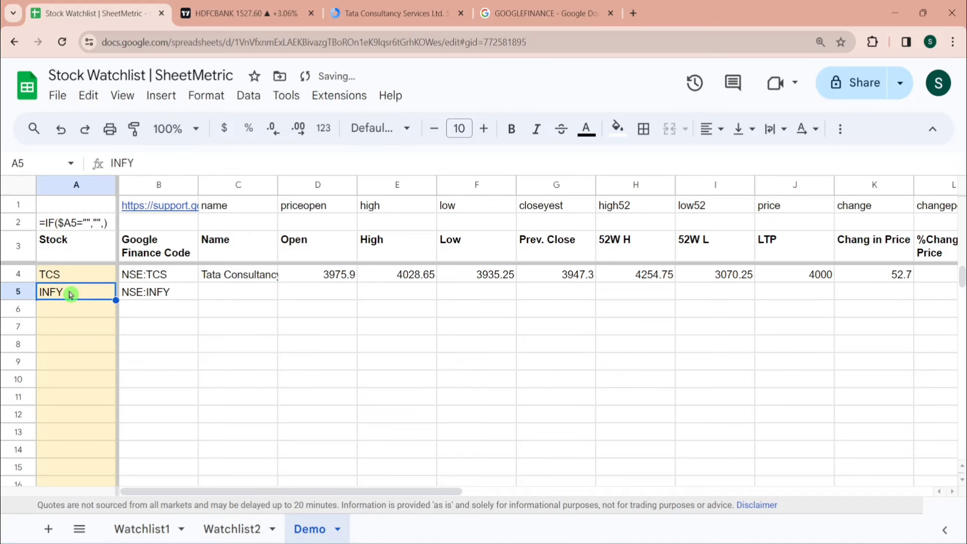
key(Delete)
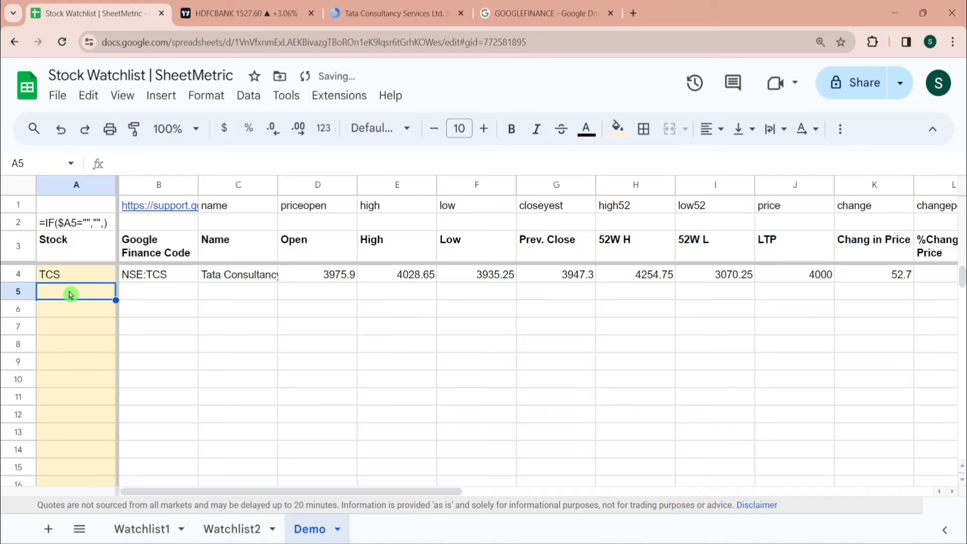
text(H)
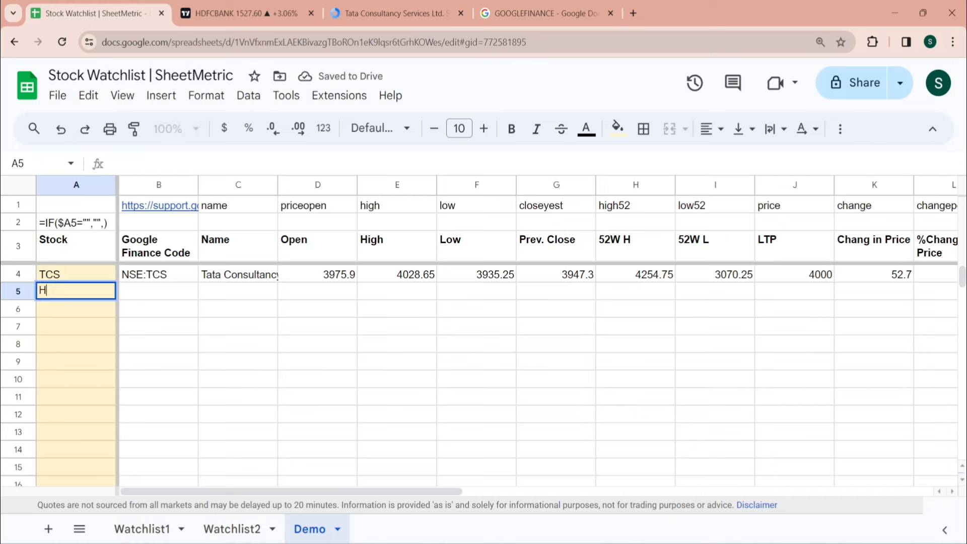
text(DFCBANK)
key(Return)
click(71, 294)
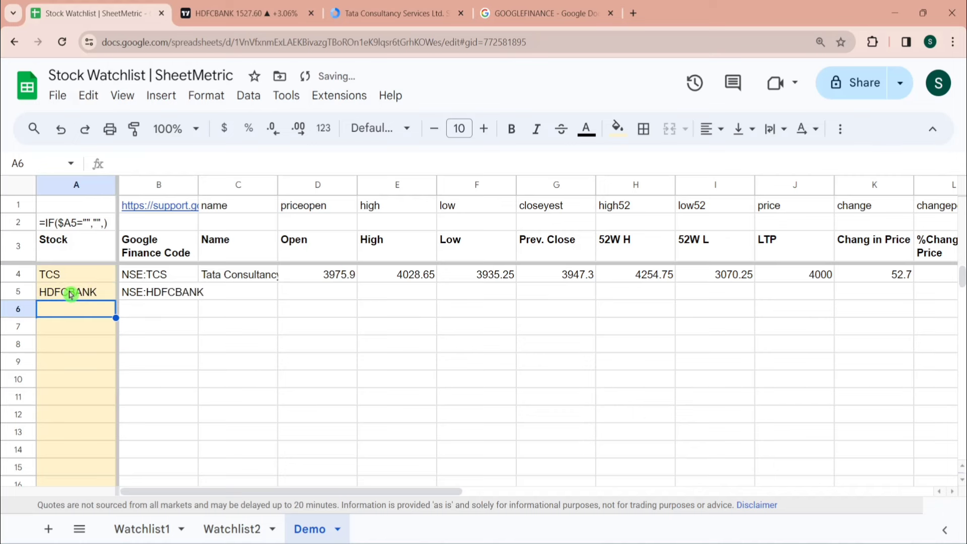
key(Right)
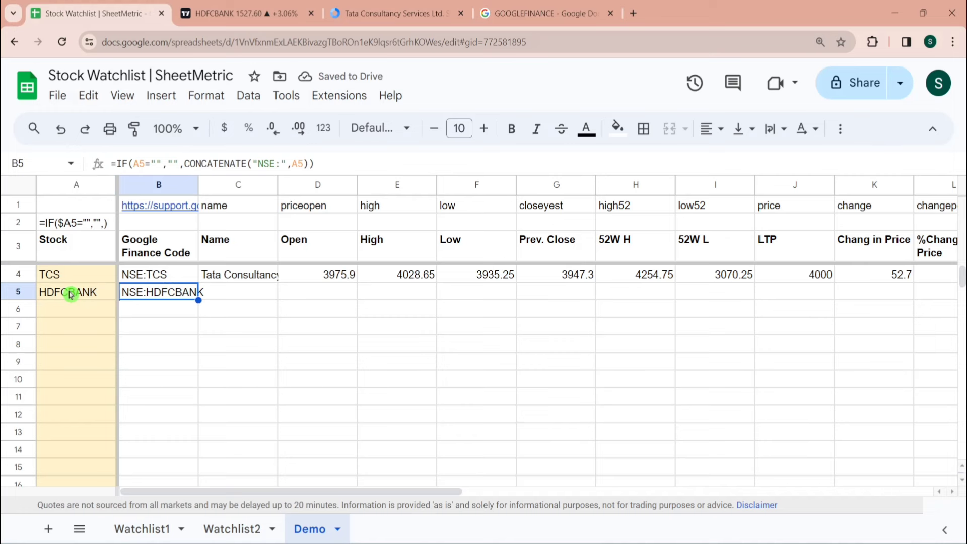
Clear the stock symbol in A5 to check the B5 formula with a blank entry
click(71, 294)
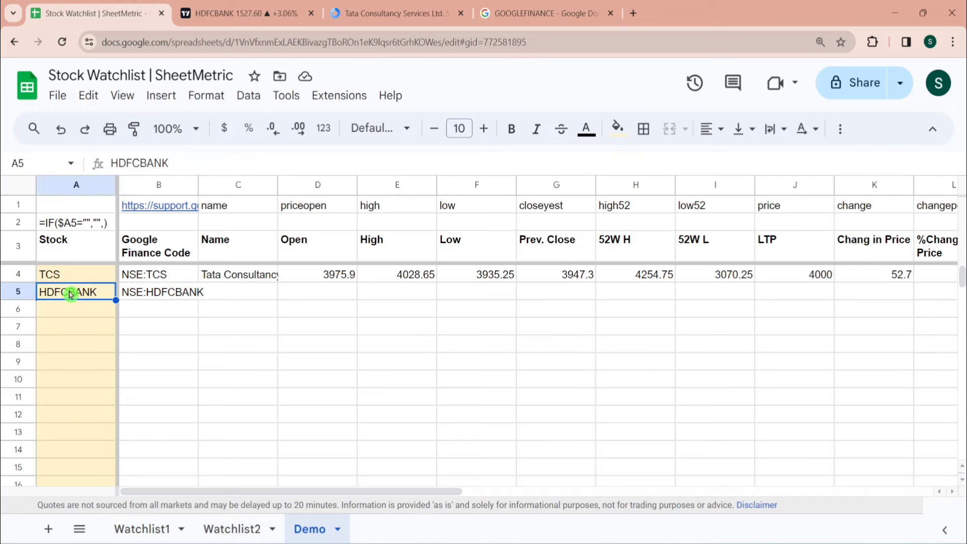
key(Delete)
key(Right)
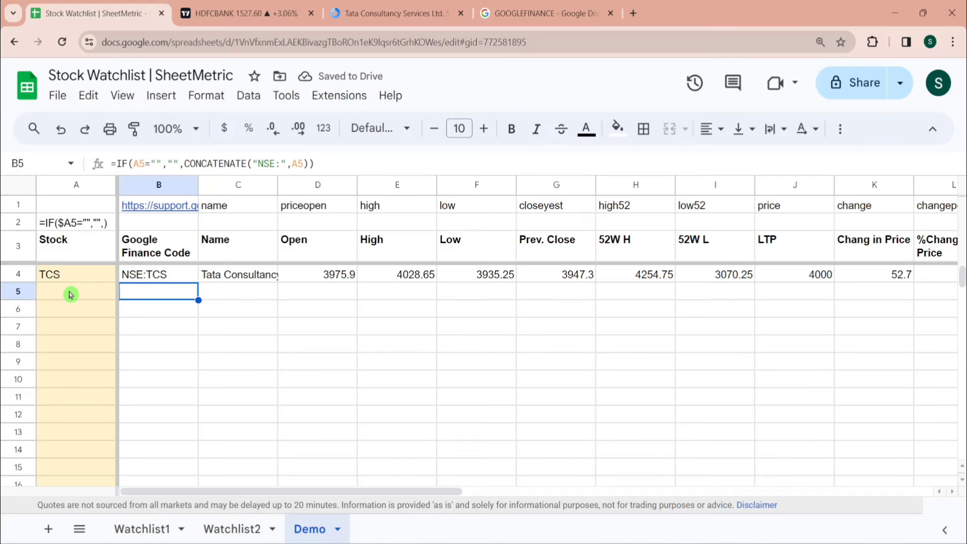
Examine row 5 across the columns from Google Finance Code to Dividend Yield to see which still need formulas
key(Right)
key(Right)
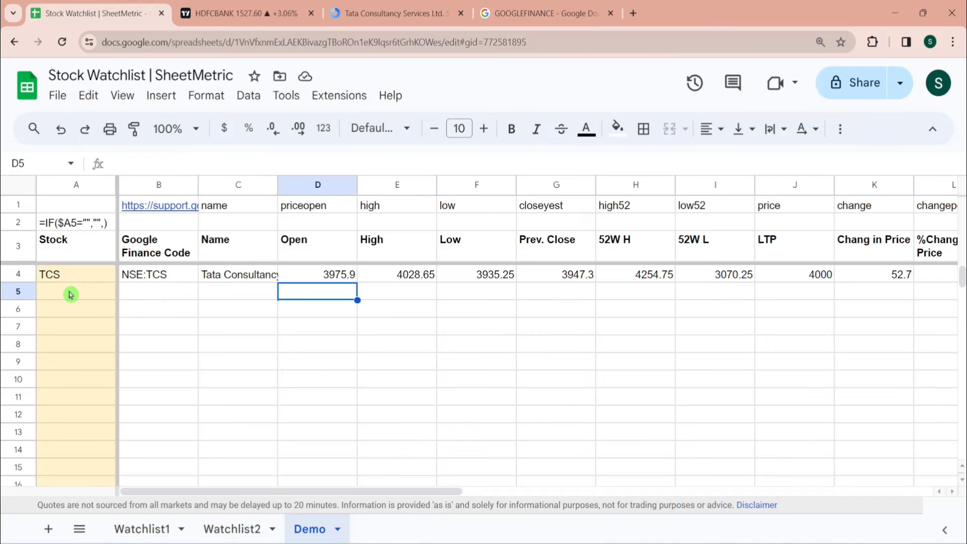
key(Right)
key(Right)
key(Right)
key(Right)
key(Right)
key(Right)
key(Right)
key(Right)
key(Right)
key(Right)
key(Right)
key(Right)
key(Right)
key(Right)
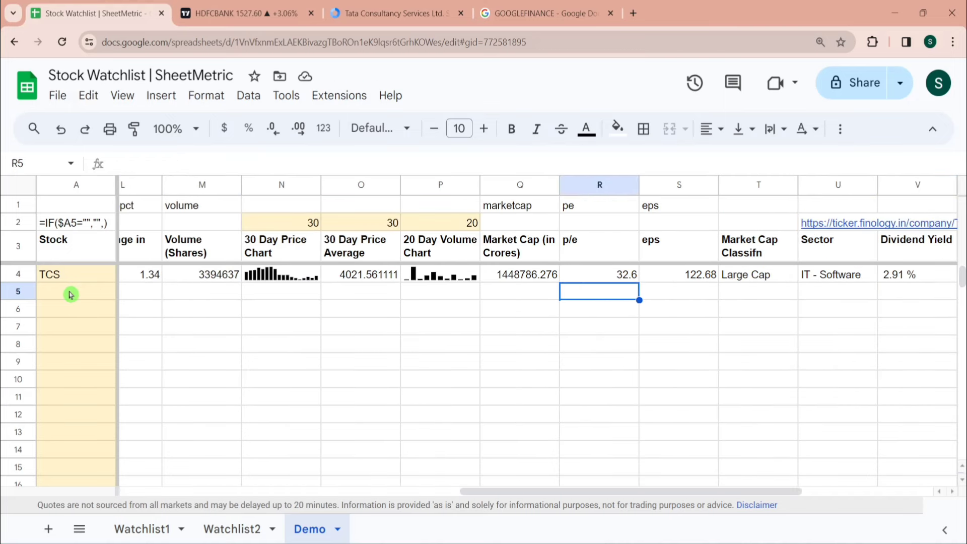
key(Right)
key(Right)
key(Right)
key(Right)
key(Left)
key(Left)
key(Left)
key(Left)
key(Left)
key(Left)
key(Left)
key(Left)
key(Left)
key(Left)
key(Left)
key(Left)
key(Left)
key(Left)
key(Left)
key(Left)
key(Left)
key(Left)
key(Left)
key(Left)
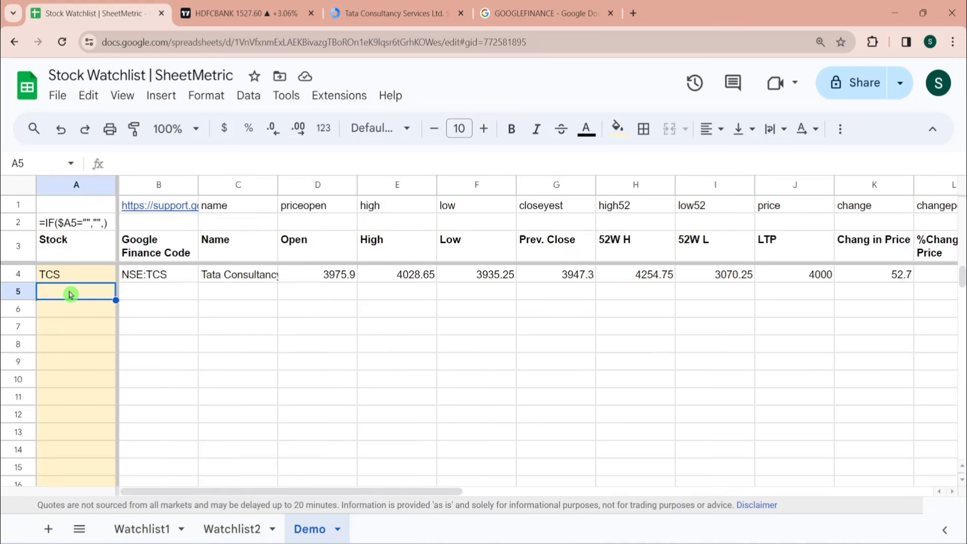
key(Right)
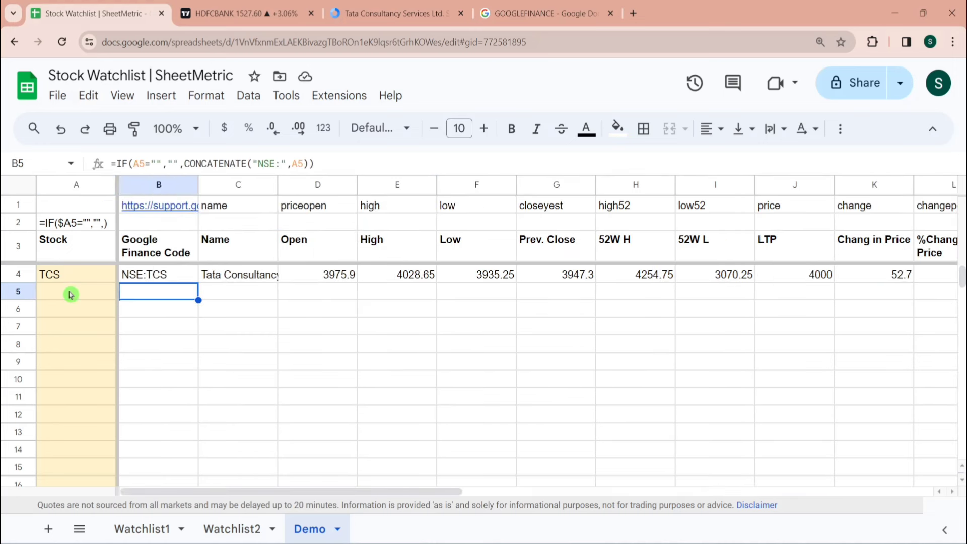
mouse_move(160, 205)
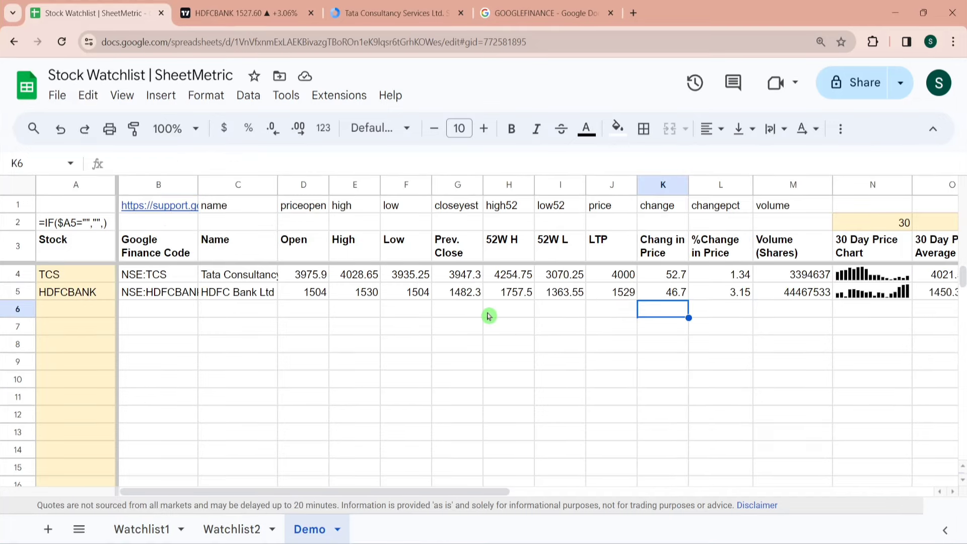
Enter =FORMULATEXT(B5) in B6 to show the Google Finance Code formula as text
click(196, 296)
key(Right)
key(Right)
key(Left)
key(Left)
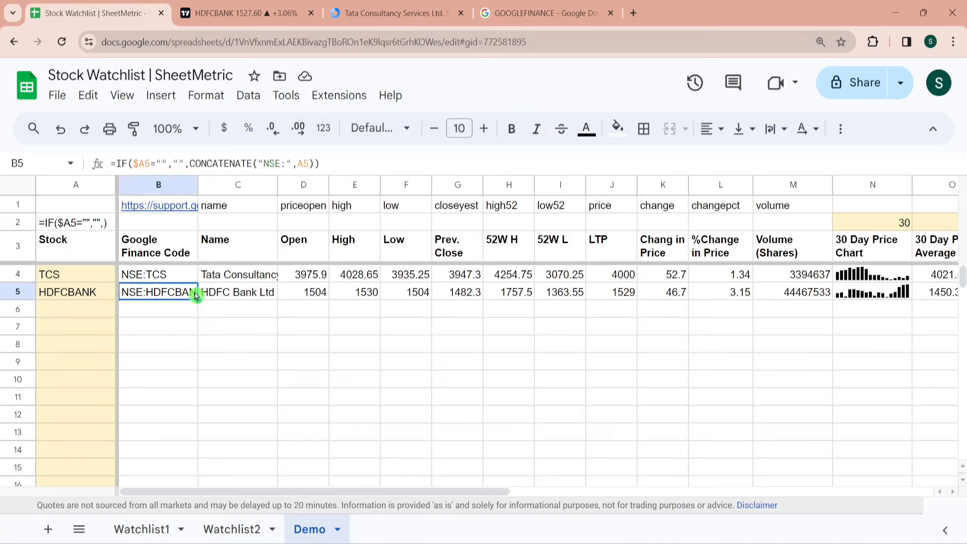
key(Down)
text(=formu)
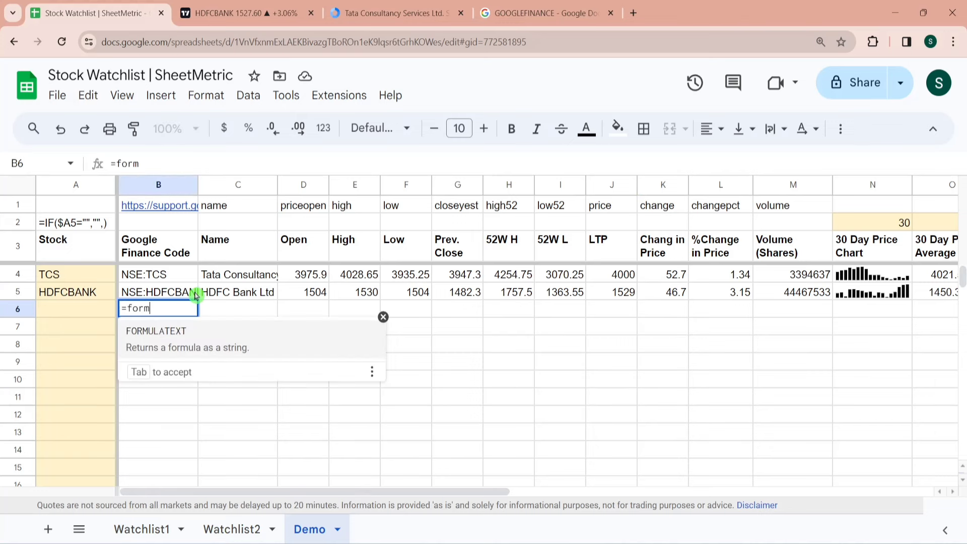
key(Tab)
click(172, 296)
text())
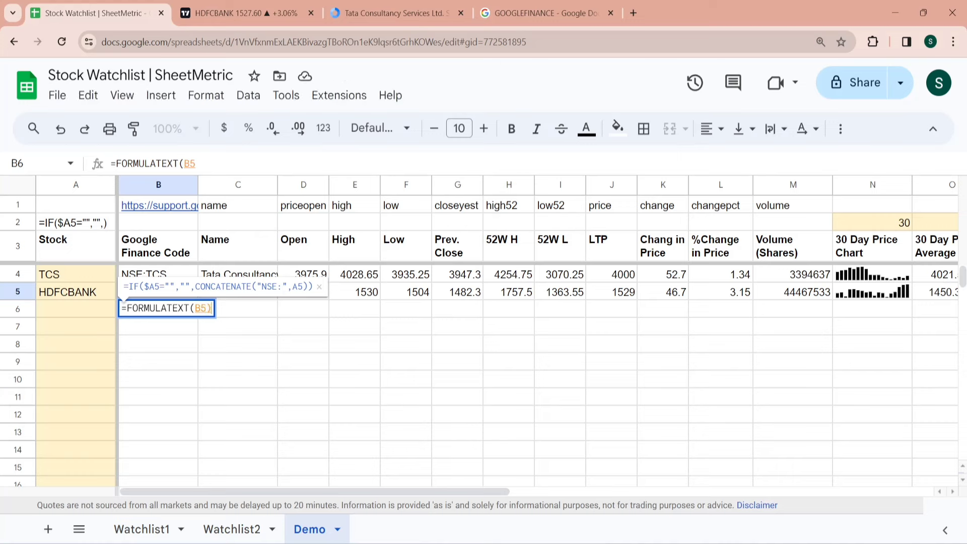
key(Return)
Fill the FORMULATEXT formula from B6 across row 6 through the Trading View Chart Link column, W6
key(Up)
key(shift+Right)
key(shift+Right)
key(shift+Right)
key(shift+Right)
key(shift+Right)
key(shift+Right)
key(shift+Right)
key(shift+Right)
key(shift+Right)
key(shift+Right)
key(shift+Right)
key(shift+Right)
key(shift+Right)
key(shift+Right)
key(shift+Right)
key(shift+Right)
key(shift+Right)
key(shift+Right)
key(shift+Right)
key(shift+Right)
key(shift+Right)
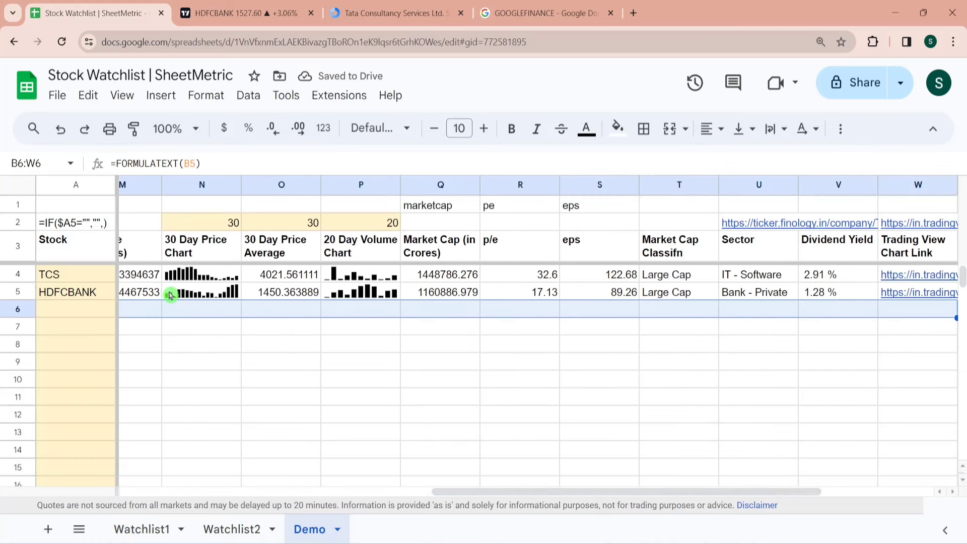
key(ctrl+r)
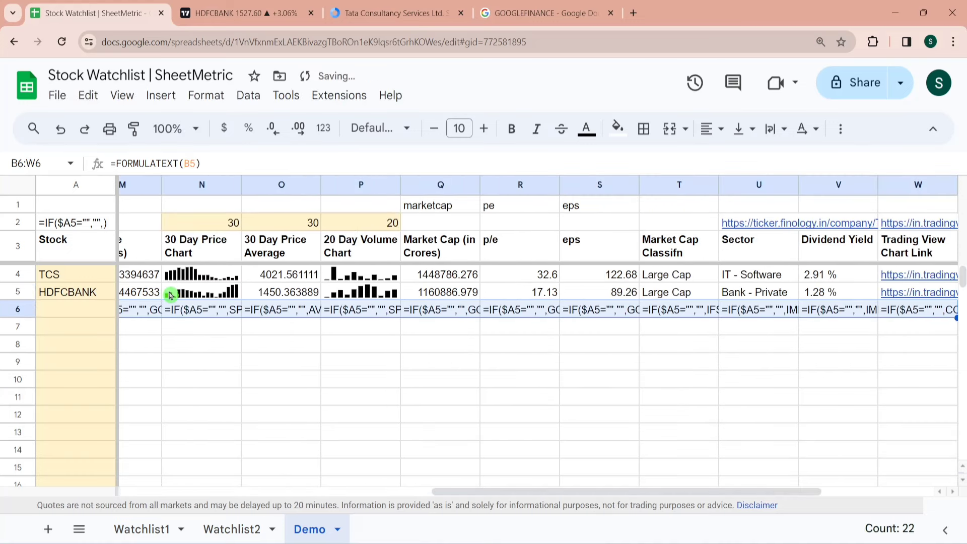
Examine the formula texts across row 6 to check that each row 5 formula has the blank-safe IF wrapper
click(217, 311)
key(Left)
key(Left)
key(Left)
key(Right)
key(Right)
key(Right)
key(Right)
key(Right)
key(Right)
key(Right)
key(Right)
key(Right)
key(Right)
key(Right)
key(Right)
key(Right)
key(Right)
key(Right)
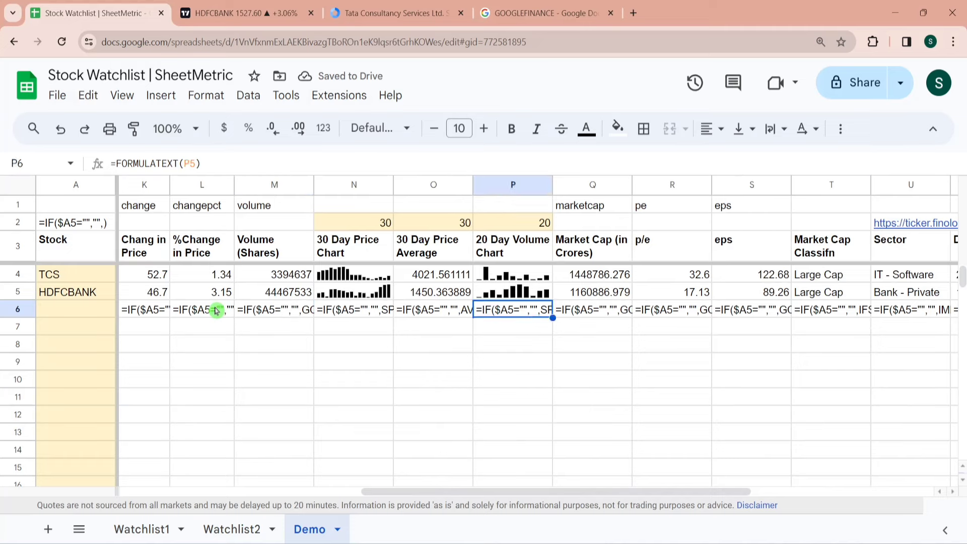
key(Left)
key(Left)
key(Left)
key(Left)
key(Left)
key(Left)
key(Left)
key(Left)
key(Left)
key(Left)
key(Left)
key(Left)
key(Left)
key(Left)
key(Left)
key(Left)
key(Left)
key(Left)
key(Left)
key(Left)
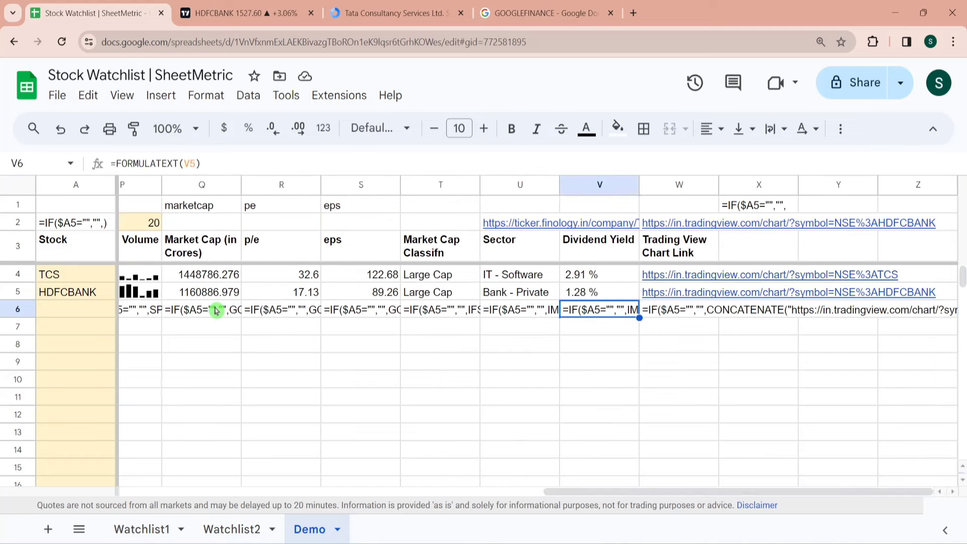
key(Left)
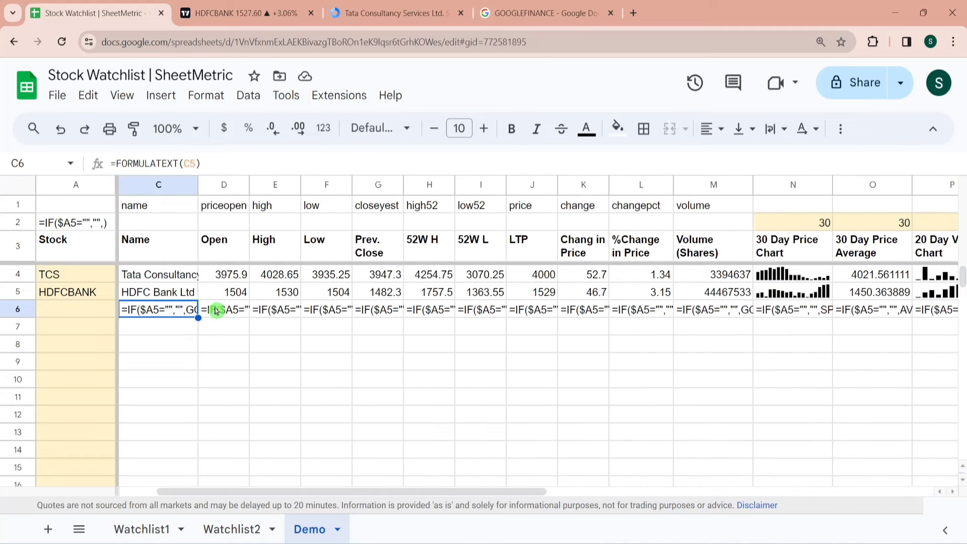
Look at the 30 Days Volume formula in P8 of the Watchlist1 sheet, then return to the Demo sheet
click(151, 528)
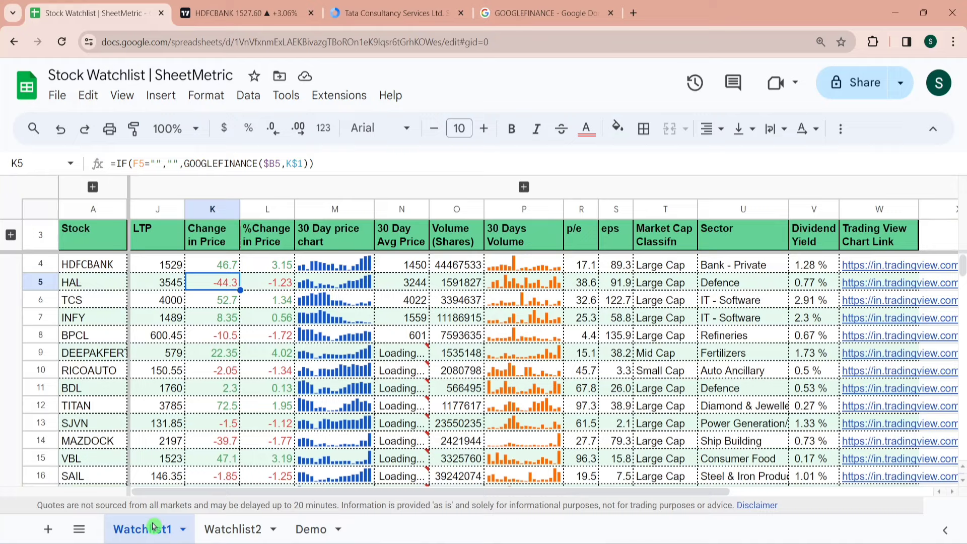
click(501, 336)
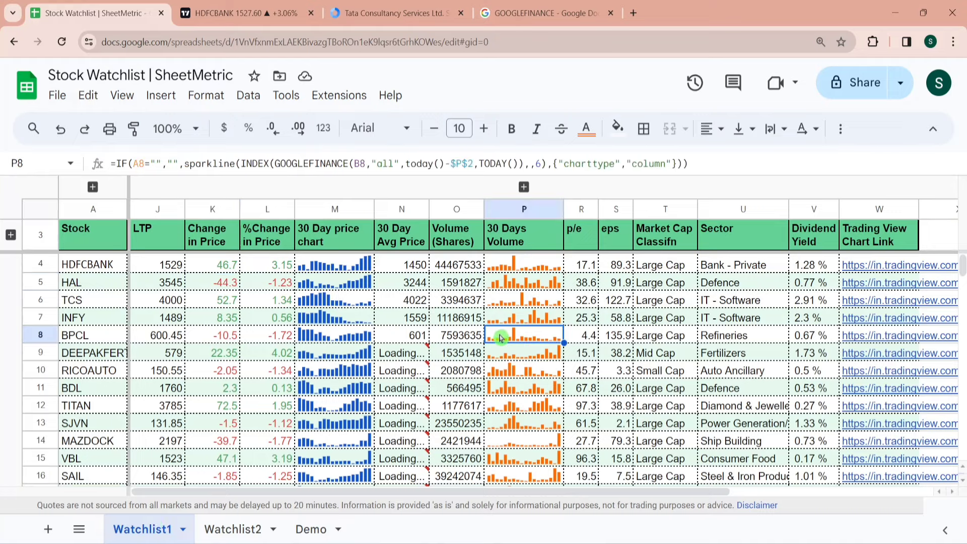
click(325, 529)
Clear the FORMULATEXT formulas from B6:W6 on the Demo sheet
key(ctrl+shift+Right)
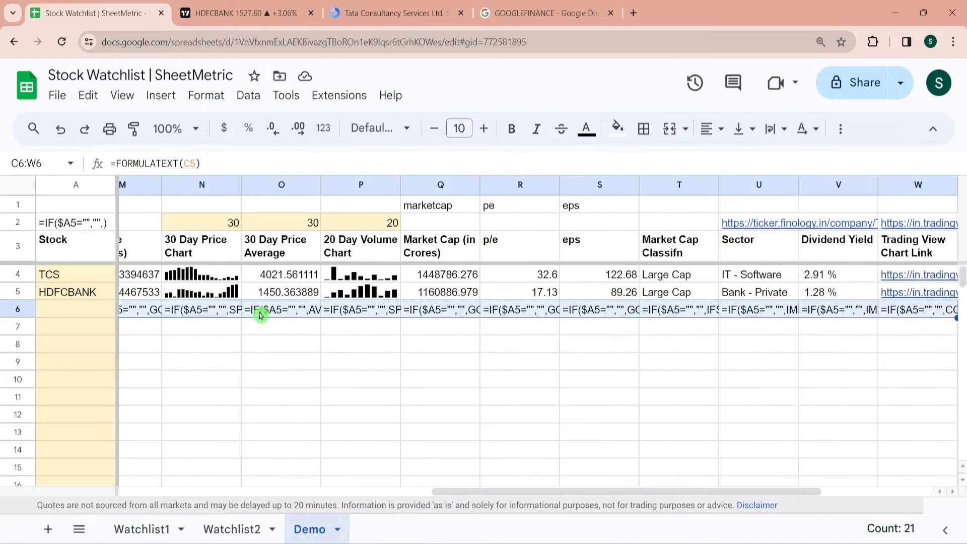
key(Delete)
key(Left)
key(Left)
key(Right)
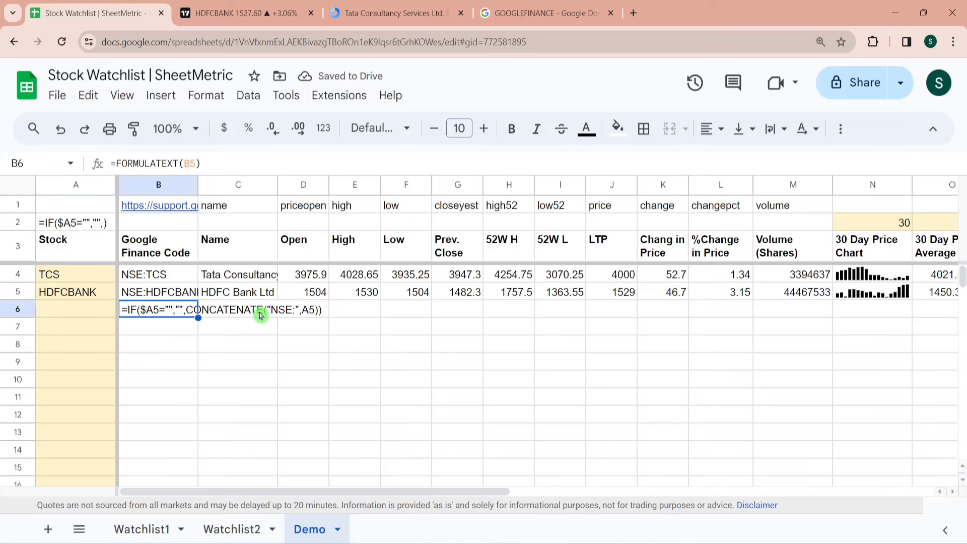
key(Delete)
key(Up)
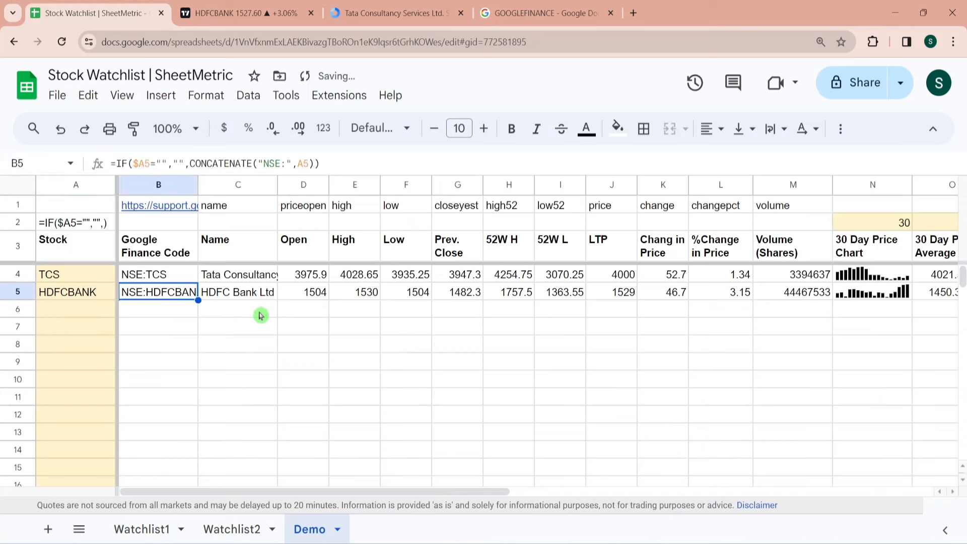
key(shift+Right)
key(shift+Right)
click(91, 344)
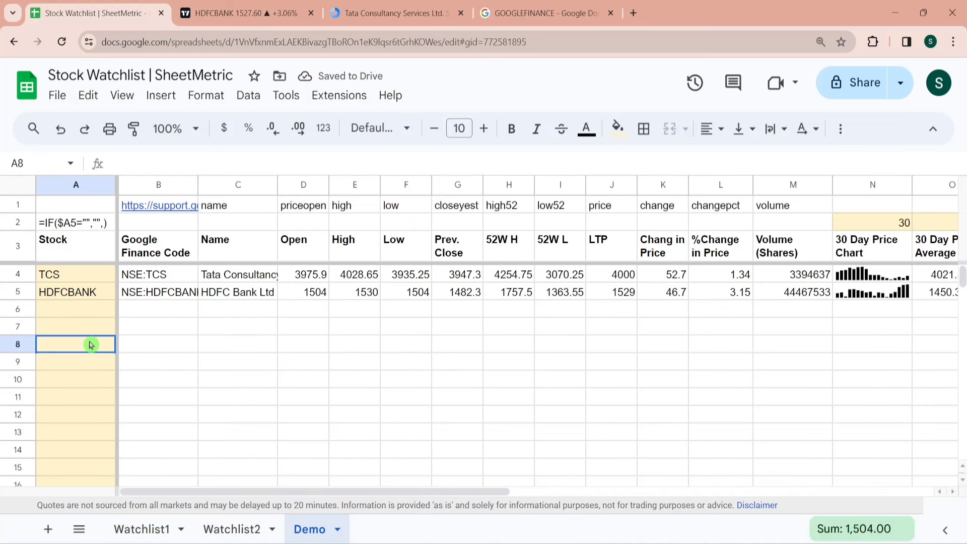
key(Up)
key(Up)
key(Up)
key(Right)
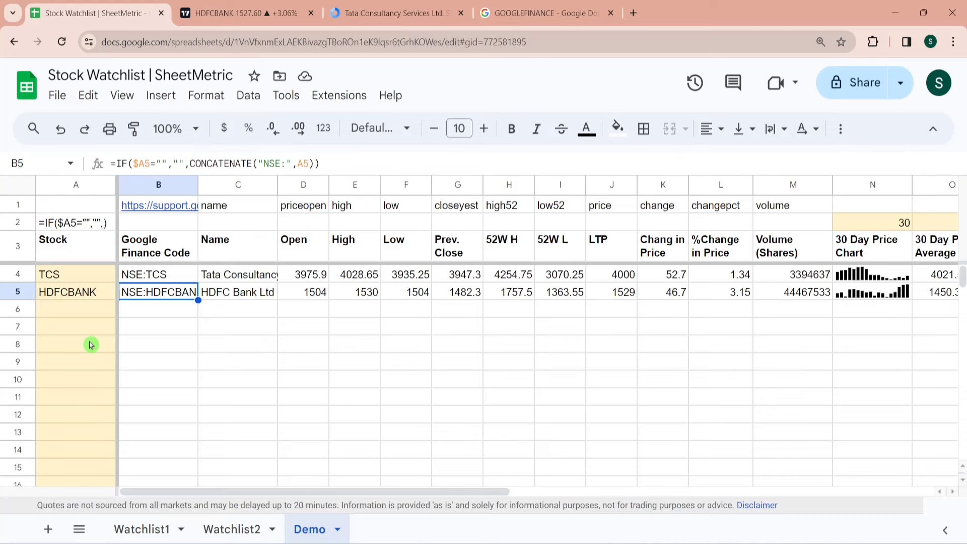
key(Left)
key(Down)
key(Right)
key(Up)
key(Left)
Fill the row 5 formulas from B5:W5 down through row 20
key(Right)
key(shift+Right)
key(shift+Right)
key(shift+Right)
key(shift+Right)
key(shift+Right)
key(shift+Right)
key(shift+Right)
key(shift+Right)
key(shift+Right)
key(shift+Right)
key(shift+Right)
key(shift+Right)
key(shift+Right)
key(shift+Right)
key(shift+Right)
key(shift+Right)
key(shift+Right)
key(shift+Right)
key(shift+Right)
key(shift+Right)
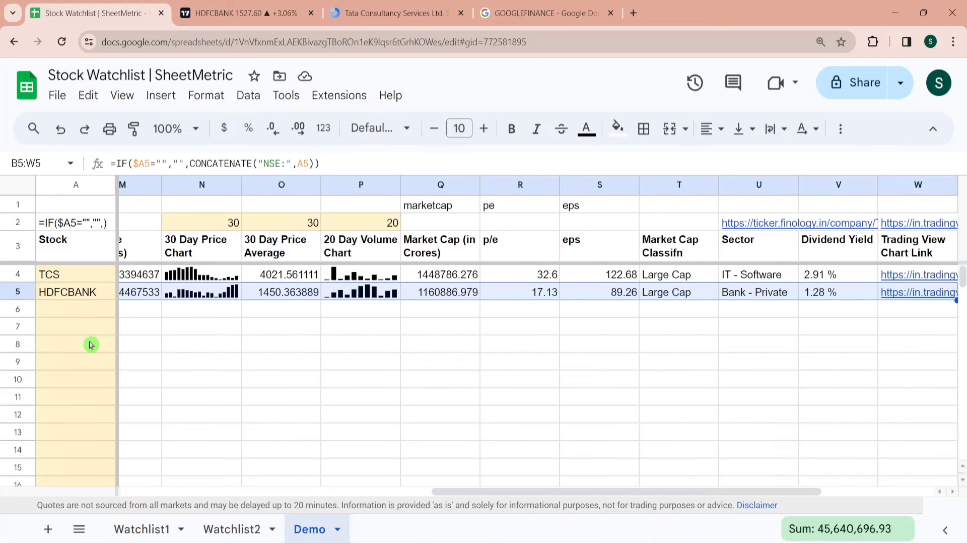
key(shift+Left)
key(shift+Left)
key(shift+Left)
key(shift+Left)
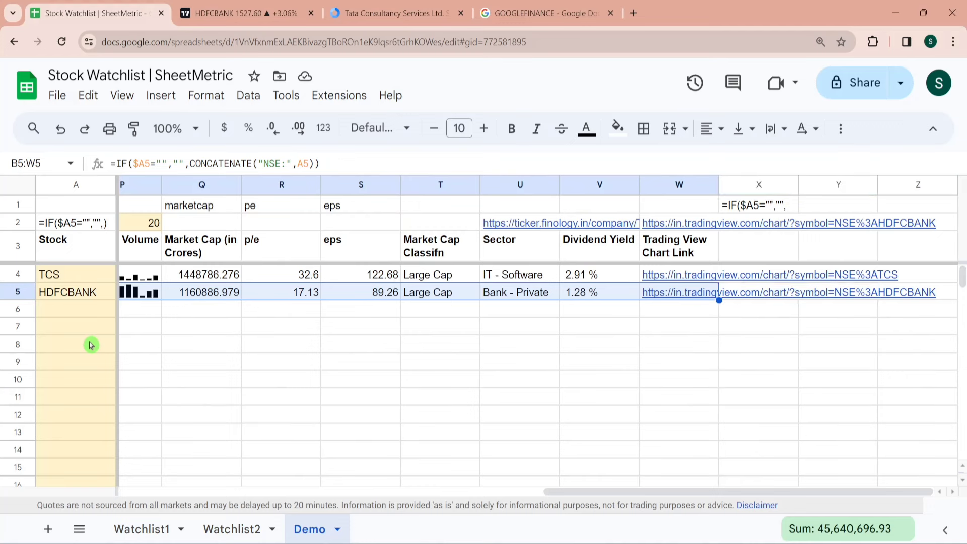
key(shift+Right)
key(shift+Down)
key(shift+Down)
key(shift+Down)
key(shift+Down)
key(shift+Down)
key(shift+Down)
key(shift+Down)
key(shift+Down)
key(shift+Down)
key(shift+Down)
key(shift+Down)
key(shift+Down)
key(shift+Down)
key(shift+Down)
key(shift+Down)
key(ctrl+d)
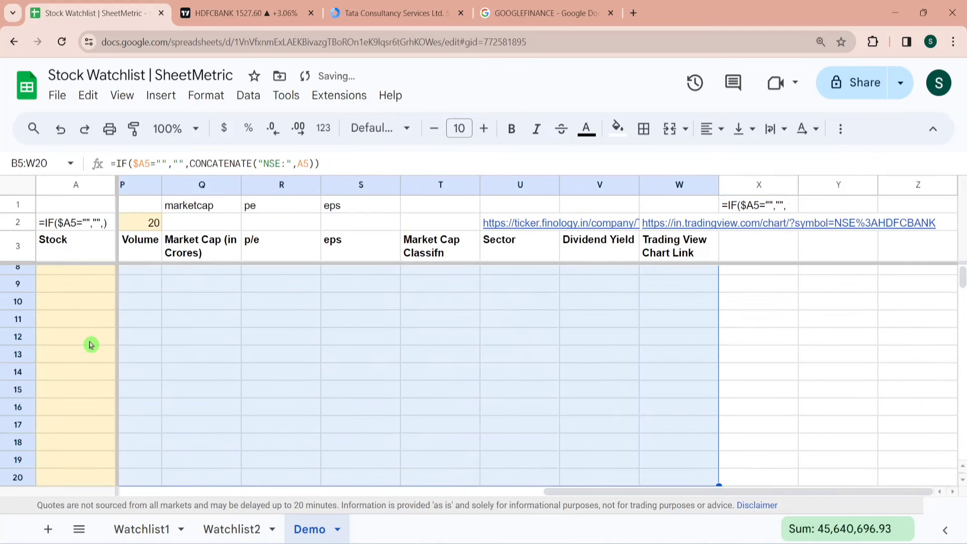
Check the filled-down formulas in row 17, from the Market Cap column back to the Name column
click(274, 426)
key(Left)
key(Left)
key(Left)
key(Left)
key(Left)
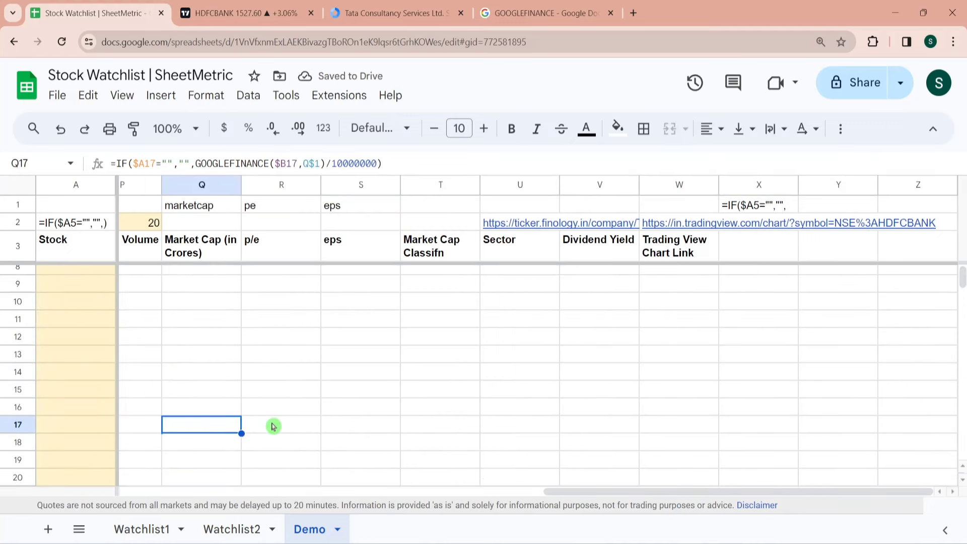
key(Home)
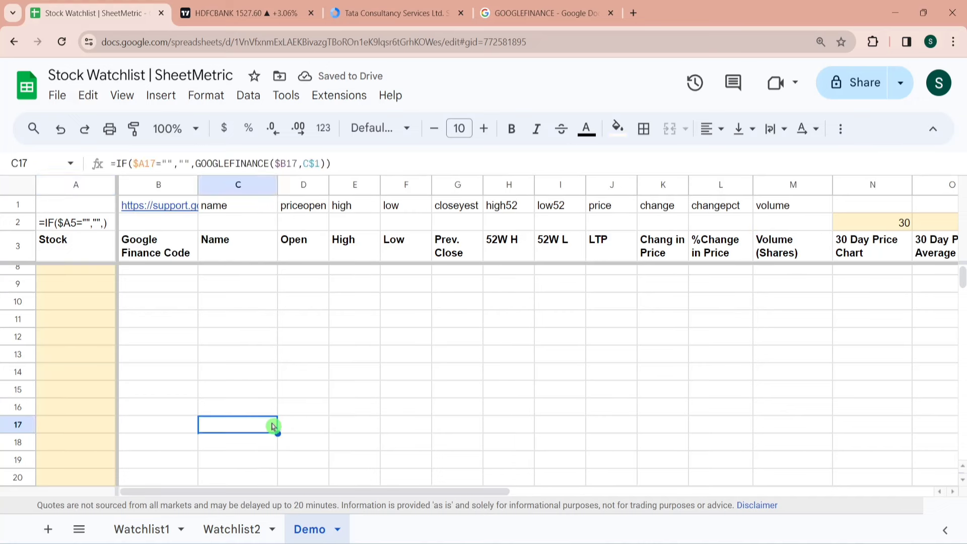
Test the filled formulas by entering INFY in A17, then clear the symbol
key(Return)
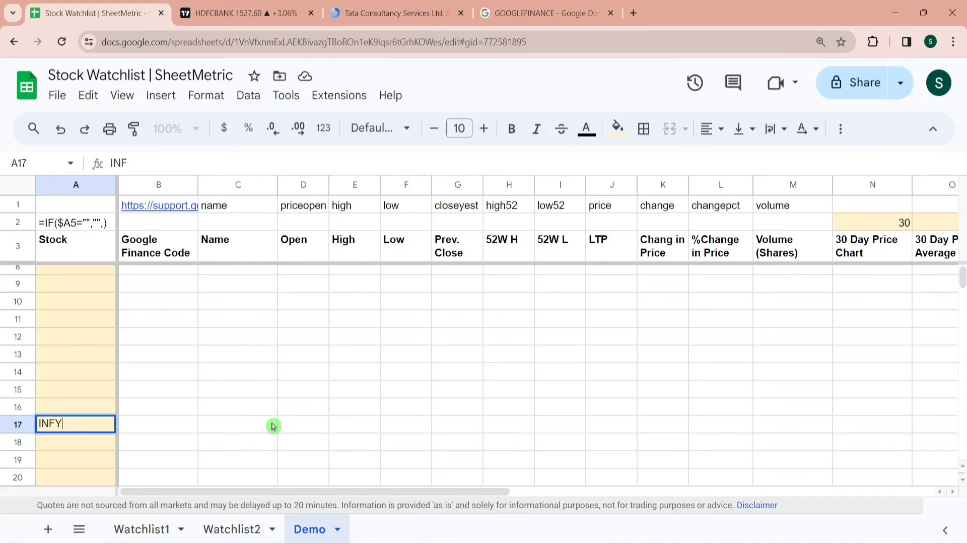
key(Return)
key(Up)
key(Delete)
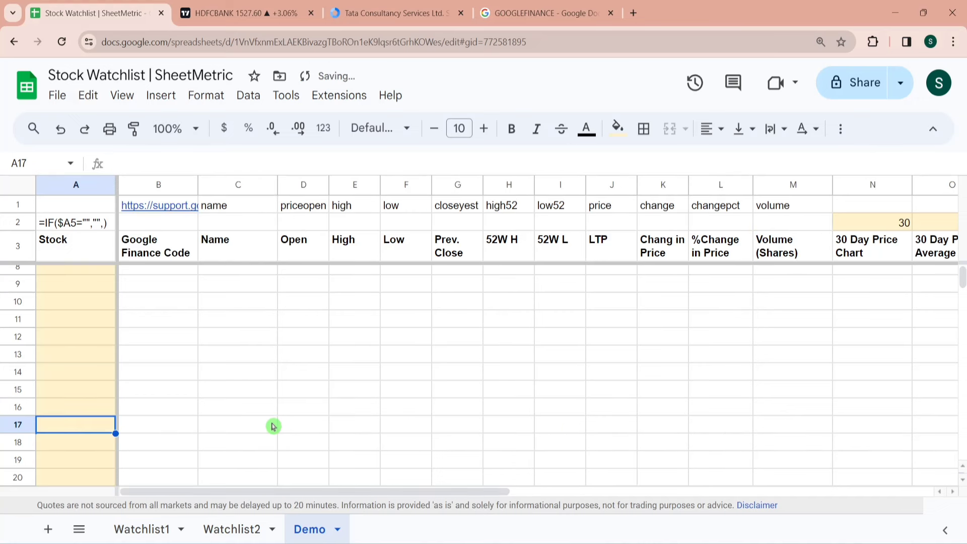
Color the 30 Day Price Chart sparklines in N4:N20 blue
key(Up)
key(Up)
key(Up)
key(Up)
key(Up)
key(Up)
key(Up)
key(Up)
key(Up)
key(Up)
key(Up)
key(Up)
key(Up)
key(Up)
key(Up)
key(Up)
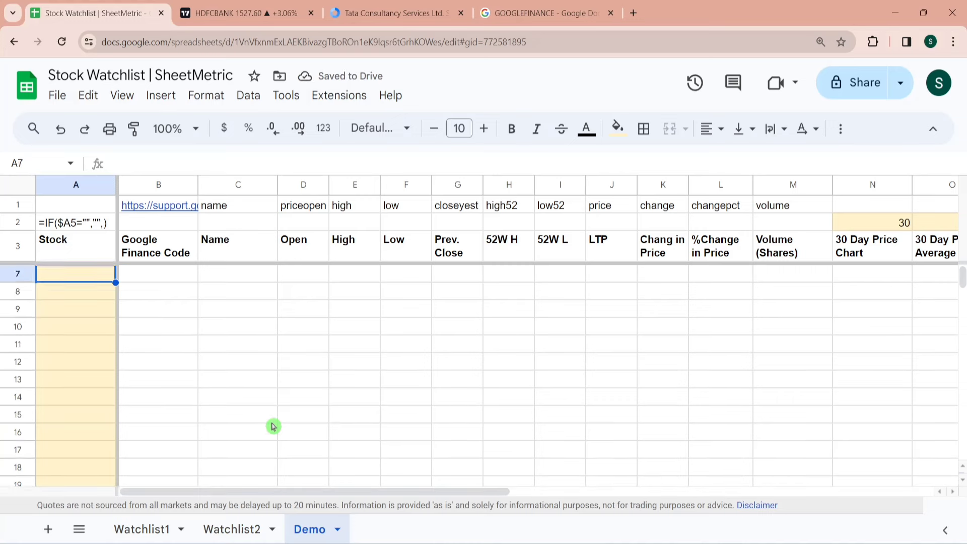
key(Right)
key(Right)
key(Right)
key(Right)
key(Right)
key(Right)
key(Right)
key(Right)
key(Right)
key(Right)
key(Right)
key(Right)
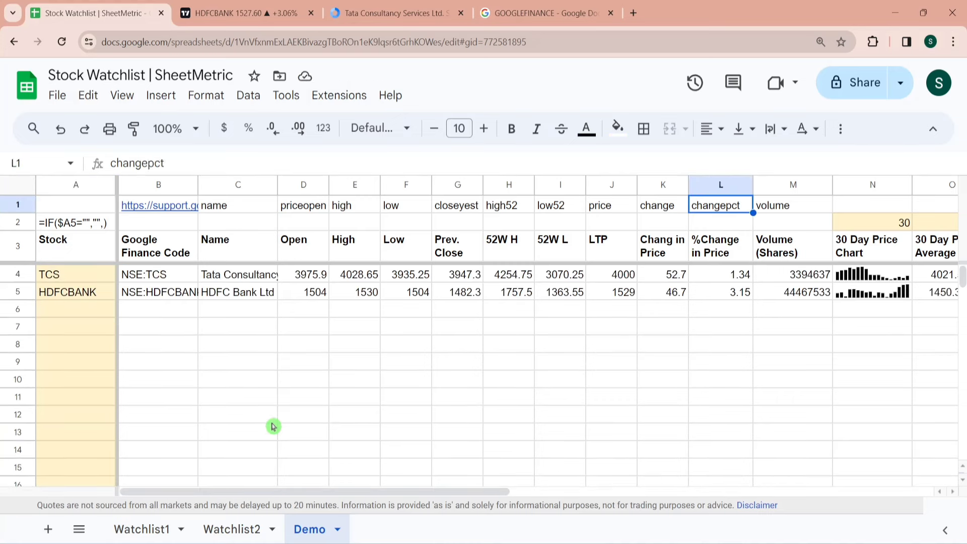
key(Right)
key(Right)
key(Right)
key(Right)
key(Right)
key(Right)
key(Right)
click(438, 276)
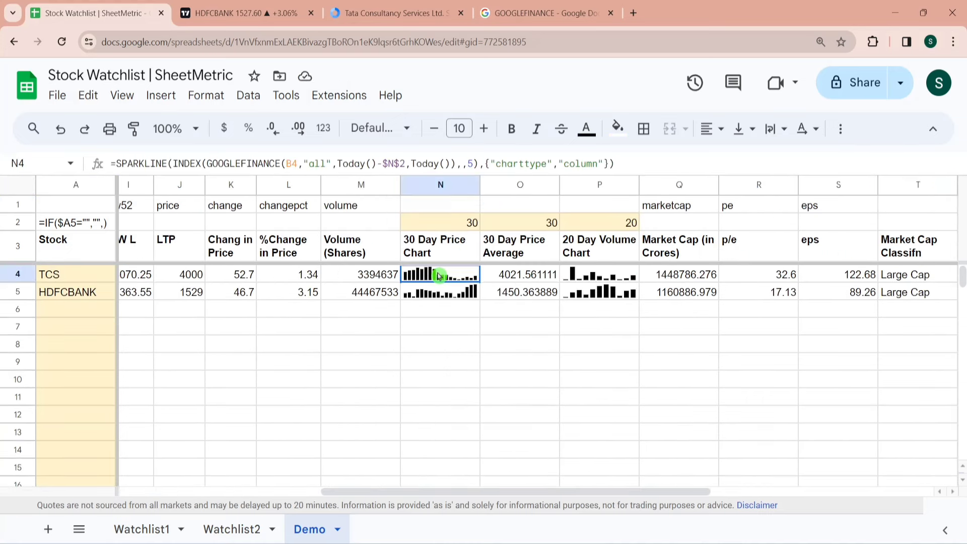
key(shift+Down)
key(shift+Down)
key(shift+Down)
key(shift+Down)
key(shift+Down)
key(shift+Down)
key(shift+Down)
key(shift+Down)
key(shift+Down)
key(shift+Down)
key(shift+Down)
key(shift+Down)
key(shift+Down)
key(shift+Down)
key(shift+Down)
key(shift+Down)
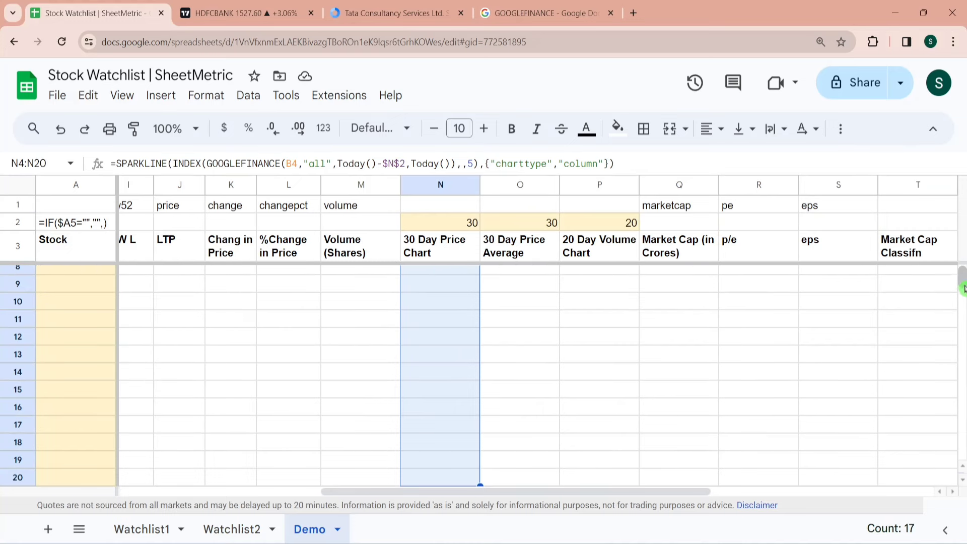
scroll(962, 269, up, 2)
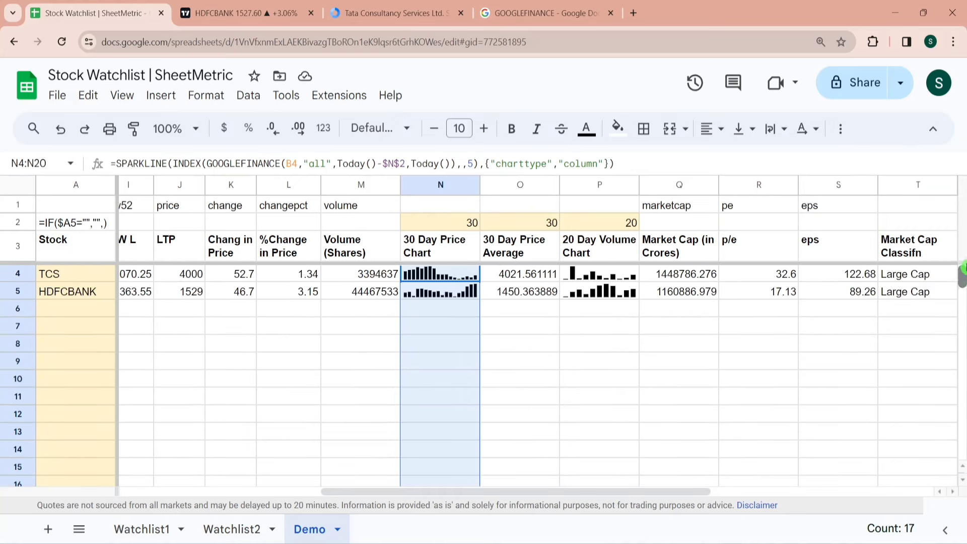
click(591, 134)
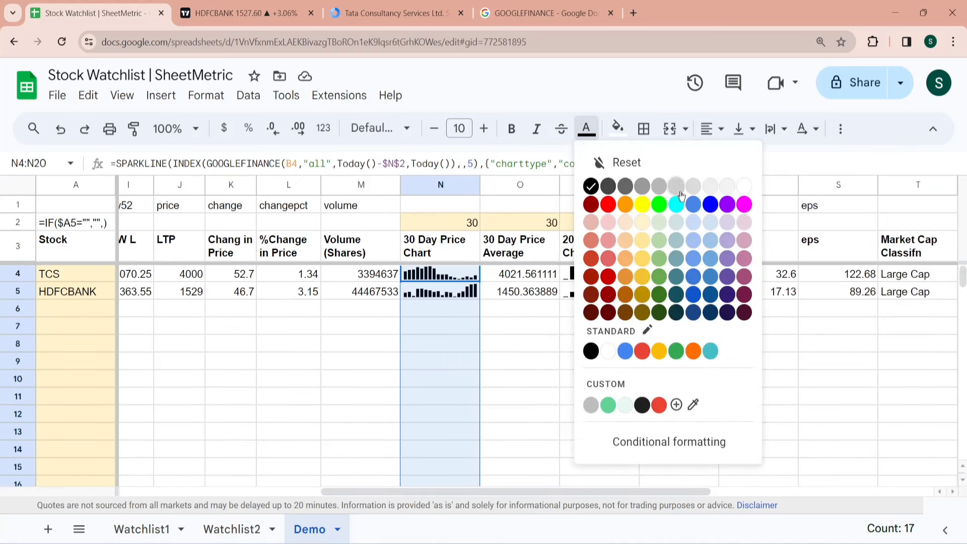
click(627, 352)
Color the 20 Day Volume Chart sparklines in P4:P20 orange
click(604, 275)
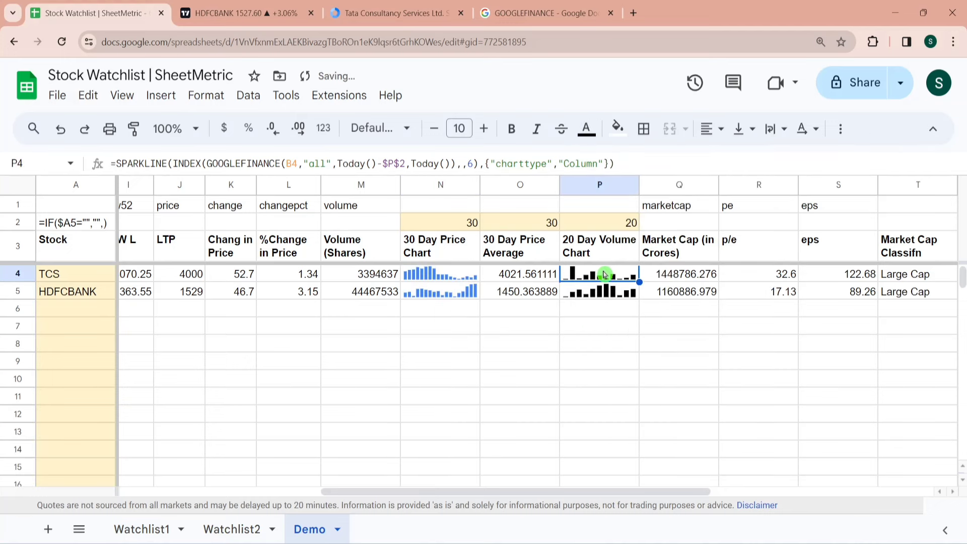
key(shift+Down)
key(shift+Down)
key(shift+Down)
key(shift+Down)
key(shift+Down)
key(shift+Down)
key(shift+Down)
key(shift+Down)
key(shift+Down)
key(shift+Down)
key(shift+Down)
key(shift+Down)
key(shift+Down)
key(shift+Down)
key(shift+Down)
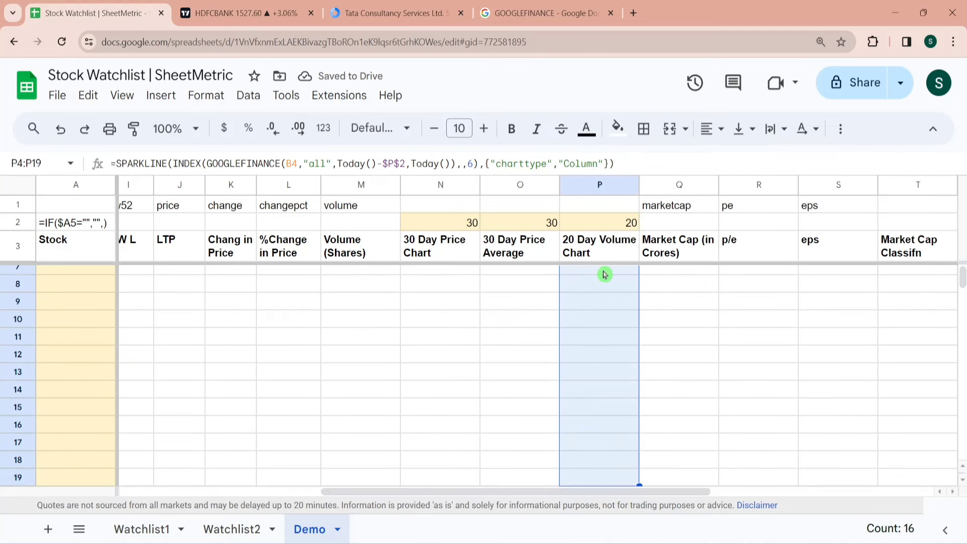
key(shift+Down)
click(587, 130)
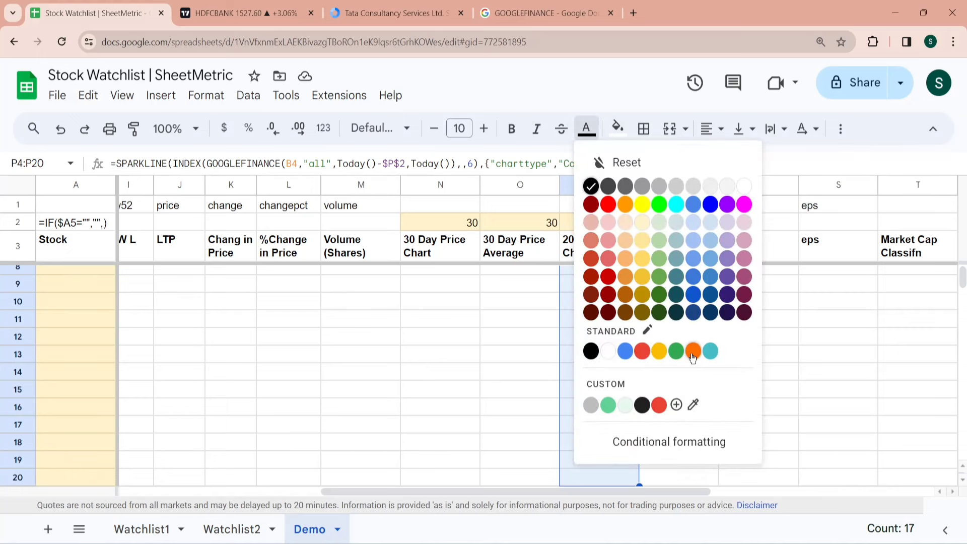
click(693, 351)
click(596, 301)
key(ctrl+Up)
key(ctrl+Up)
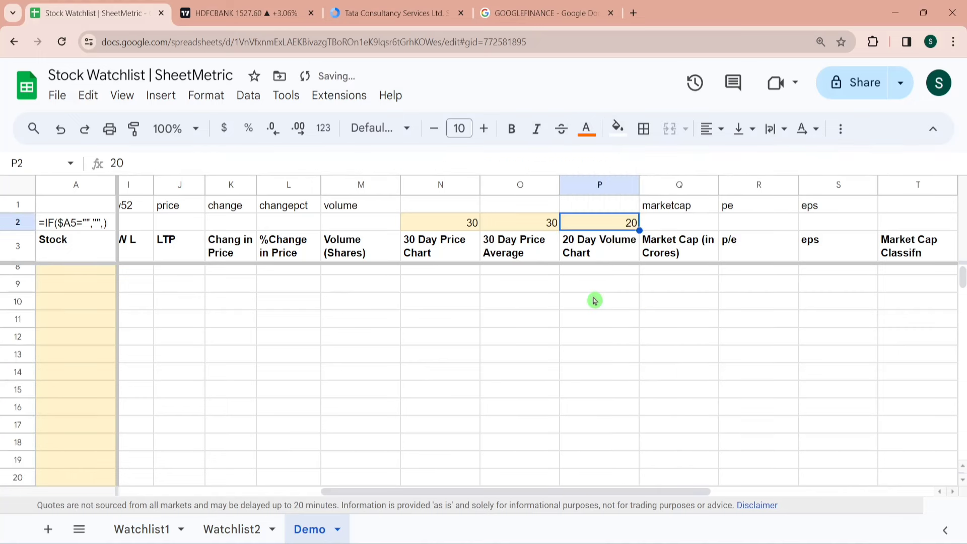
Apply alternating colors with a header row to the watchlist range A3:W20, using the green default style
key(Down)
key(Down)
key(Down)
key(Left)
key(Left)
key(Left)
key(Left)
key(Left)
key(Left)
key(Left)
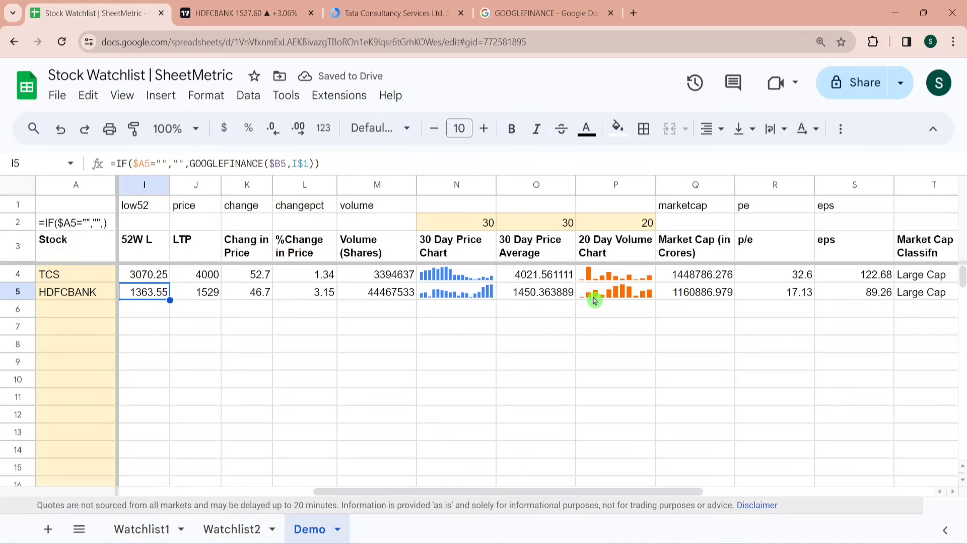
key(ctrl+Left)
click(90, 246)
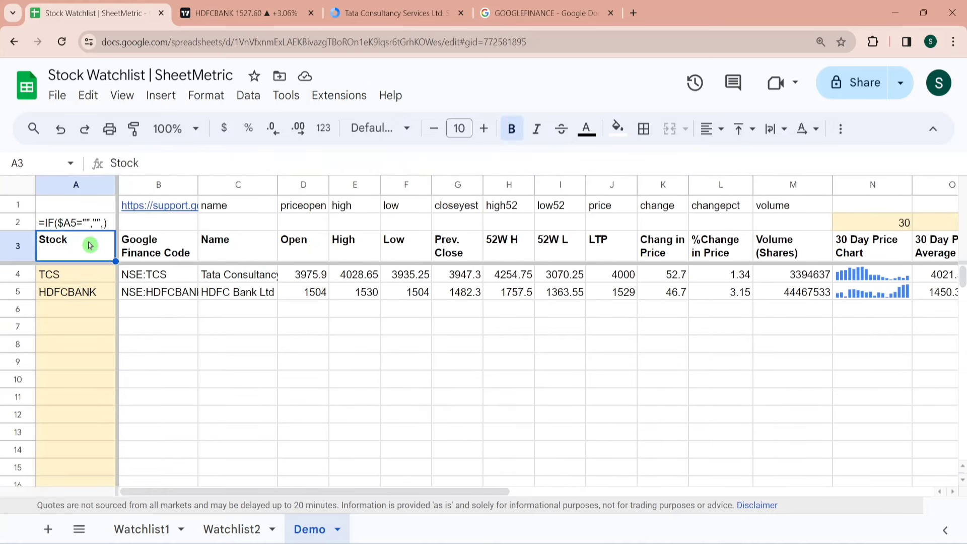
key(shift+Right)
key(shift+Right)
key(shift+Right)
key(shift+Right)
key(shift+Right)
key(shift+Right)
key(shift+Right)
key(shift+Right)
key(shift+Right)
key(shift+Right)
key(shift+Right)
key(shift+Right)
key(shift+Right)
key(shift+Right)
key(shift+Right)
key(shift+Right)
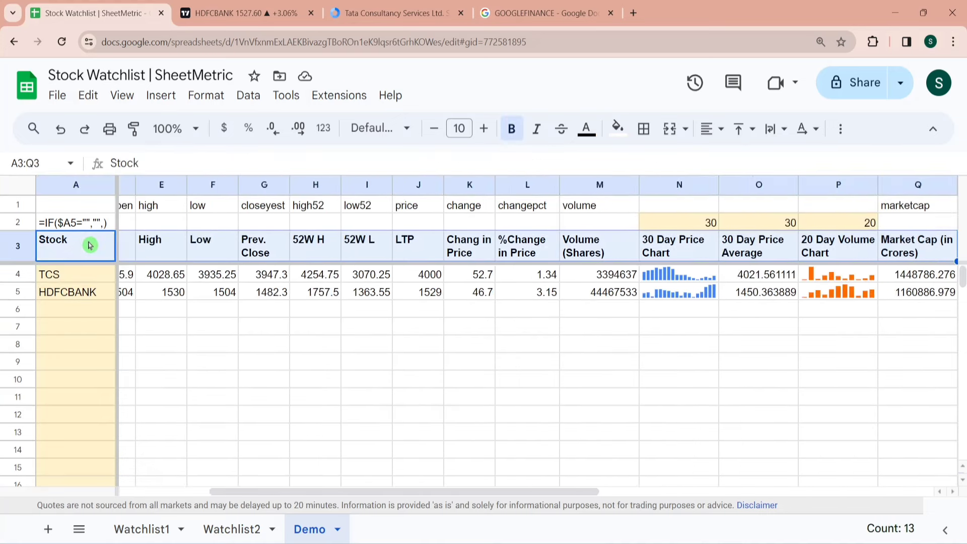
key(shift+Right)
key(shift+Right)
key(shift+Right)
key(shift+Right)
key(shift+Right)
key(shift+Right)
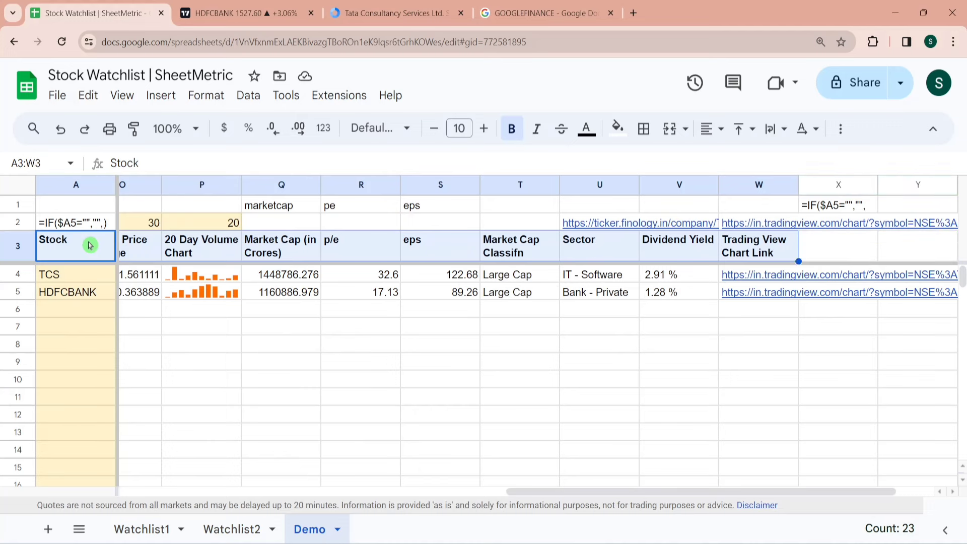
key(shift+Down)
key(shift+Down)
key(shift+Down)
key(shift+Down)
key(shift+Down)
key(shift+Down)
key(shift+Down)
key(shift+Down)
key(shift+Down)
key(shift+Down)
key(shift+Down)
key(shift+Down)
key(shift+Down)
key(shift+Down)
key(shift+Down)
key(shift+Down)
key(shift+Down)
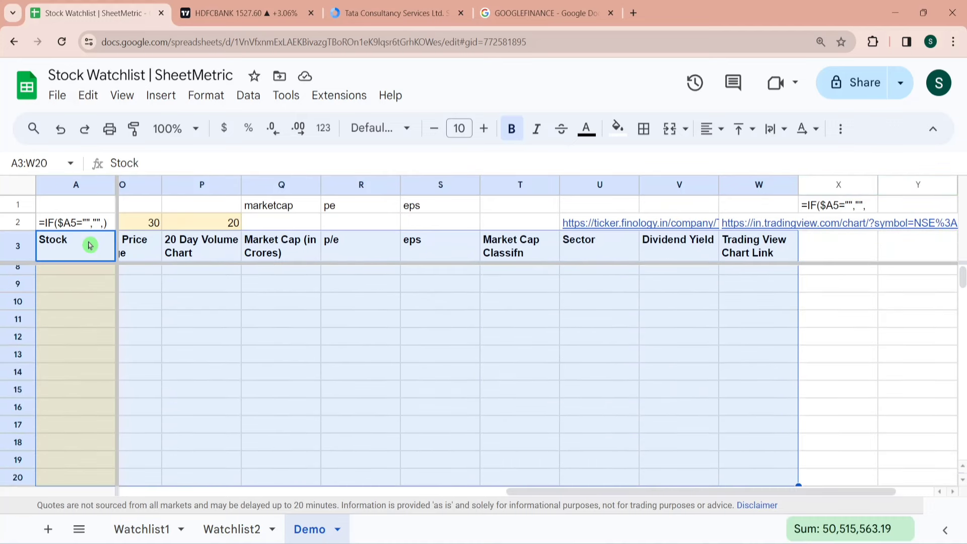
key(ctrl+c)
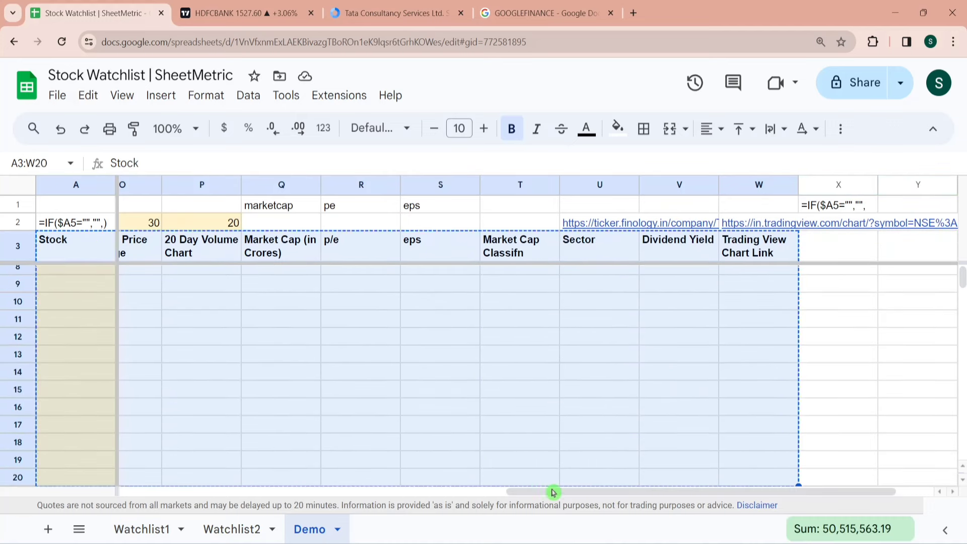
drag(563, 494, 119, 475)
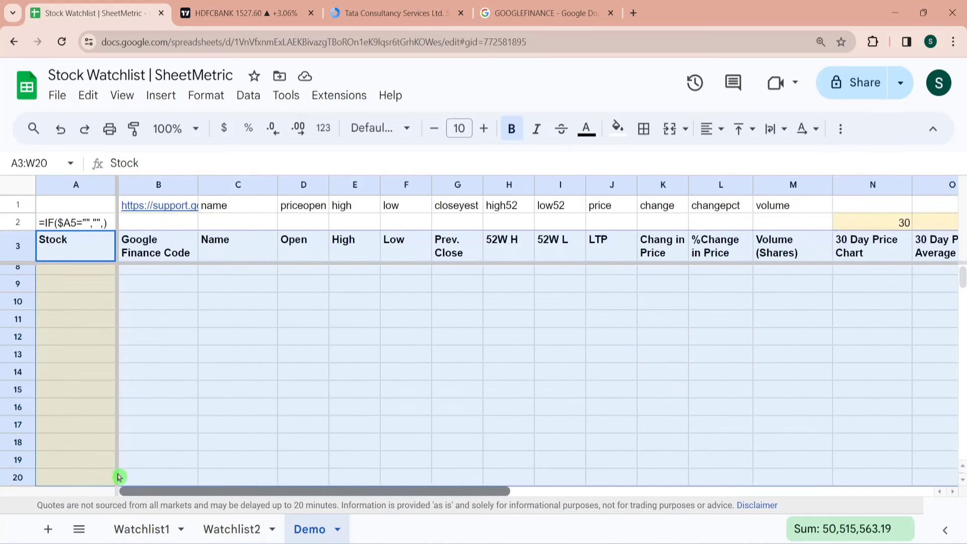
click(225, 99)
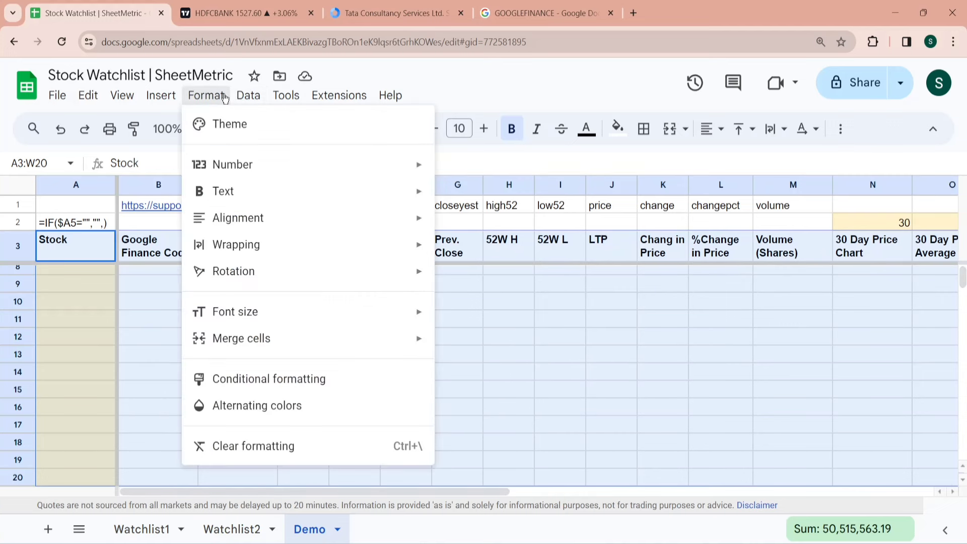
click(293, 412)
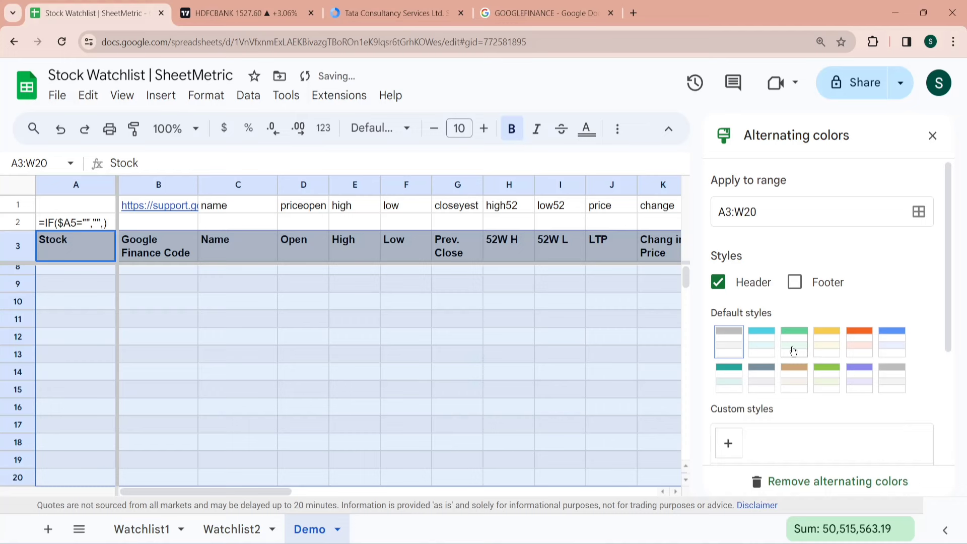
click(795, 351)
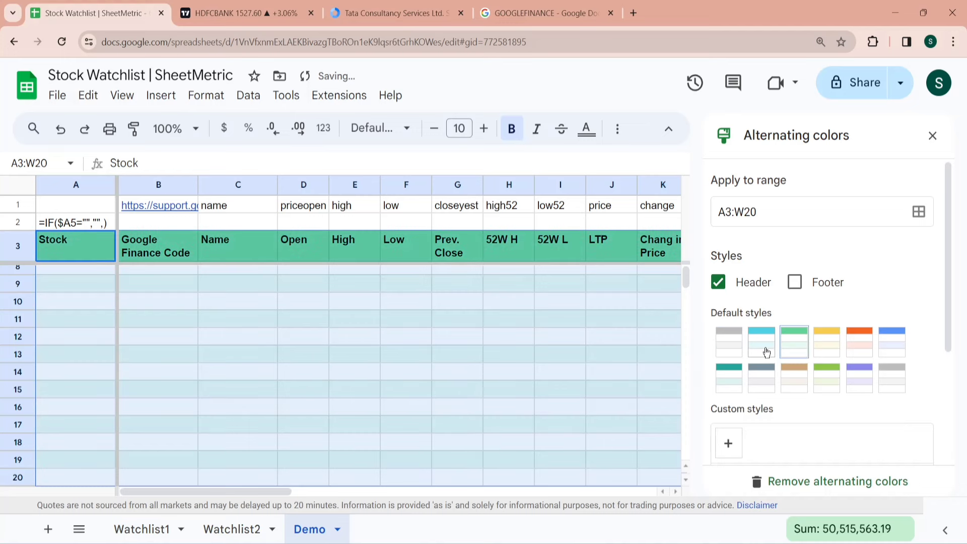
click(857, 377)
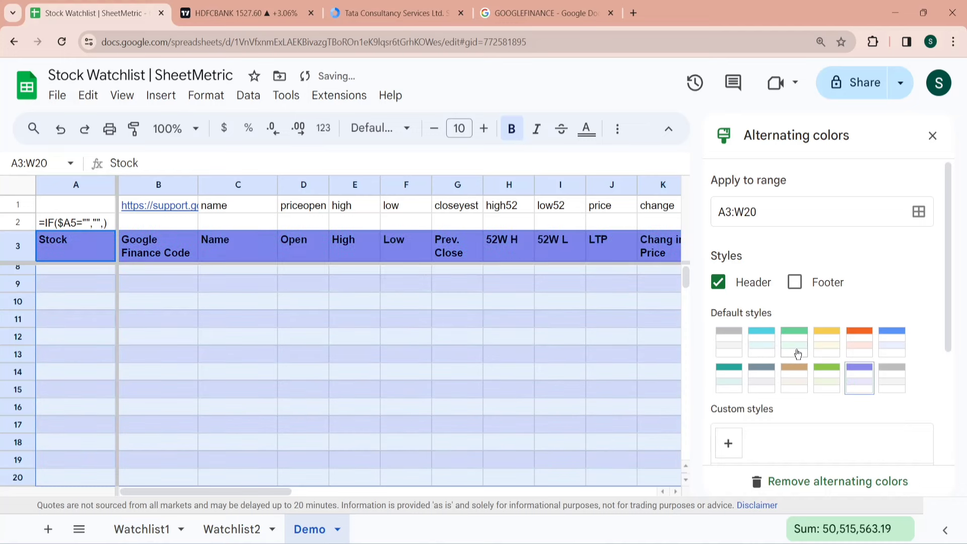
click(798, 353)
click(934, 136)
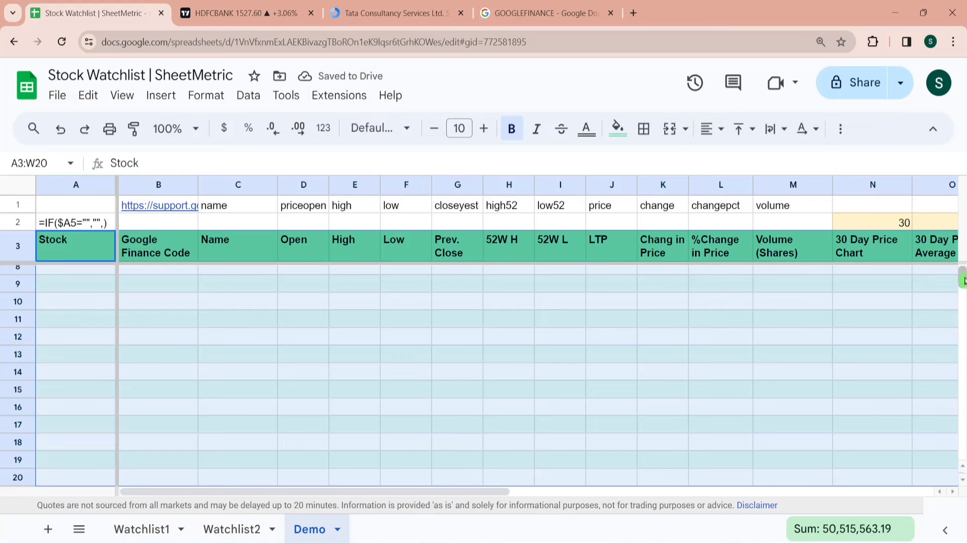
Add the stocks RICOAUTO in A6 and SJVN in A7
scroll(963, 280, up, 2)
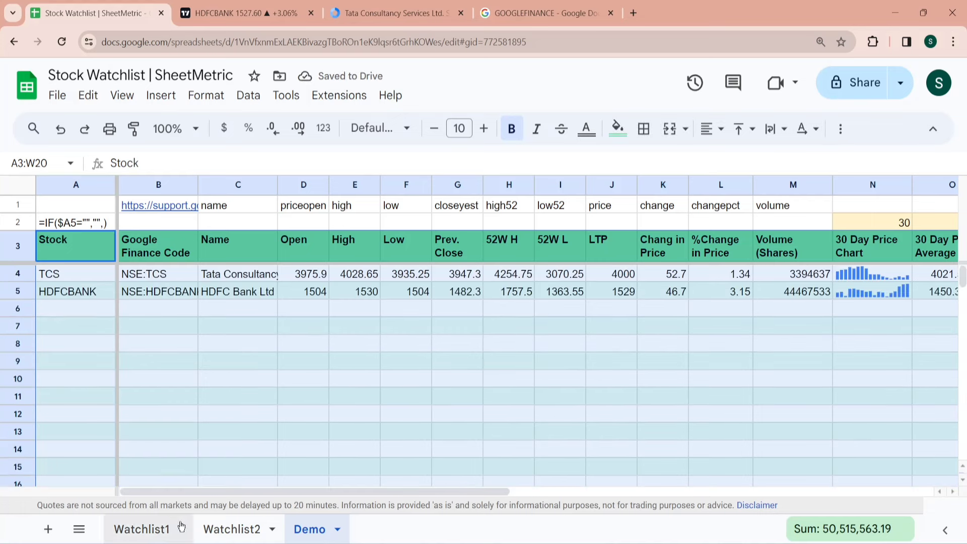
click(92, 313)
text(R)
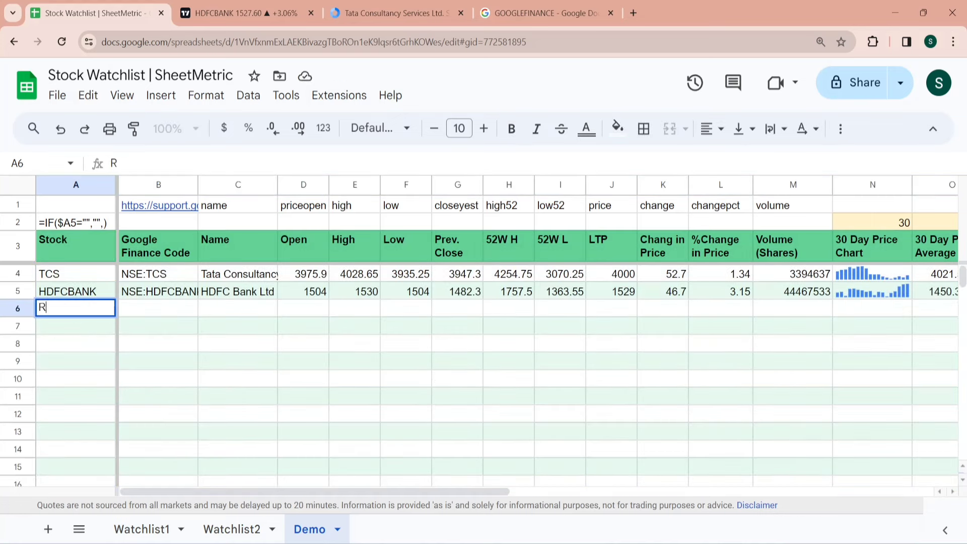
text(ICOAUTo)
key(Return)
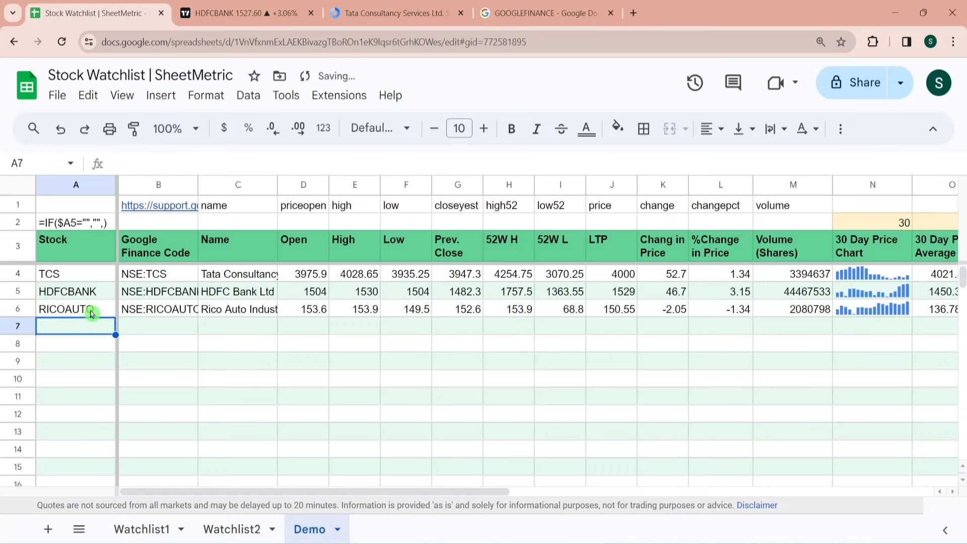
text(SJVN)
key(Tab)
Check the row 7 data and formulas for SJVN, moving across to the Chang in Price column
key(Tab)
key(Tab)
key(Tab)
key(Tab)
key(Tab)
key(Tab)
key(Tab)
key(Tab)
key(Tab)
key(Tab)
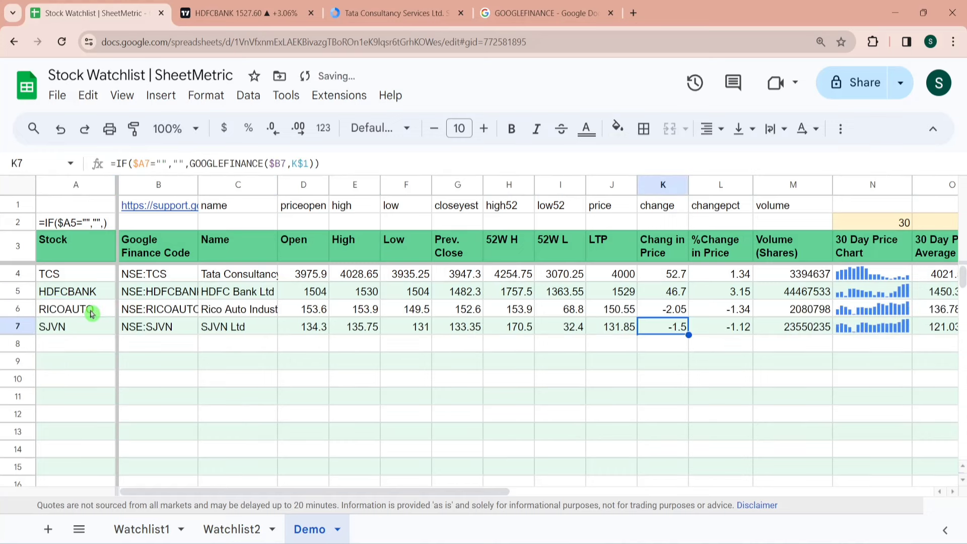
Review the row 3 headings across the watchlist, from Stock to Trading View Chart Link and back
click(80, 252)
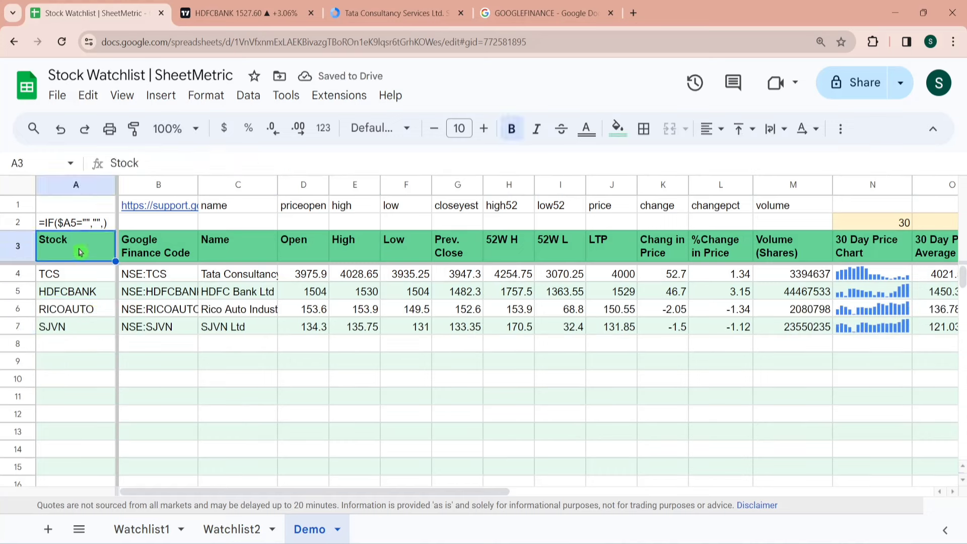
key(shift+Right)
key(shift+Right)
key(shift+Right)
key(shift+Right)
key(shift+Right)
key(shift+Right)
key(shift+Right)
key(shift+Right)
key(shift+Right)
key(shift+Right)
key(shift+Right)
key(shift+Right)
key(shift+Right)
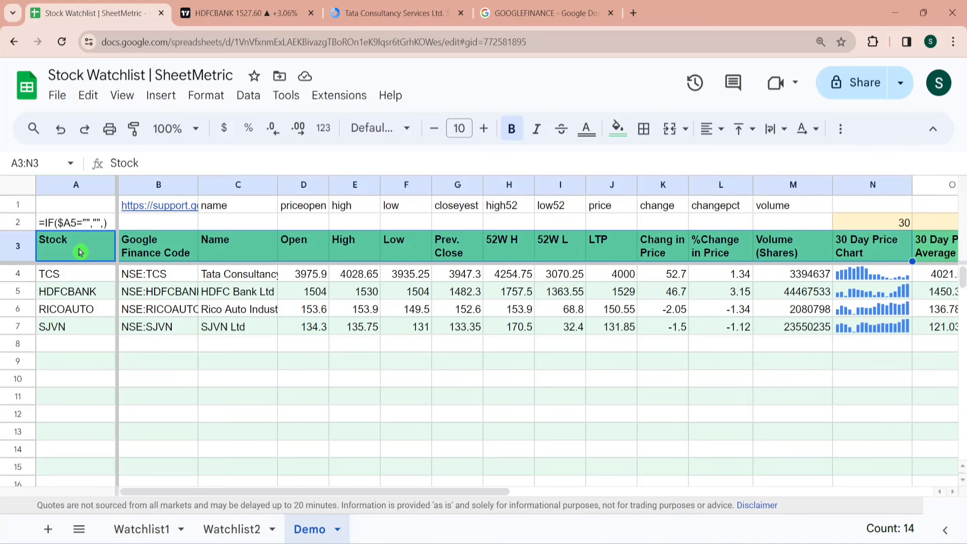
click(301, 184)
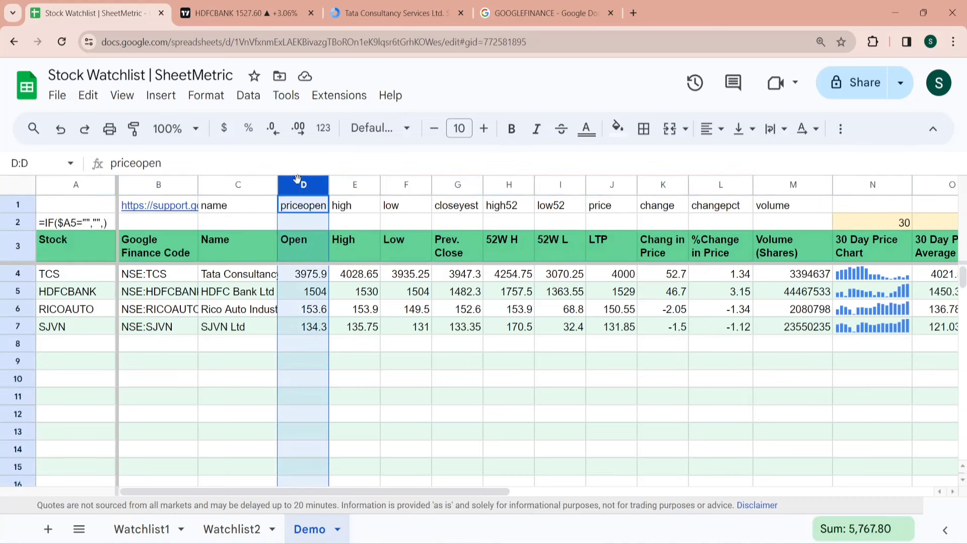
click(363, 254)
key(Right)
key(Right)
key(Right)
key(Right)
key(Right)
key(Right)
key(Right)
key(Right)
key(Right)
key(Right)
key(Right)
key(Right)
key(Right)
key(Right)
key(Right)
key(Right)
key(Right)
key(Right)
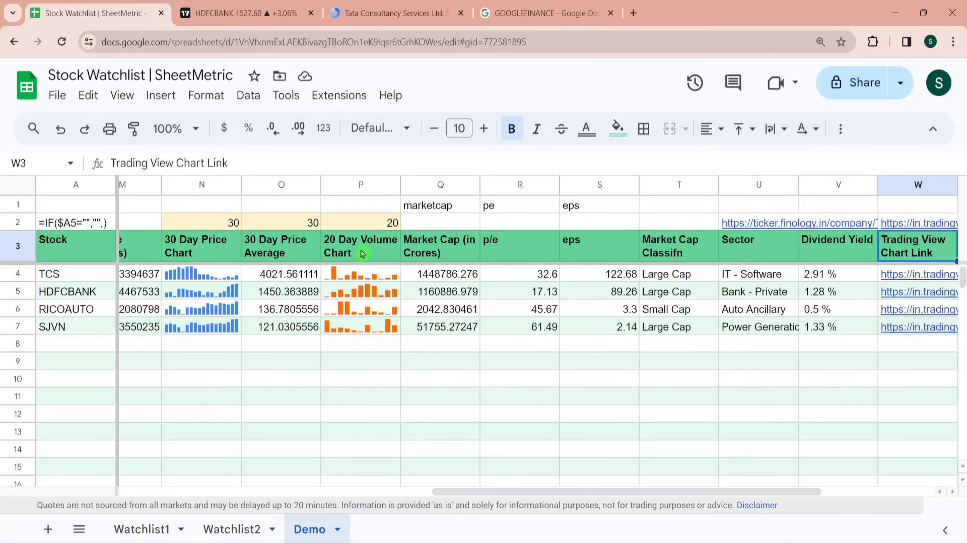
key(Right)
key(Right)
key(Left)
key(Left)
key(Left)
key(Left)
key(Left)
key(Left)
key(Left)
key(Left)
key(Left)
key(Left)
key(Left)
key(Left)
key(Left)
key(Left)
key(Left)
key(Left)
key(Left)
key(Left)
key(Left)
key(Left)
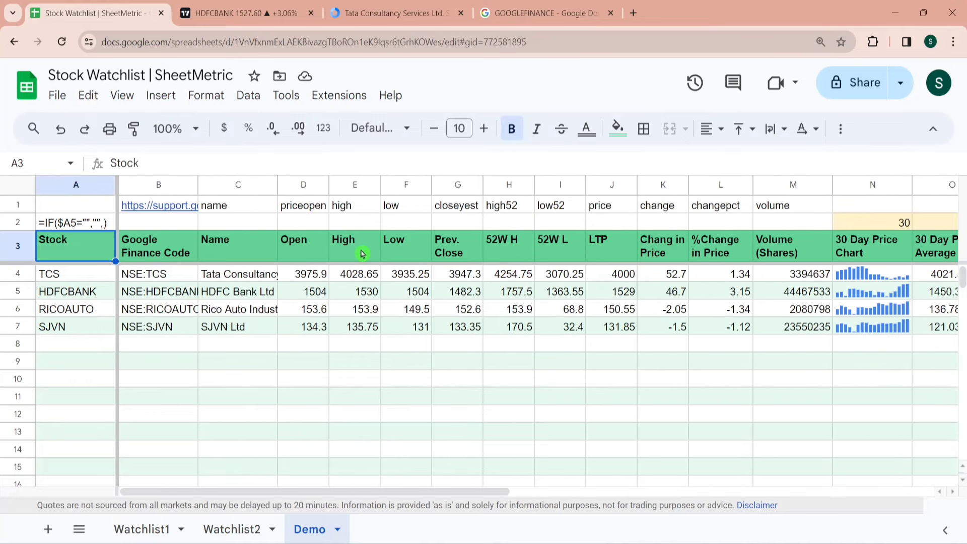
Group columns D to I, from Open to 52W L, and collapse the group
drag(301, 185, 561, 185)
right_click(298, 185)
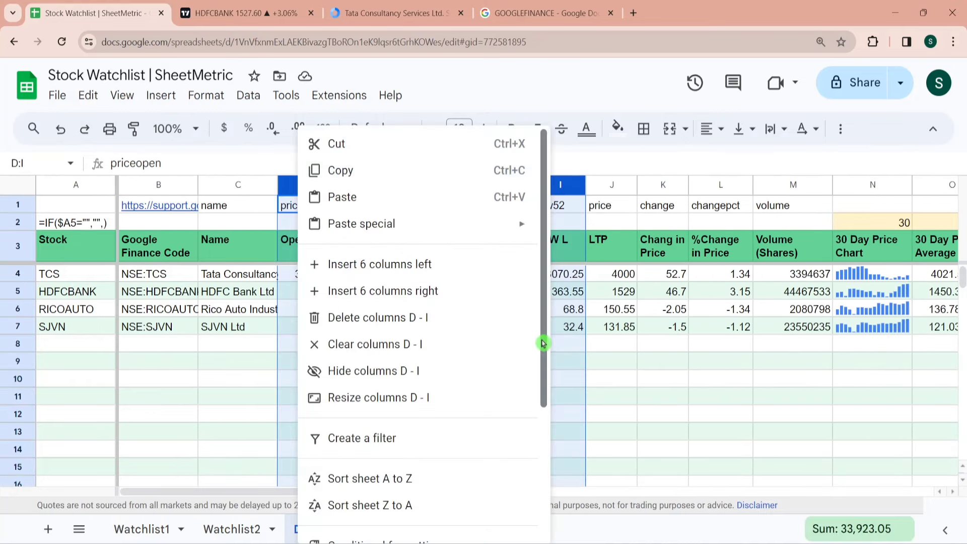
drag(543, 343, 543, 499)
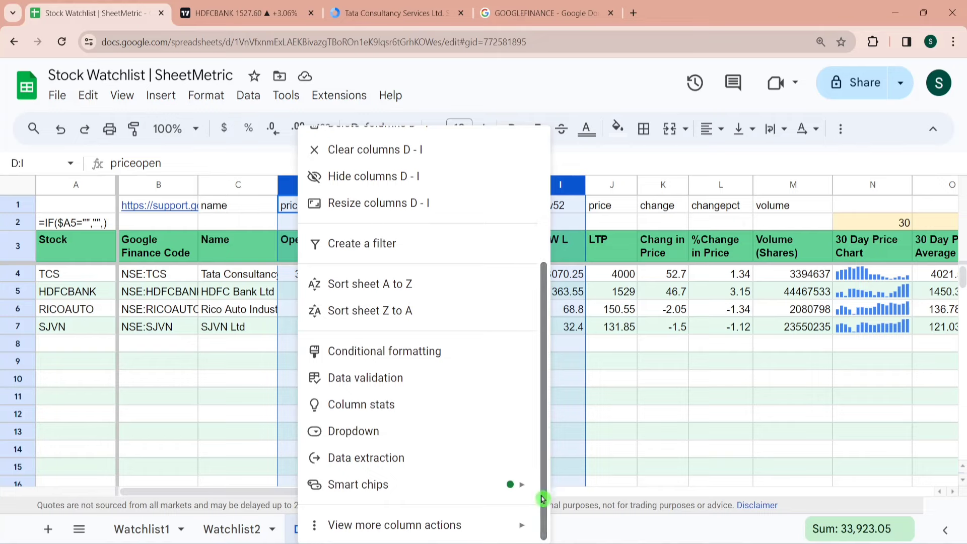
mouse_move(514, 526)
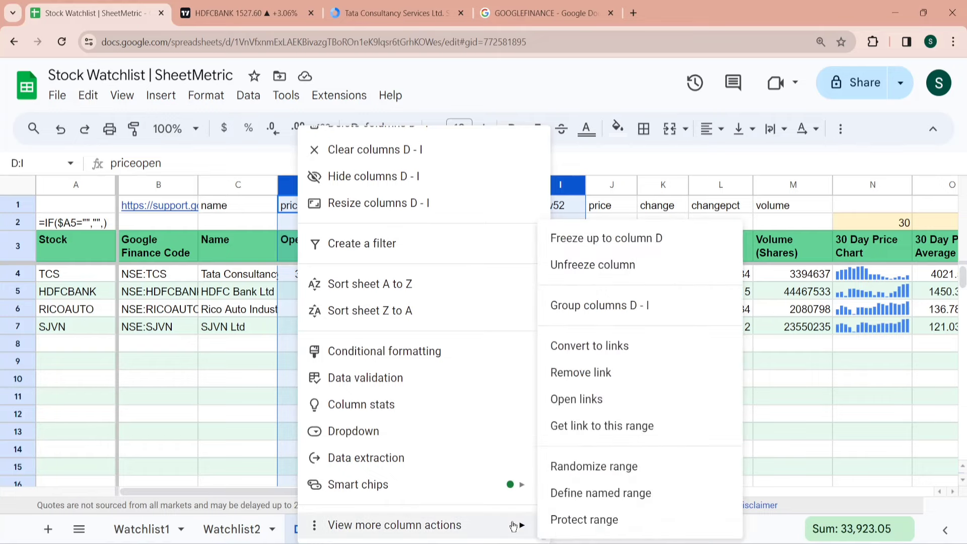
click(619, 307)
click(235, 188)
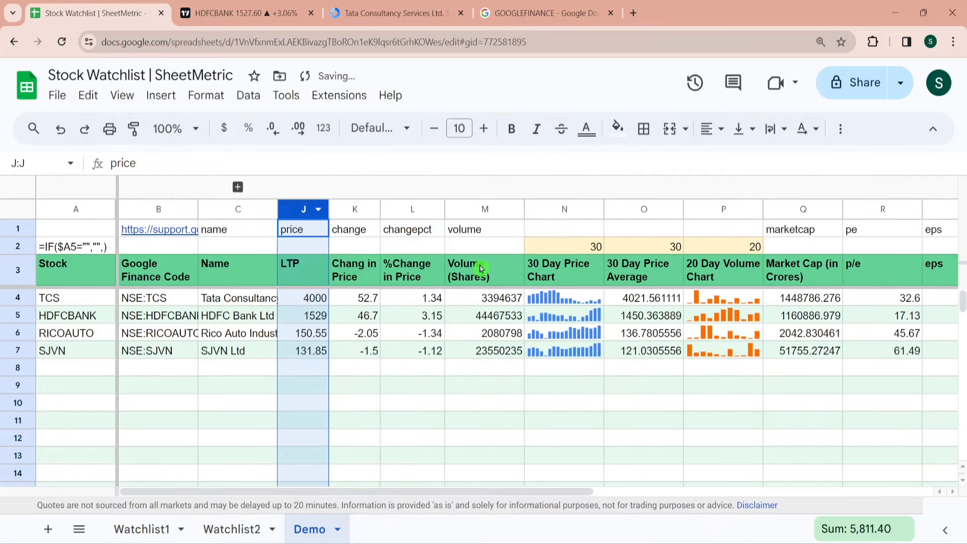
Check the condensed watchlist, examining the headings from Volume to 30 Day Price Average and the SJVN row from Name to Volume
click(481, 269)
key(Right)
key(Right)
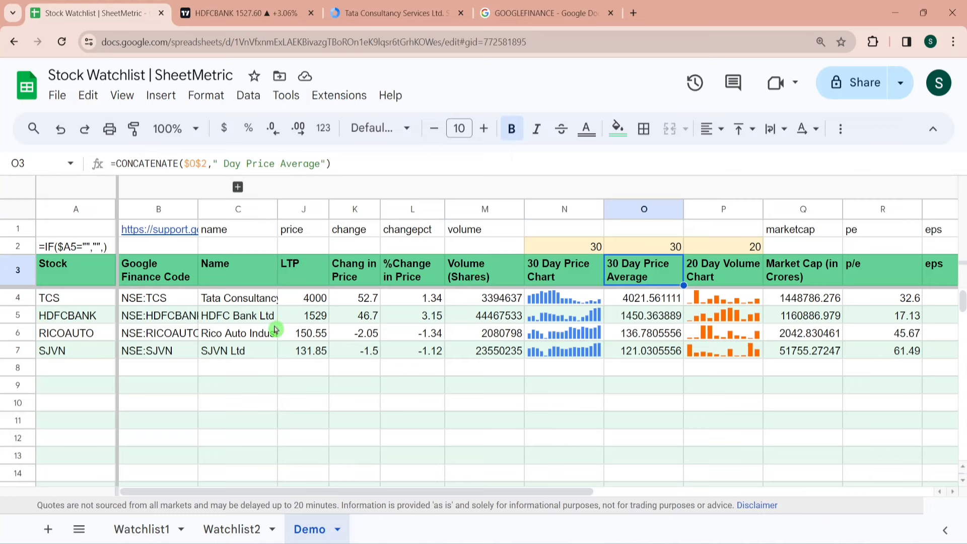
click(254, 334)
key(Down)
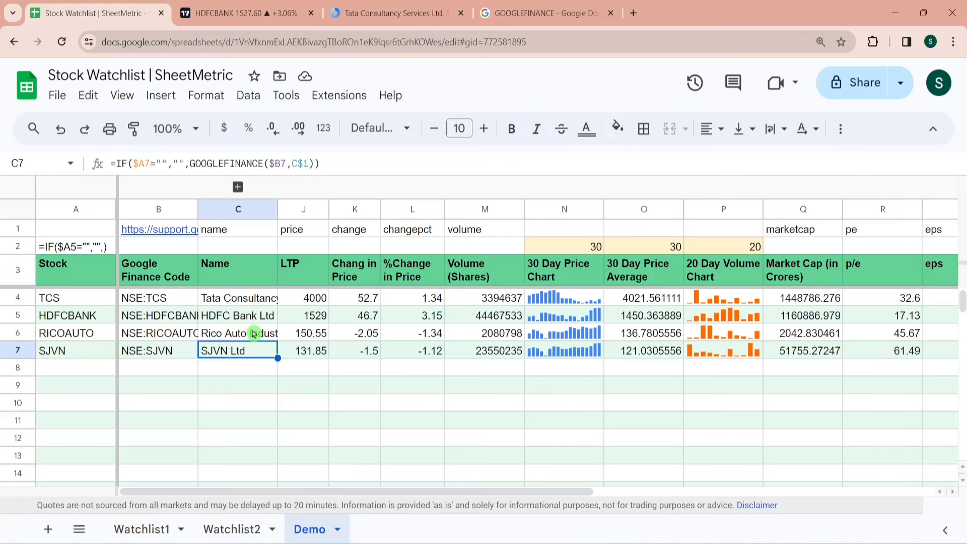
key(Right)
key(Right)
key(Right)
key(Right)
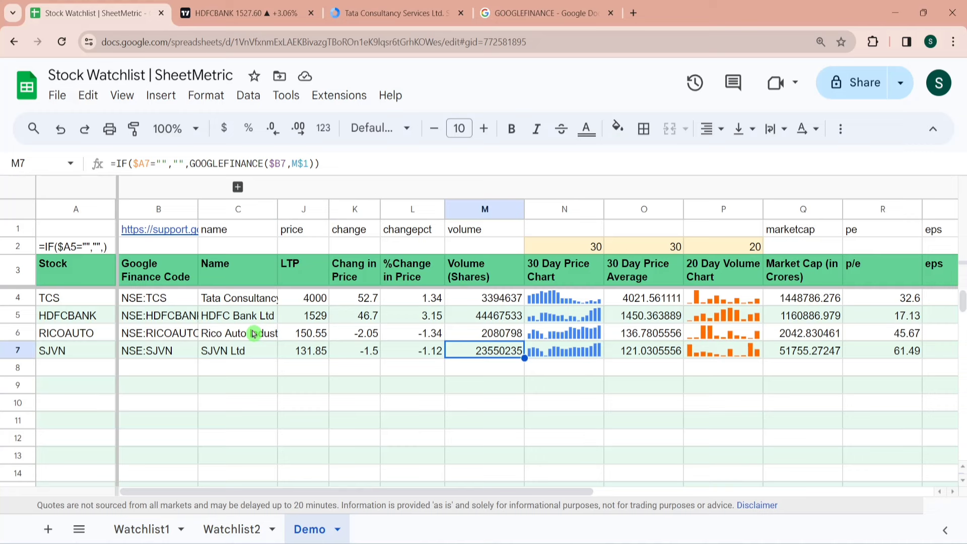